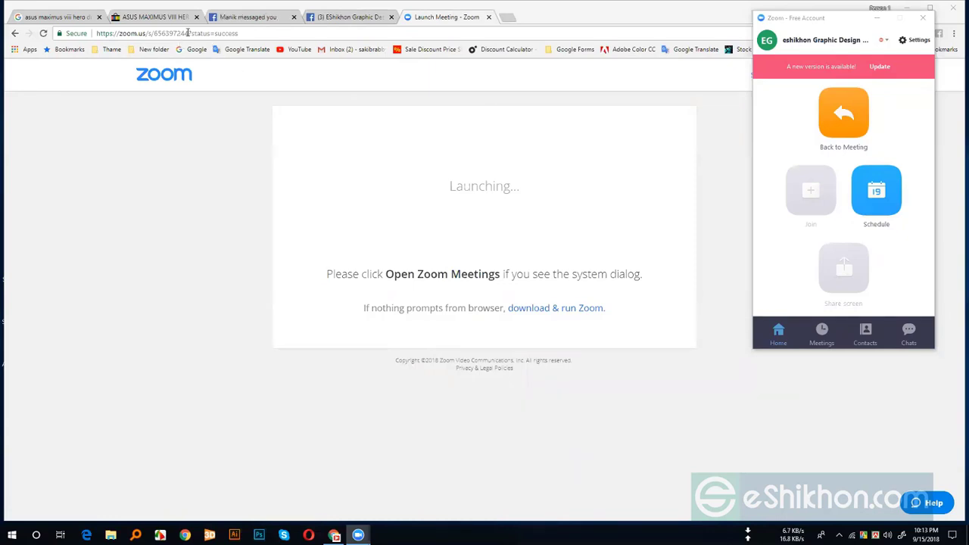
Step: Copy the Zoom meeting link from the page address, leaving out the status part
left_click_drag(187, 33, 95, 33)
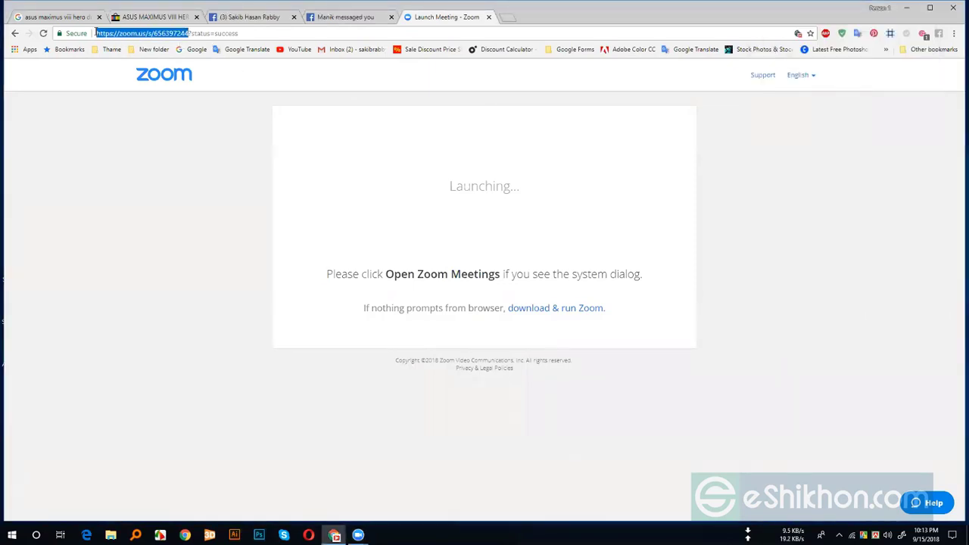
right_click(108, 33)
left_click(125, 86)
Step: Switch to the EShikhon Graphic Design Course group page and close both open chat windows
left_click(304, 17)
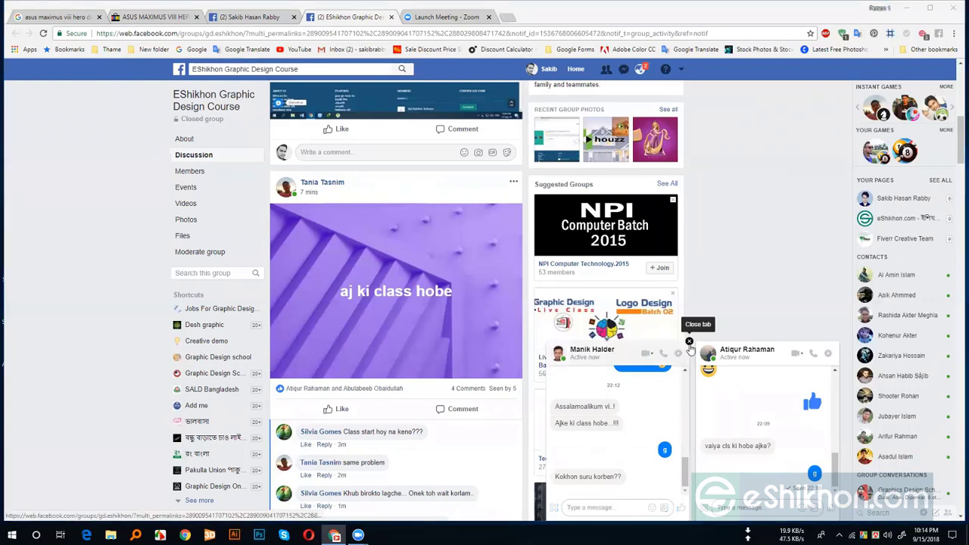
left_click(687, 342)
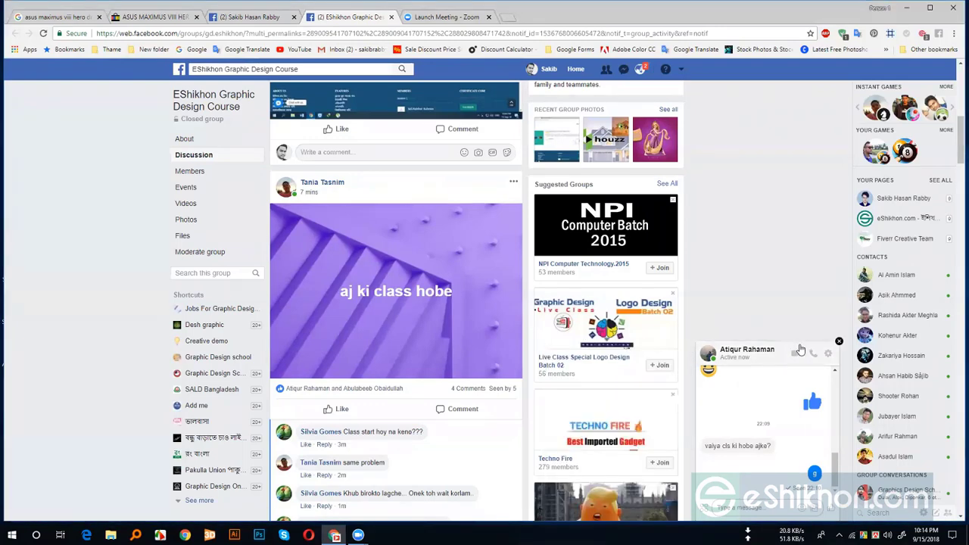
left_click(840, 342)
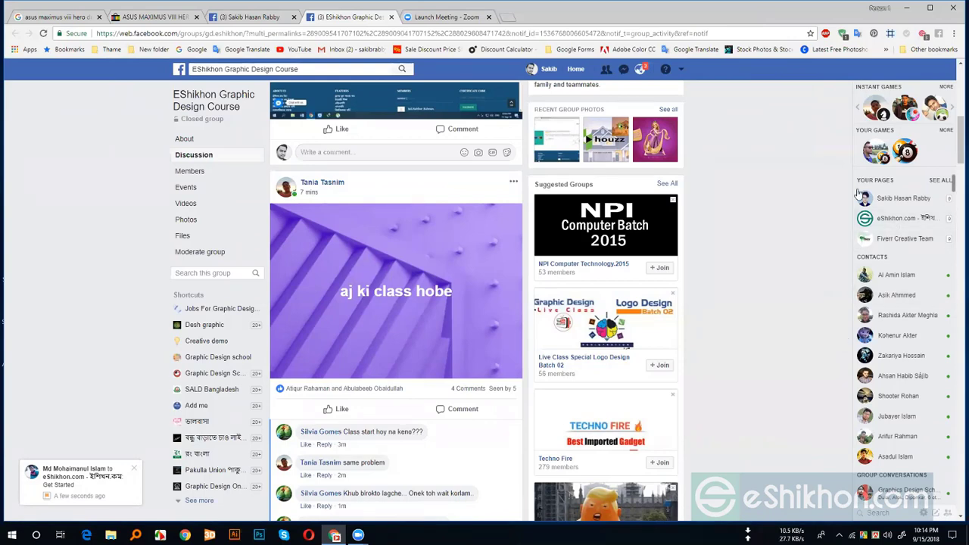
Step: Minimize the browser and Zoom windows and refresh the desktop several times
left_click(907, 9)
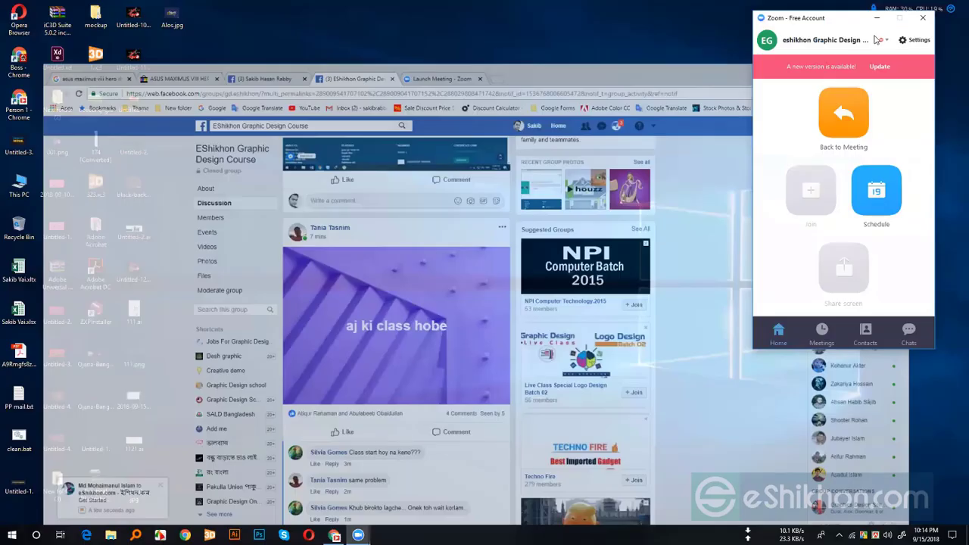
left_click(882, 18)
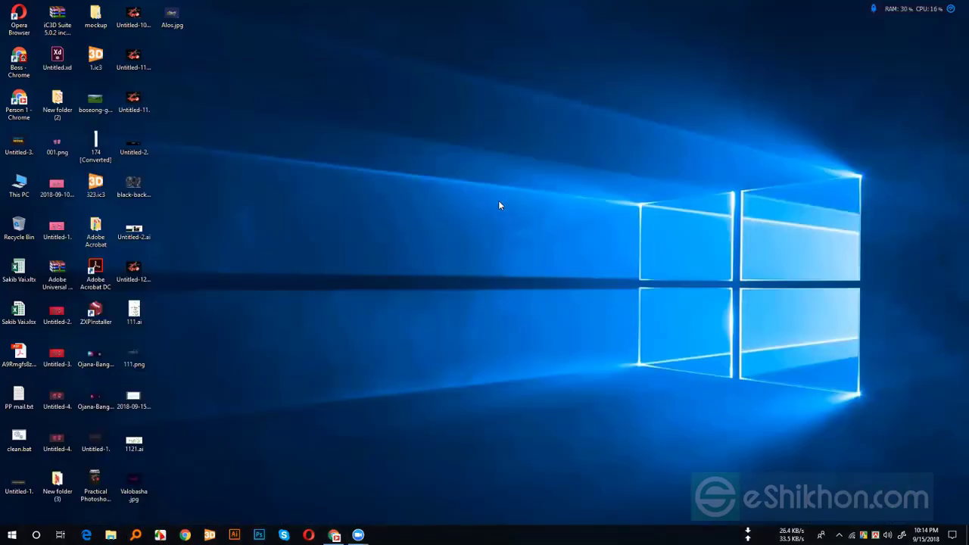
right_click(498, 200)
left_click(445, 231)
right_click(322, 123)
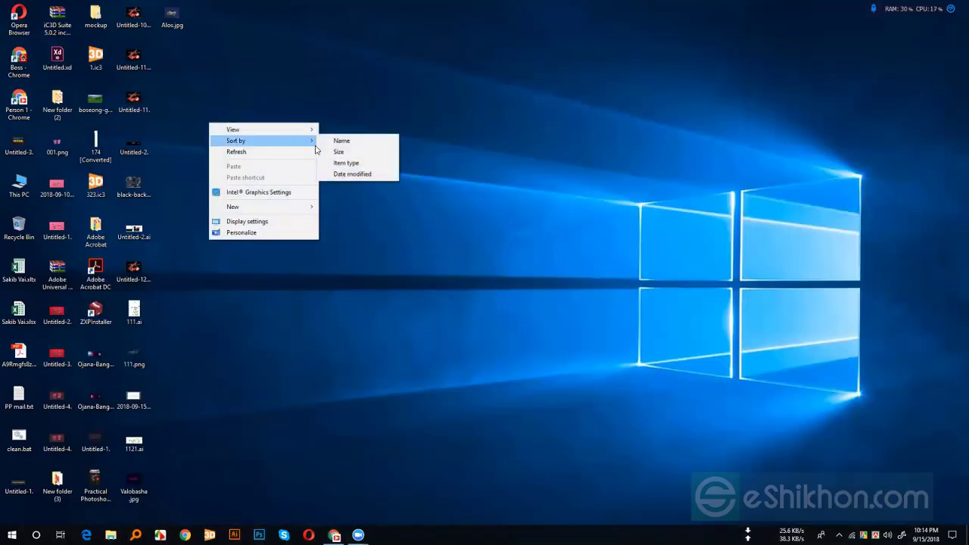
left_click(310, 152)
right_click(327, 112)
left_click(314, 132)
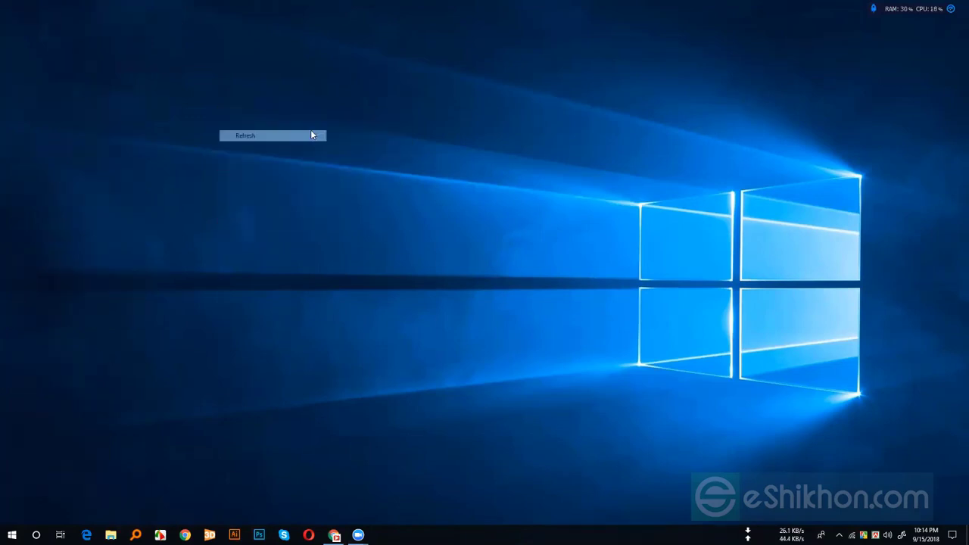
right_click(292, 104)
left_click(282, 133)
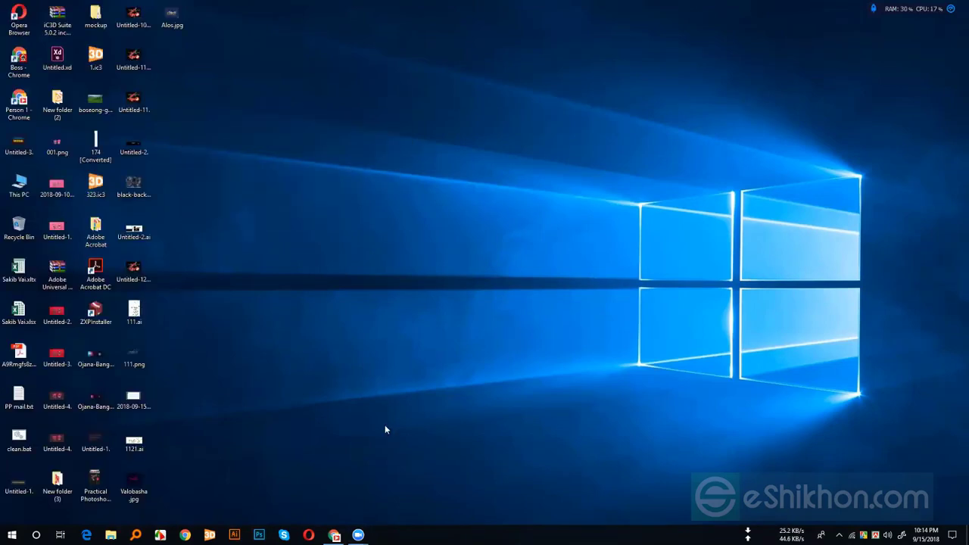
Step: Bring the browser back and look through the Facebook notifications list
left_click(334, 536)
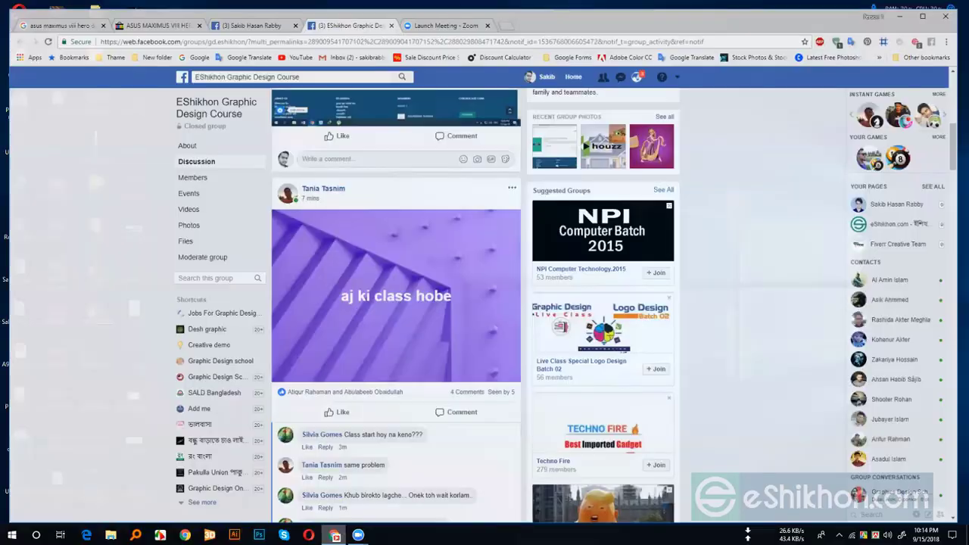
left_click(640, 76)
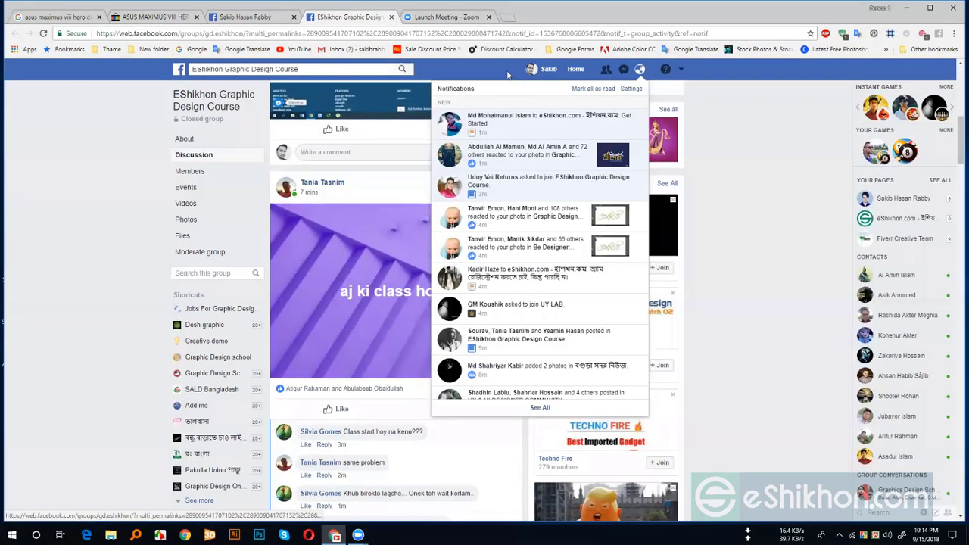
left_click(509, 75)
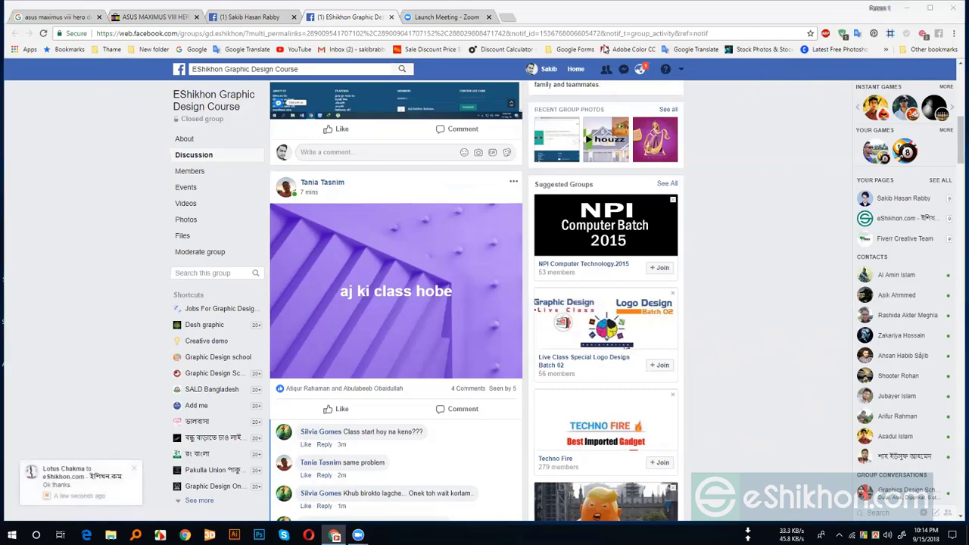
Step: Minimize the browser again and refresh the desktop repeatedly
left_click(907, 7)
right_click(470, 185)
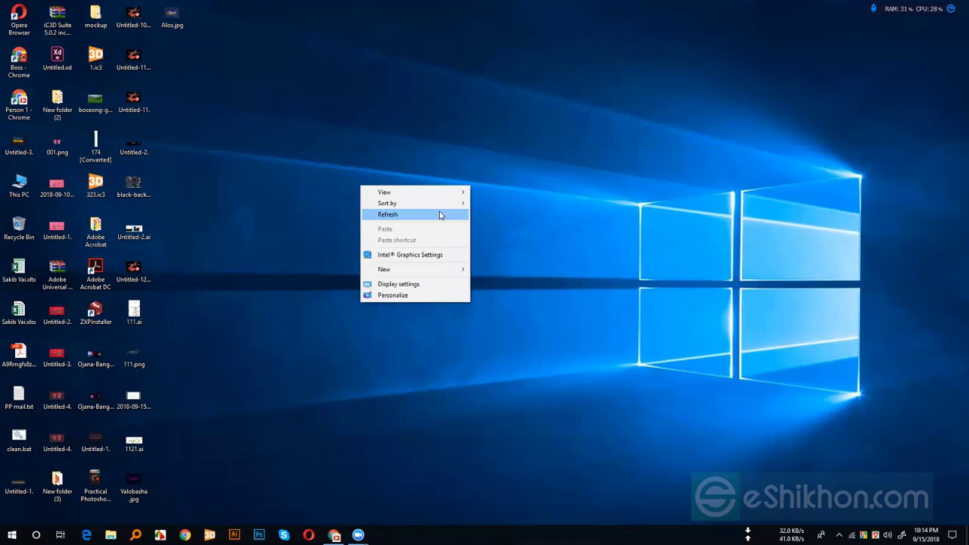
right_click(282, 256)
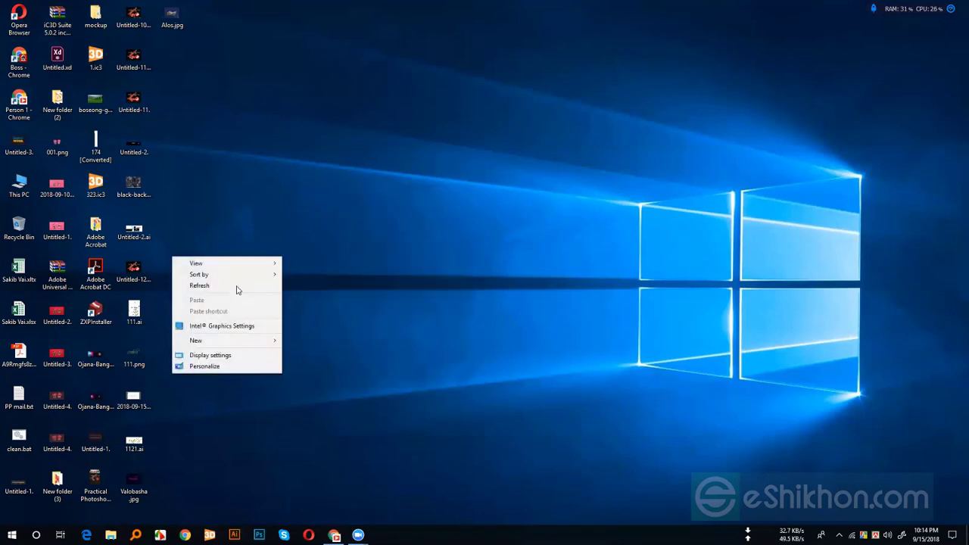
left_click(238, 287)
right_click(348, 245)
left_click(318, 279)
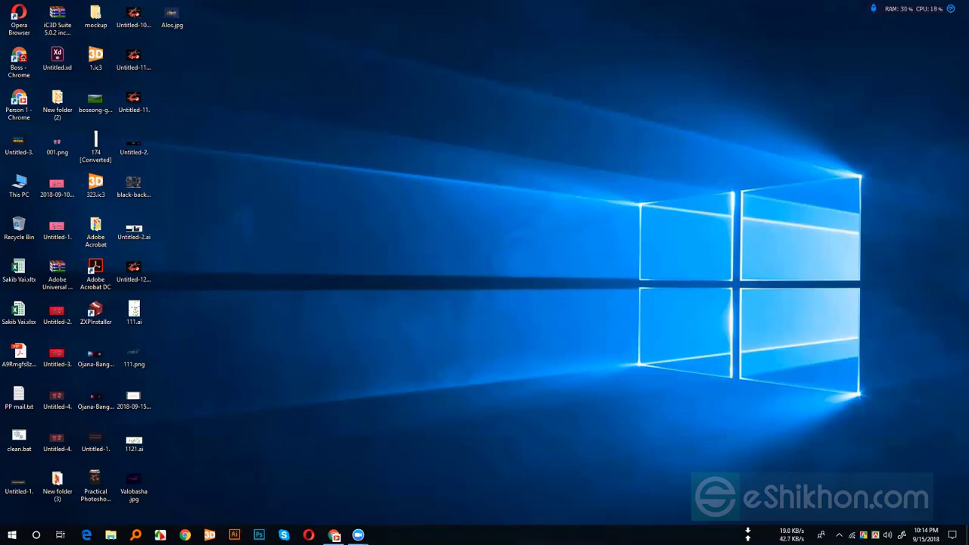
right_click(351, 185)
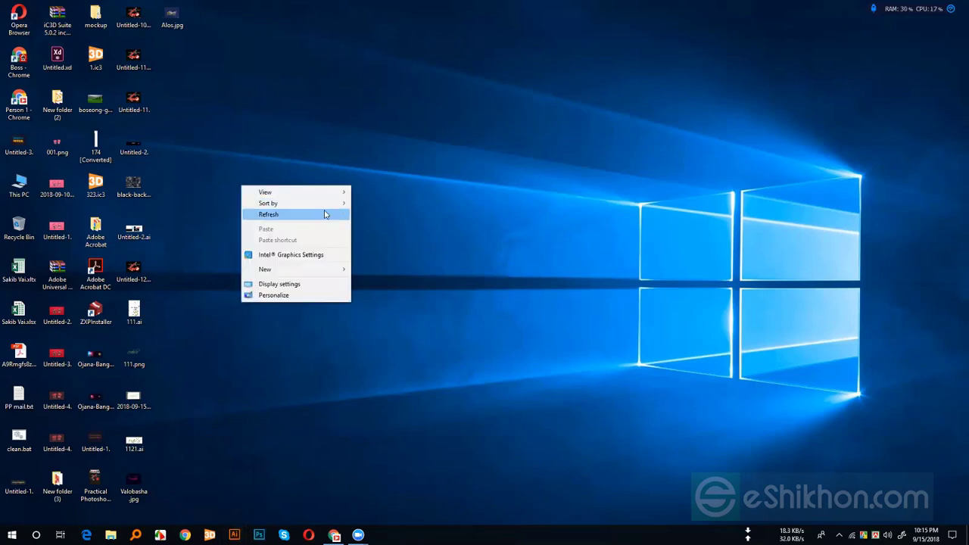
left_click(324, 212)
right_click(389, 127)
left_click(368, 155)
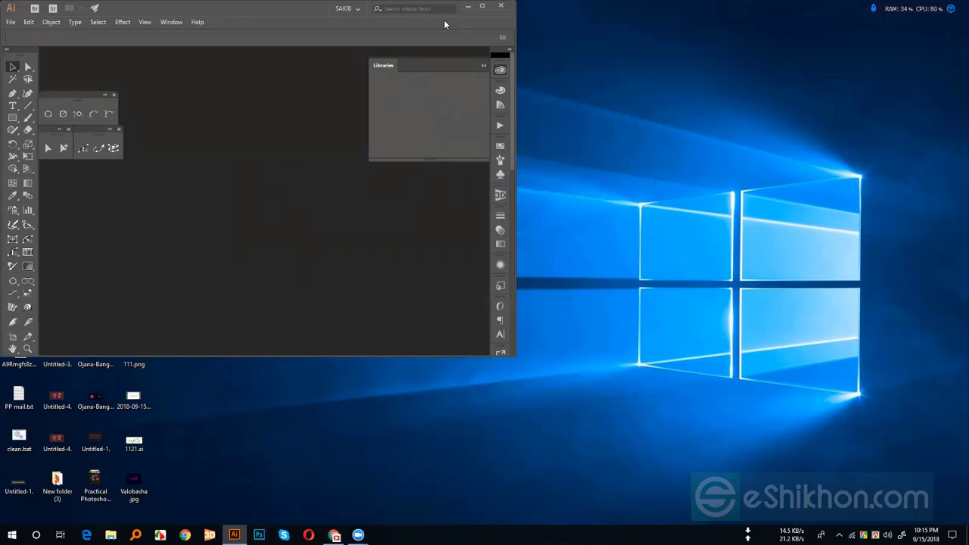
Step: Move the Illustrator window lower on the desktop and maximize it
left_click_drag(444, 20, 464, 116)
left_click(504, 101)
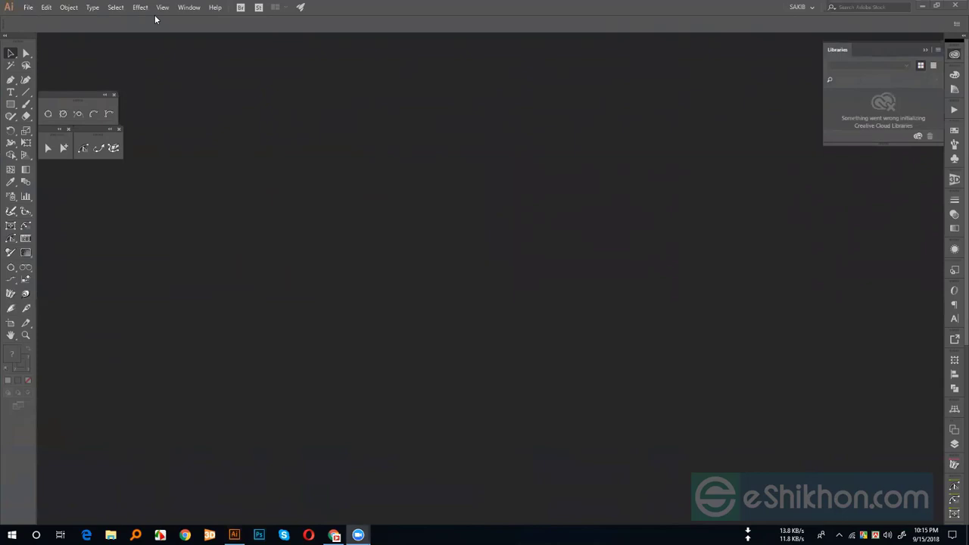
Step: Switch to the Facebook group in the browser and check the latest notifications
key("alt+Tab")
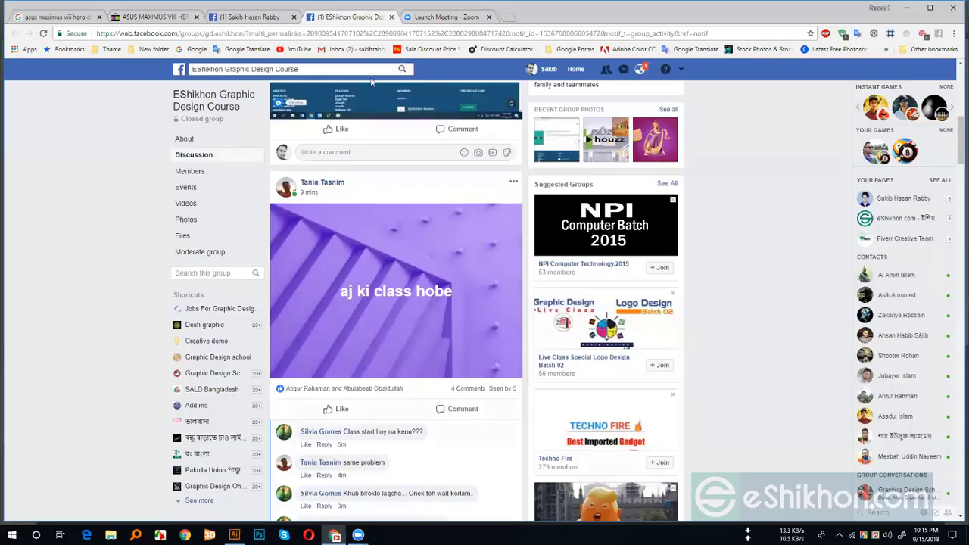
left_click(641, 69)
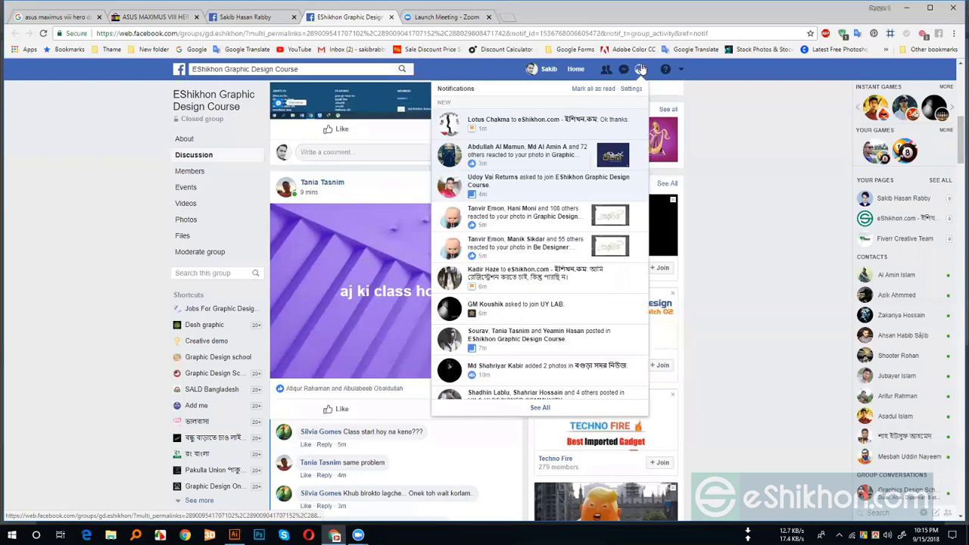
left_click(505, 69)
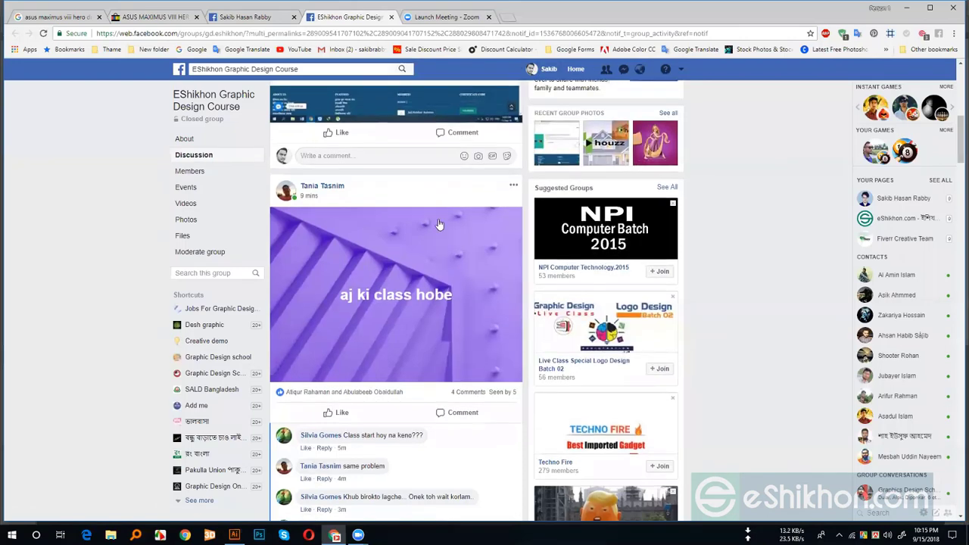
Step: Open the EShikhon Graphic Design Course group's main page and examine the recent posts and comments in its discussion feed
left_click(242, 96)
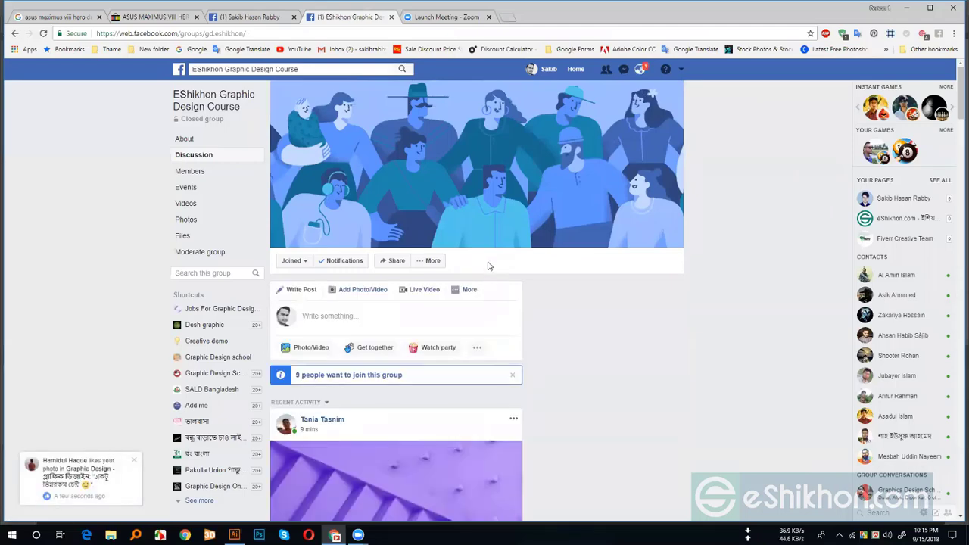
scroll(488, 268, "down", 2)
scroll(488, 266, "down", 1)
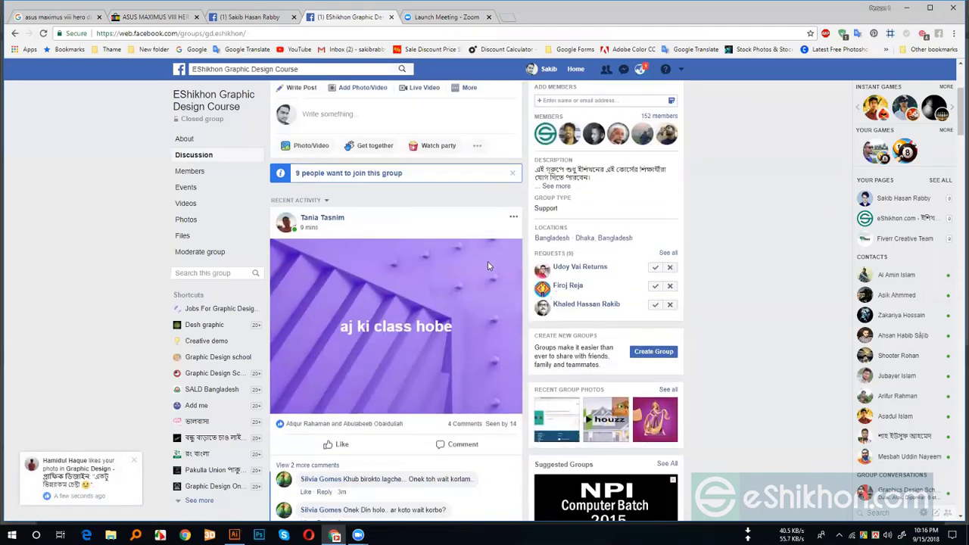
scroll(489, 266, "down", 1)
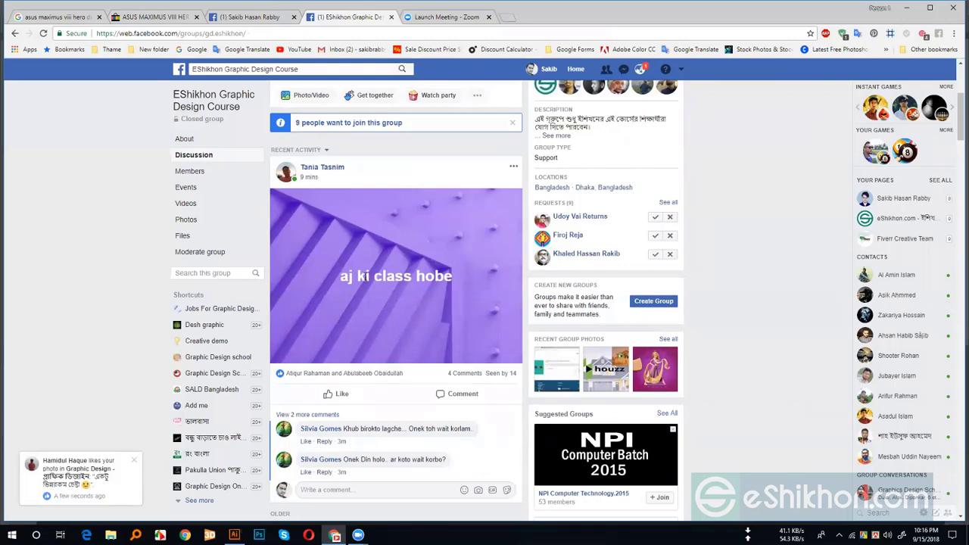
triple_click(341, 277)
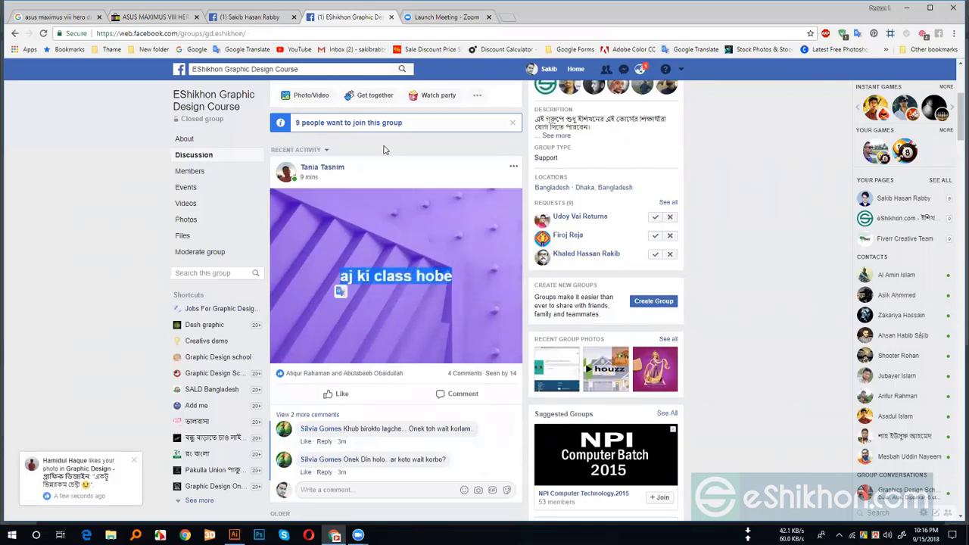
scroll(462, 200, "down", 6)
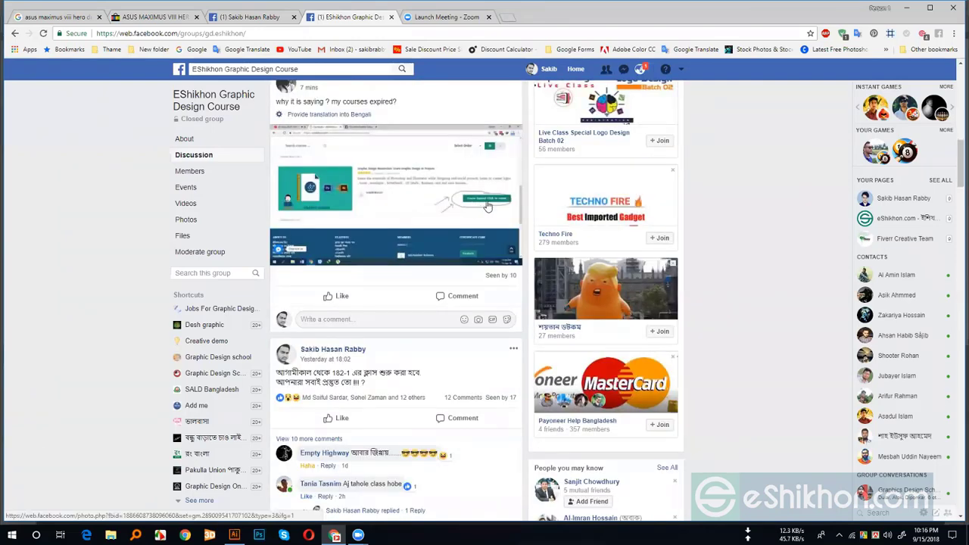
scroll(420, 232, "down", 5)
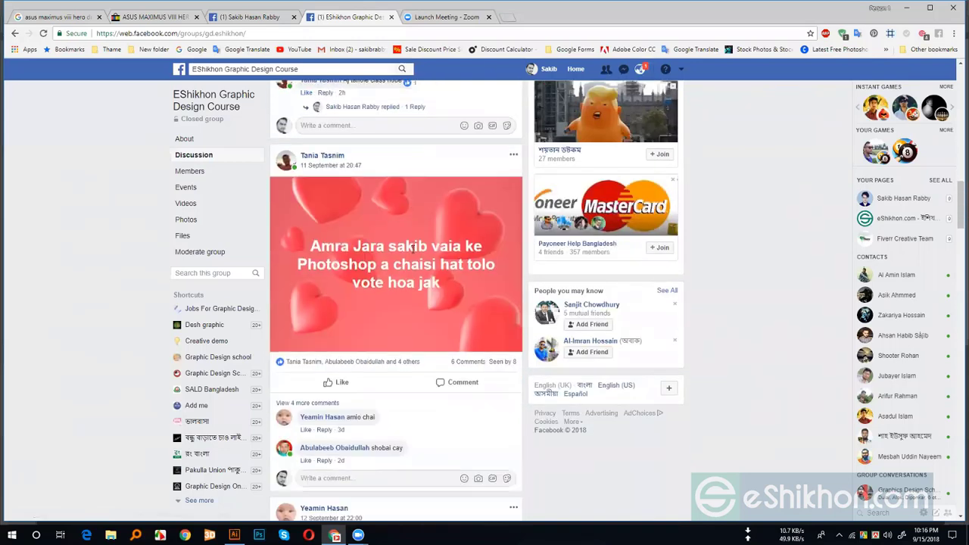
scroll(420, 242, "up", 3)
scroll(421, 242, "up", 5)
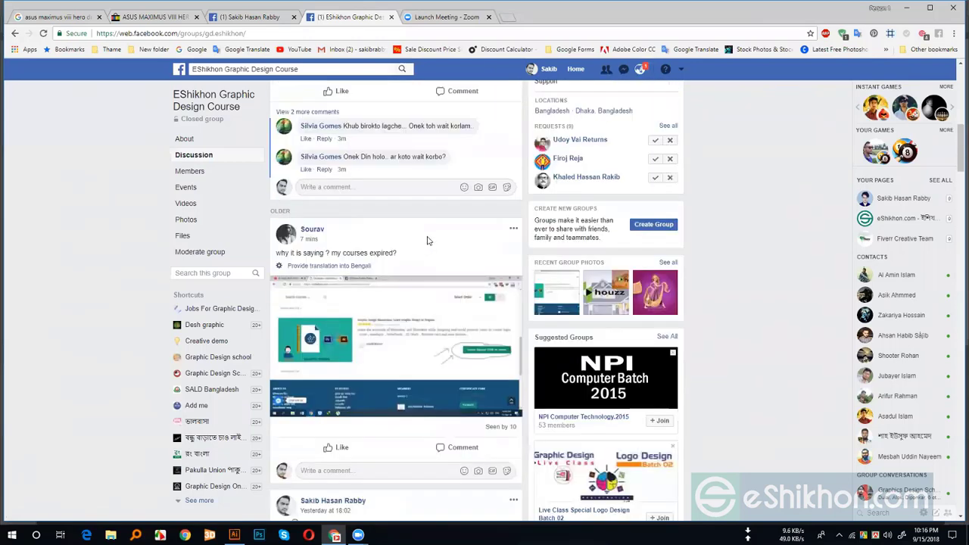
scroll(428, 240, "up", 10)
left_click(469, 289)
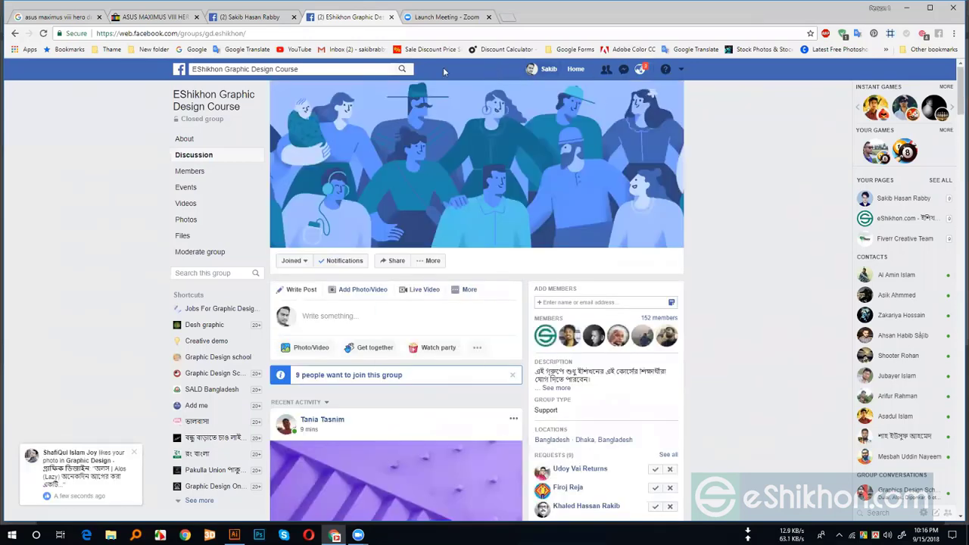
Step: Switch back to Illustrator, minimize it and clear the remaining windows to show the desktop
key("alt+Tab")
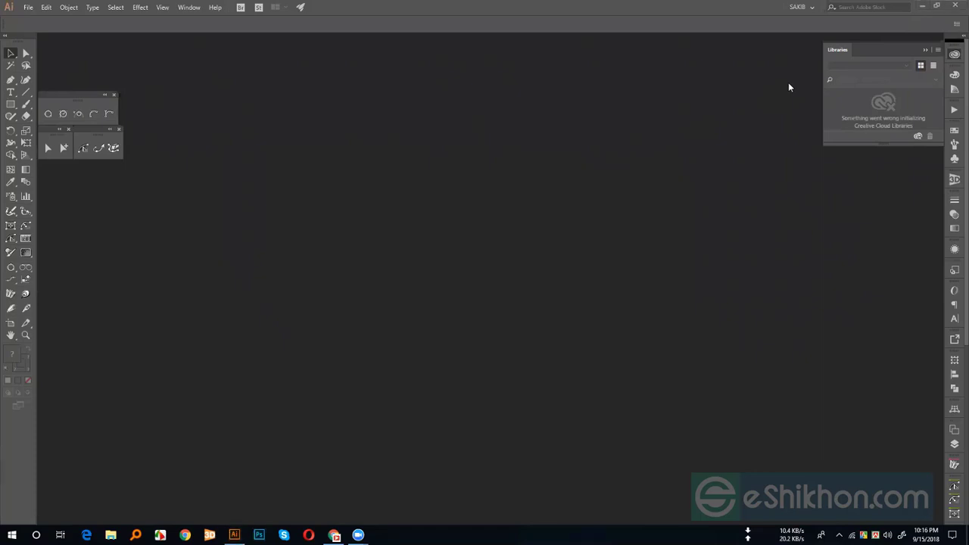
left_click(922, 6)
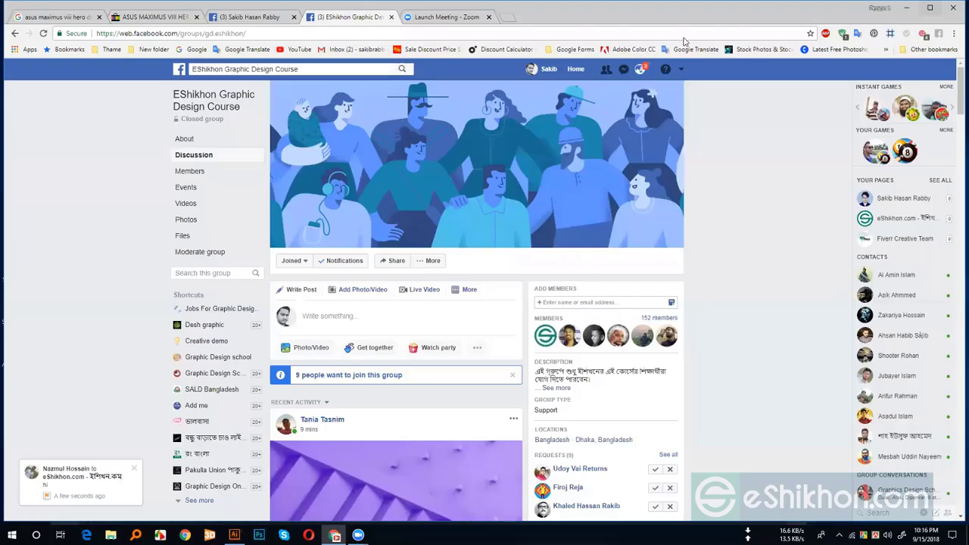
key("super+d")
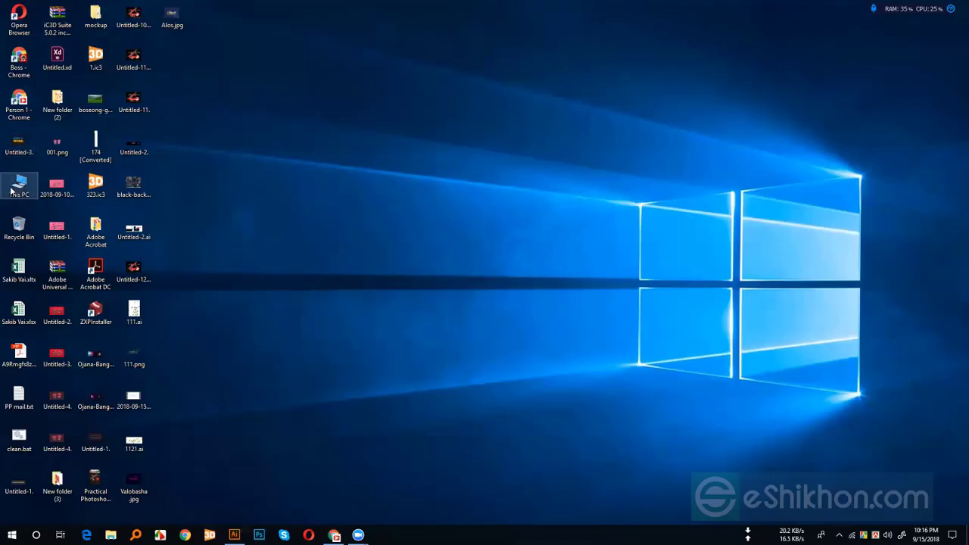
Step: Open the properties of This PC and reposition the System window to examine the Windows edition, processor and memory
right_click(14, 190)
left_click(30, 299)
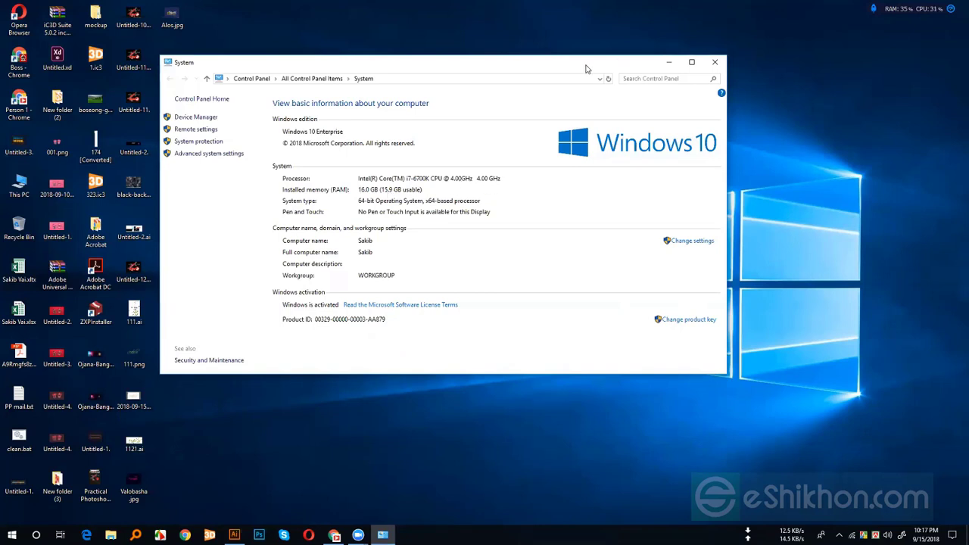
left_click_drag(585, 69, 609, 92)
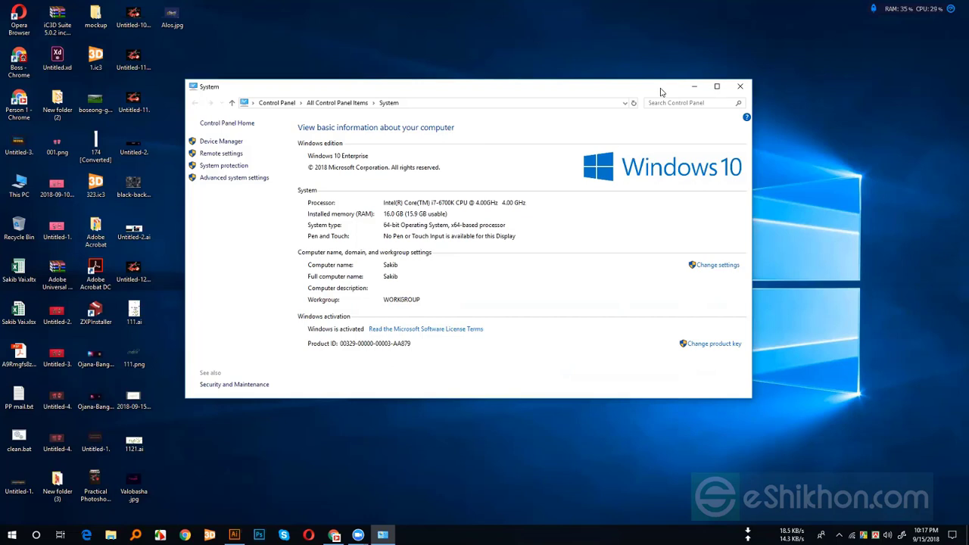
left_click_drag(613, 93, 525, 53)
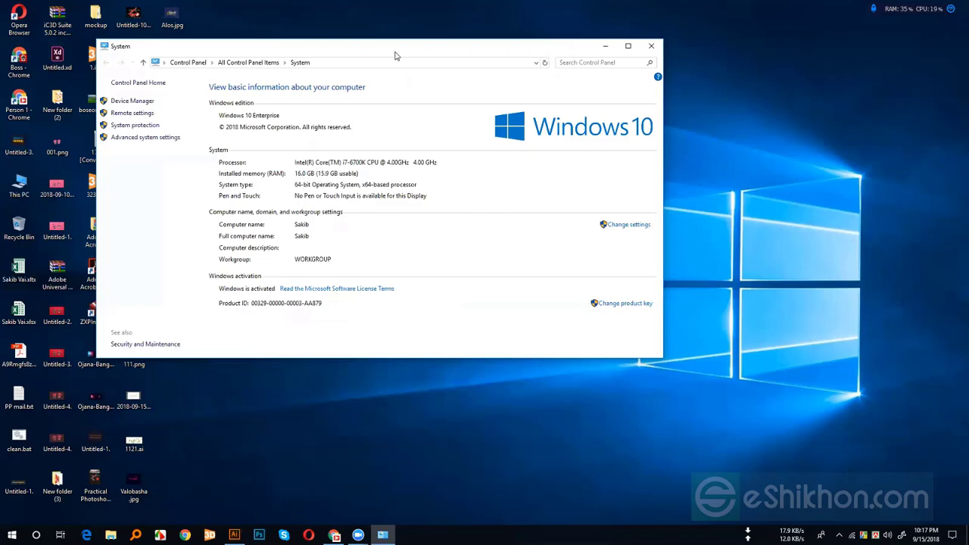
Step: Move the System window aside, minimize it and refresh the desktop
left_click_drag(394, 55, 458, 54)
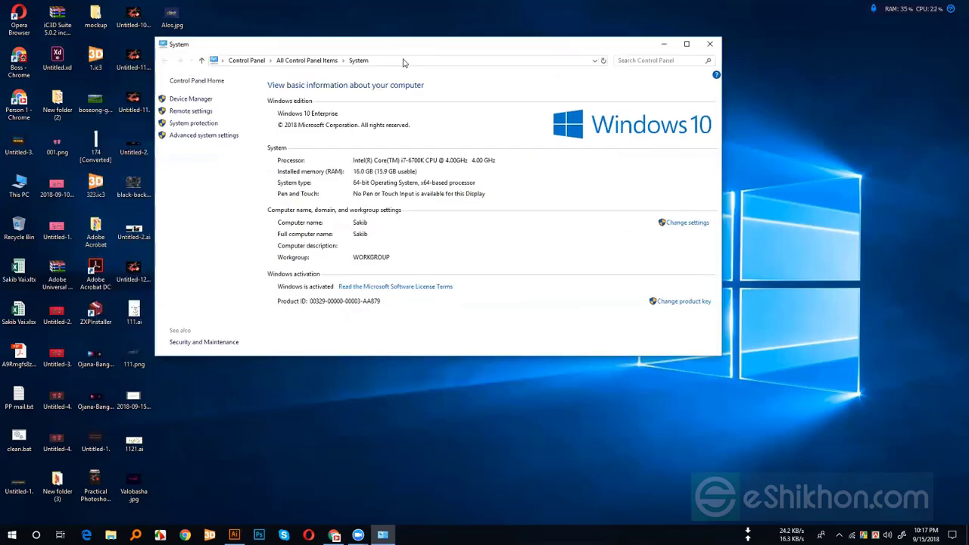
left_click(664, 46)
right_click(445, 92)
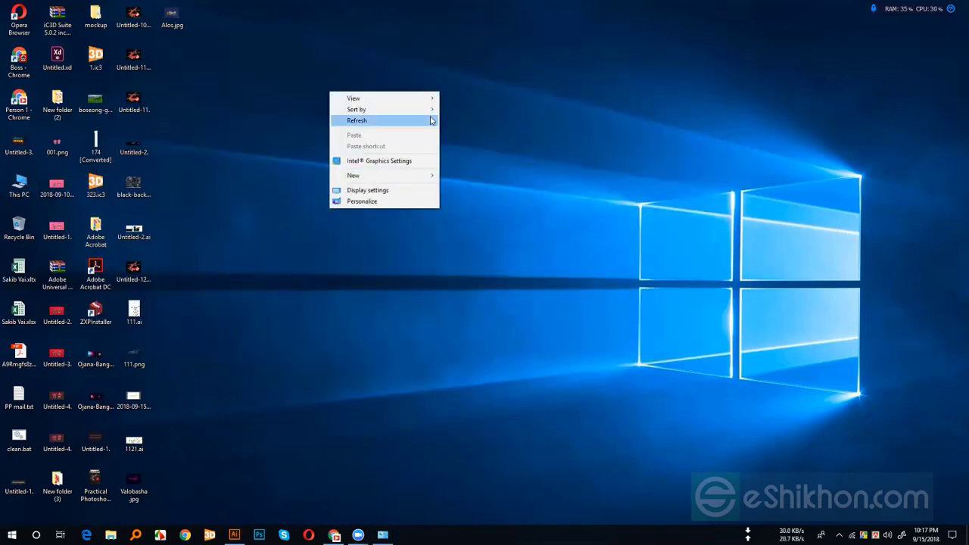
right_click(368, 78)
left_click(361, 107)
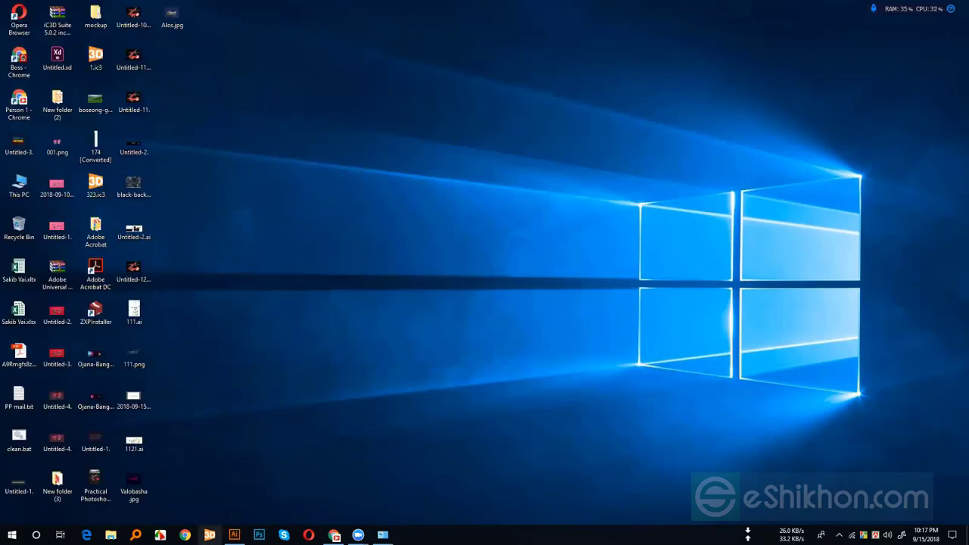
Step: Restore the System window to examine the computer's specifications again and close it
left_click(383, 535)
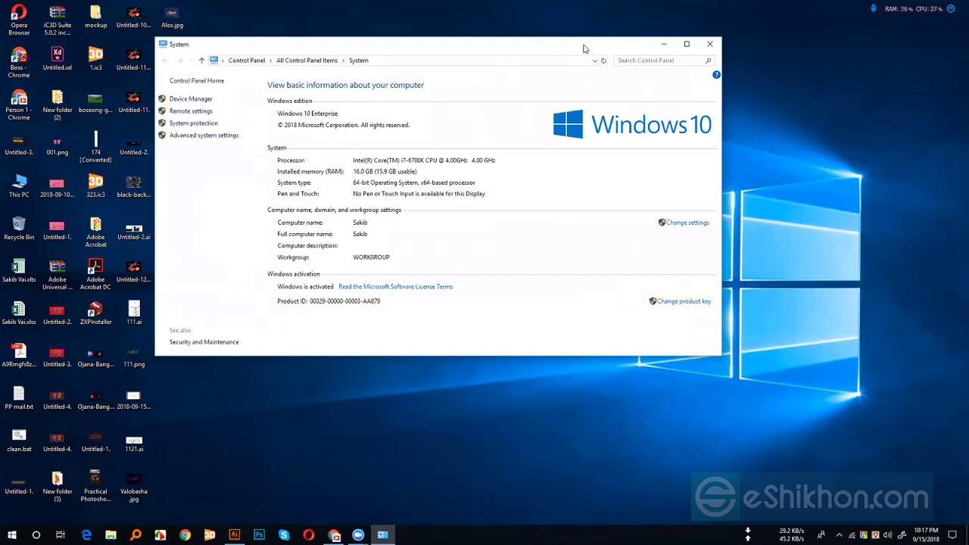
left_click_drag(584, 49, 590, 53)
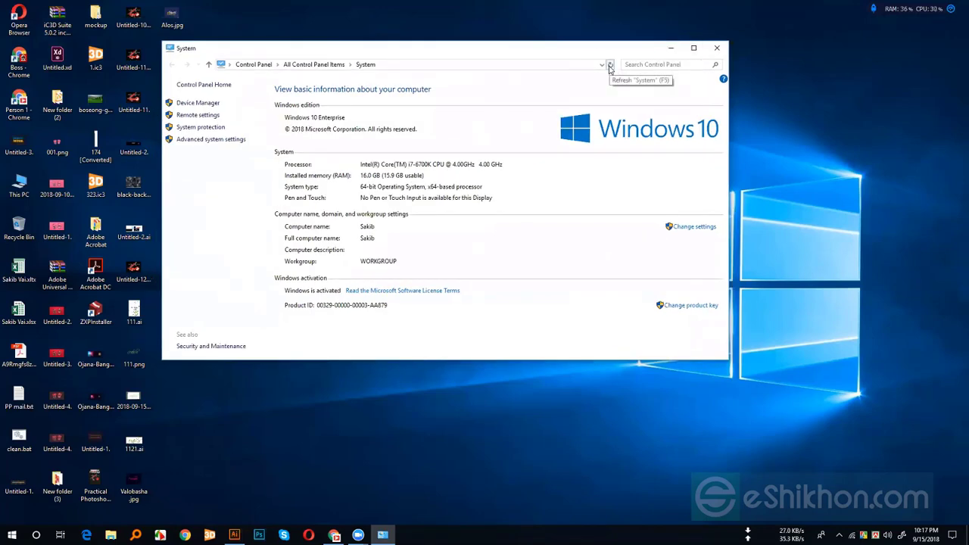
left_click(716, 48)
Step: Switch to Illustrator and lengthen the Libraries panel to show more of the logo color themes
left_click(234, 535)
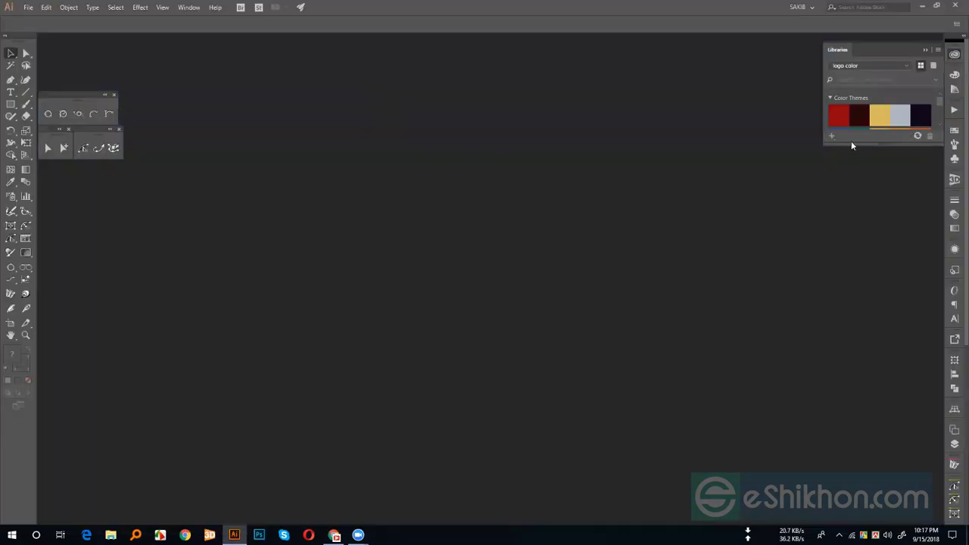
left_click_drag(873, 141, 859, 218)
Step: Open the New Document dialog and move it clear of the centre to examine the recent presets and document settings
left_click(28, 8)
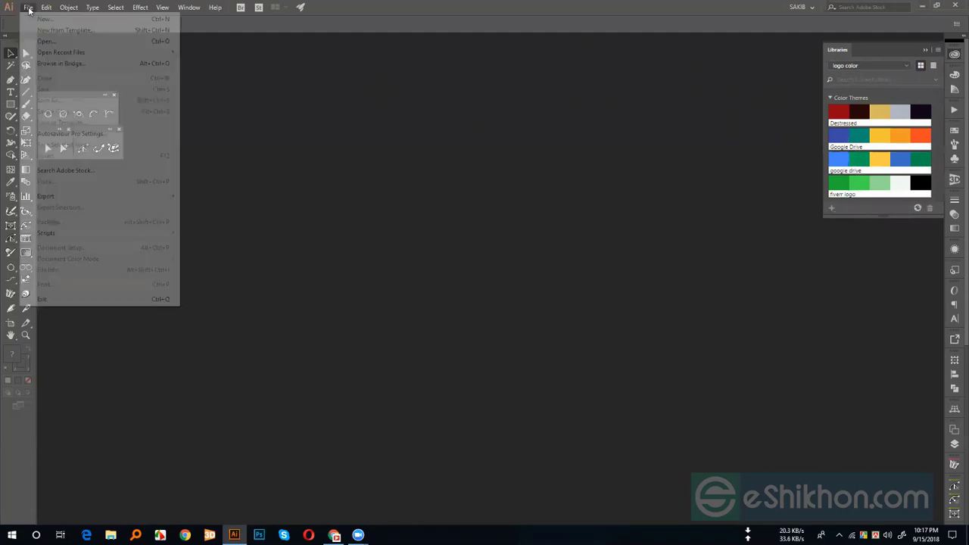
left_click(43, 20)
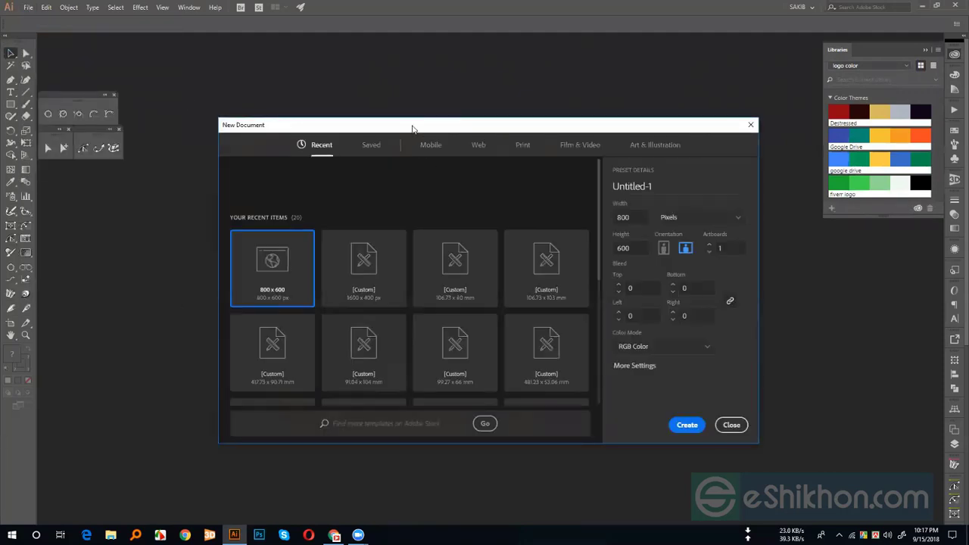
left_click_drag(412, 129, 326, 52)
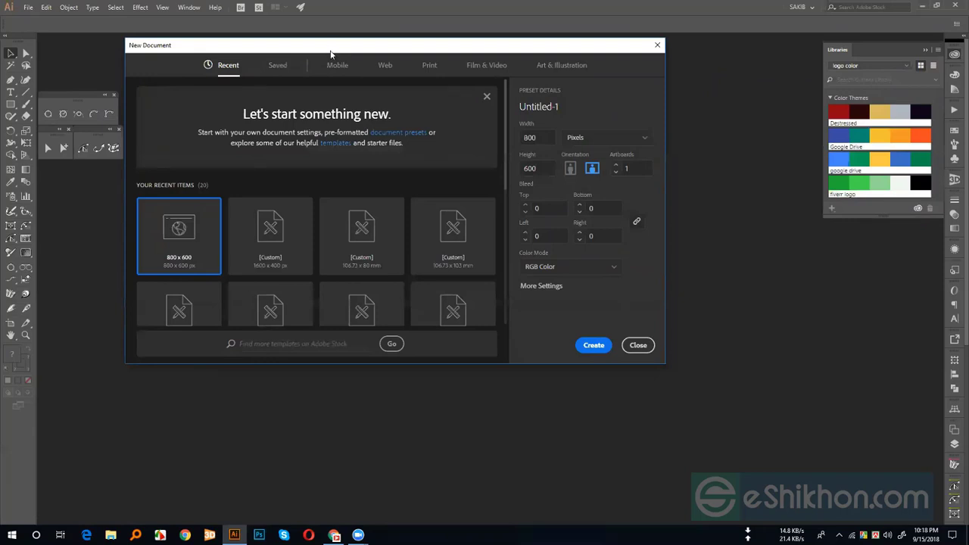
left_click_drag(331, 53, 332, 53)
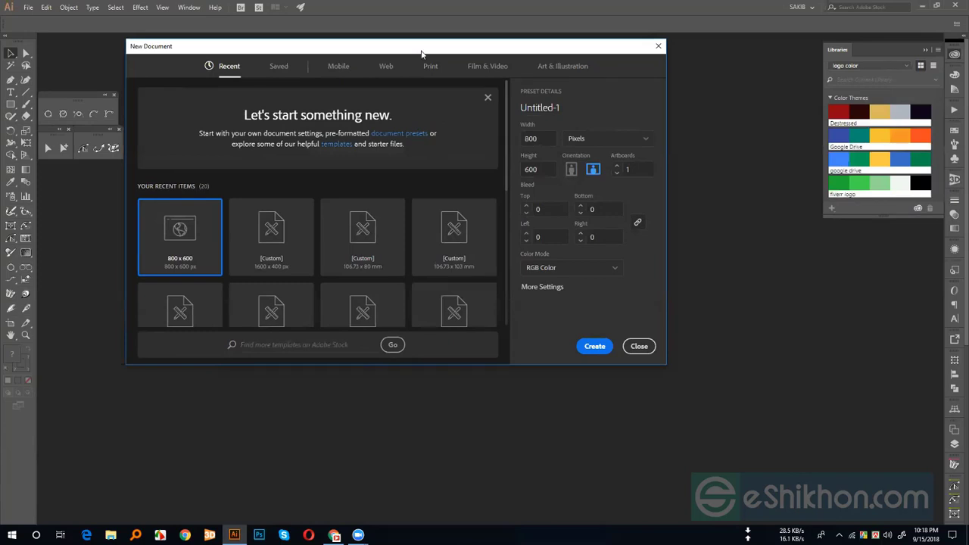
left_click_drag(421, 54, 418, 50)
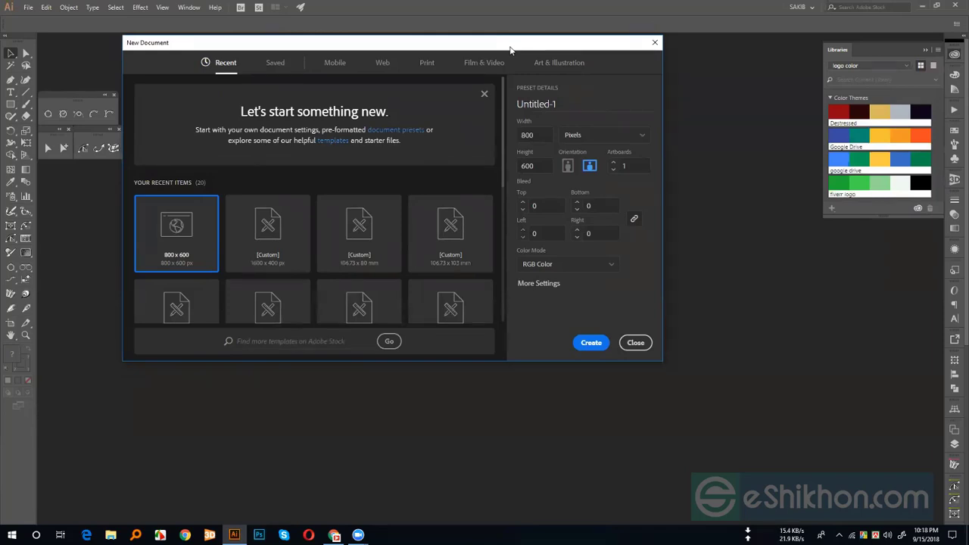
left_click_drag(463, 43, 477, 62)
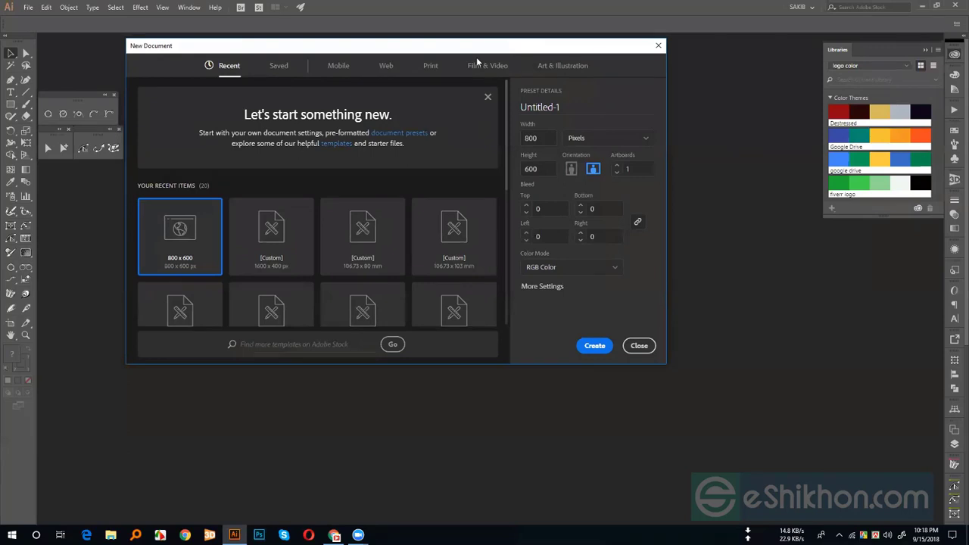
left_click_drag(477, 62, 452, 48)
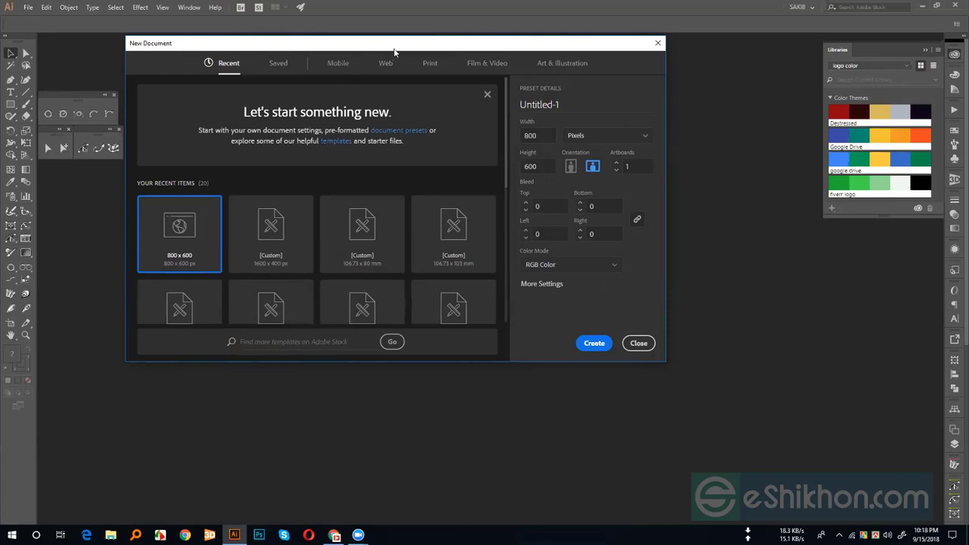
left_click_drag(394, 51, 390, 49)
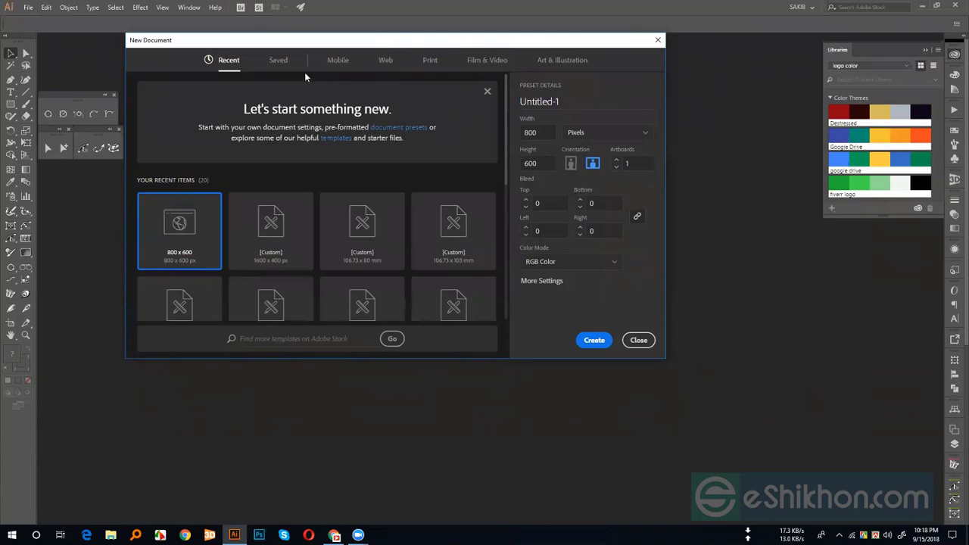
Step: Show the Web document presets, try entering a custom width and cancel the new document
left_click(386, 65)
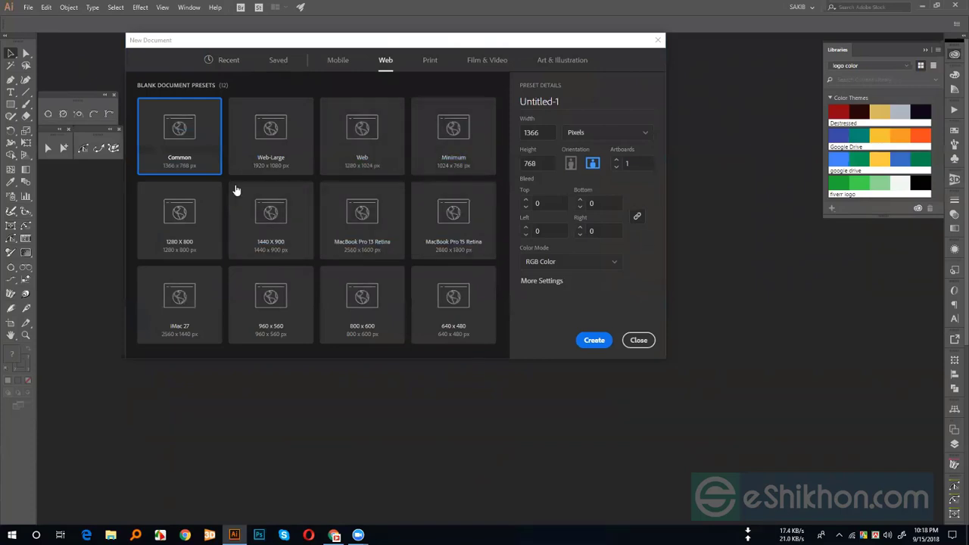
left_click(547, 132)
type("96")
key("BackSpace")
key("BackSpace")
type("1")
left_click(635, 340)
Step: Create a new document from the recent 800 x 600 px preset in RGB color mode
left_click(28, 8)
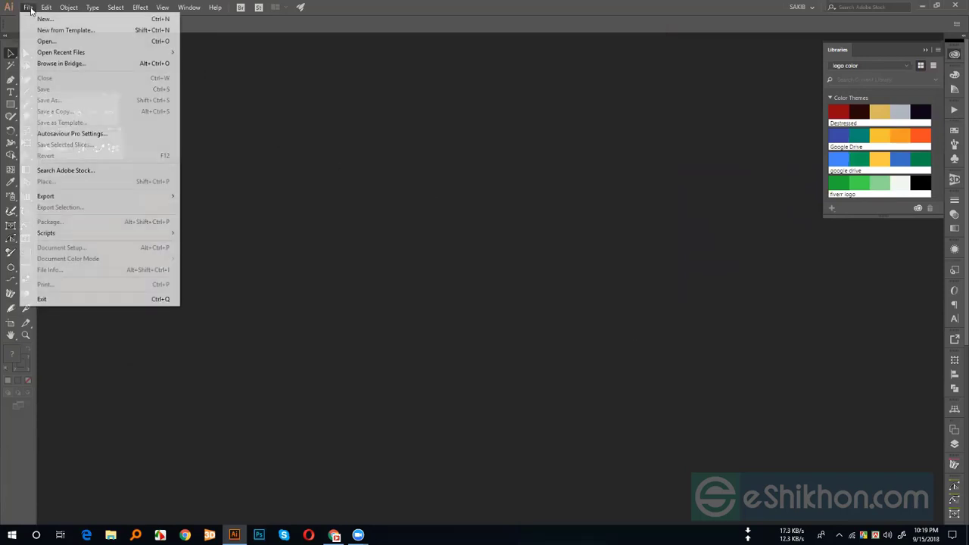
left_click(43, 20)
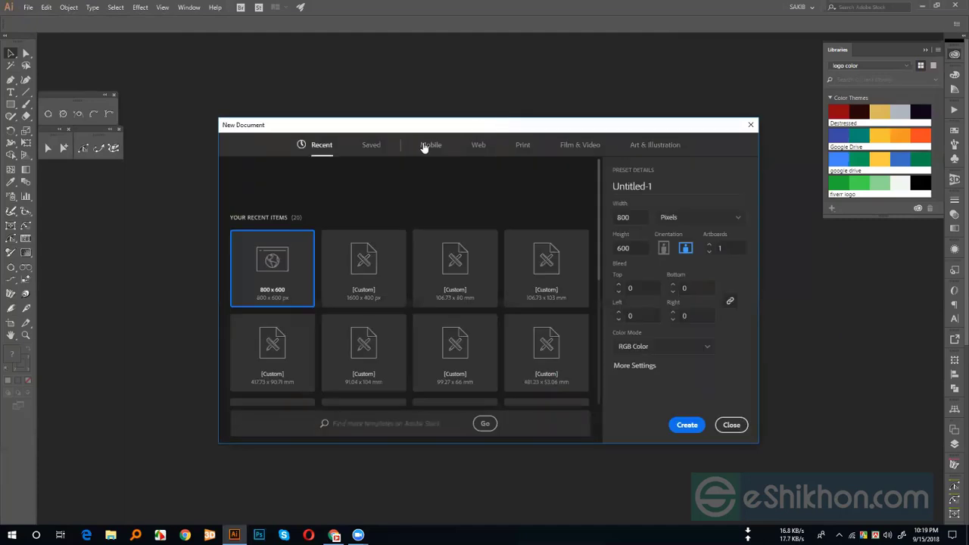
left_click_drag(420, 132, 332, 71)
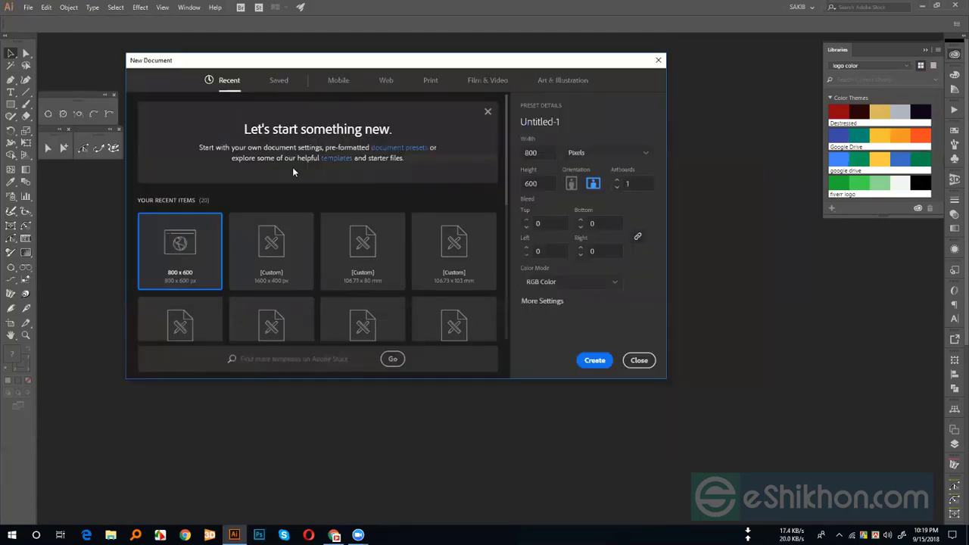
left_click(595, 362)
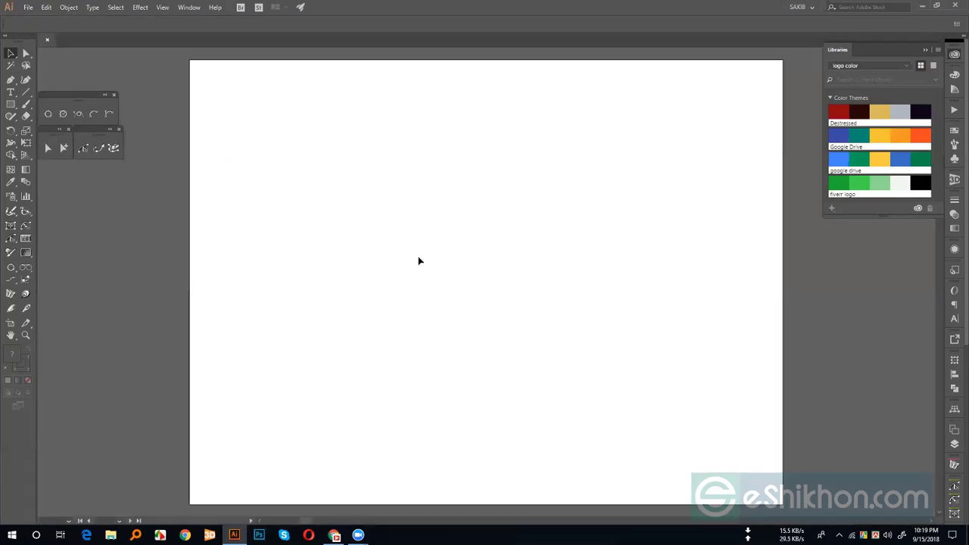
Step: Try adding the sample text "dgfdsgfdgfdg" to the upper-left area of the artboard, undo it and deselect
left_click(10, 94)
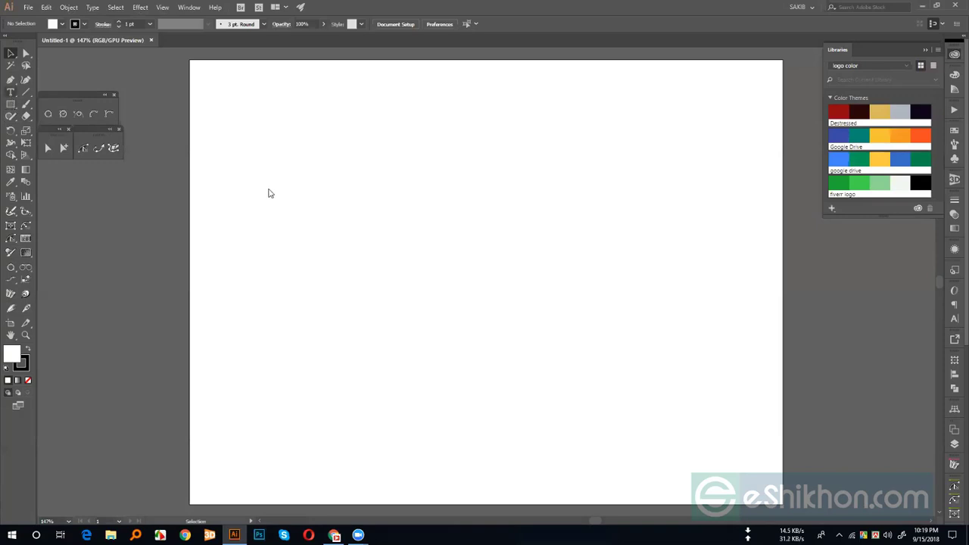
left_click(271, 194)
type("dgfdsgfdgfdg")
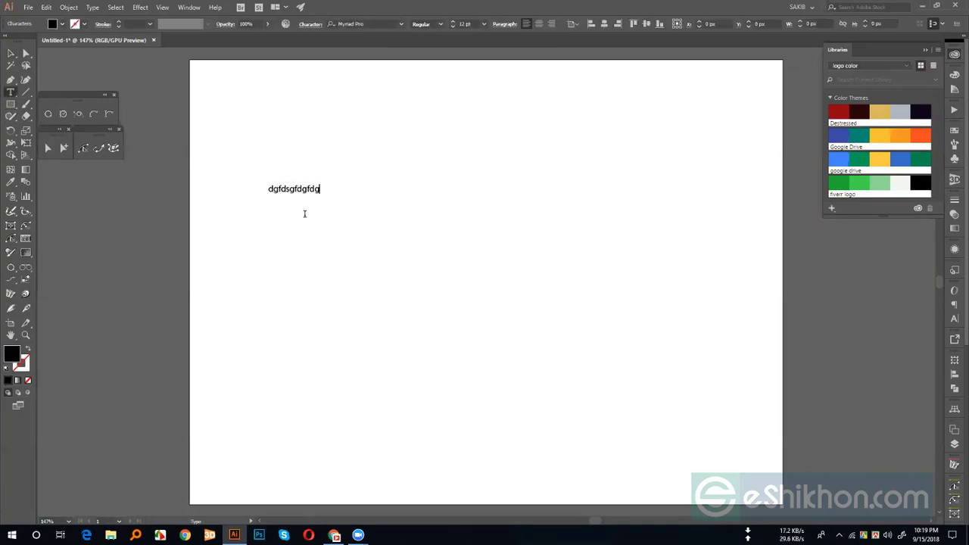
key("ctrl+z")
key("ctrl+z")
left_click(10, 53)
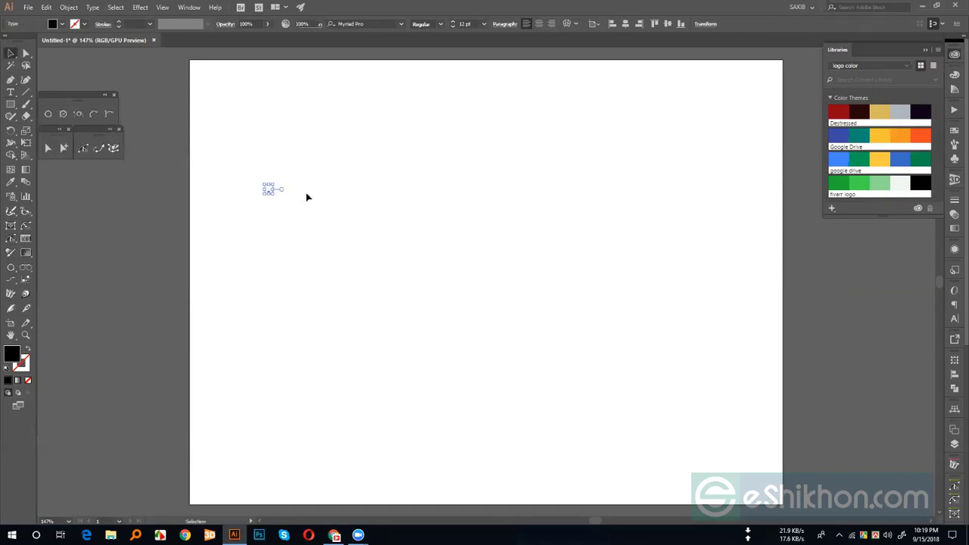
left_click(289, 202)
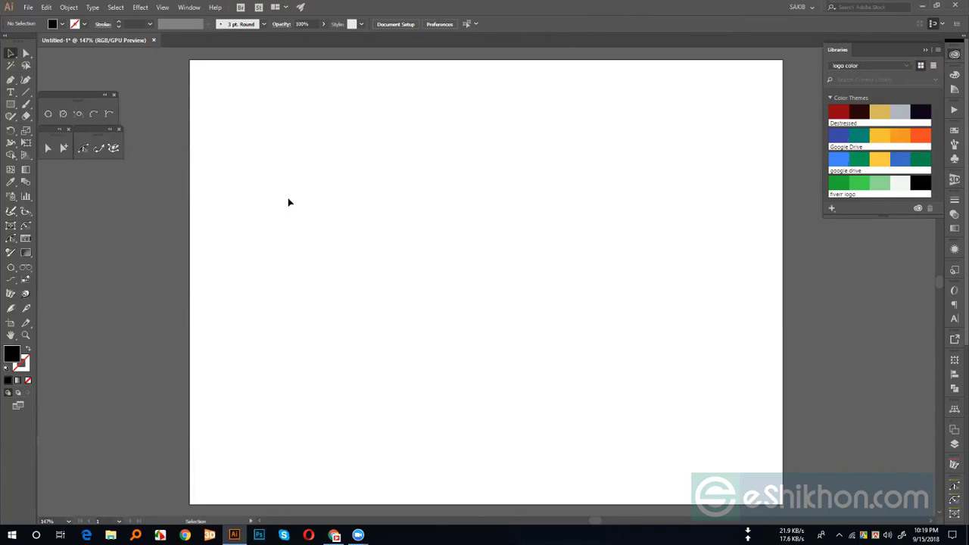
Step: Try adding two lines of sample text, "939" above a row of sixes, and delete the text object
key("t")
left_click(296, 198)
type("9")
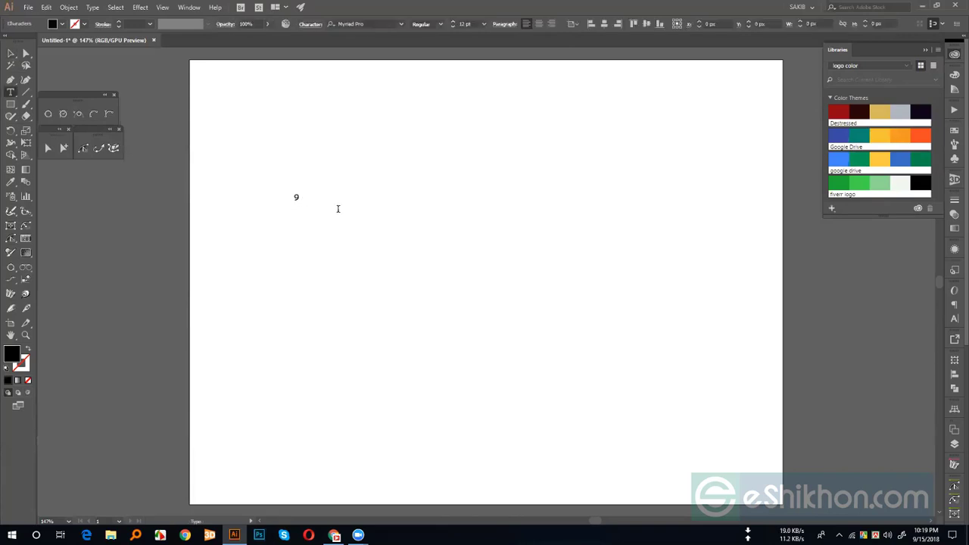
type("39 ")
type("6666666666666666666666")
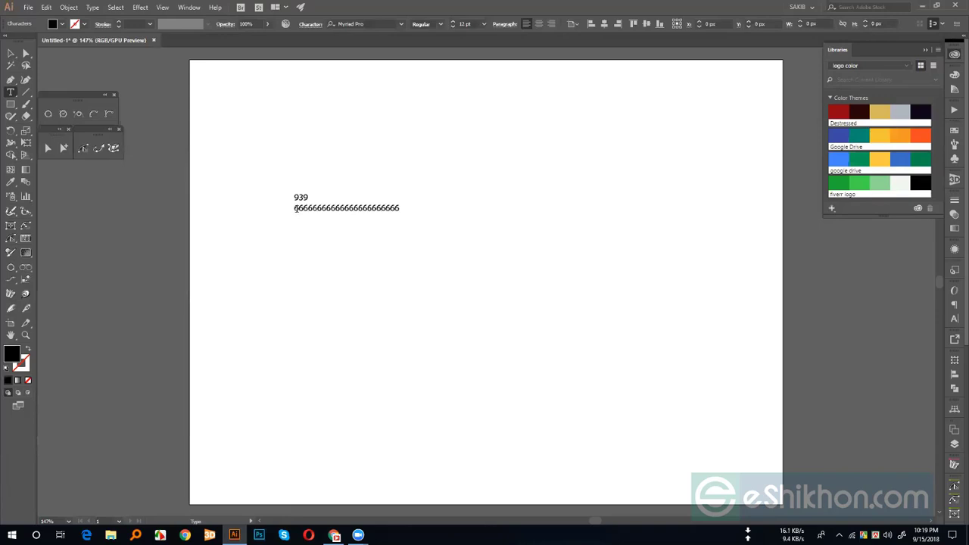
left_click(11, 54)
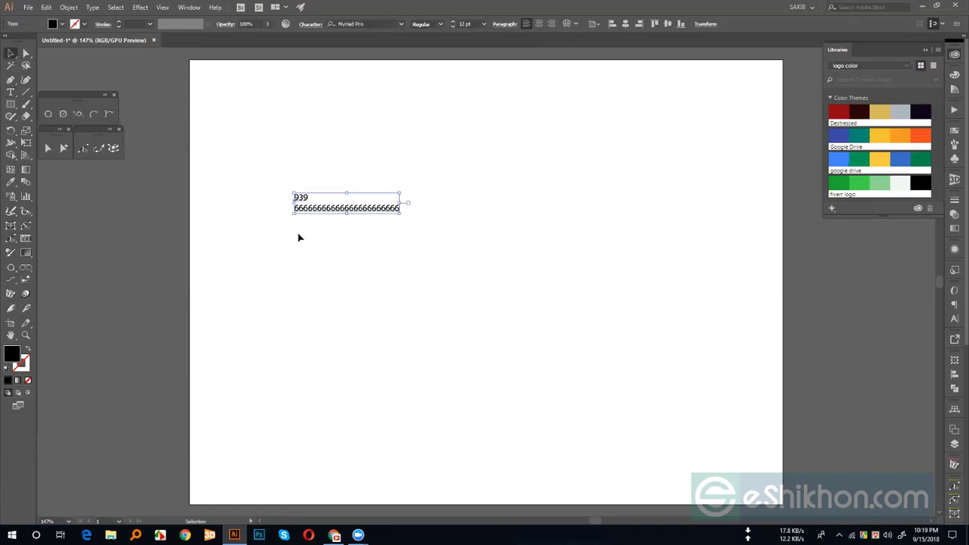
left_click(338, 258)
left_click(339, 211)
key("Delete")
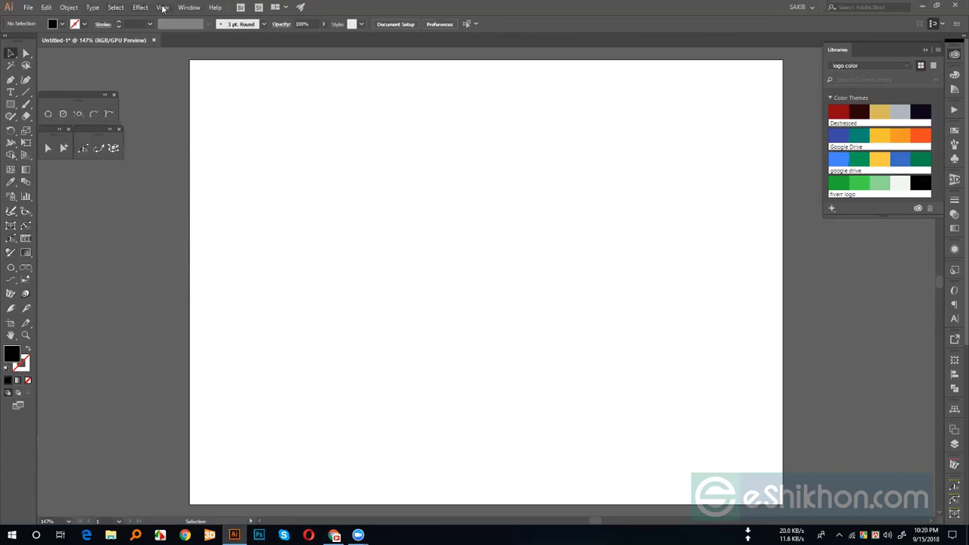
Step: Open the Actions panel and lengthen it to show the full list of action sets
left_click(921, 65)
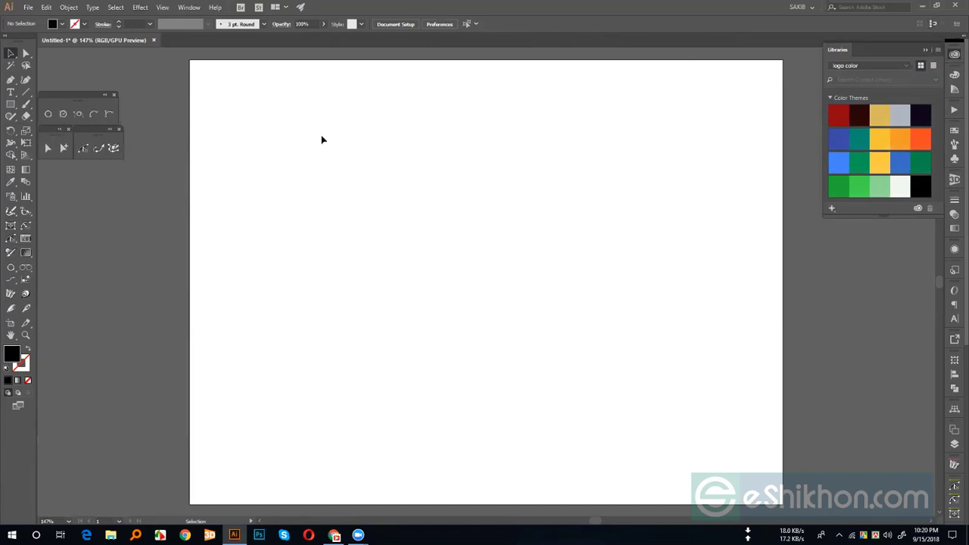
left_click(141, 8)
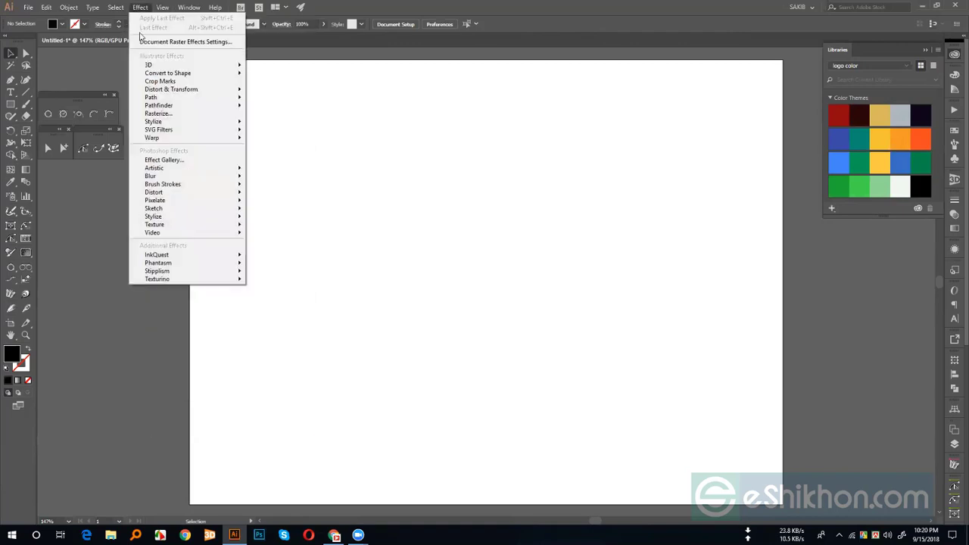
mouse_move(191, 9)
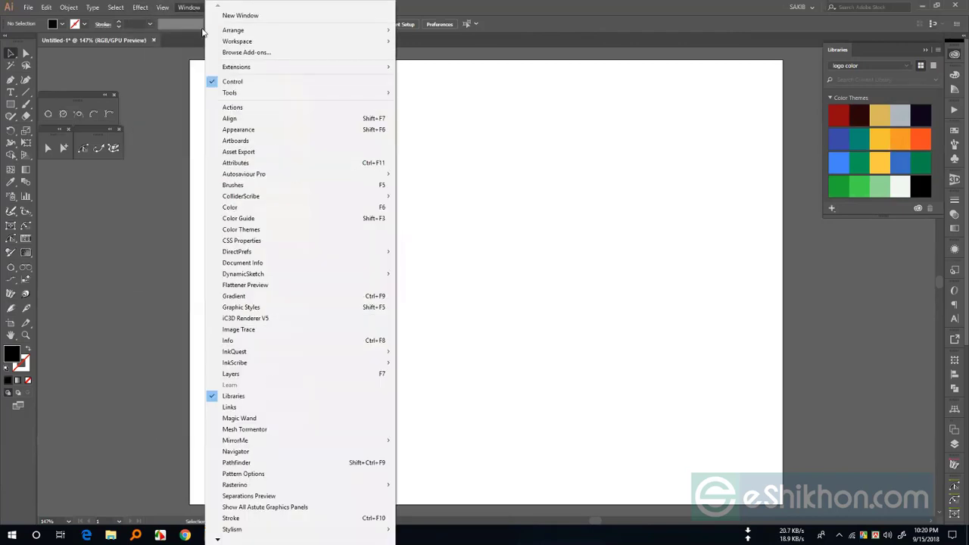
mouse_move(247, 69)
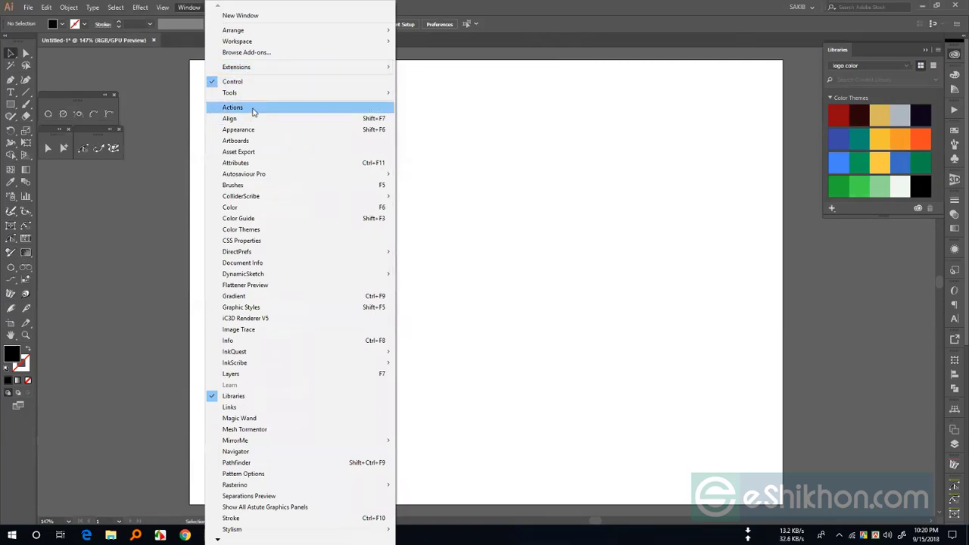
left_click(232, 108)
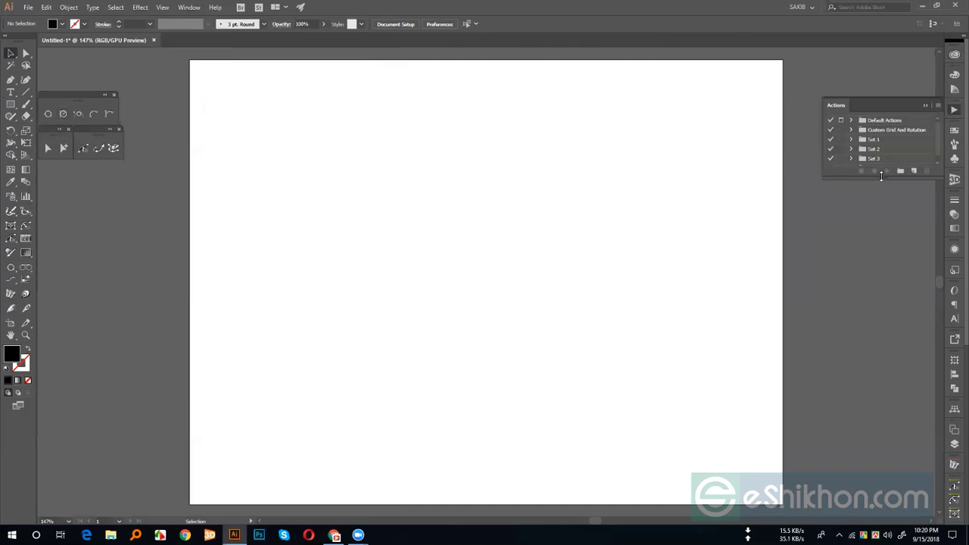
left_click_drag(881, 176, 880, 302)
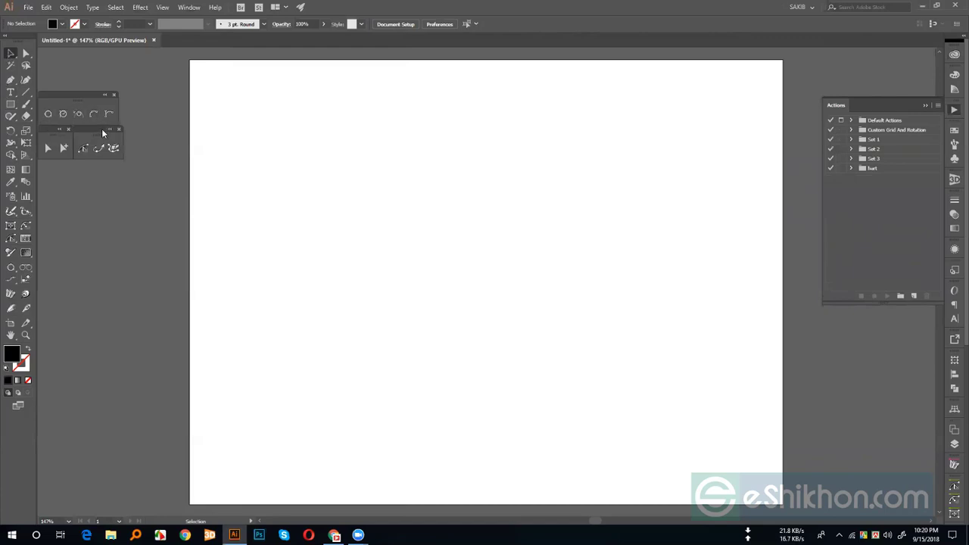
Step: Activate the Direct Selection tool, return to the Selection tool and dismiss the Advanced SystemCare startup-item notification
key("a")
key("v")
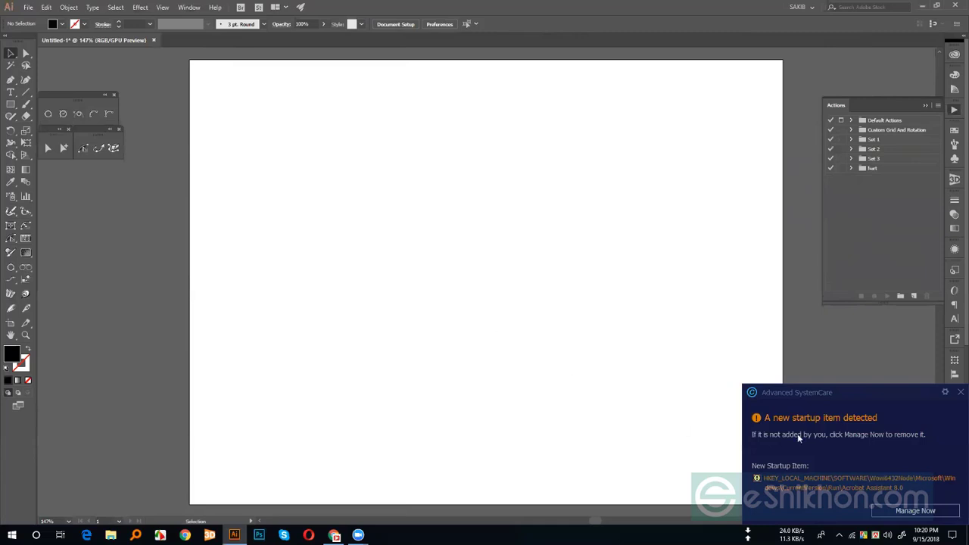
left_click(959, 393)
left_click(51, 122)
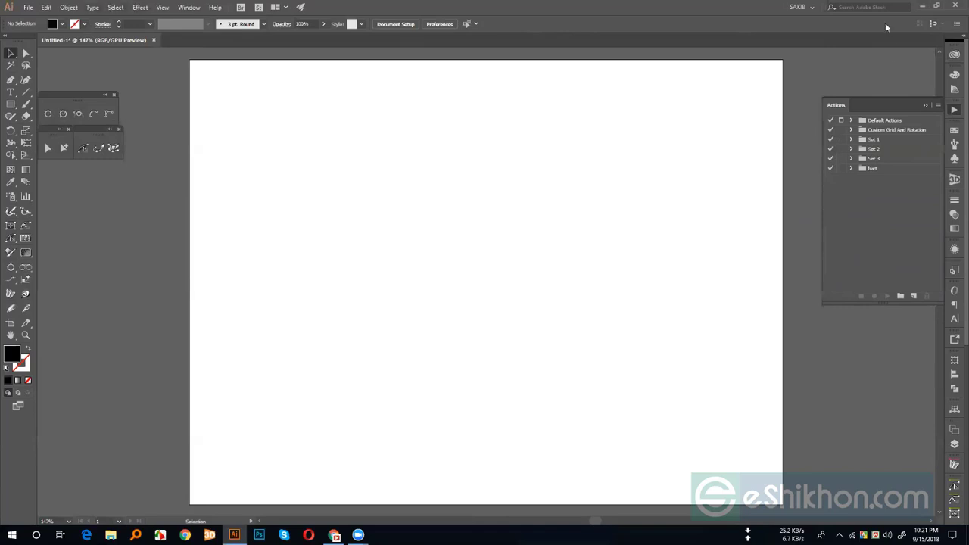
left_click(924, 7)
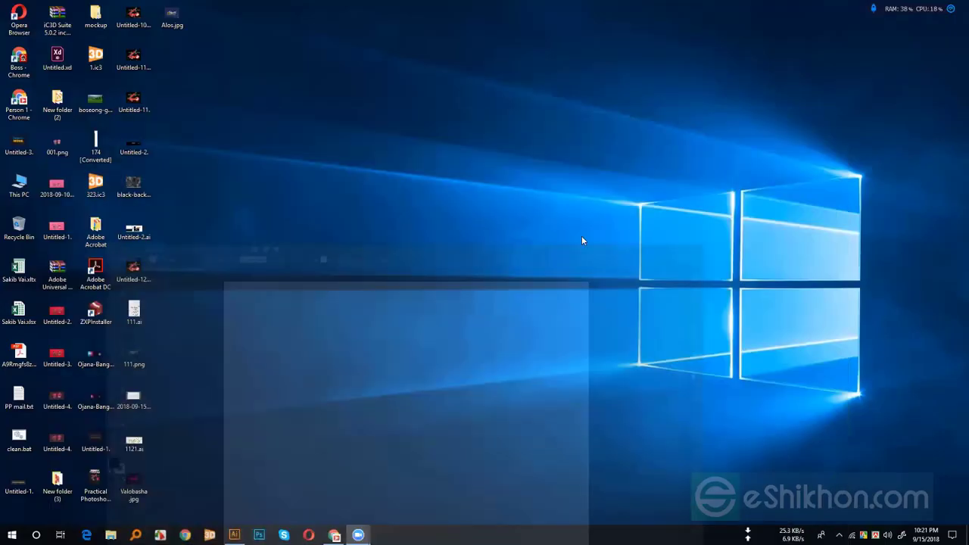
left_click(234, 536)
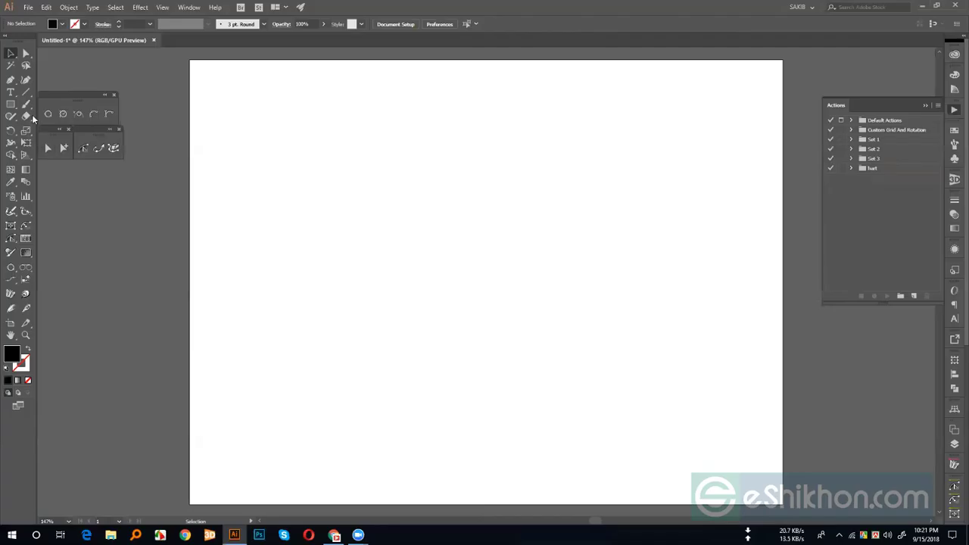
left_click(11, 104)
Step: Switch to Chrome, open Google in a maximized window and search for "apple"
left_click(922, 6)
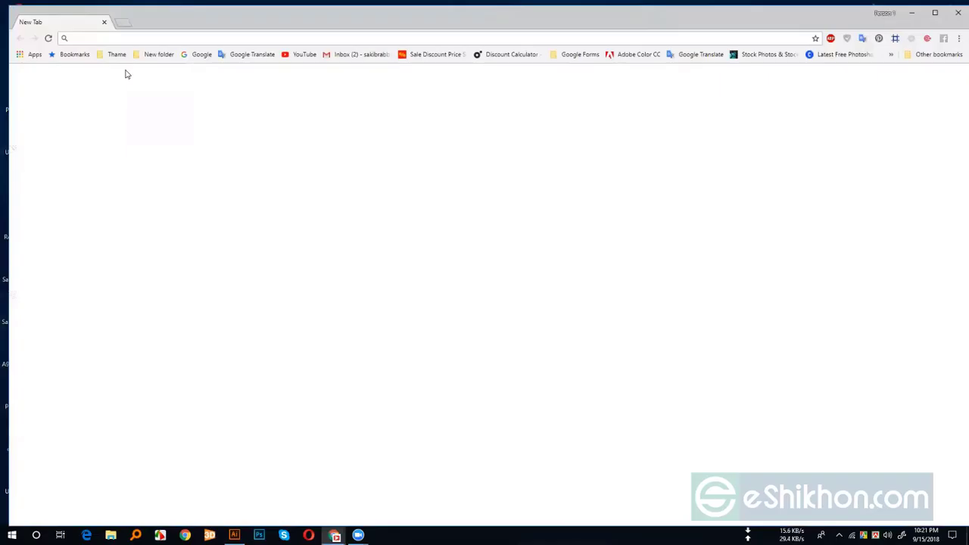
left_click(202, 56)
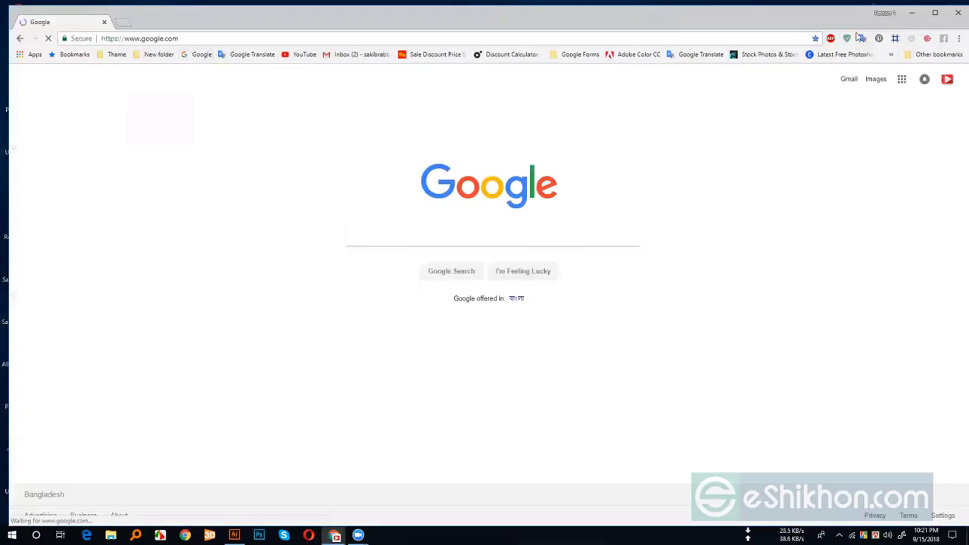
key("super+Up")
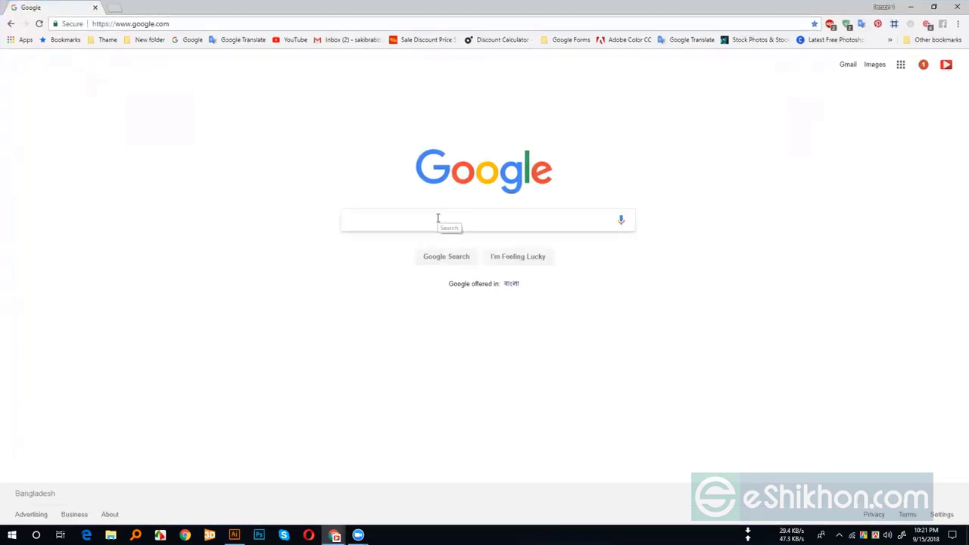
type("app")
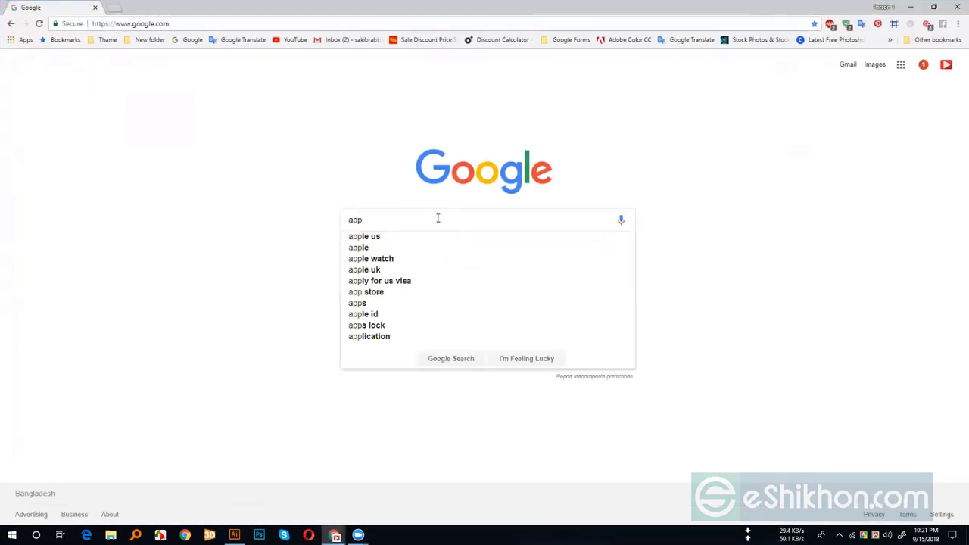
type("le")
key("Return")
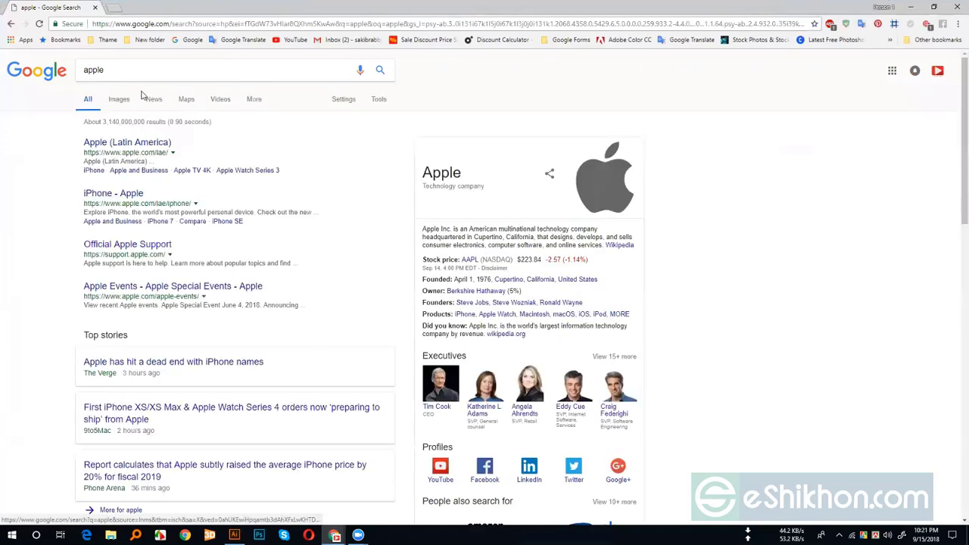
Step: Show the image results for "apple", open the Red Delicious apple picture with a green leaf and copy it
left_click(119, 99)
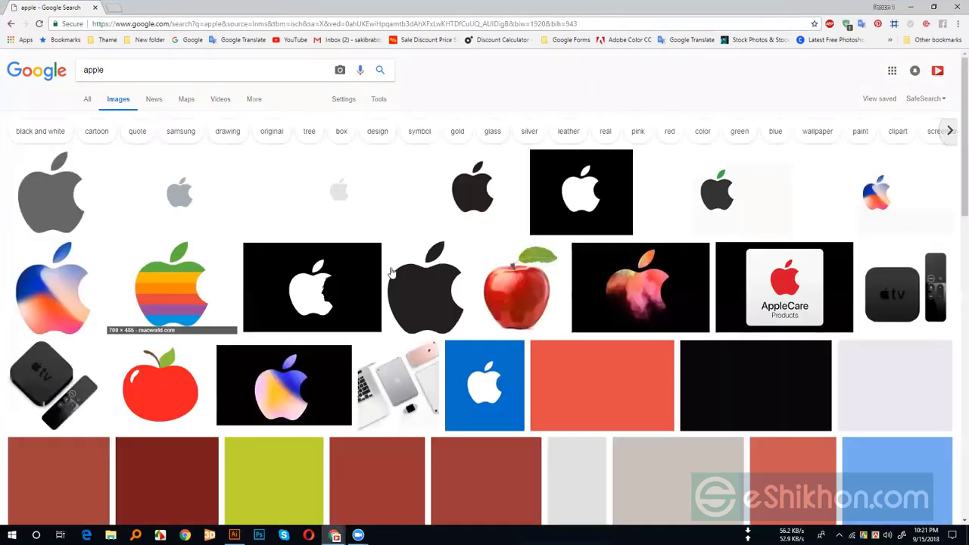
scroll(374, 280, "down", 3)
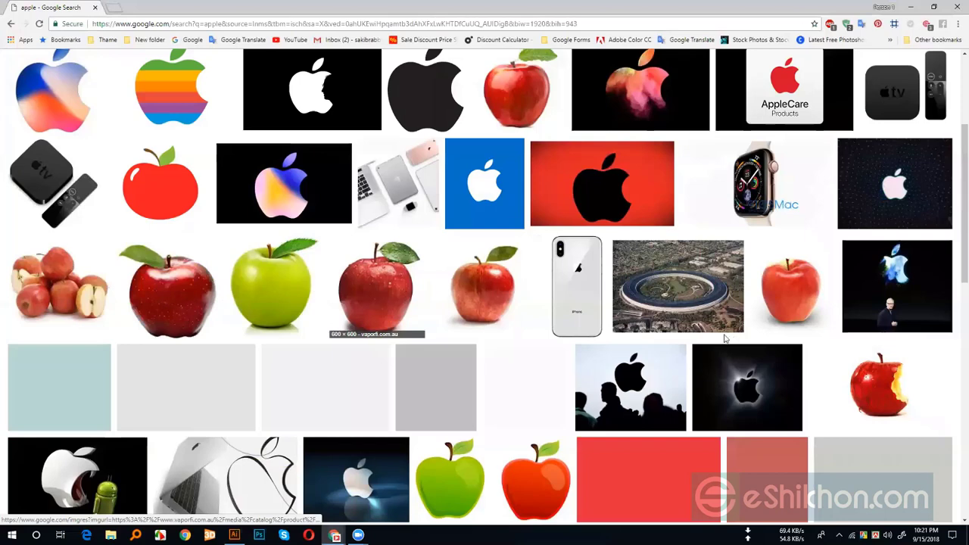
left_click(167, 288)
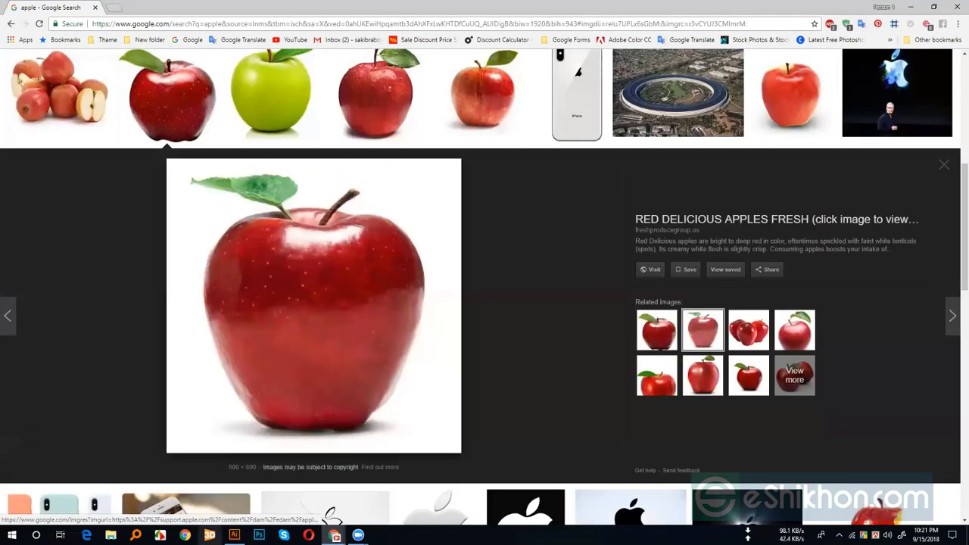
Step: Switch to Illustrator, paste the copied apple picture onto the artboard and view the document at 100%
key("alt+Tab")
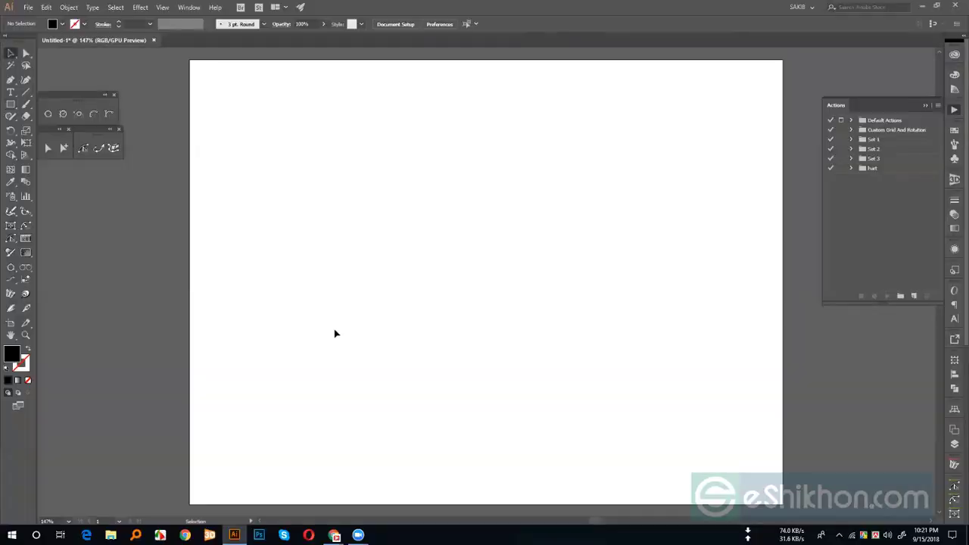
key("ctrl+v")
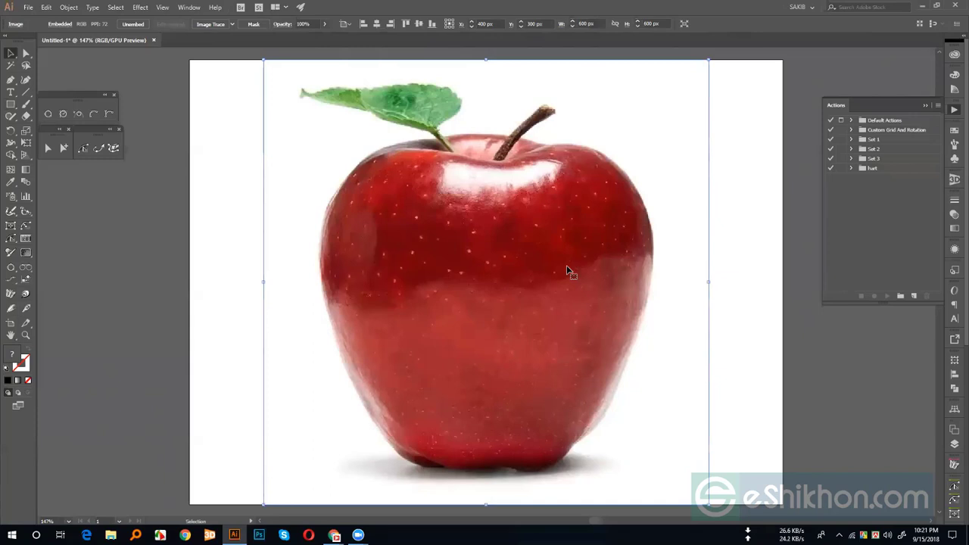
key("a")
key("ctrl+1")
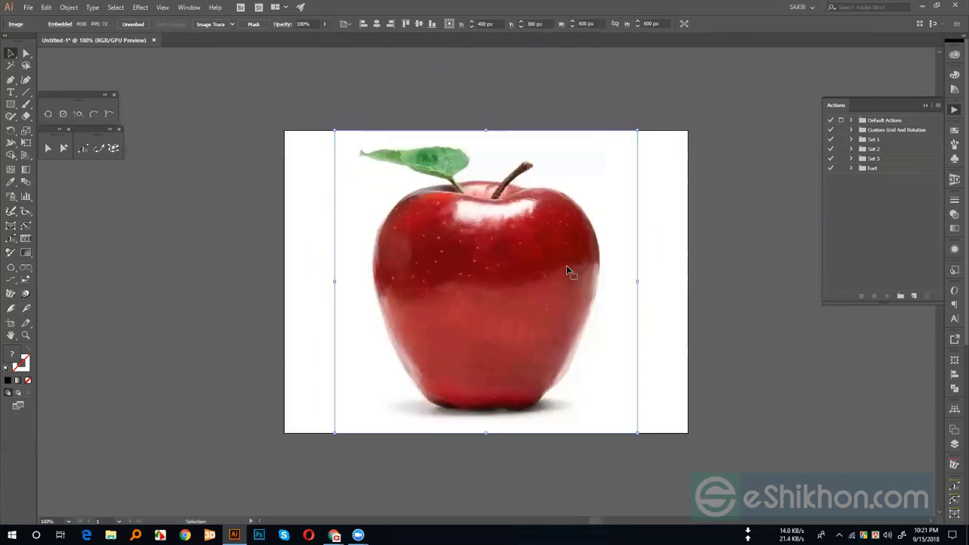
Step: Select the apple picture and lock it in place on the artboard
left_click(569, 270)
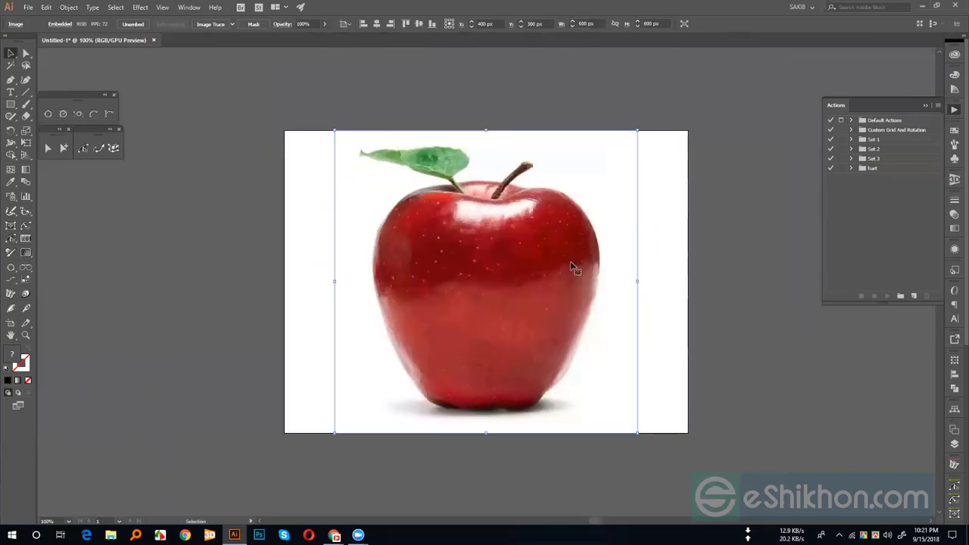
left_click(730, 271)
left_click(348, 218)
left_click(52, 7)
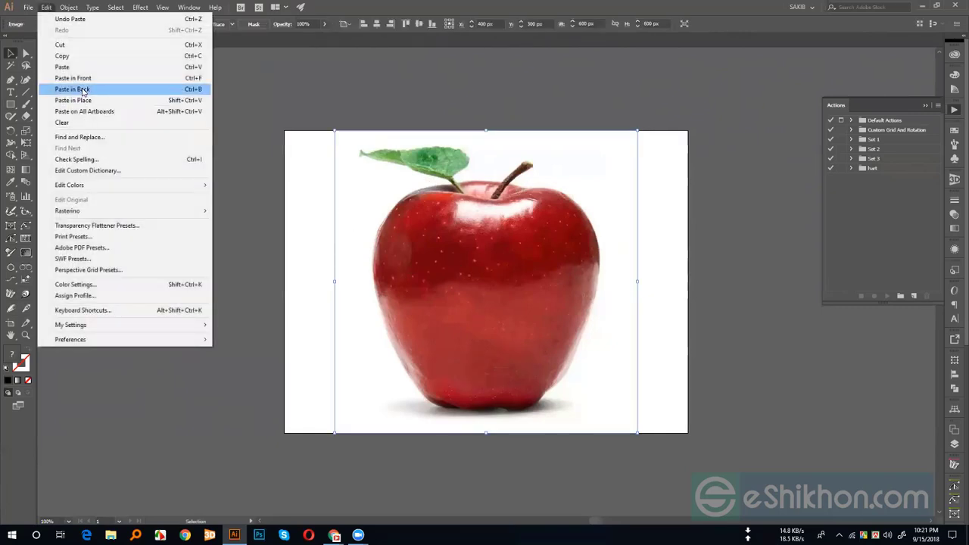
mouse_move(68, 7)
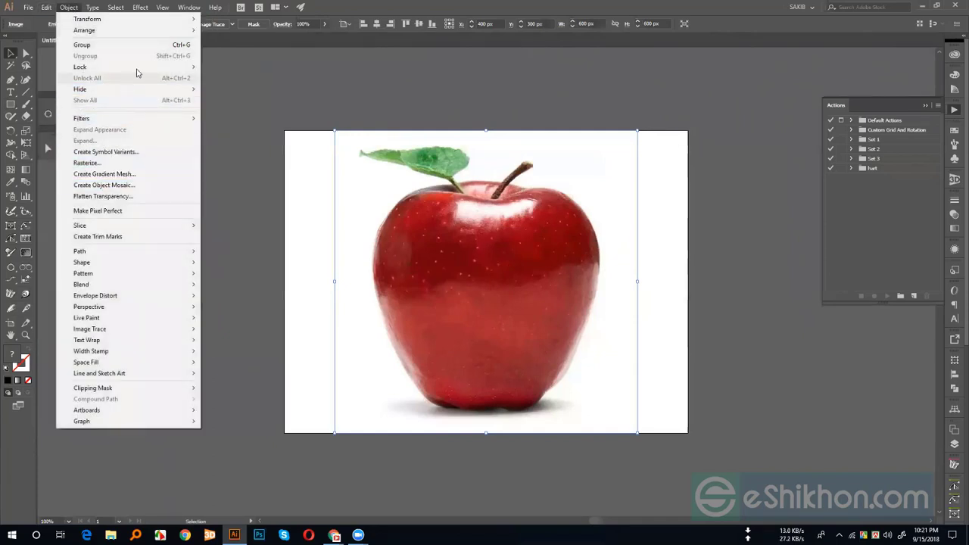
mouse_move(167, 68)
left_click(228, 67)
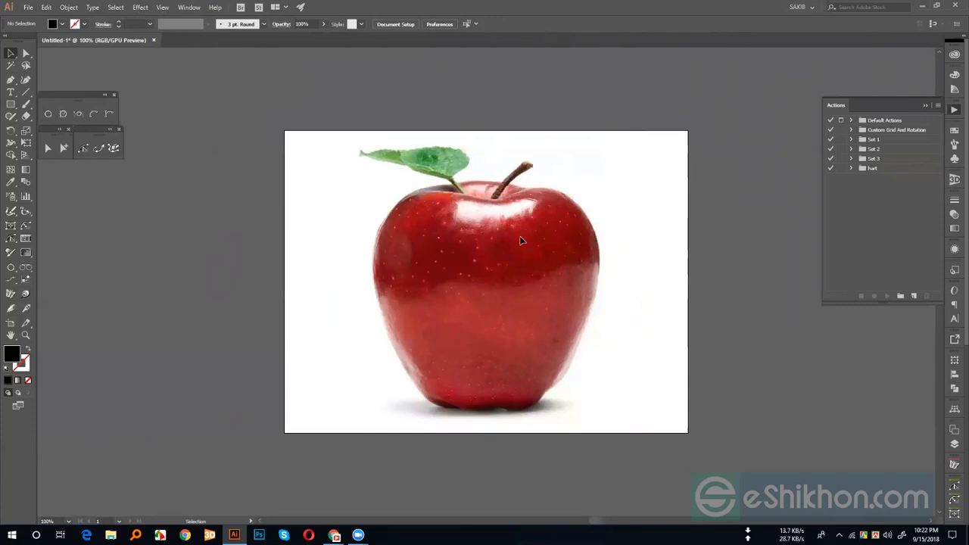
Step: Draw a rectangle about 682 × 635 px over the apple and fill it with a green swatch
left_click(11, 104)
left_click_drag(289, 105, 632, 424)
left_click(955, 129)
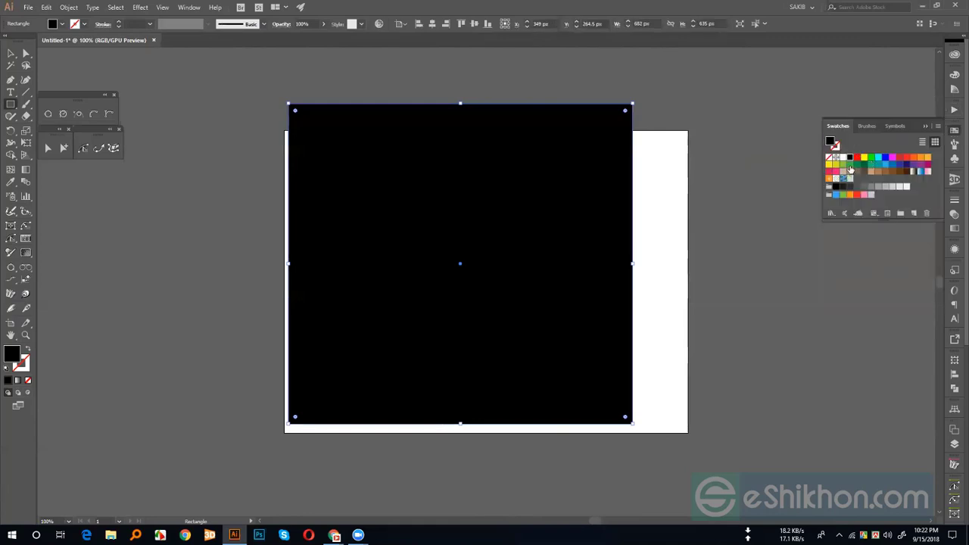
left_click(851, 166)
Step: Try the Multiply blending mode on the green rectangle, then set its mode to Screen
left_click(954, 215)
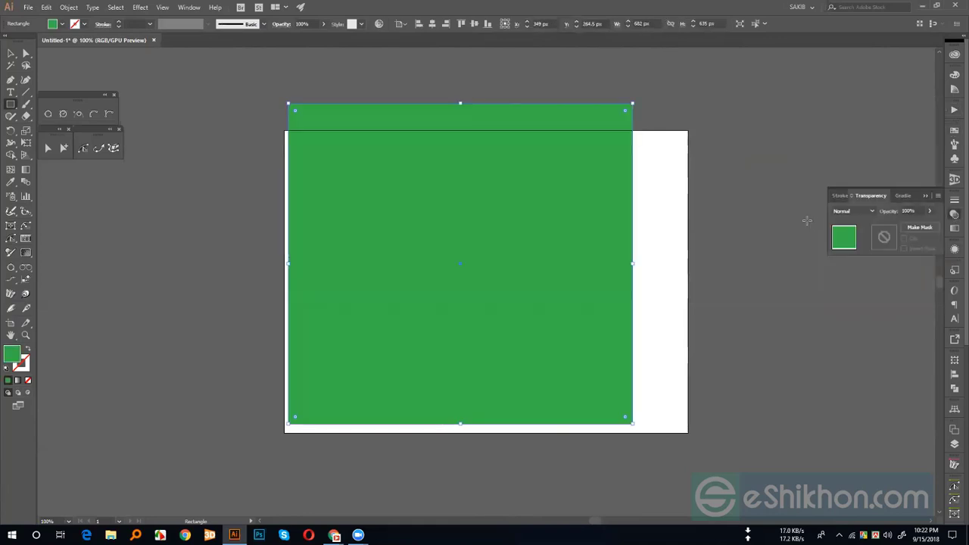
left_click(854, 210)
left_click(851, 247)
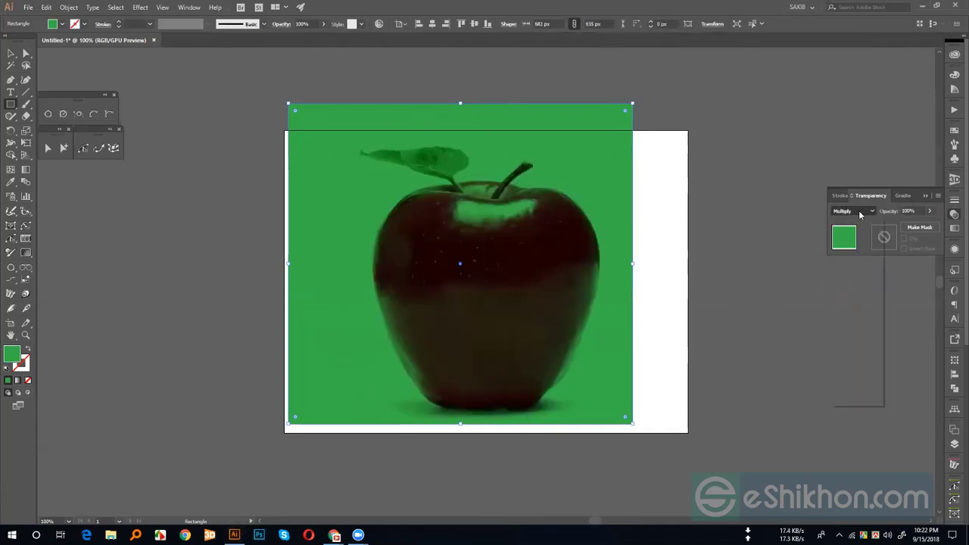
left_click(854, 212)
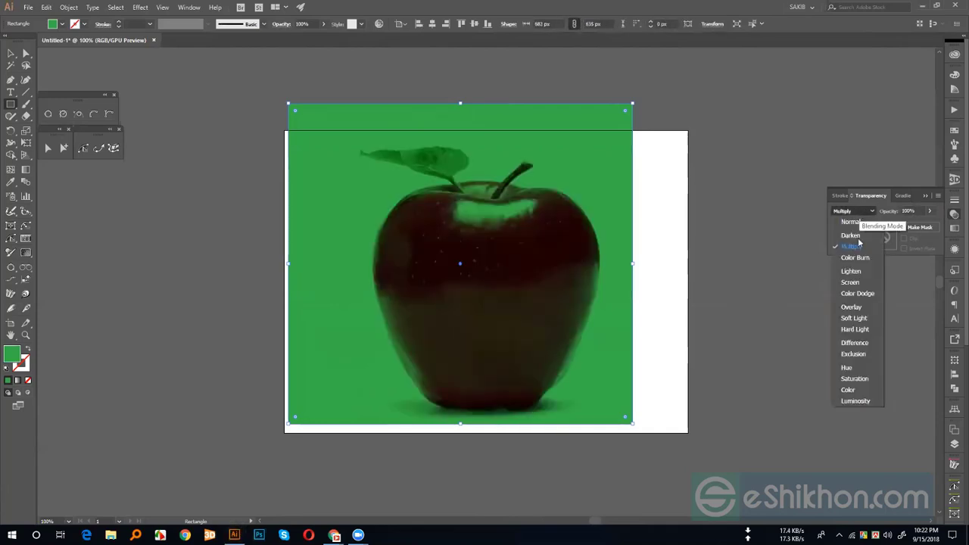
left_click(851, 283)
Step: Shrink the Screen-blended rectangle to about 571 × 510 px so it fits around the apple's body, and deselect it
left_click(10, 53)
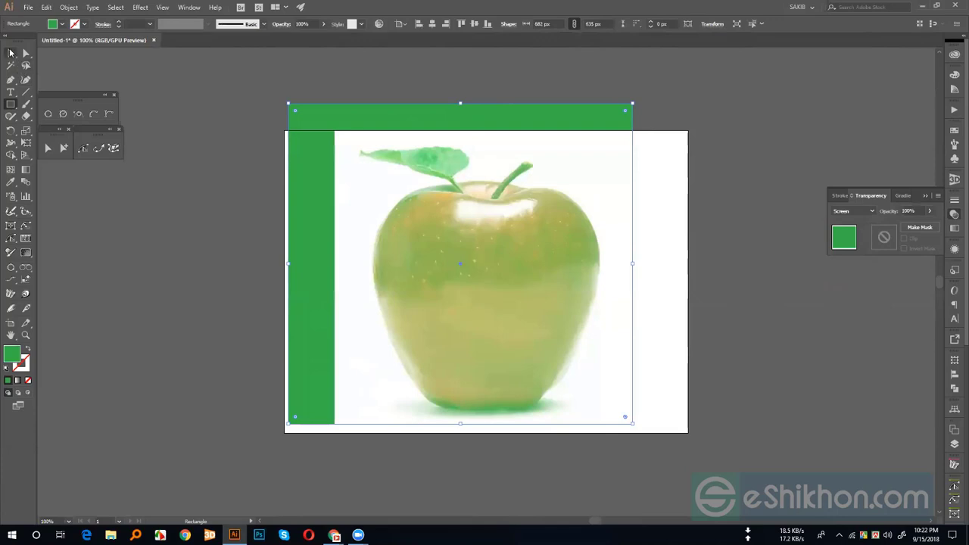
left_click_drag(288, 103, 344, 182)
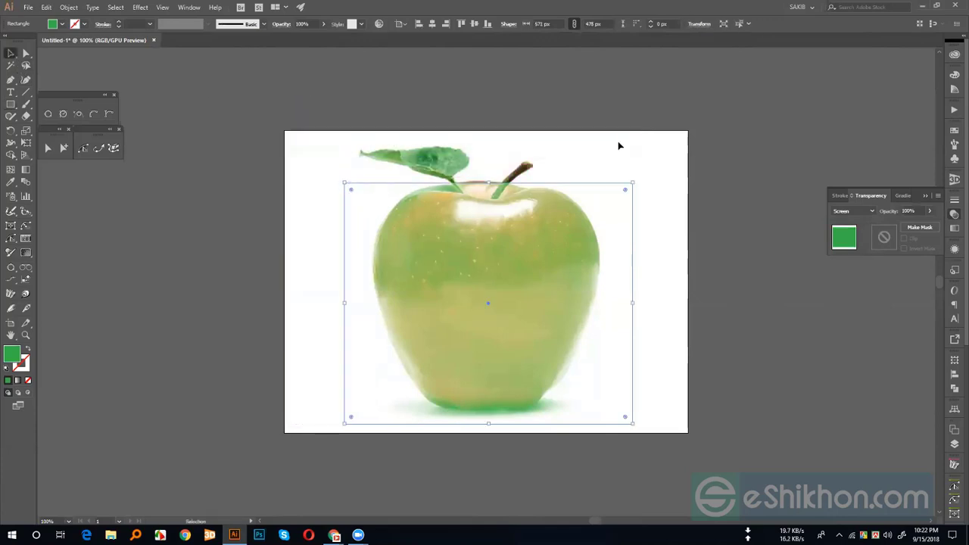
left_click(856, 212)
left_click(721, 157)
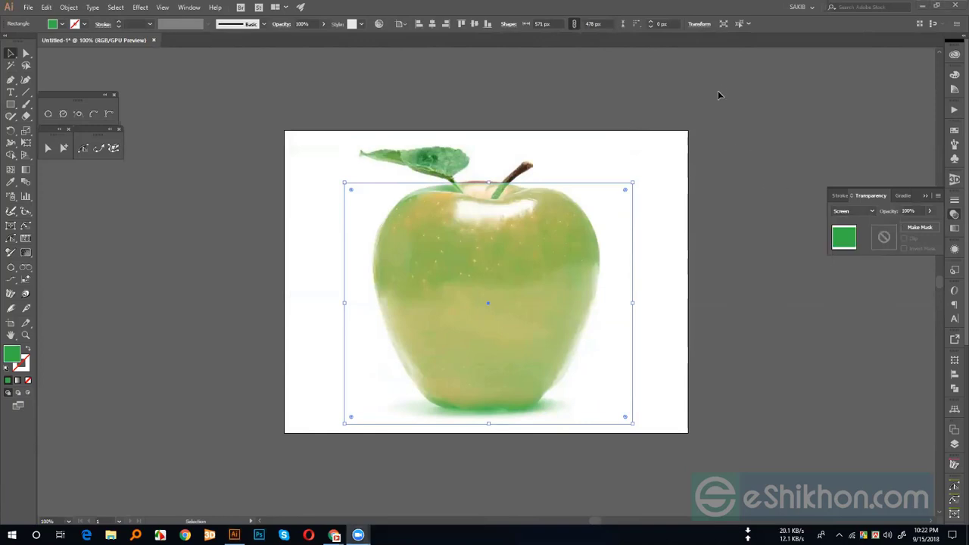
left_click_drag(489, 183, 489, 165)
key("ctrl+shift+a")
Step: Move the green rectangle left until it covers only the left half of the apple, and deselect it
left_click_drag(557, 261, 408, 252)
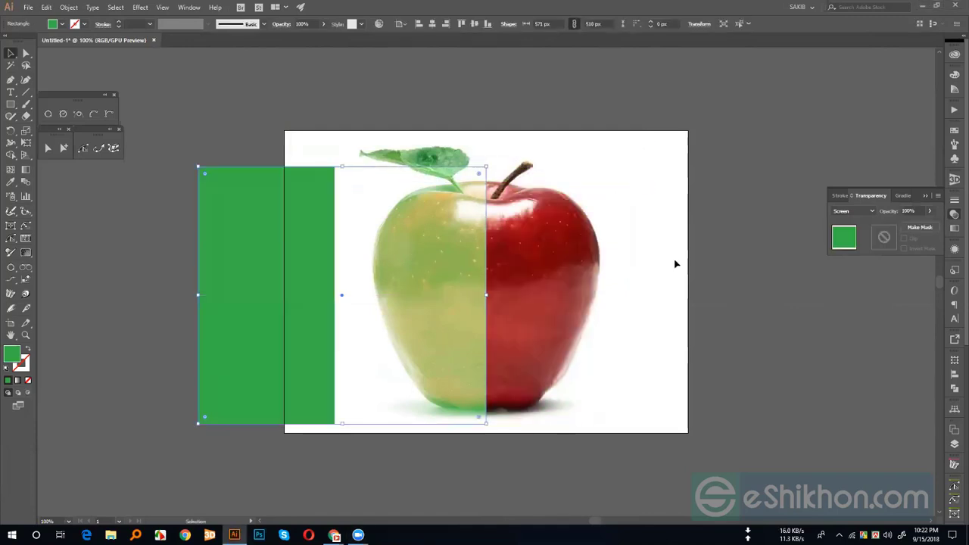
key("ctrl+shift+a")
left_click(405, 243)
left_click(311, 182, "shift")
left_click(292, 58)
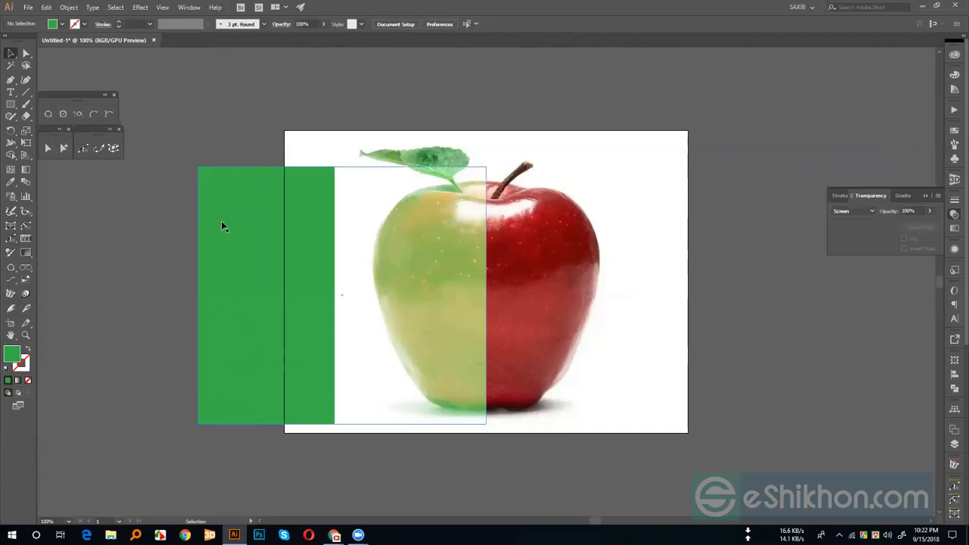
Step: Move the rectangle further left, place a copy over the apple's right edge and set the copy's blending mode to Normal
left_click_drag(222, 226, 585, 230)
left_click(848, 211)
left_click(845, 221)
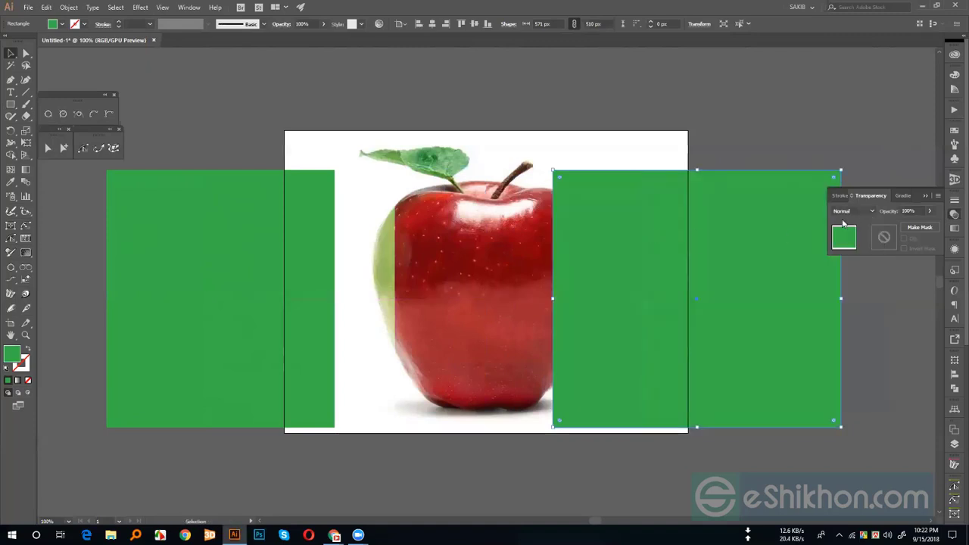
Step: Add a gradient mesh point at the center of the right green rectangle and color it RGB Yellow
left_click(11, 170)
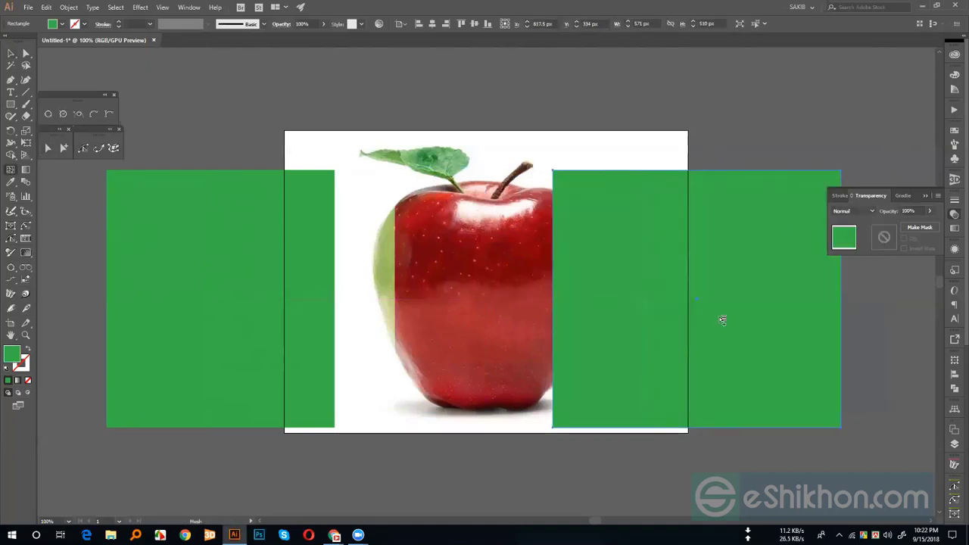
left_click(698, 298)
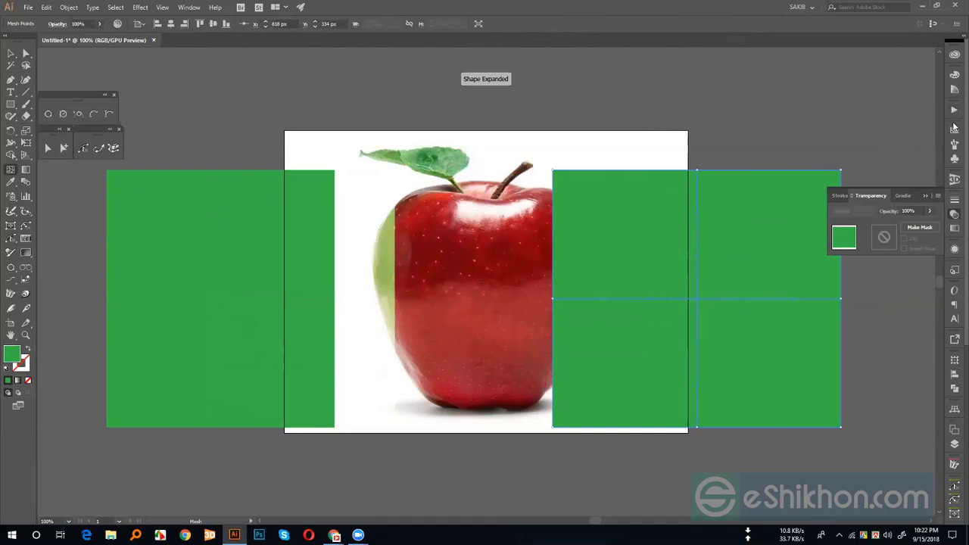
left_click(955, 213)
left_click(864, 157)
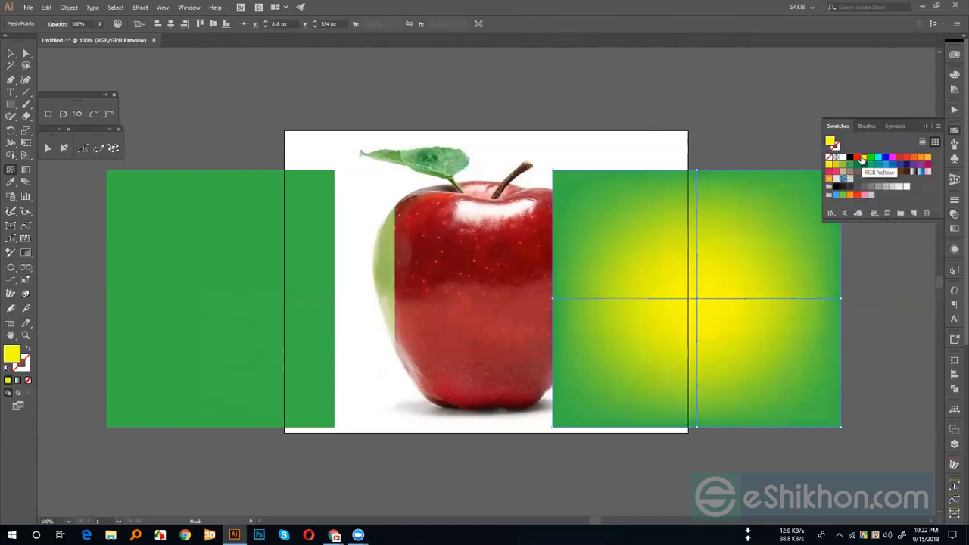
Step: Move the green-yellow mesh rectangle around over the apple and leave it to the right of the apple
left_click(11, 53)
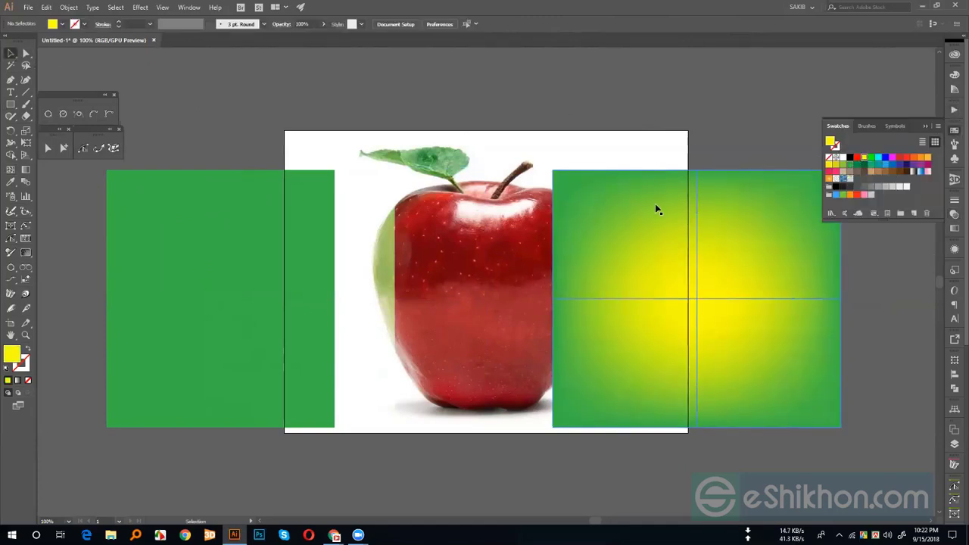
left_click_drag(656, 210, 581, 159)
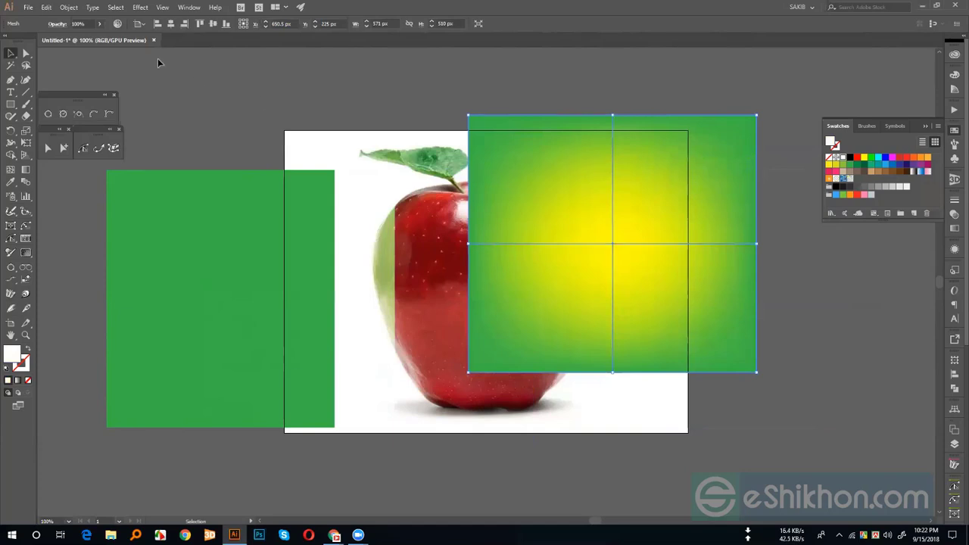
left_click(120, 189)
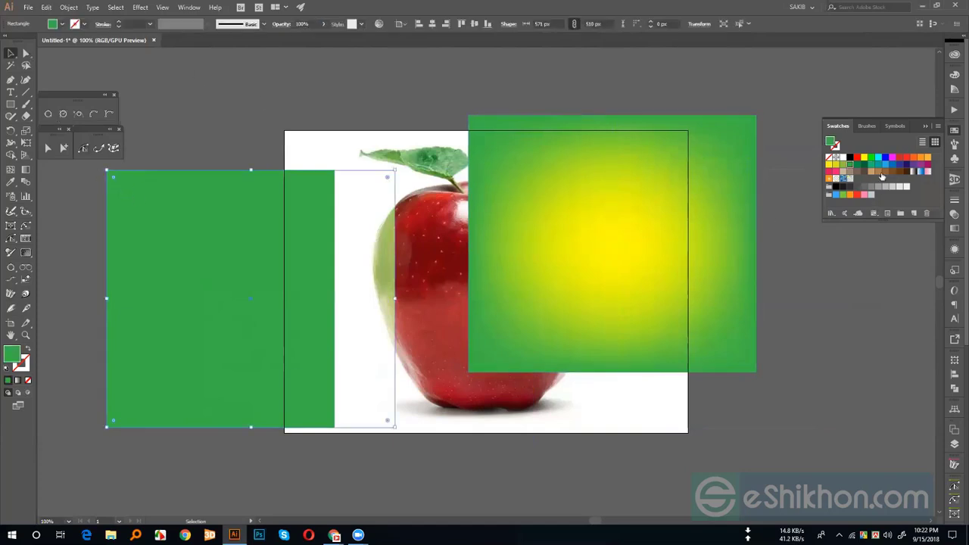
left_click_drag(615, 179, 586, 229)
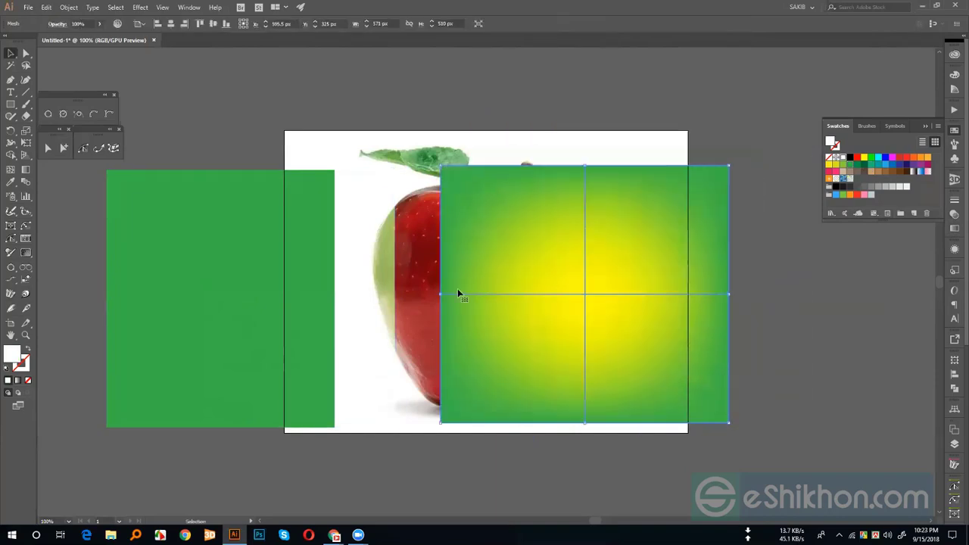
left_click_drag(454, 238, 679, 260)
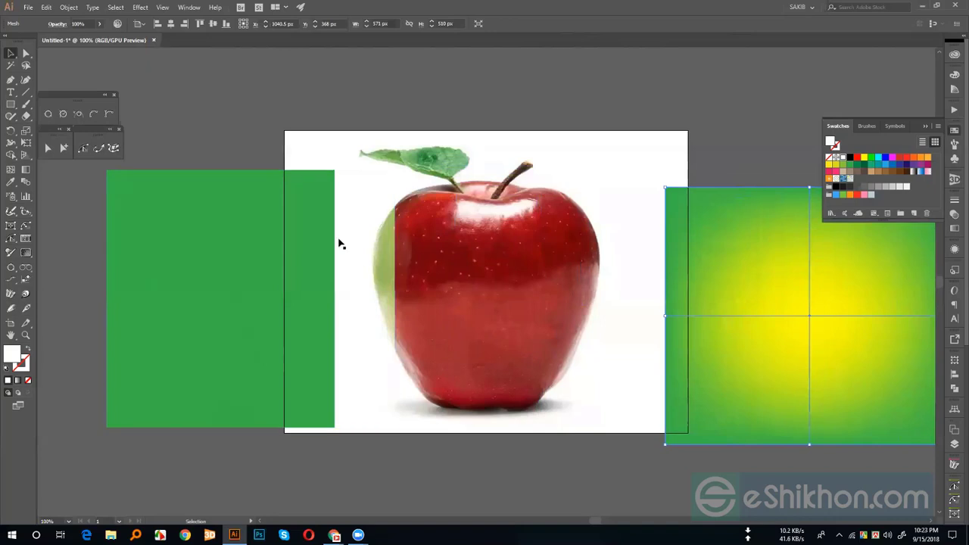
Step: Move the plain green rectangle left off the apple to the artboard's left edge, and try to move the apple image
left_click_drag(340, 242, 253, 243)
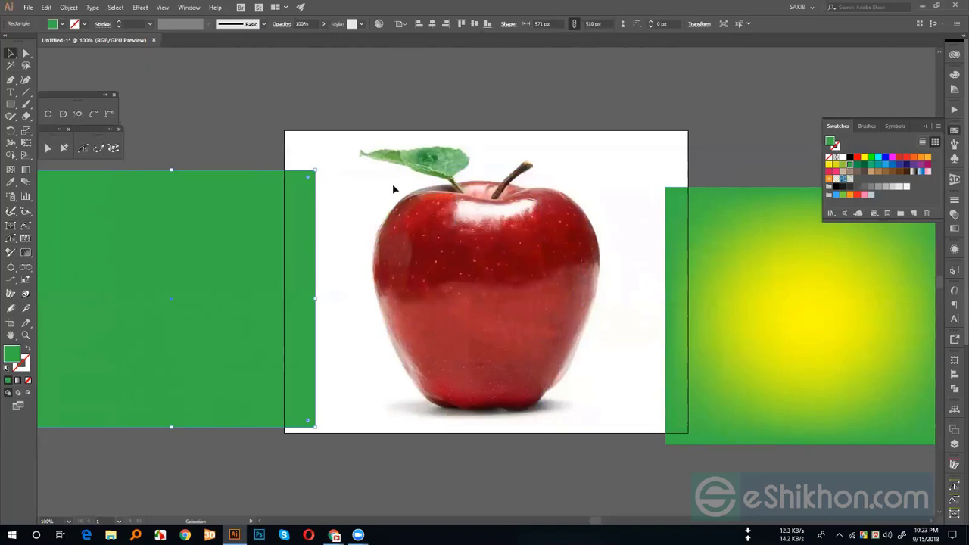
left_click(610, 405)
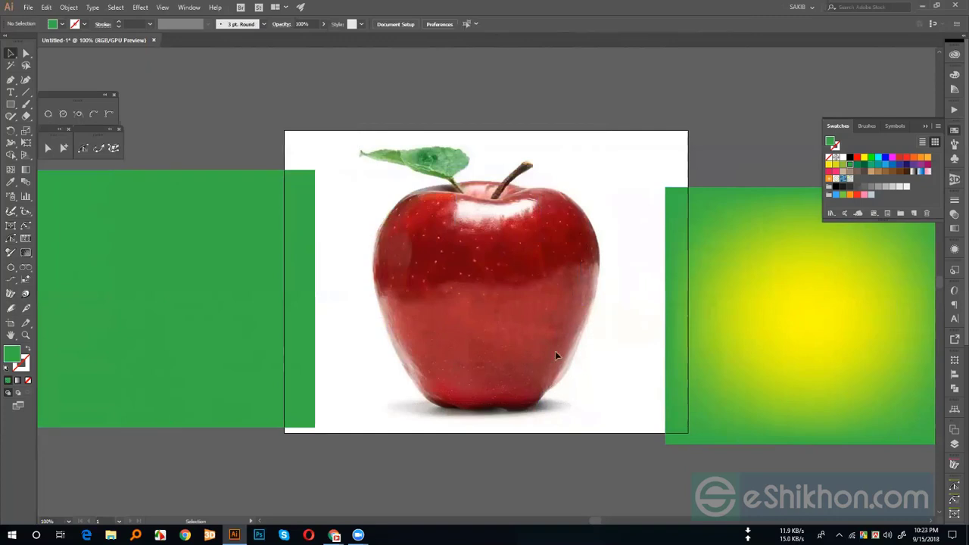
left_click_drag(454, 238, 533, 256)
left_click_drag(471, 221, 554, 271)
left_click_drag(237, 250, 217, 222)
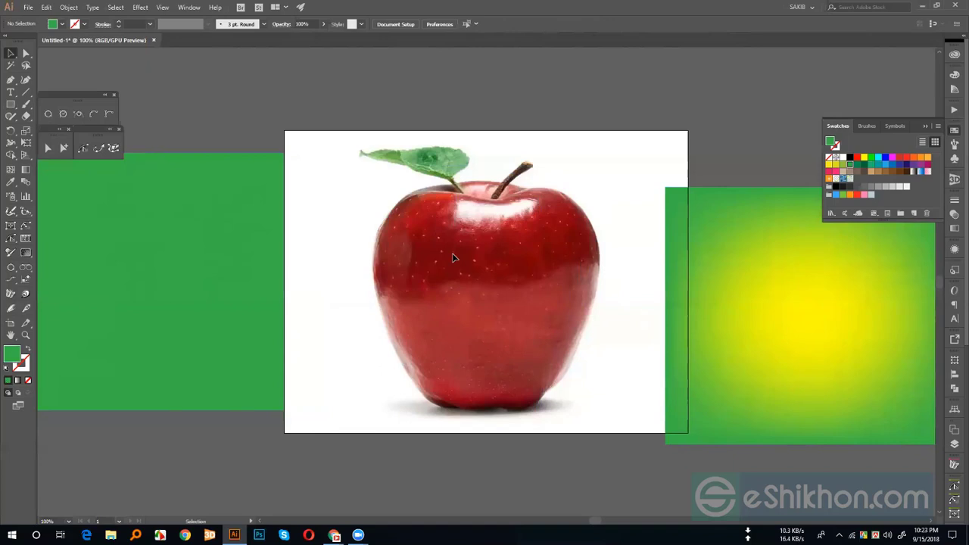
Step: Move the green-yellow mesh rectangle over the apple and set its blending mode to Soft Light
left_click_drag(734, 258, 472, 249)
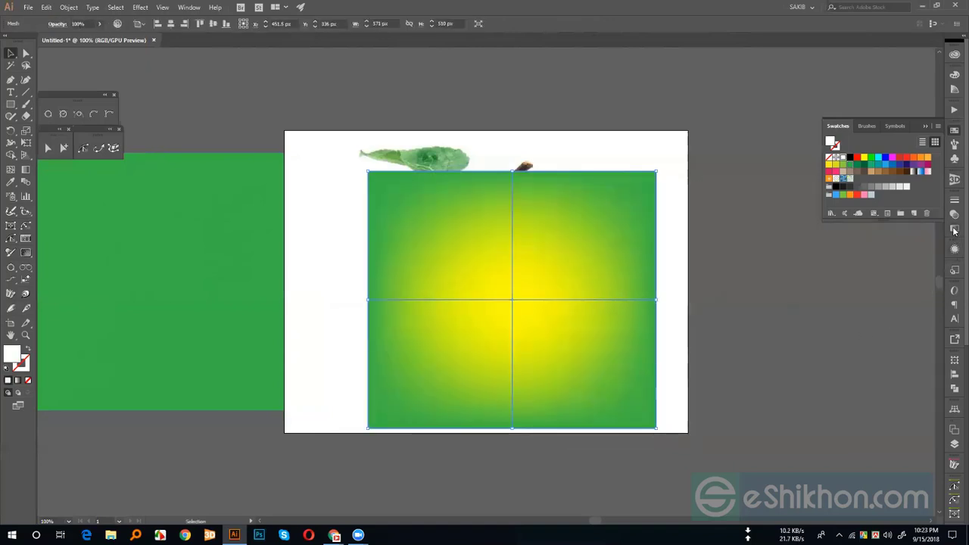
left_click(953, 216)
left_click(866, 210)
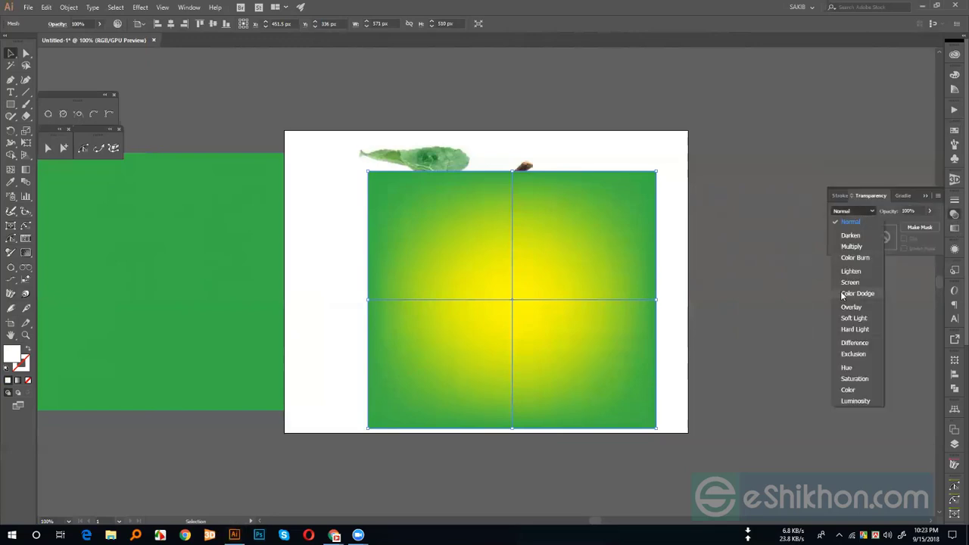
left_click(851, 318)
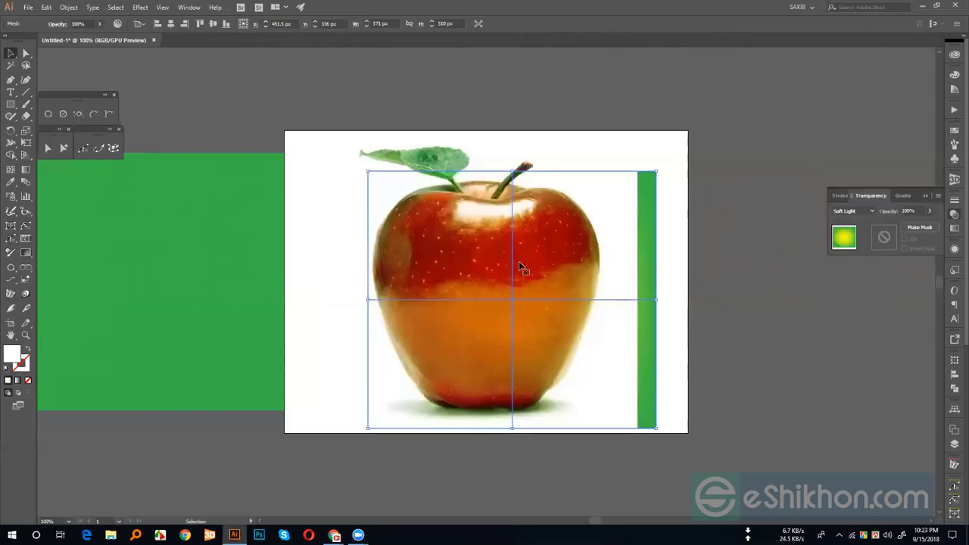
Step: Switch the mesh rectangle's blending mode to Multiply and then to Darken, and deselect it
left_click(850, 211)
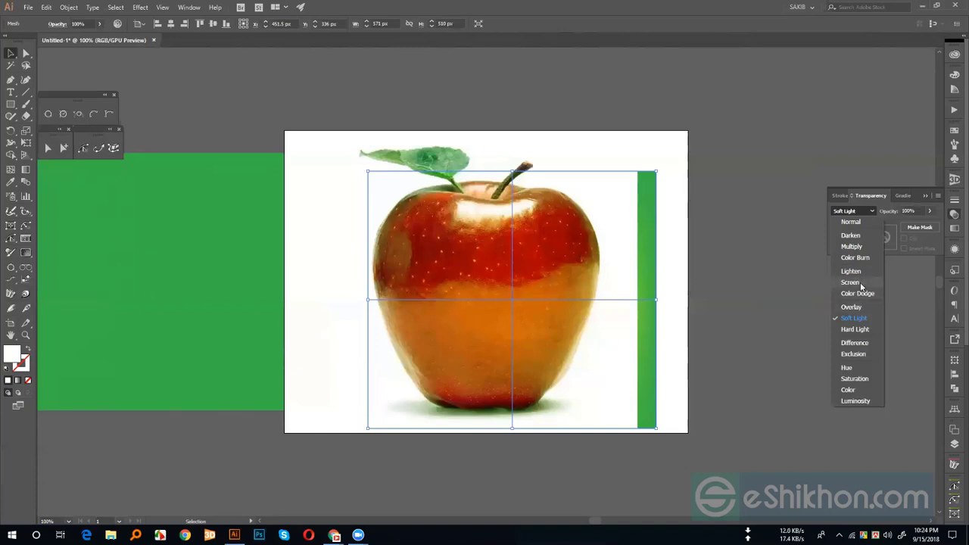
left_click(854, 247)
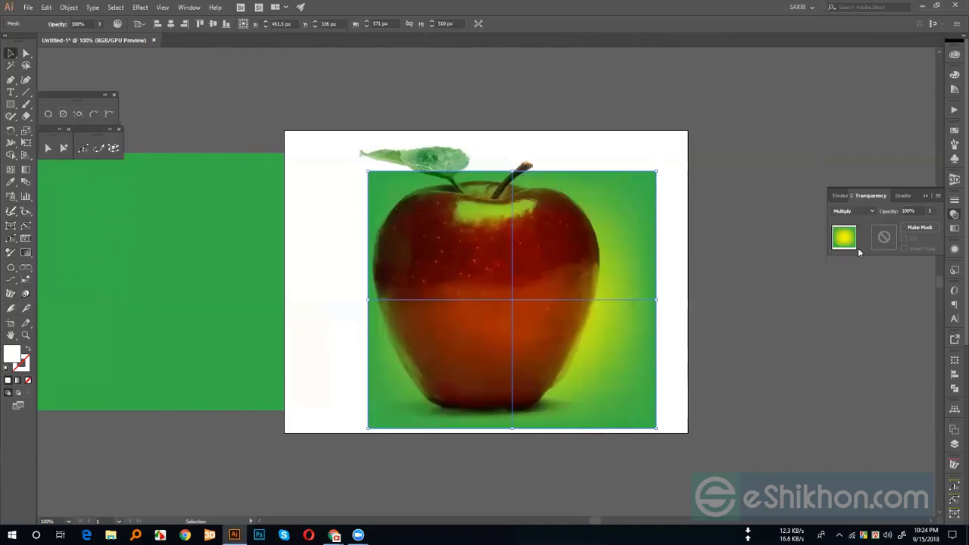
left_click(854, 210)
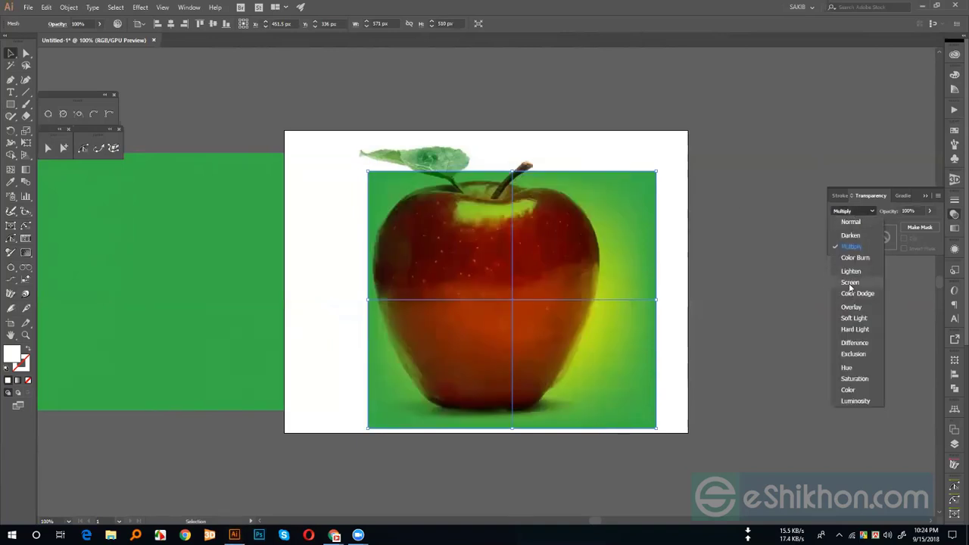
left_click(850, 235)
left_click(677, 253)
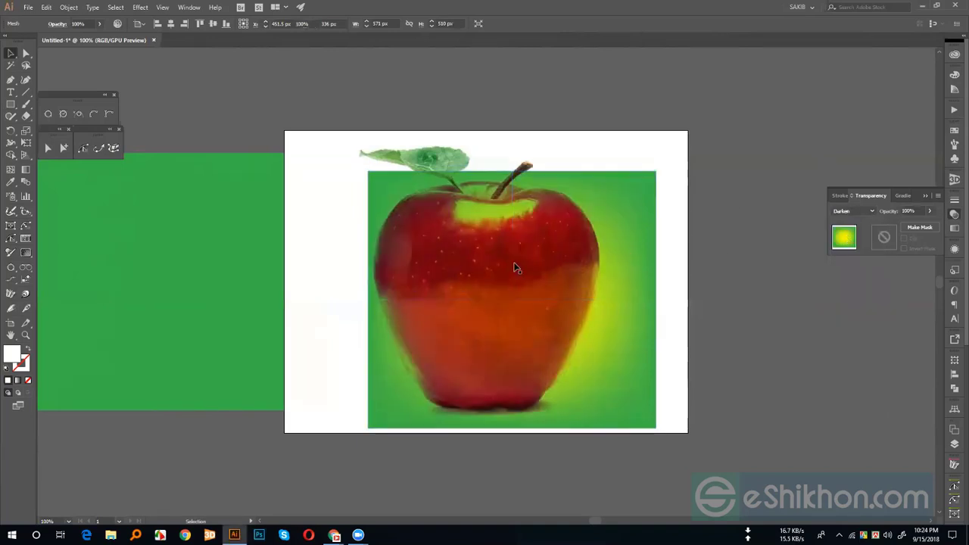
Step: Shift the mesh rectangle right and back over the apple, and delete both it and the plain green rectangle
left_click_drag(614, 298, 675, 311)
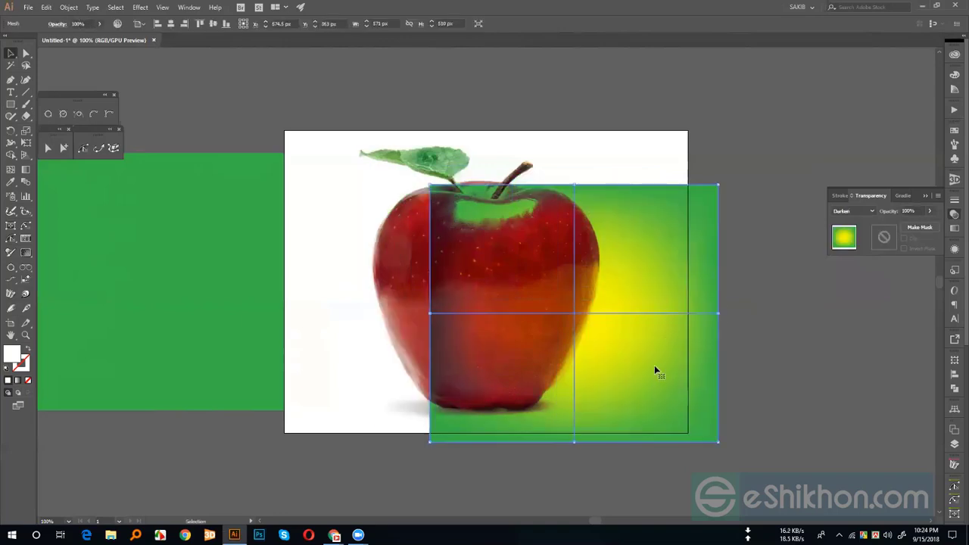
left_click_drag(602, 297, 534, 288)
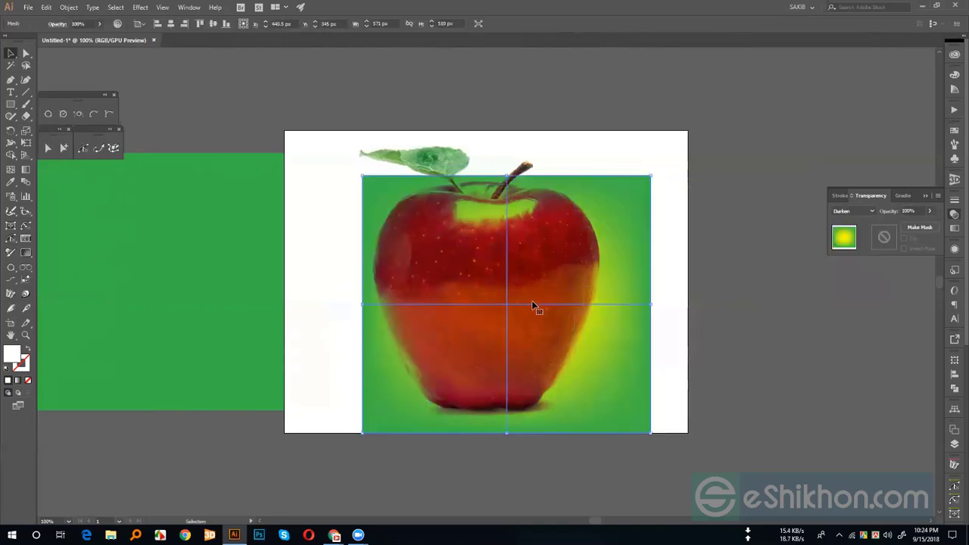
left_click(734, 302)
left_click(625, 287)
key("Delete")
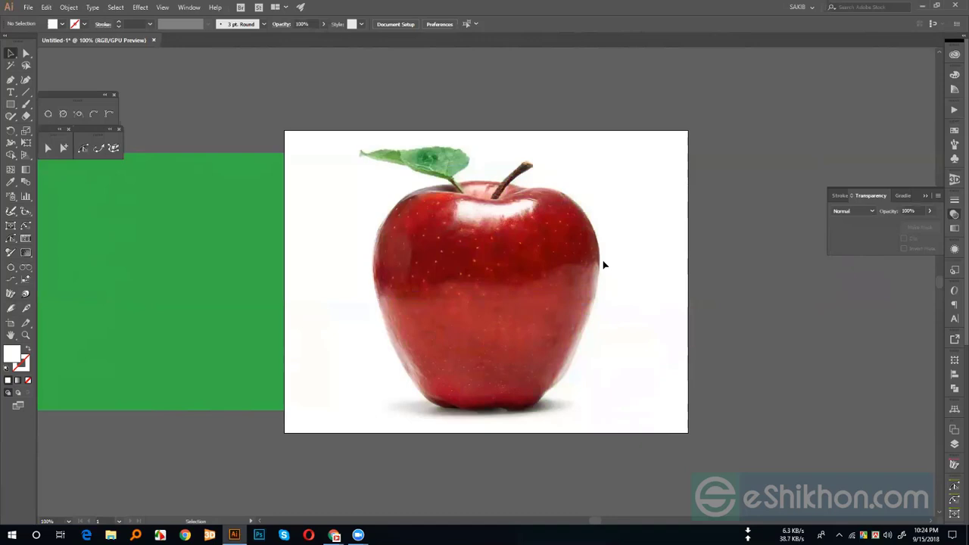
left_click(241, 171)
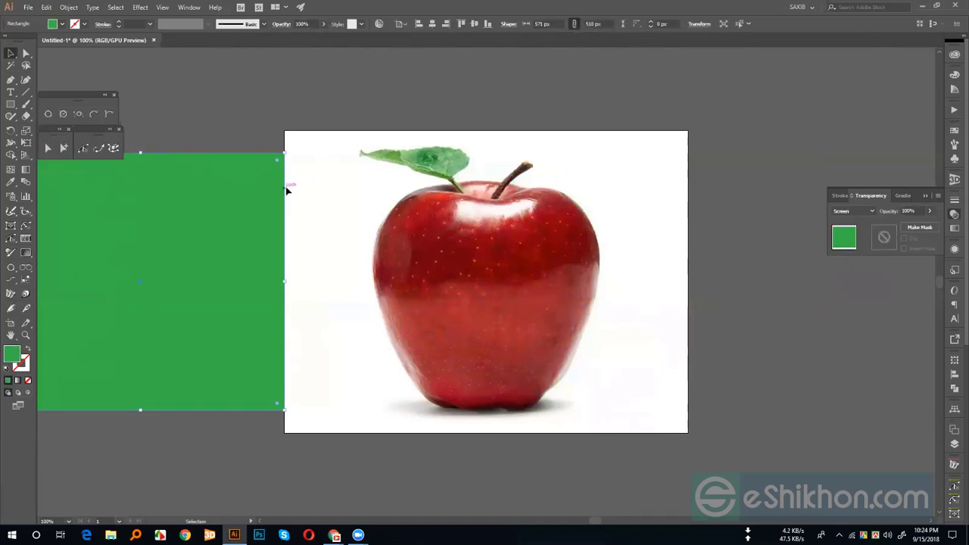
key("Delete")
Step: Display the Actions panel and sweep a selection across the whole artboard
left_click(190, 8)
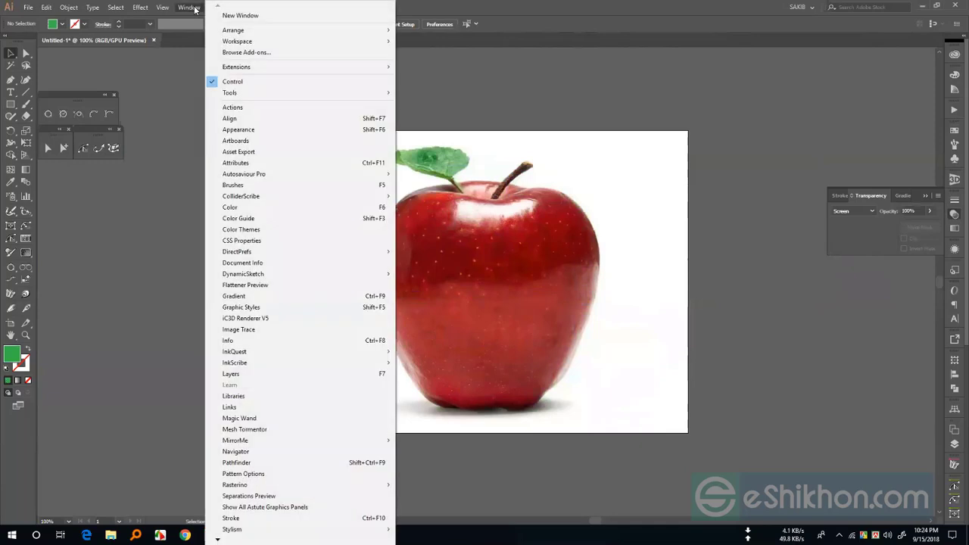
left_click(257, 108)
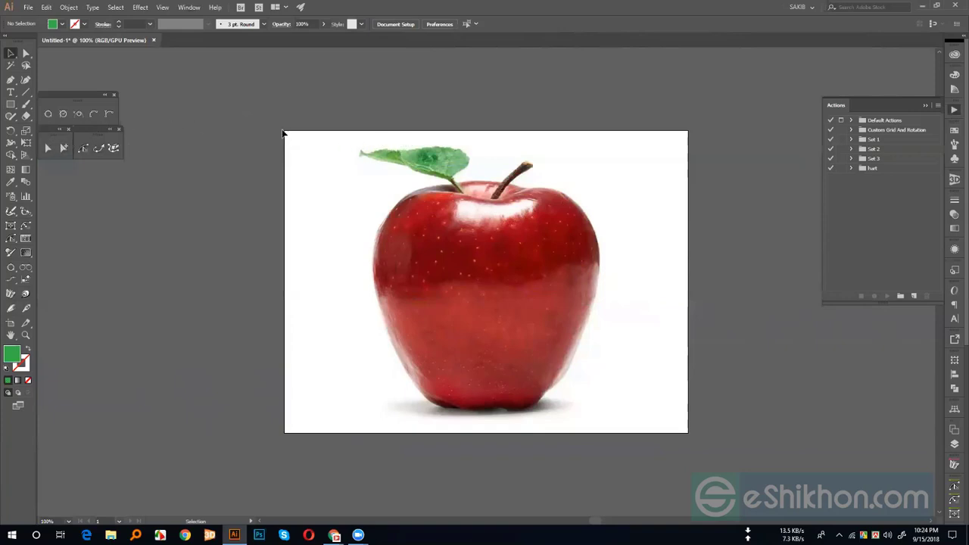
left_click_drag(282, 133, 689, 436)
Step: Draw a closed, curved freeform shape about 724 × 542 px over the apple with the Pen tool
left_click(10, 79)
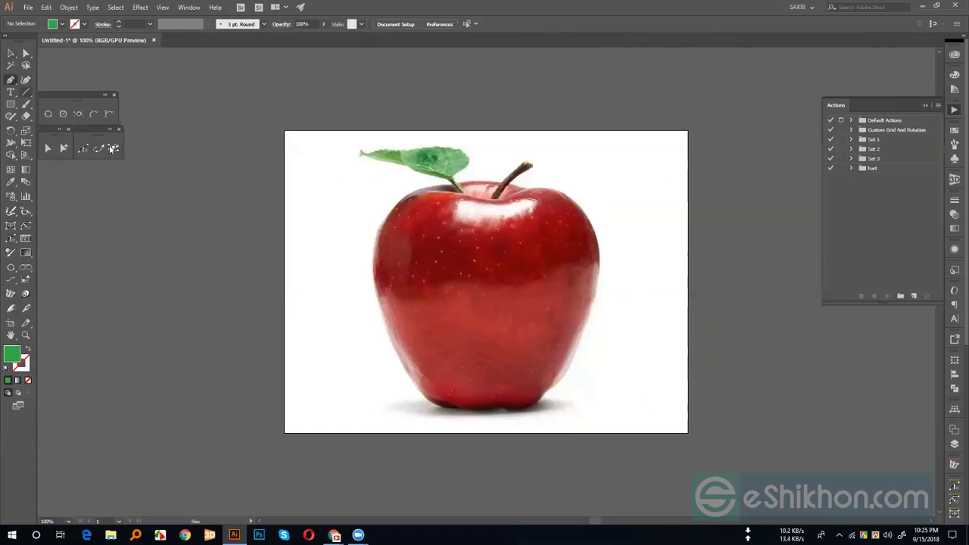
left_click(300, 262)
left_click_drag(395, 171, 394, 132)
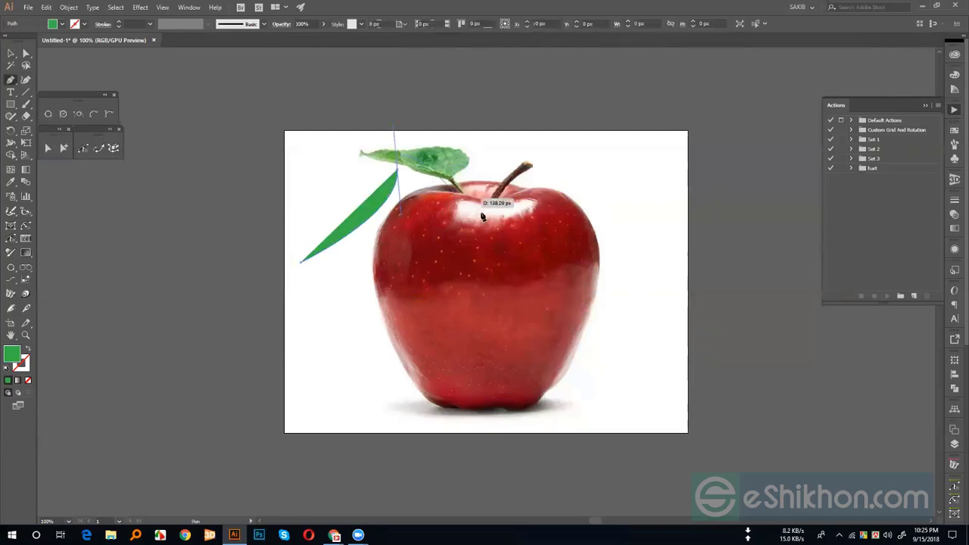
left_click_drag(665, 175, 677, 205)
left_click_drag(609, 324, 598, 408)
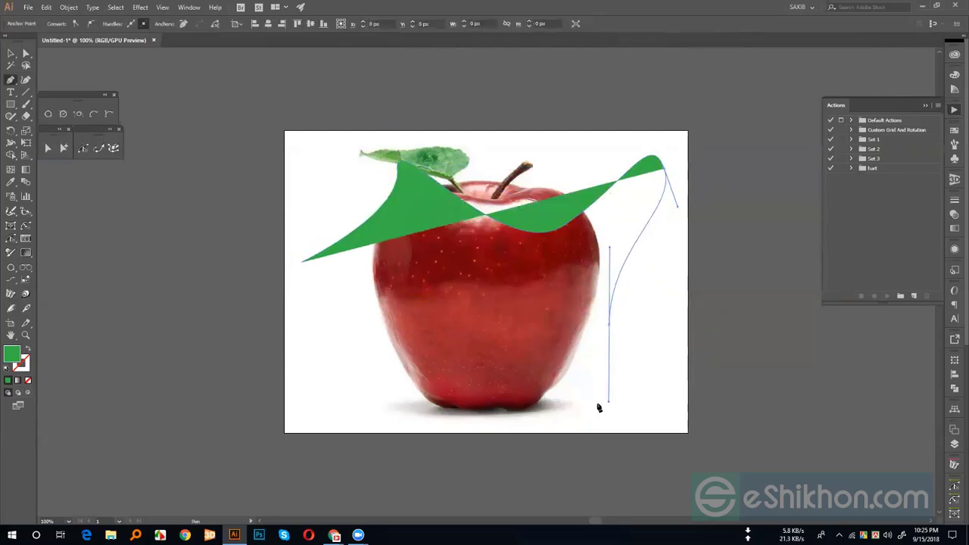
left_click_drag(454, 353, 368, 416)
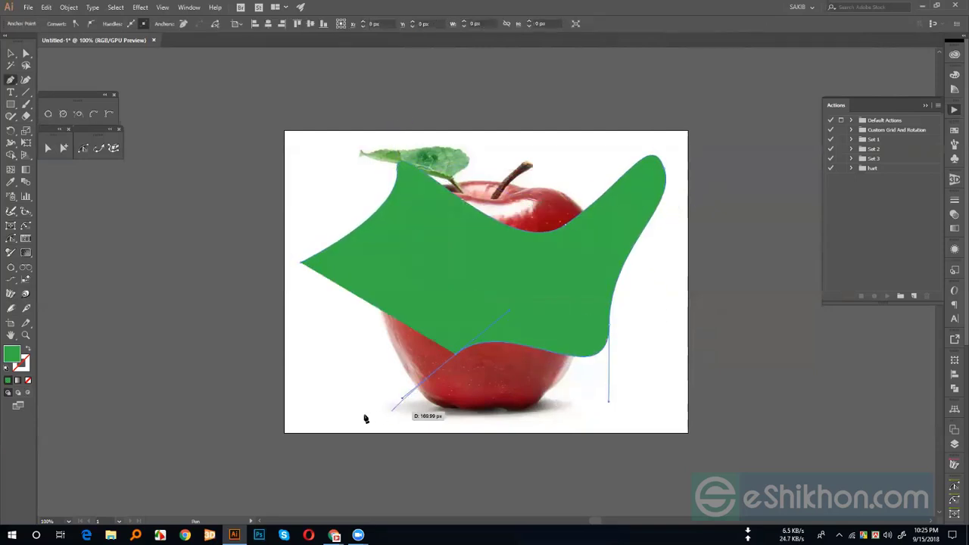
left_click(303, 266)
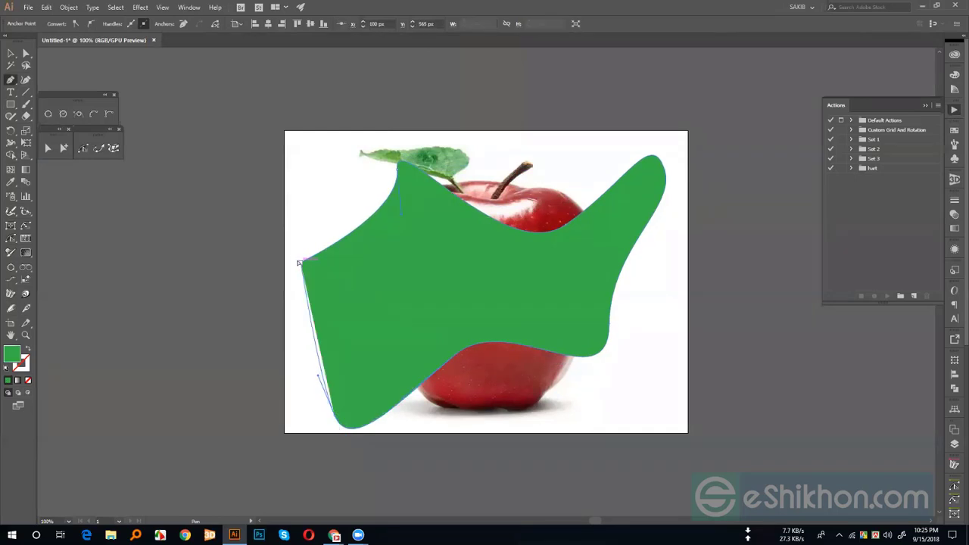
Step: Swap the freeform shape's fill and stroke so it has only a green outline, and delete the shape
left_click(11, 56)
left_click(28, 349)
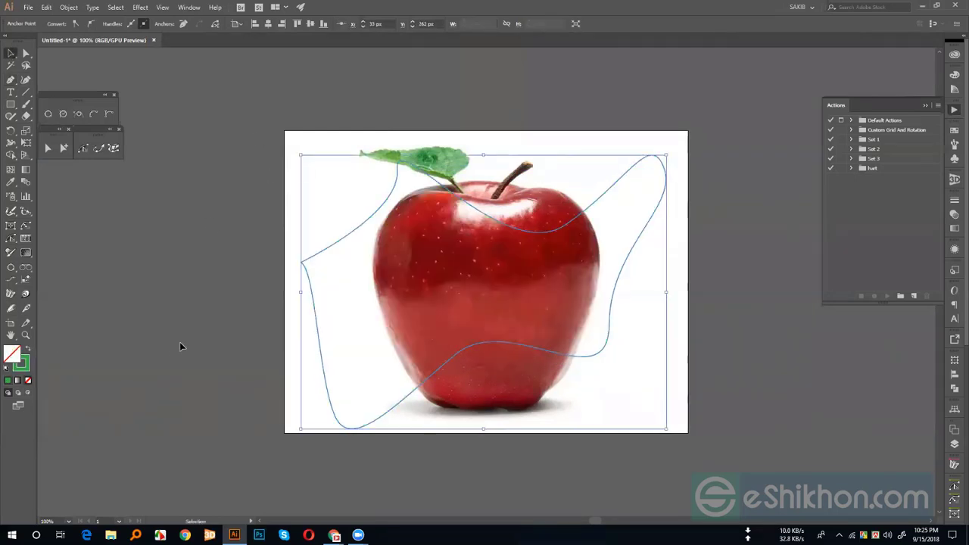
left_click(179, 343)
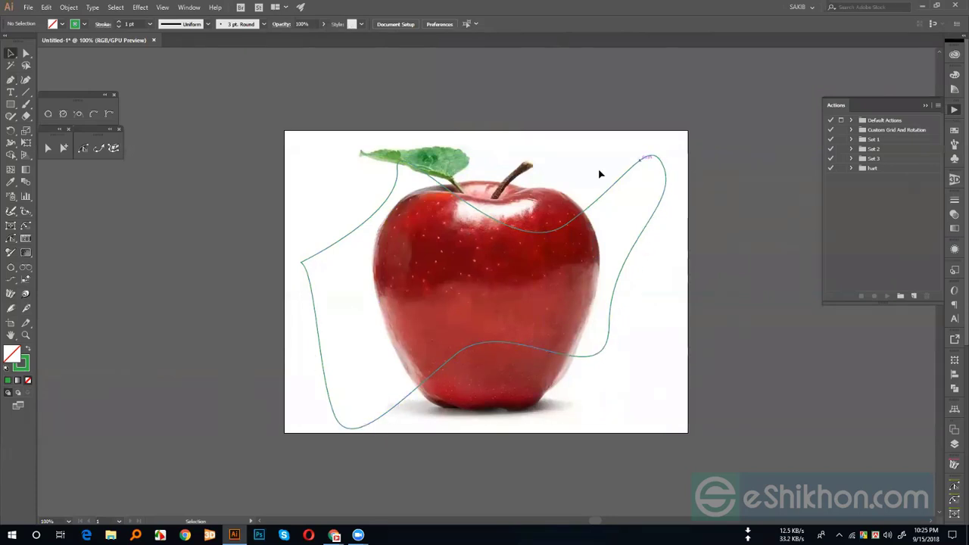
left_click(460, 351)
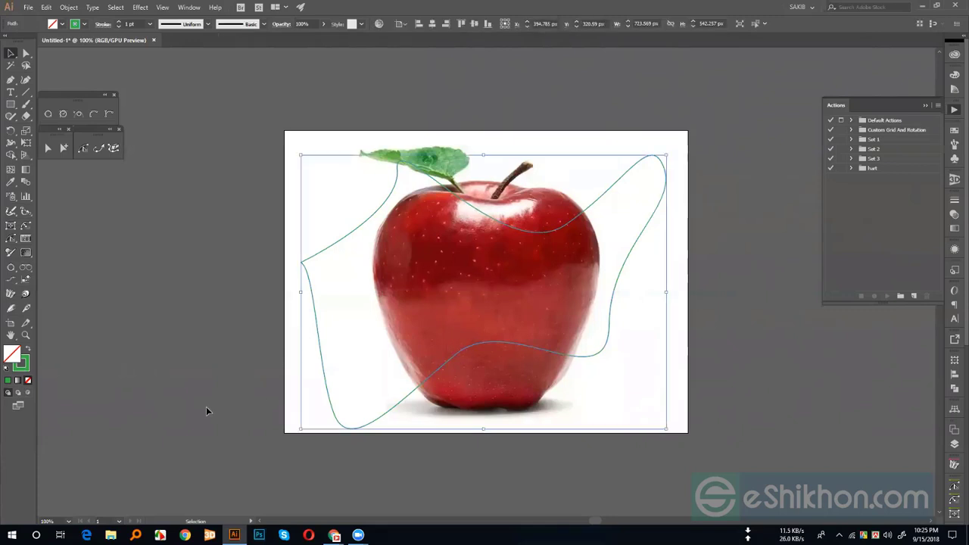
key("Delete")
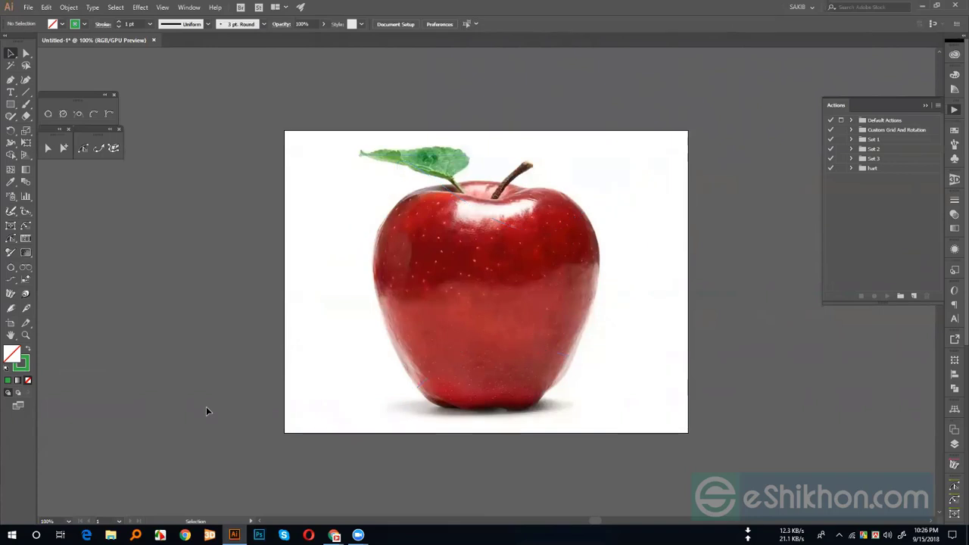
Step: Draw a rectangle about 602 × 318 px over the apple's upper part, round its corners to about 25 px and deselect it
left_click(11, 104)
left_click(11, 54)
left_click(10, 105)
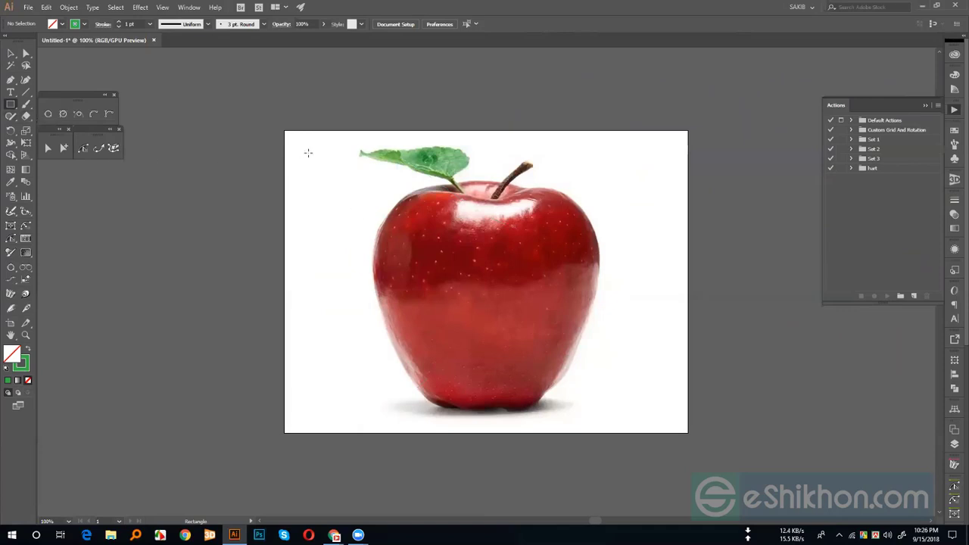
left_click_drag(308, 153, 612, 311)
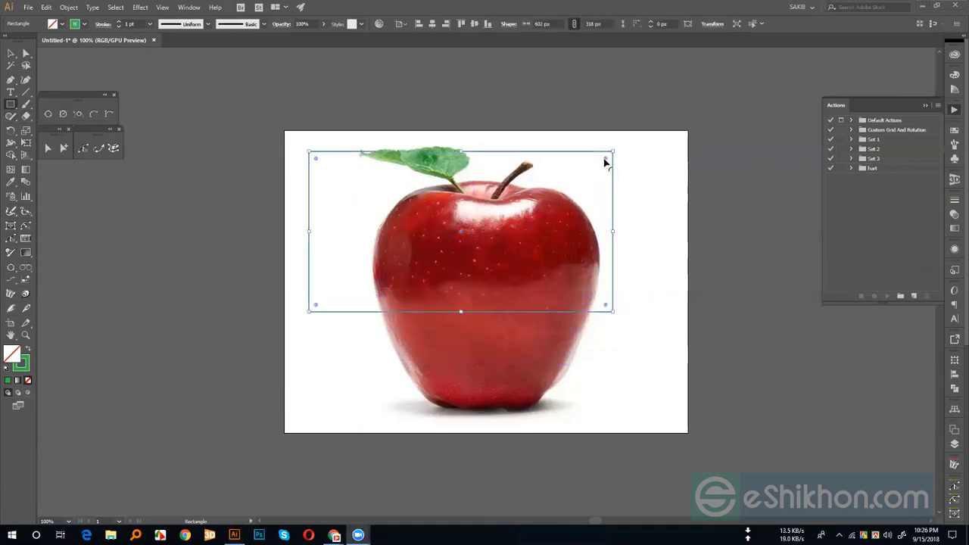
left_click_drag(605, 158, 599, 164)
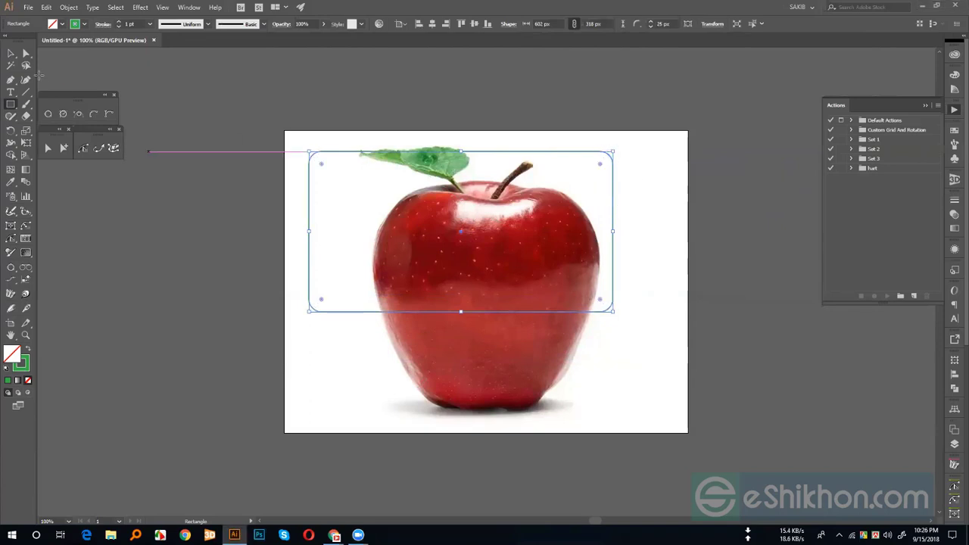
left_click(11, 53)
left_click(147, 109)
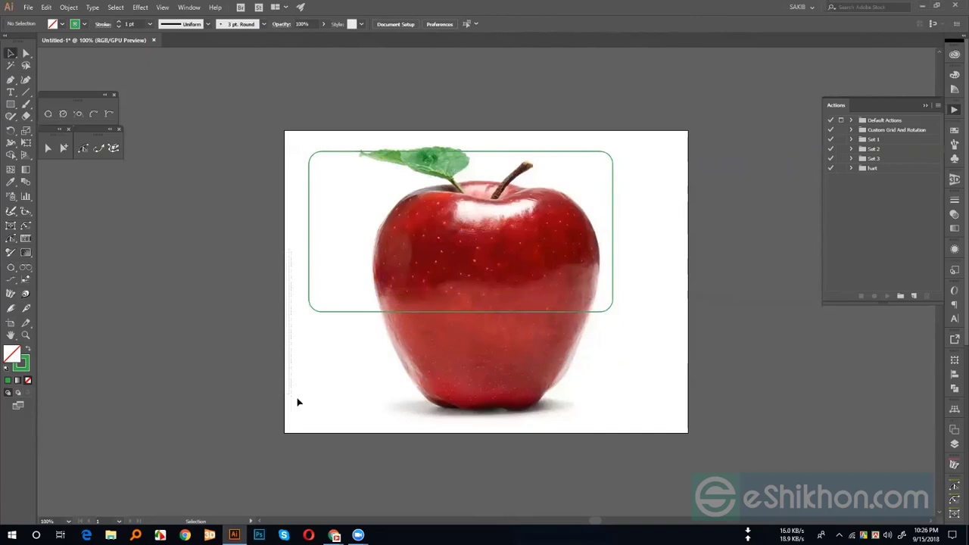
Step: Swap the rounded rectangle's outline color into its fill, and move it down and right to the middle of the apple
left_click(346, 311)
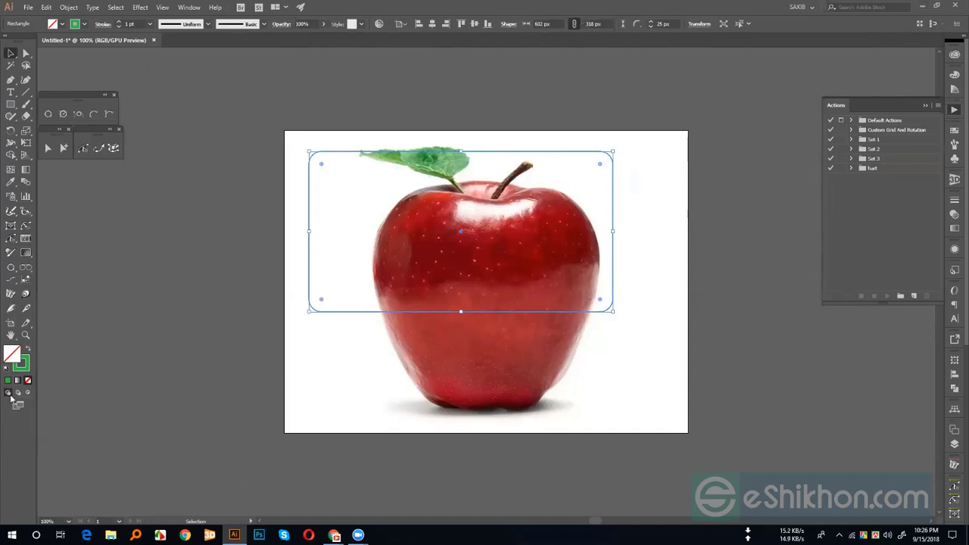
left_click(28, 349)
left_click(242, 355)
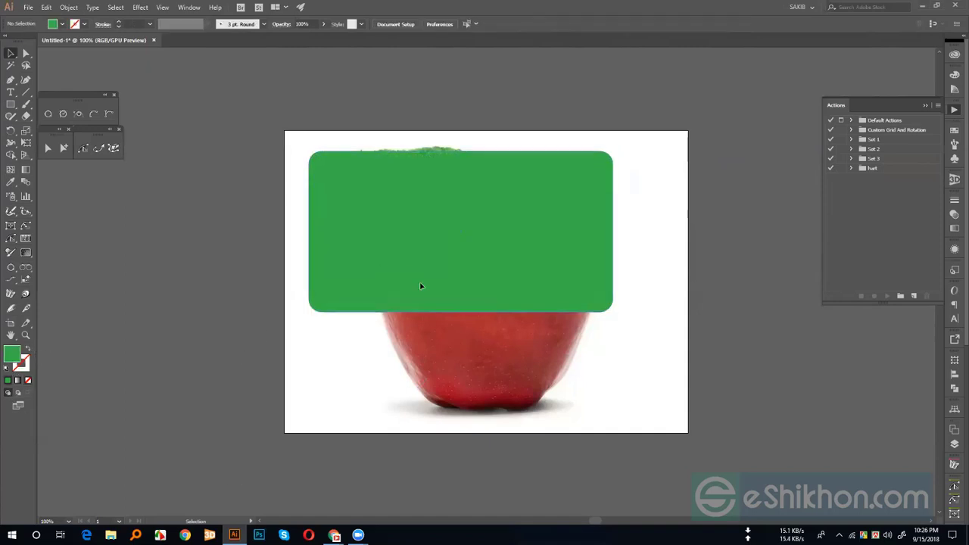
left_click_drag(422, 283, 435, 301)
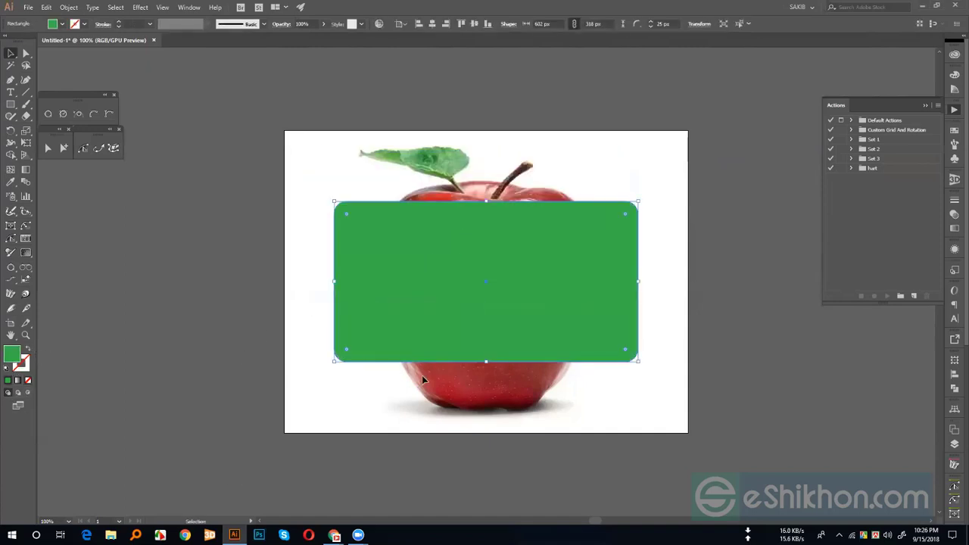
left_click(316, 465)
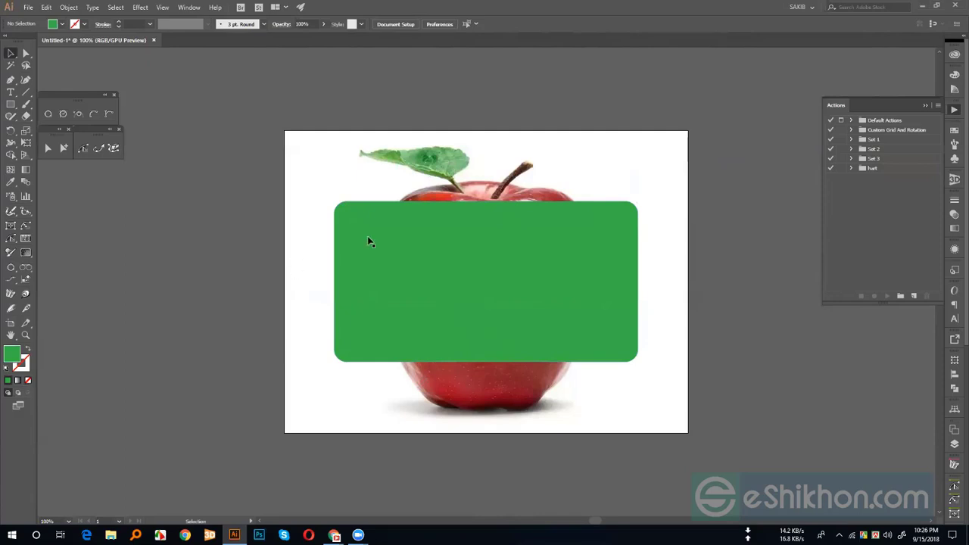
left_click(374, 209)
left_click(294, 217)
Step: Switch to the Chrome window with the Google Images search for apple
mouse_move(333, 535)
left_click(324, 504)
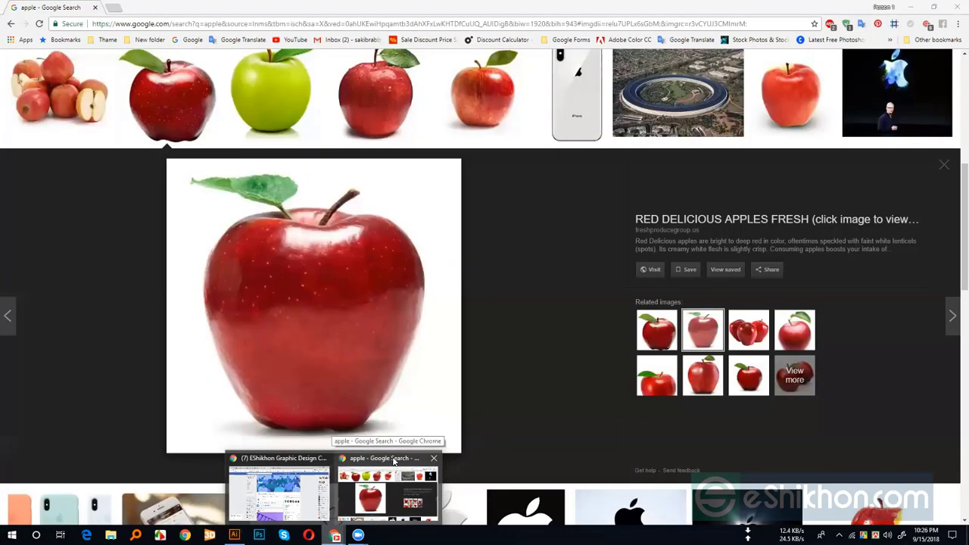
mouse_move(394, 463)
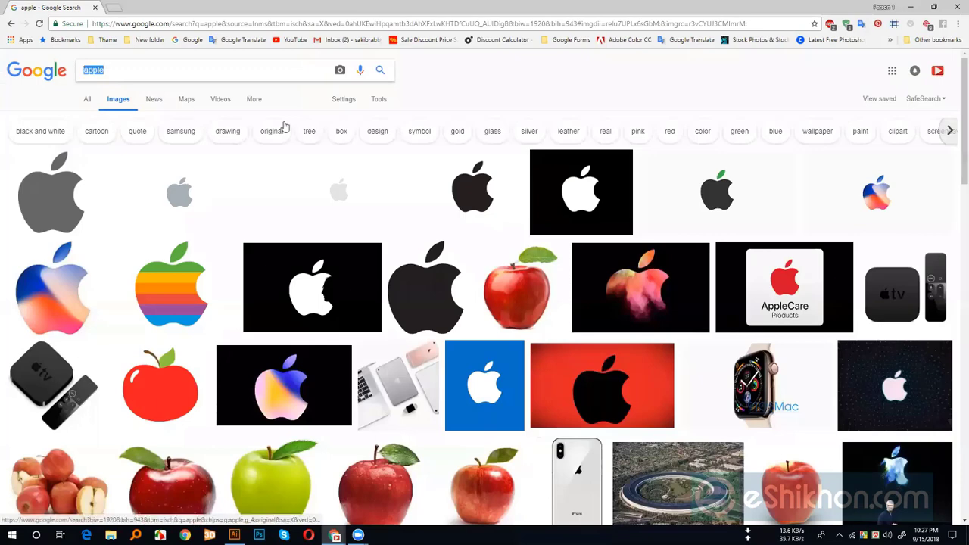
type("be")
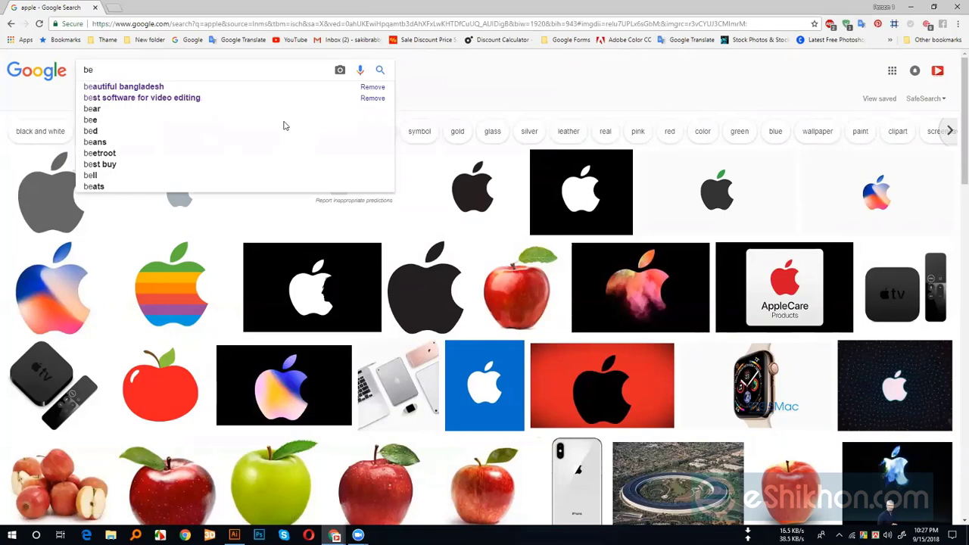
key("BackSpace")
type("iss")
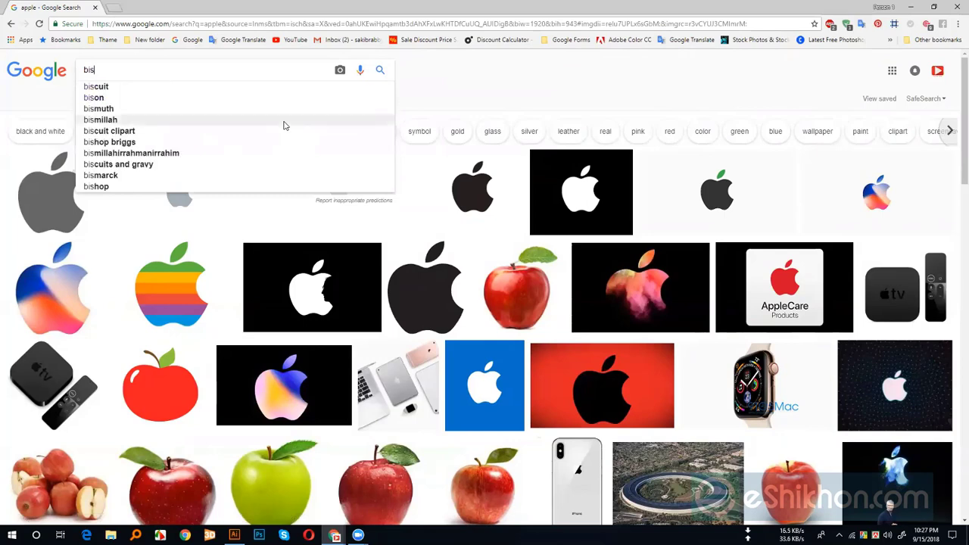
key("BackSpace")
key("BackSpace")
key("BackSpace")
key("BackSpace")
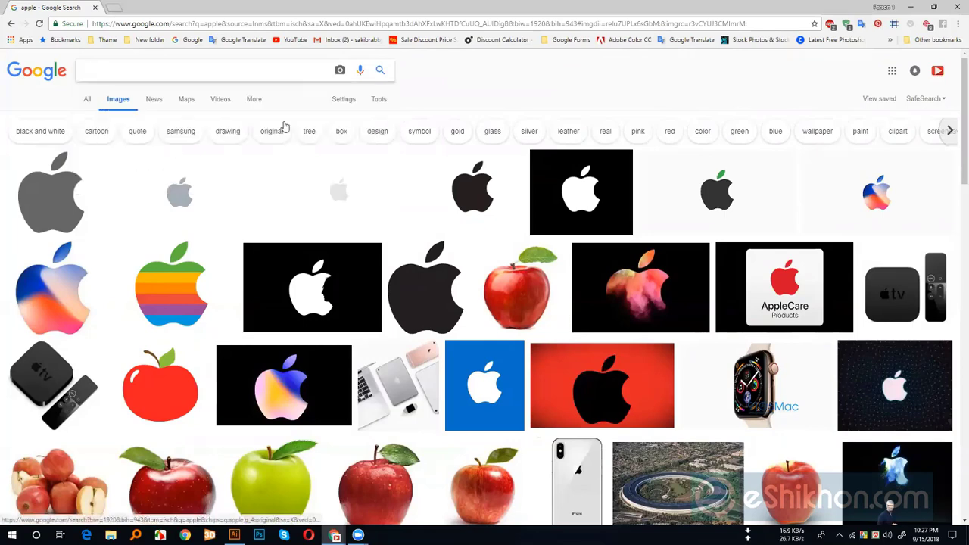
Step: Search Google Images for "business" in place of the apple query
type("bu")
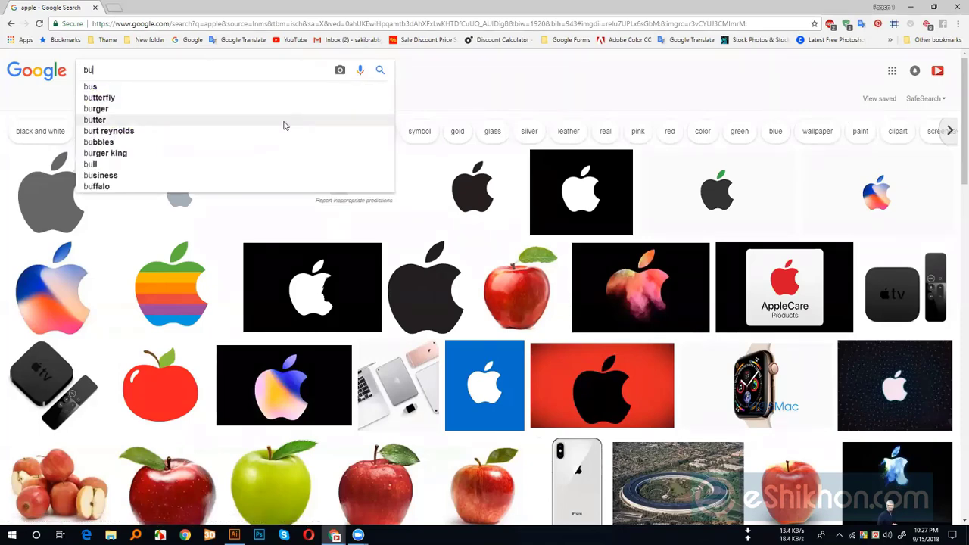
type("ss")
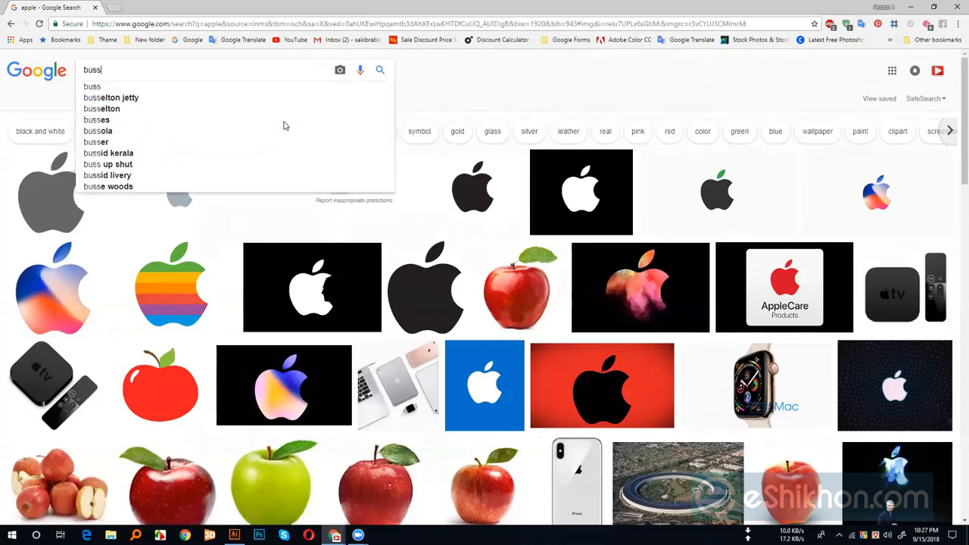
key("BackSpace")
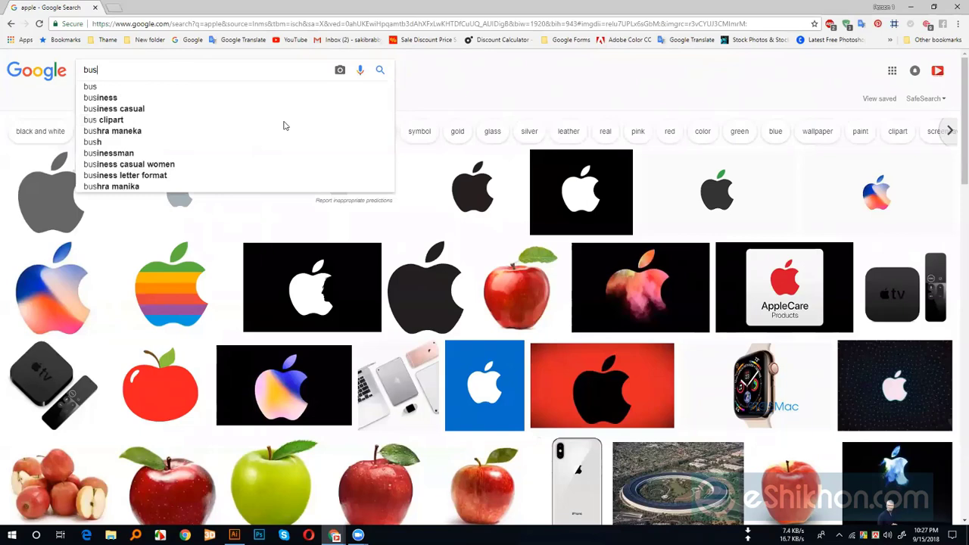
left_click(132, 97)
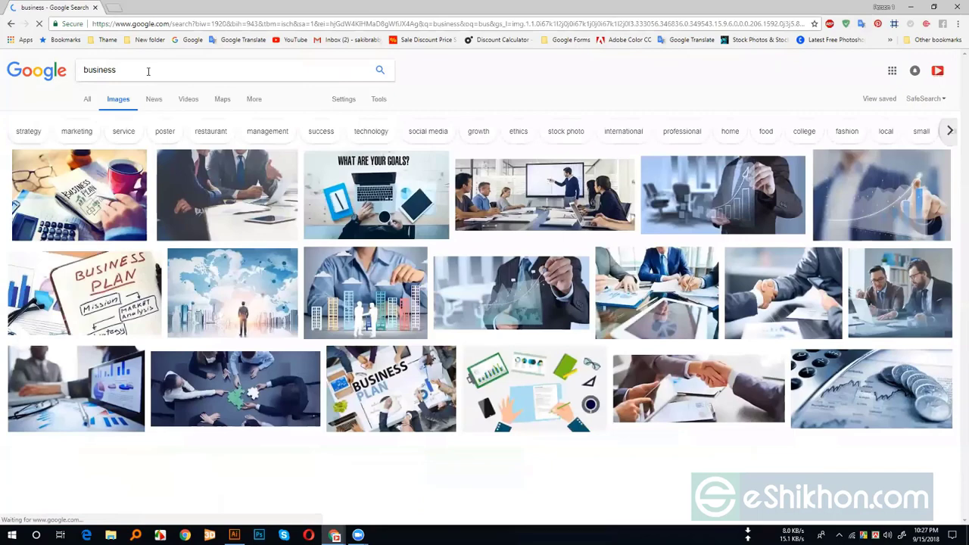
Step: Extend the image search to "business card die cut"
type("c")
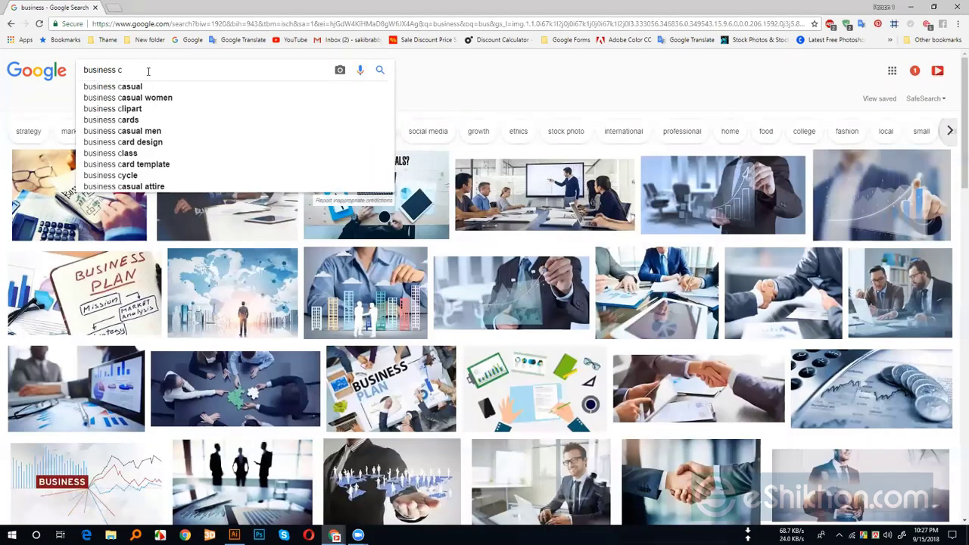
type("ard d")
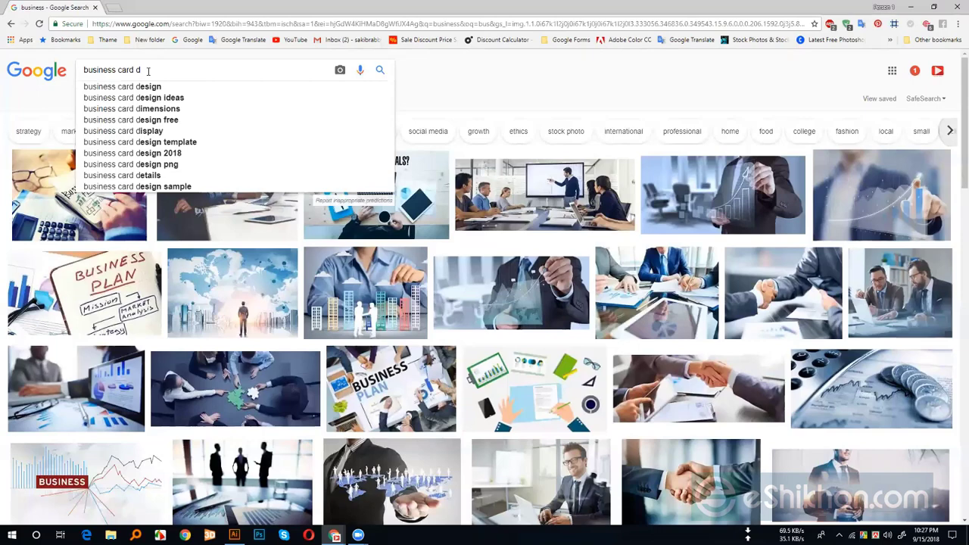
type("y")
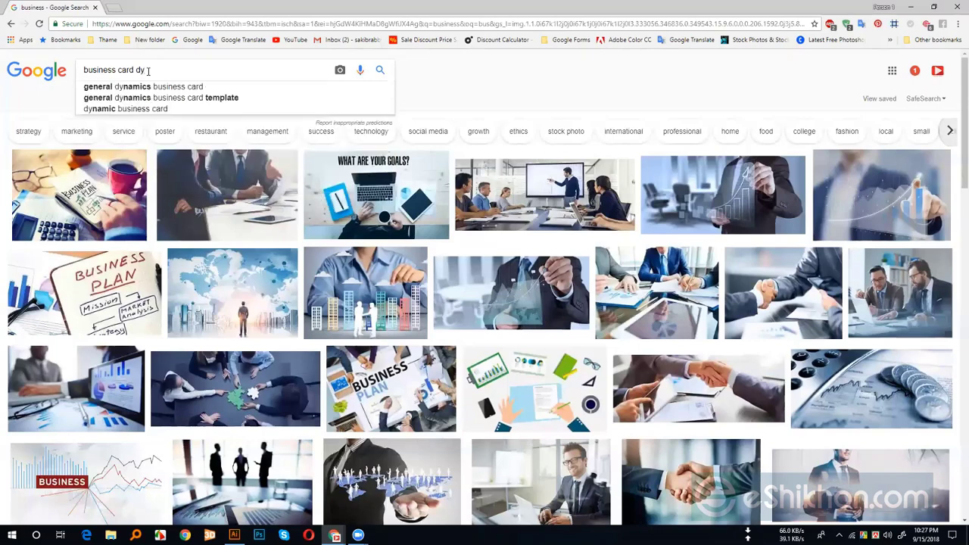
key("BackSpace")
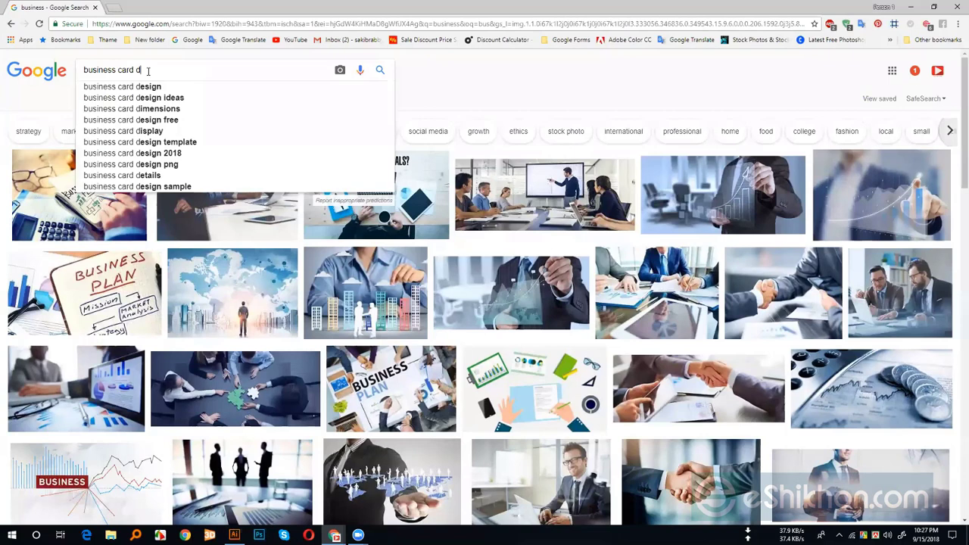
type("i")
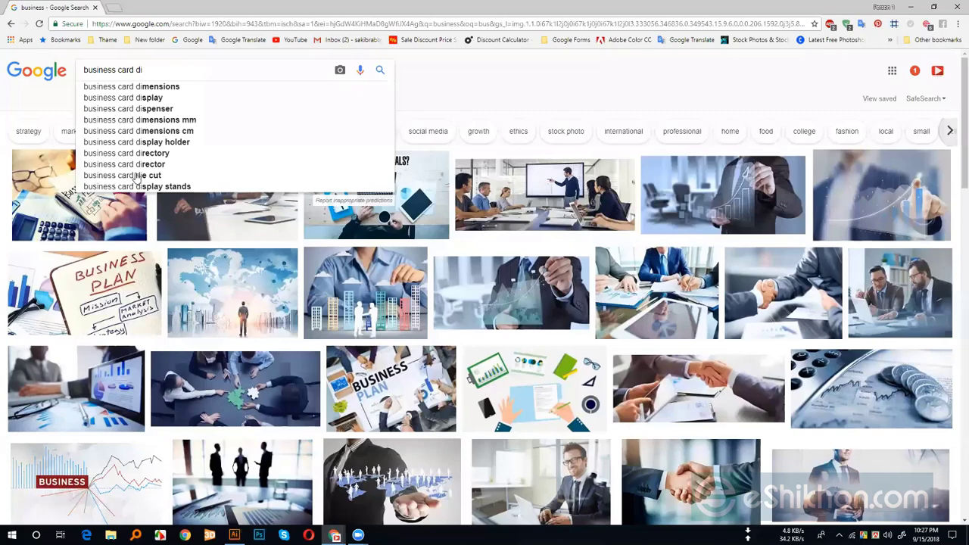
left_click(137, 177)
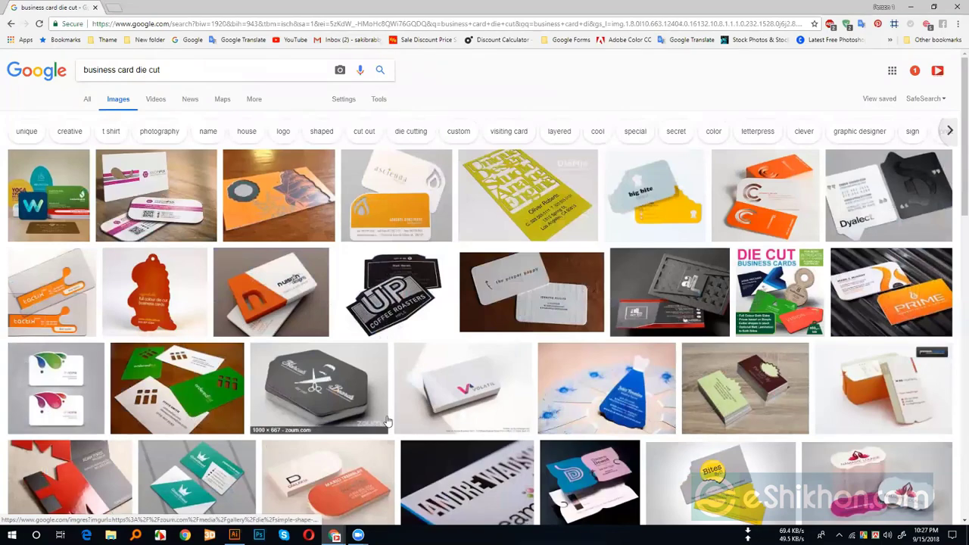
Step: Preview the hexagonal Haircuts & Beards card and the red character-shaped die cut card to examine their outlines
left_click(334, 395)
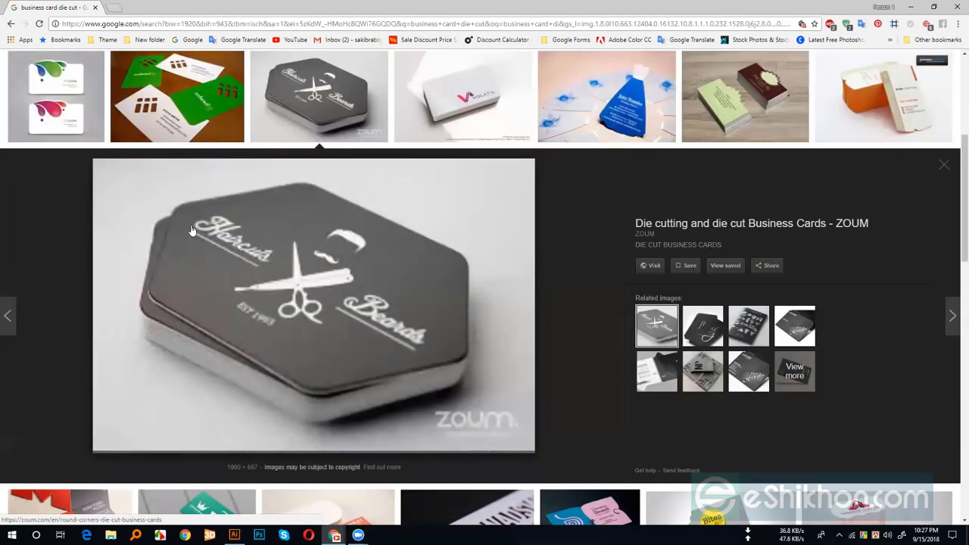
mouse_move(173, 283)
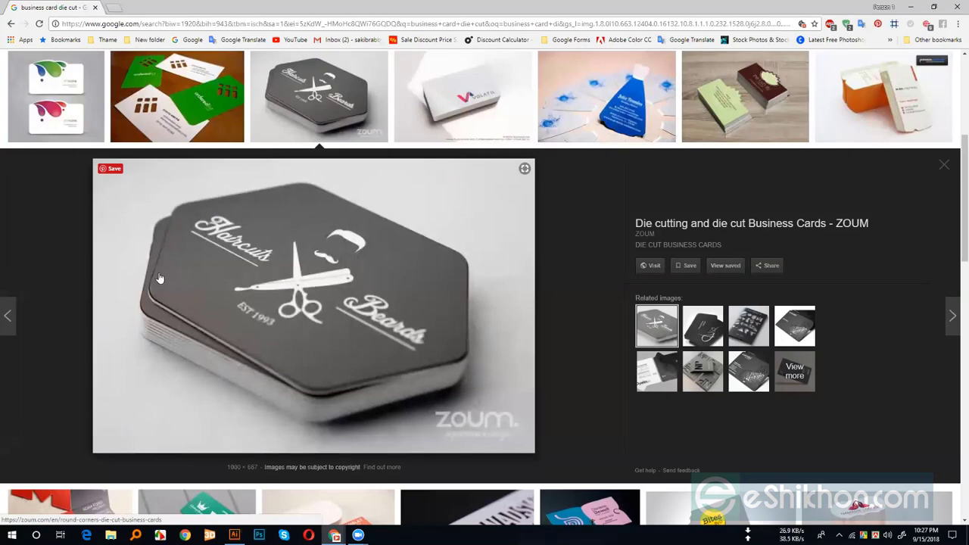
scroll(160, 279, "up", 2)
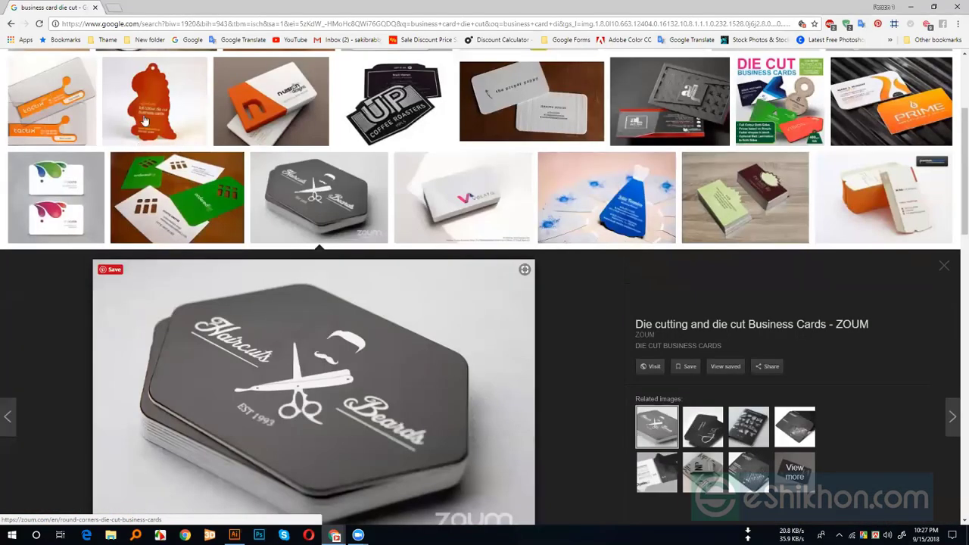
left_click(156, 110)
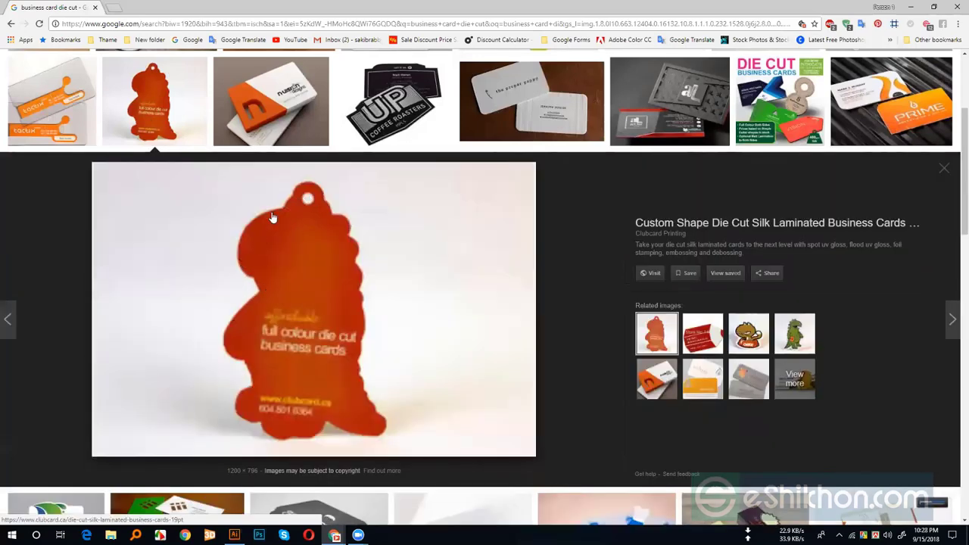
scroll(403, 205, "up", 3)
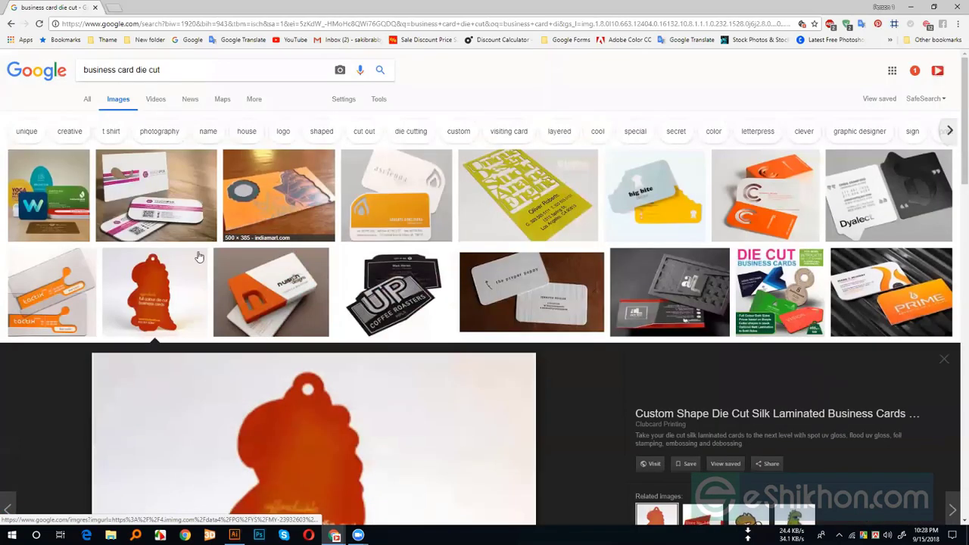
Step: Shorten the image search to "business card die" and run it
double_click(168, 72)
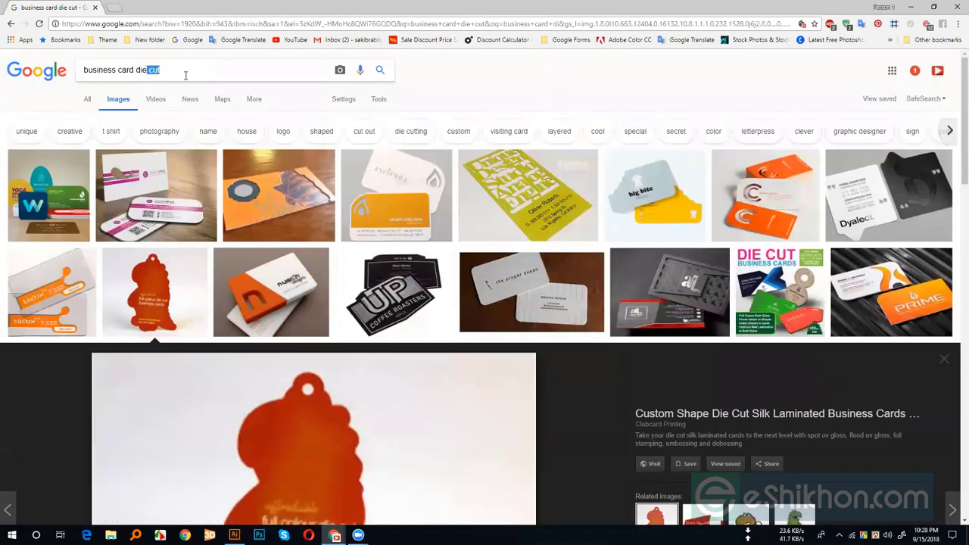
key("BackSpace")
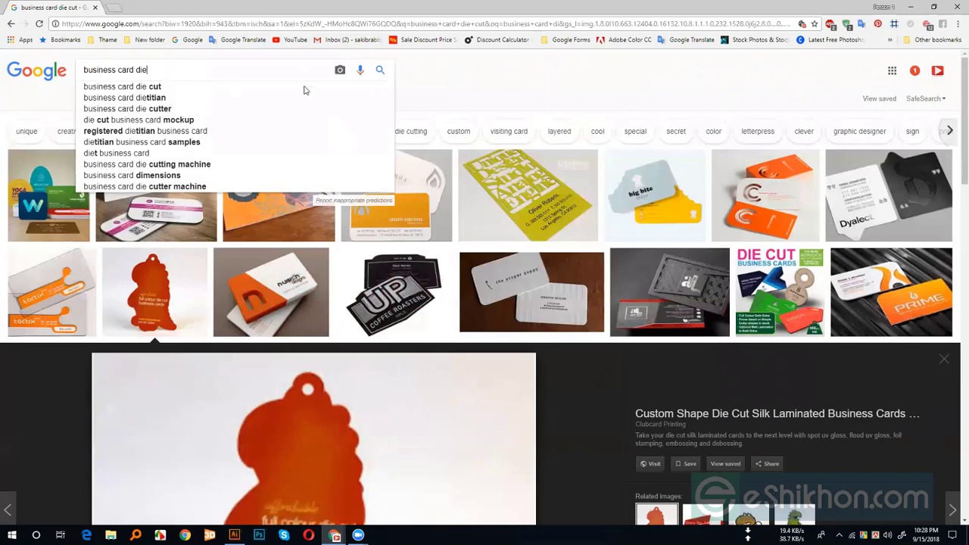
left_click(380, 70)
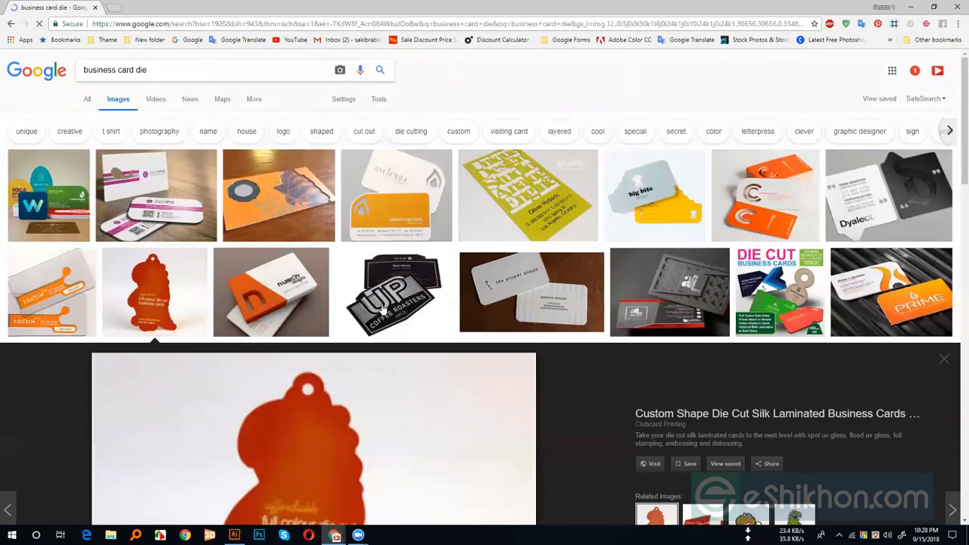
Step: Browse the die cut card images, preview the blue manual card cutter machine and close its preview
scroll(382, 309, "down", 5)
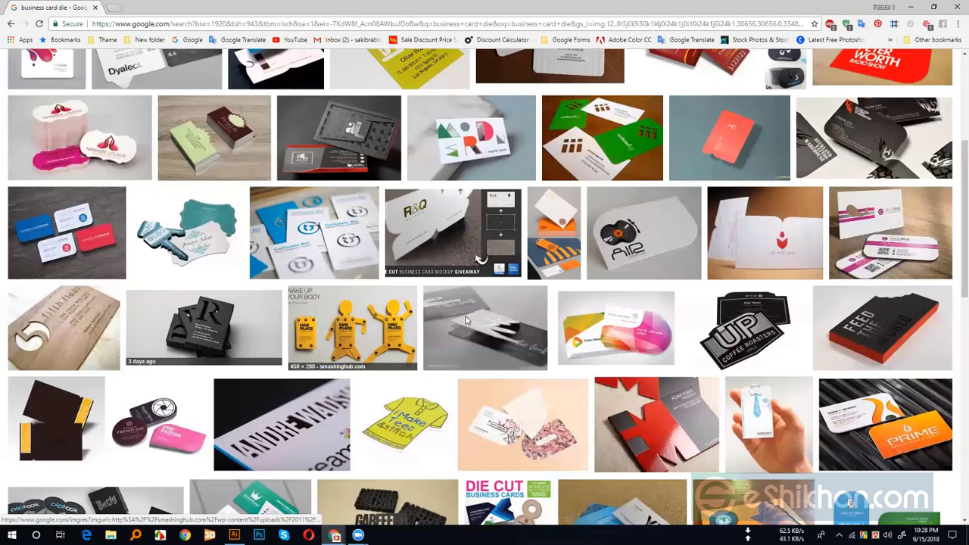
scroll(506, 269, "down", 5)
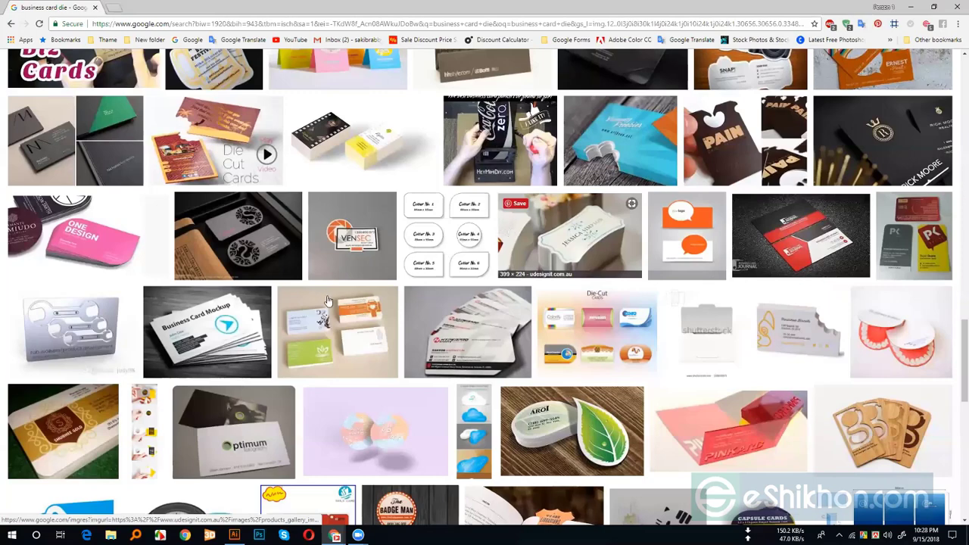
scroll(327, 300, "down", 5)
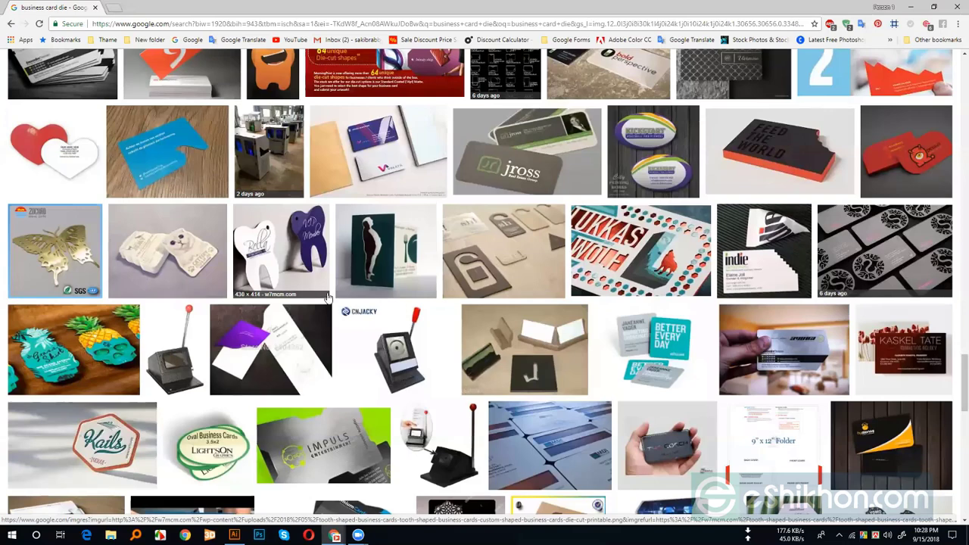
scroll(327, 297, "down", 5)
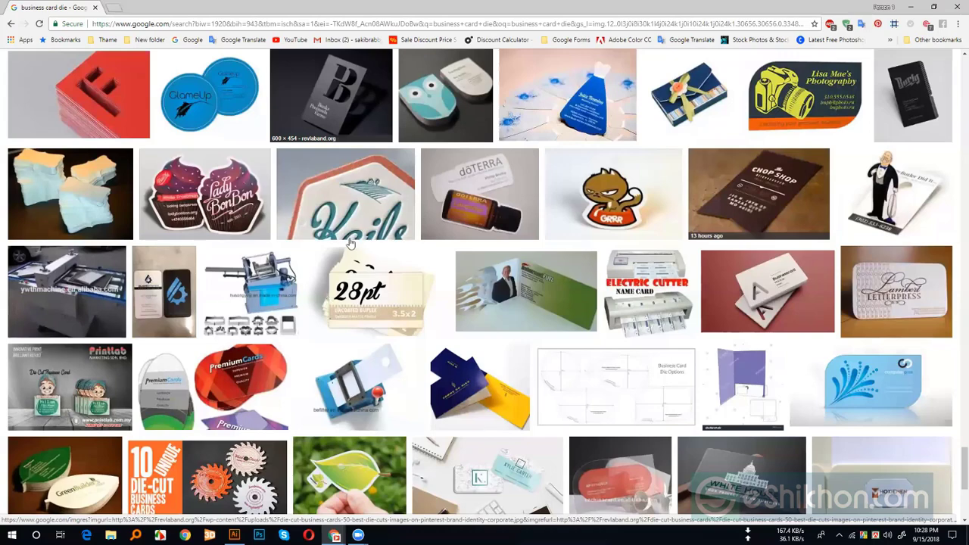
left_click(355, 386)
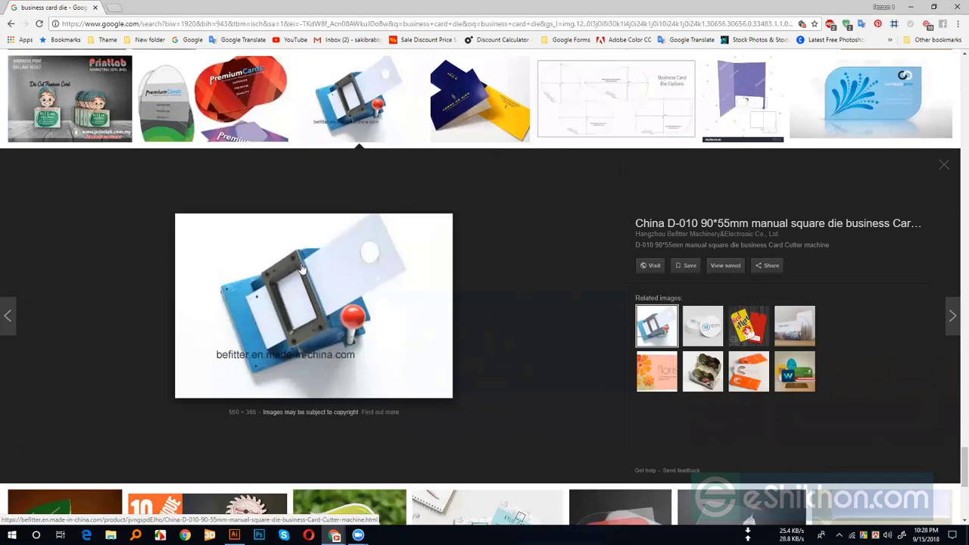
left_click(945, 166)
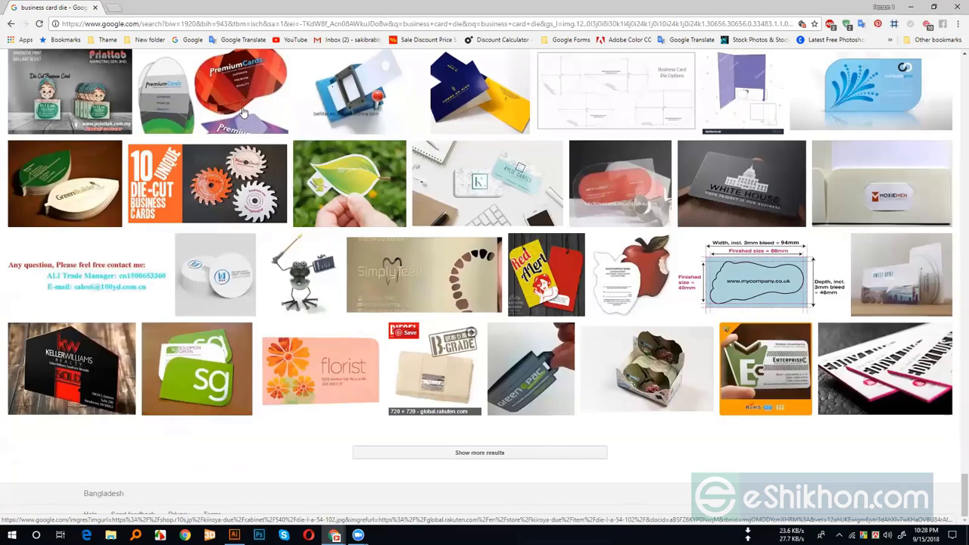
Step: Change the image search to "business card custom die" and browse the results for custom-shaped cards
scroll(244, 112, "up", 15)
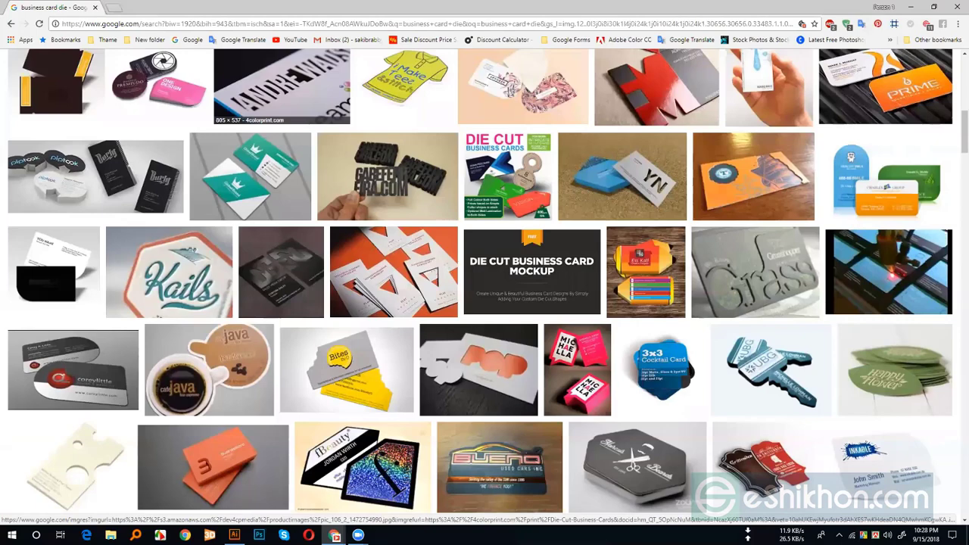
scroll(282, 86, "up", 10)
left_click(146, 72)
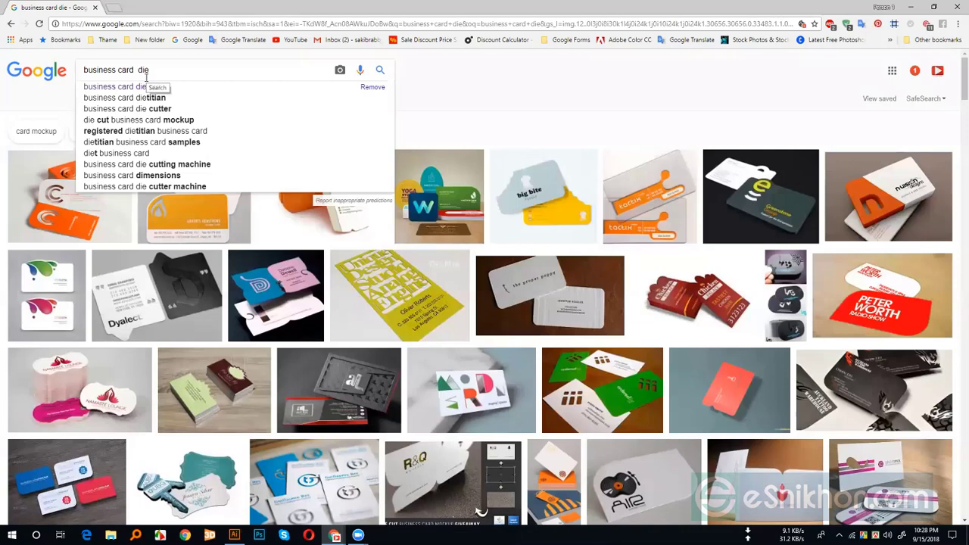
type("costom")
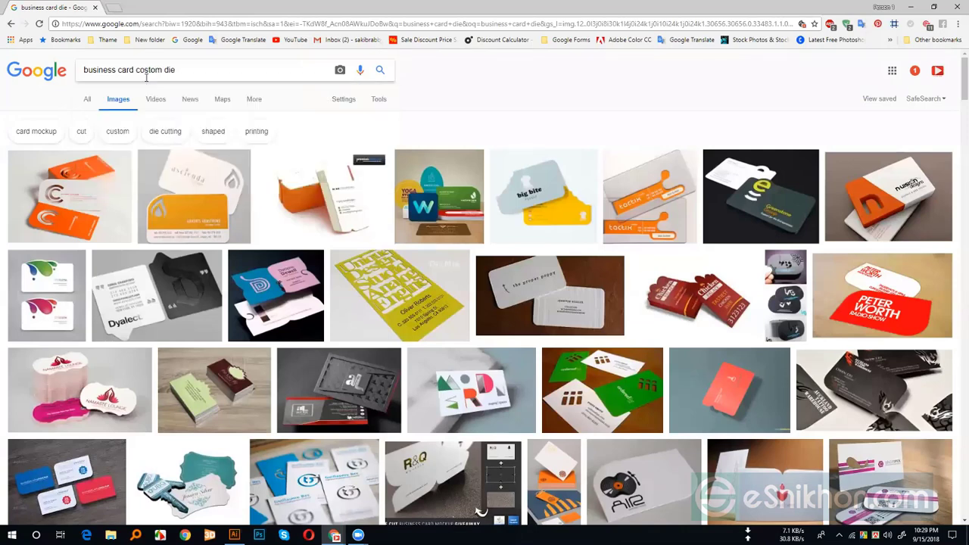
left_click(381, 72)
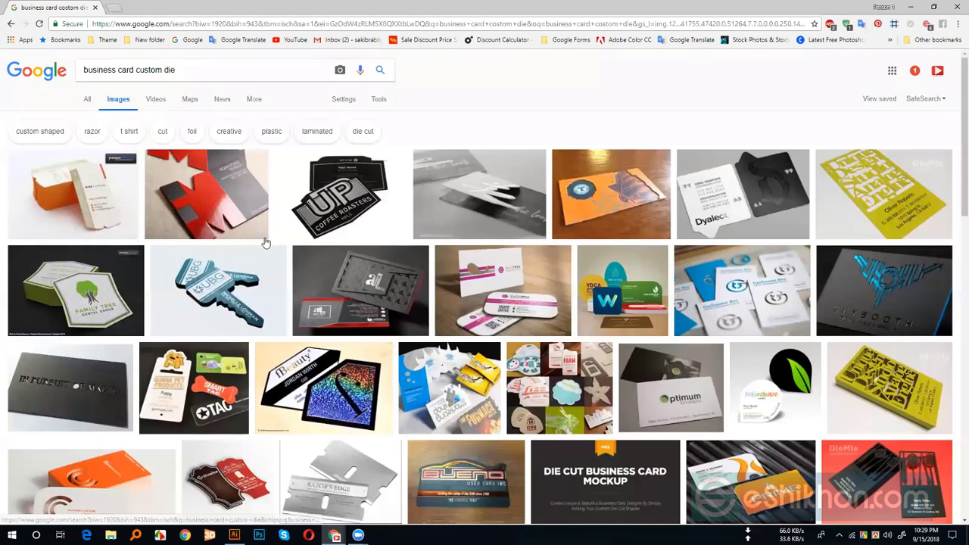
scroll(265, 242, "down", 10)
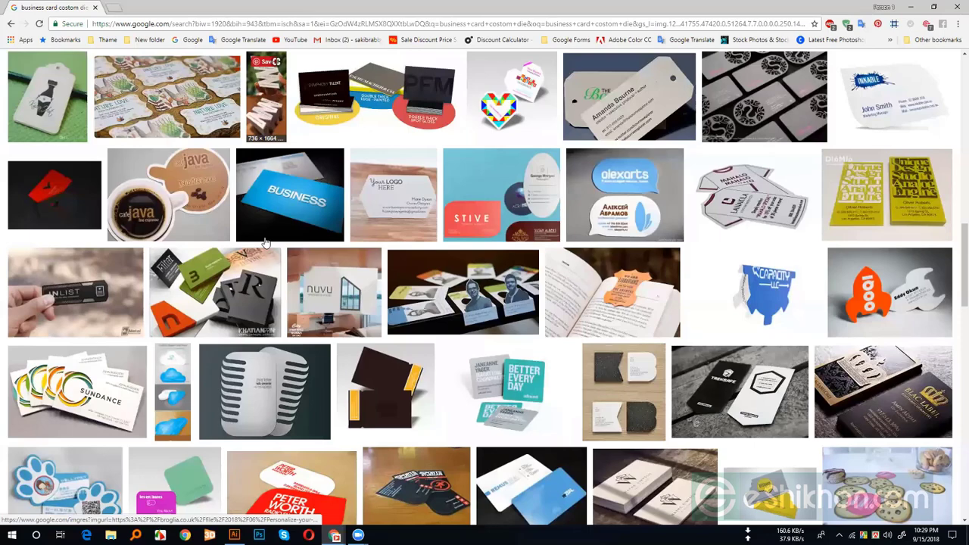
scroll(265, 243, "down", 10)
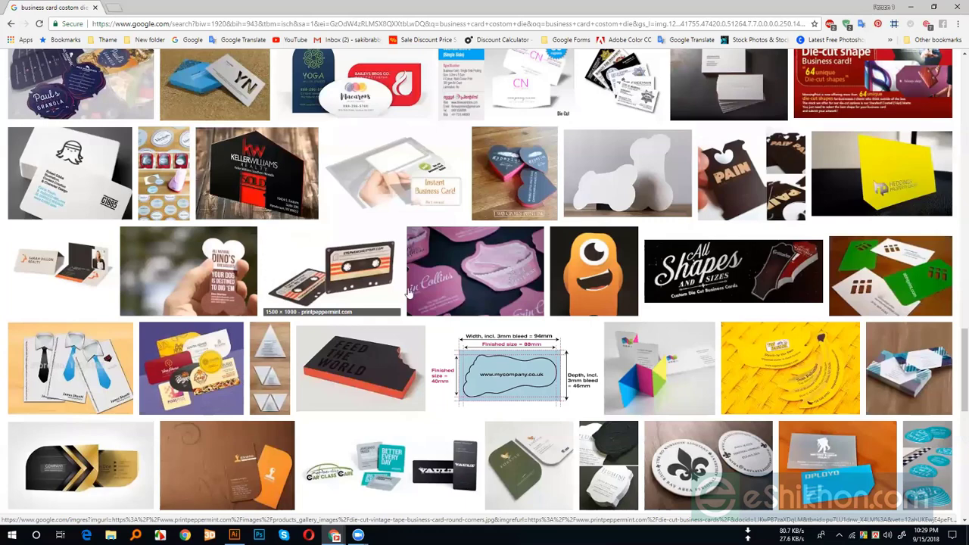
scroll(399, 302, "down", 3)
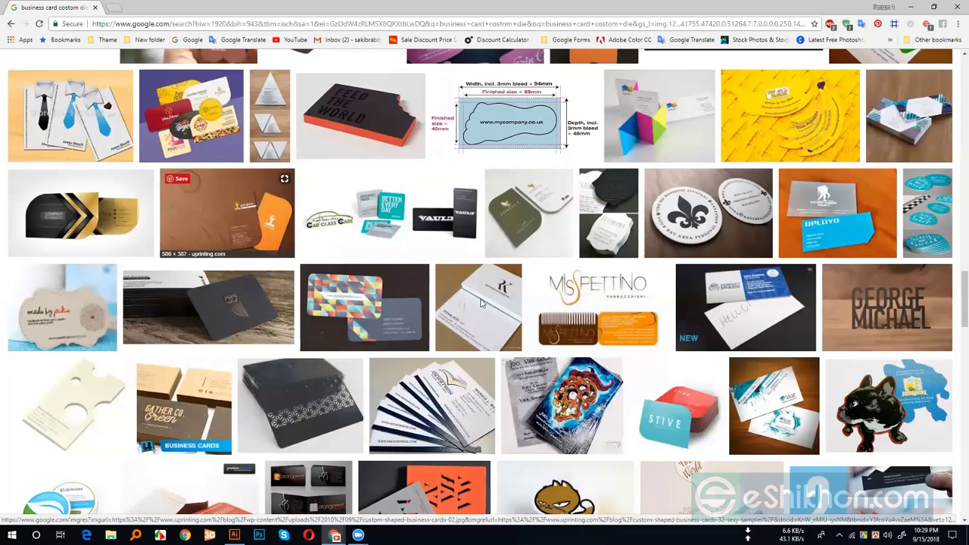
scroll(491, 304, "down", 3)
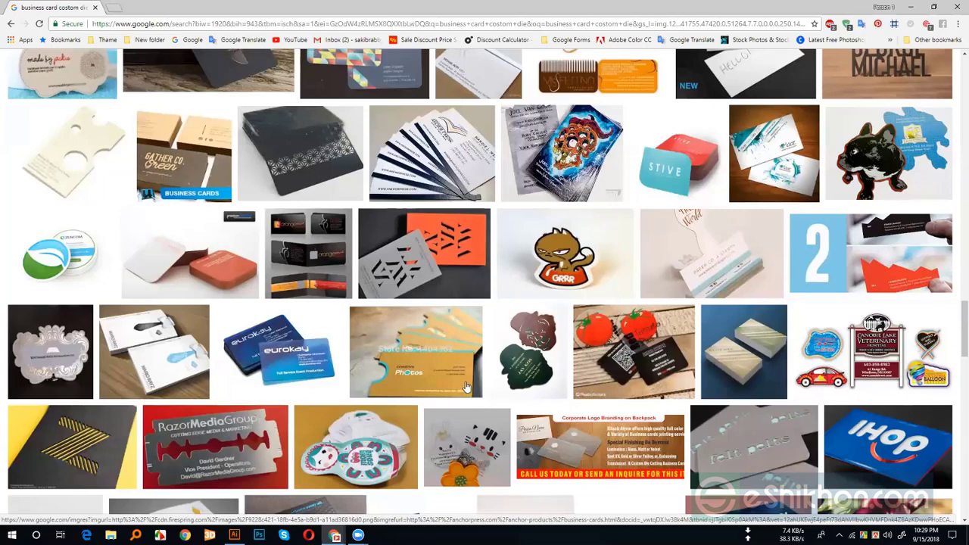
Step: Browse further custom-shaped card results, preview the popcorn-shaped cinema card and close its preview
scroll(467, 387, "down", 8)
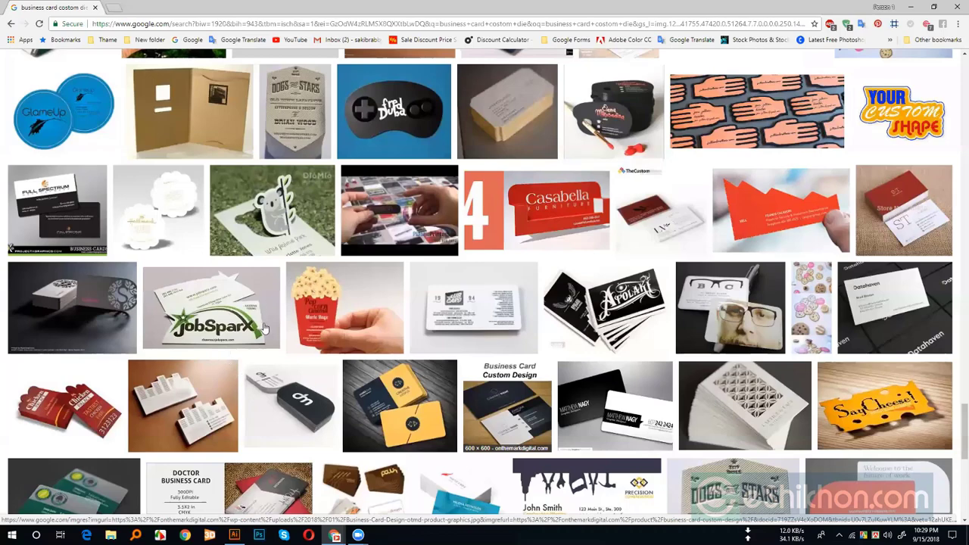
left_click(613, 114)
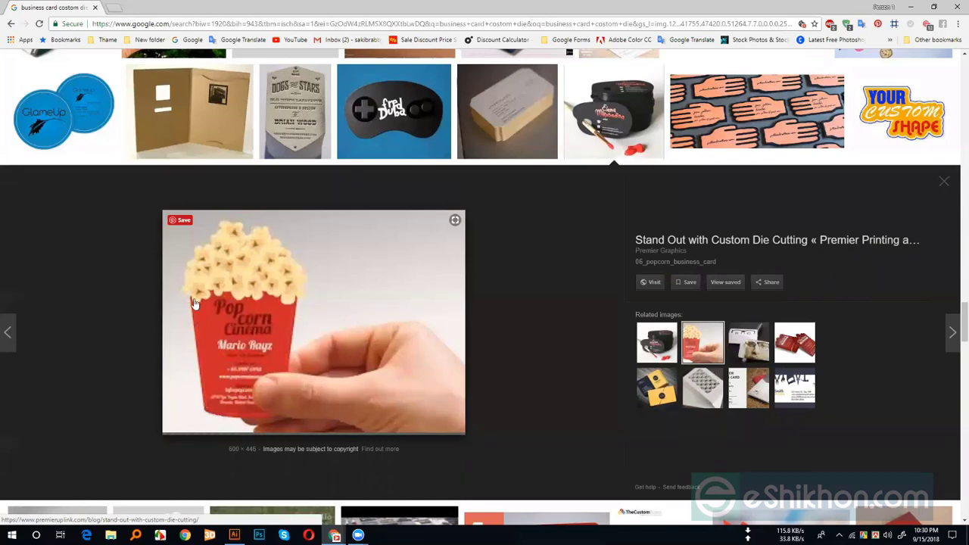
left_click(943, 186)
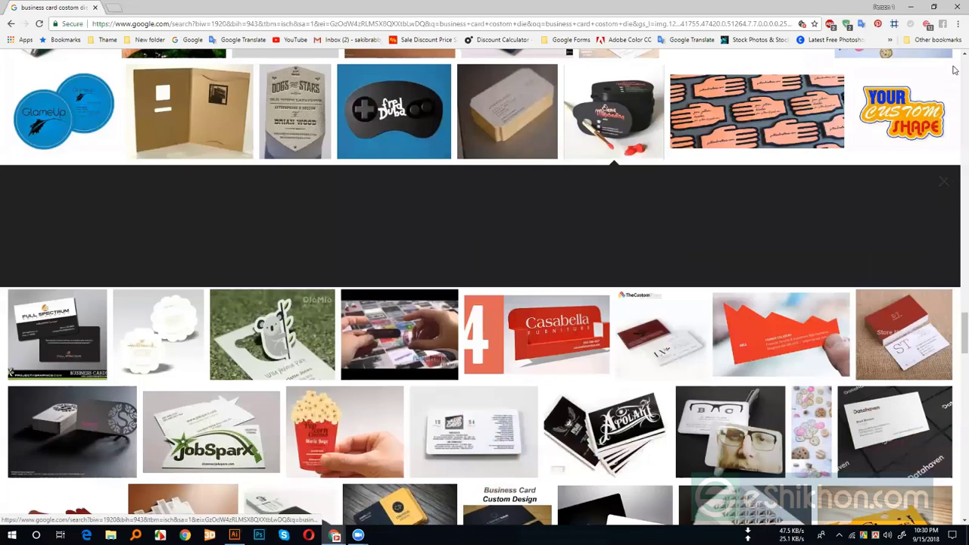
key("Home")
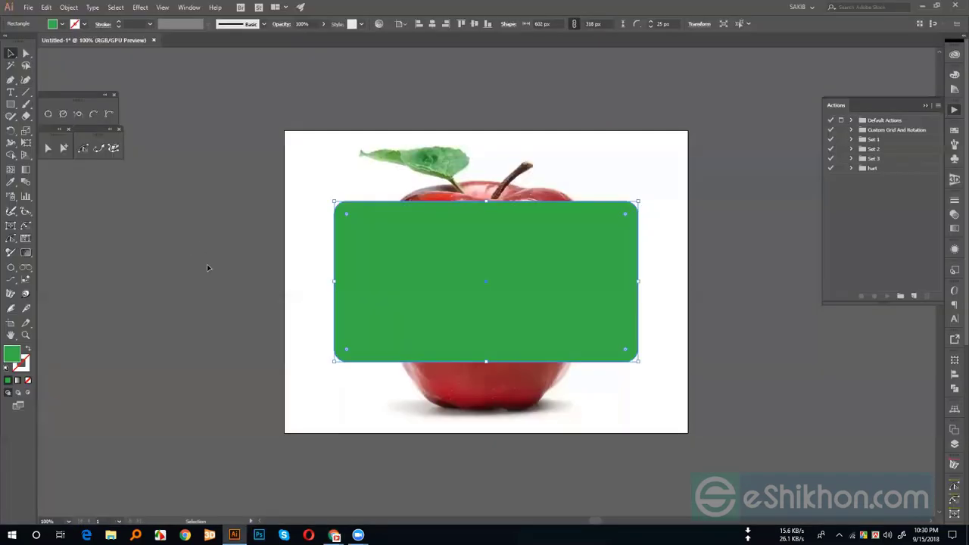
Step: Undo the last changes that placed the green rounded rectangle over the apple image
key("ctrl+z")
key("ctrl+z")
key("ctrl+z")
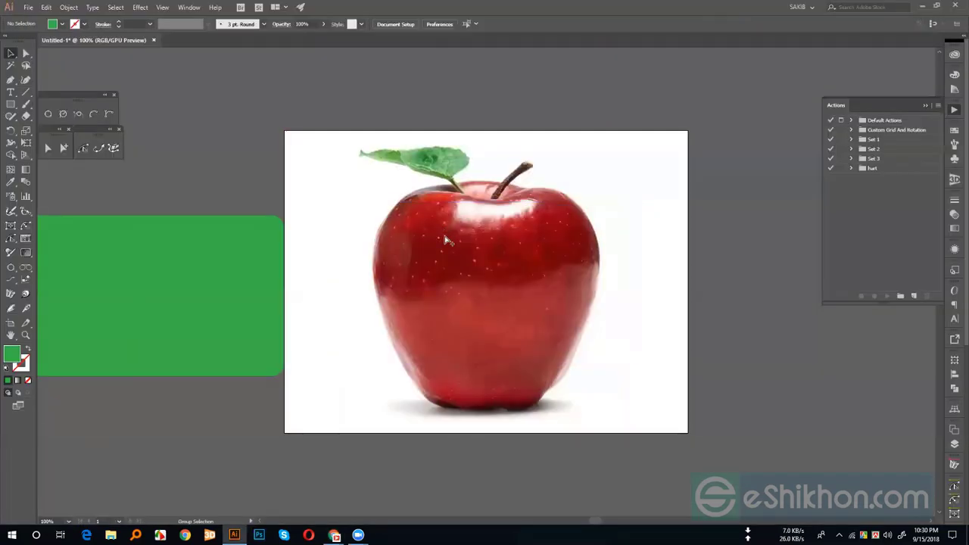
Step: Unlock all locked objects, test that the apple image can be selected, and clear the selection
left_click(49, 7)
left_click(69, 7)
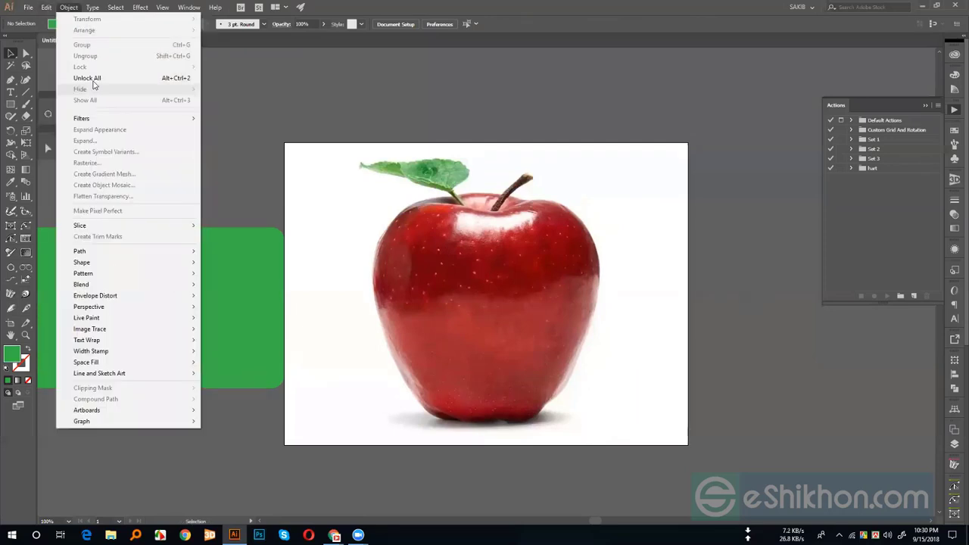
left_click(93, 80)
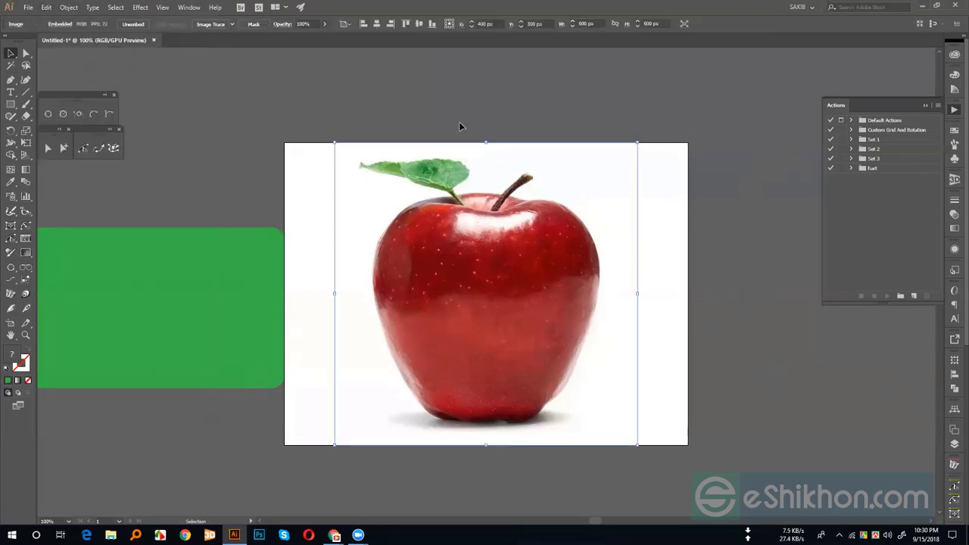
left_click(460, 120)
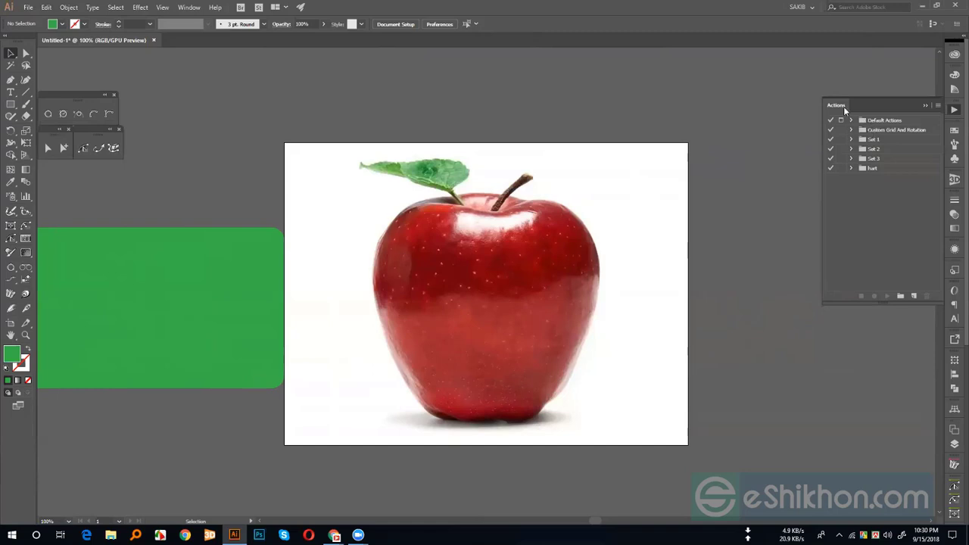
left_click(502, 232)
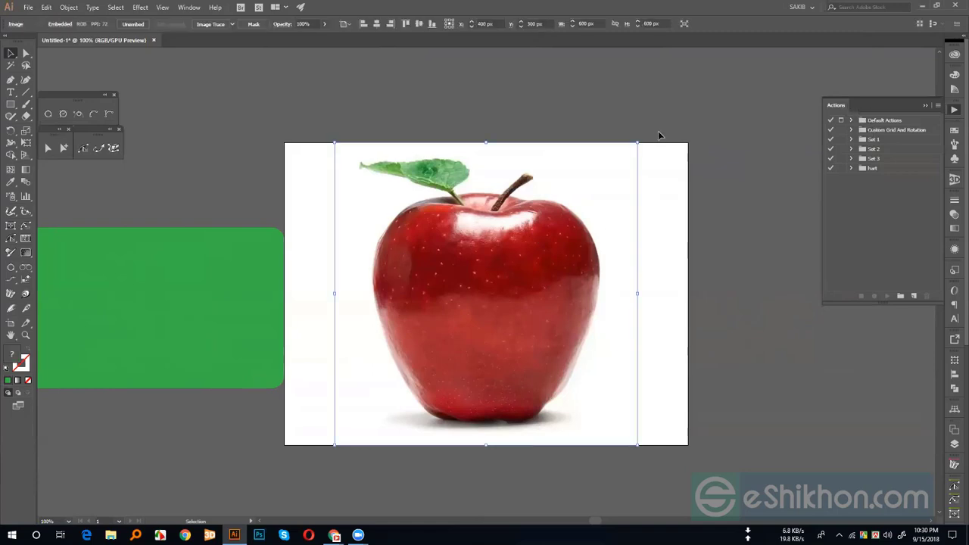
left_click(674, 121)
Step: Delete the green rounded rectangle and draw seven green rectangles of varied sizes over and around the apple image
left_click(212, 288)
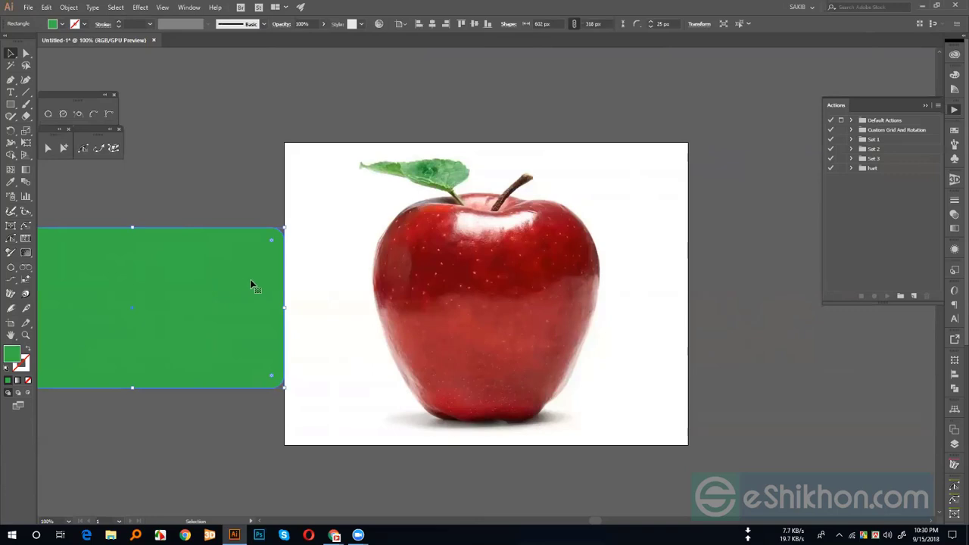
key("Delete")
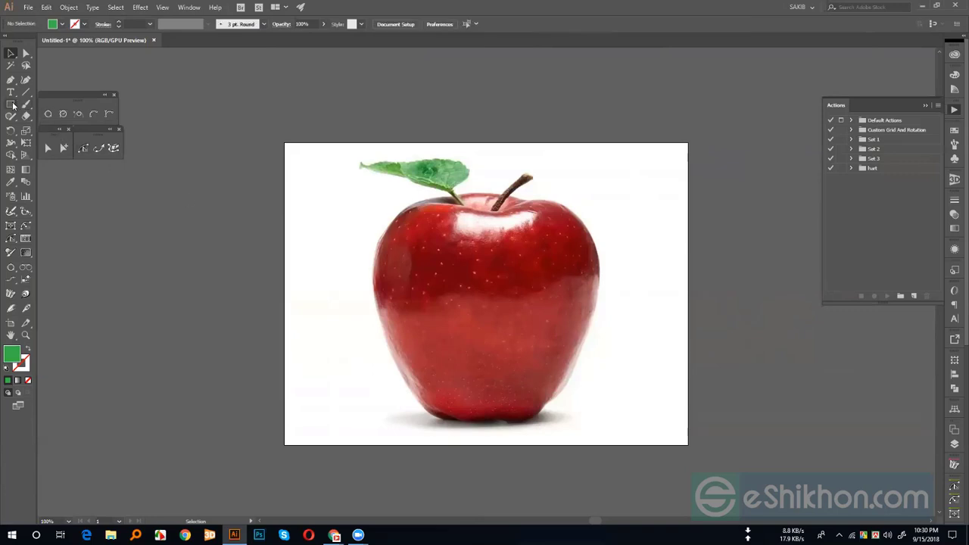
left_click(10, 104)
left_click_drag(158, 110, 242, 205)
left_click_drag(316, 116, 404, 170)
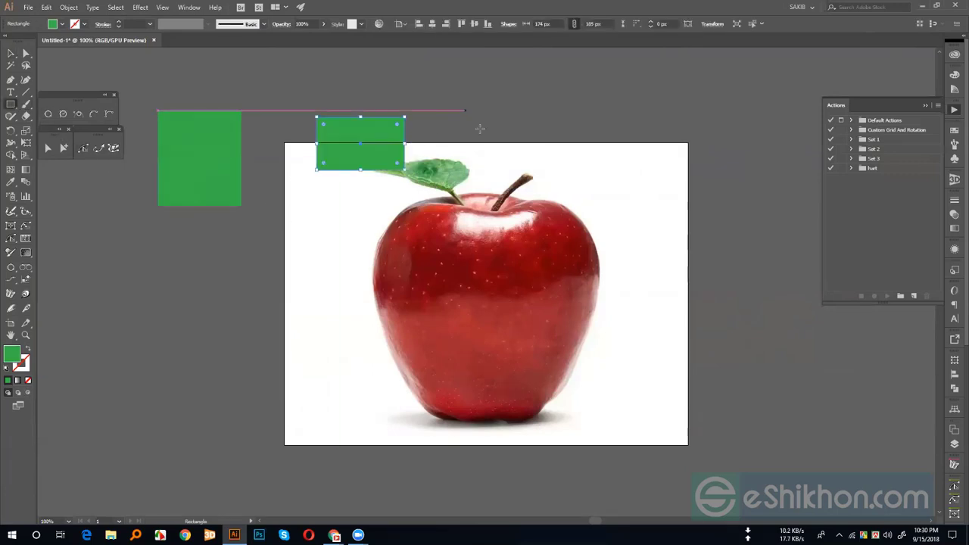
left_click_drag(469, 110, 522, 175)
left_click_drag(625, 127, 683, 205)
left_click_drag(736, 170, 785, 243)
left_click_drag(241, 243, 299, 324)
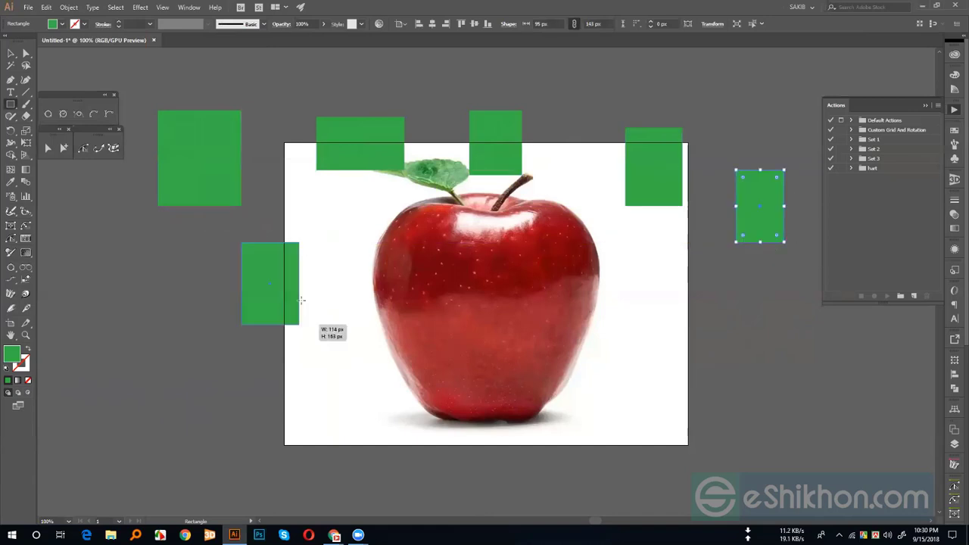
left_click_drag(334, 235, 423, 308)
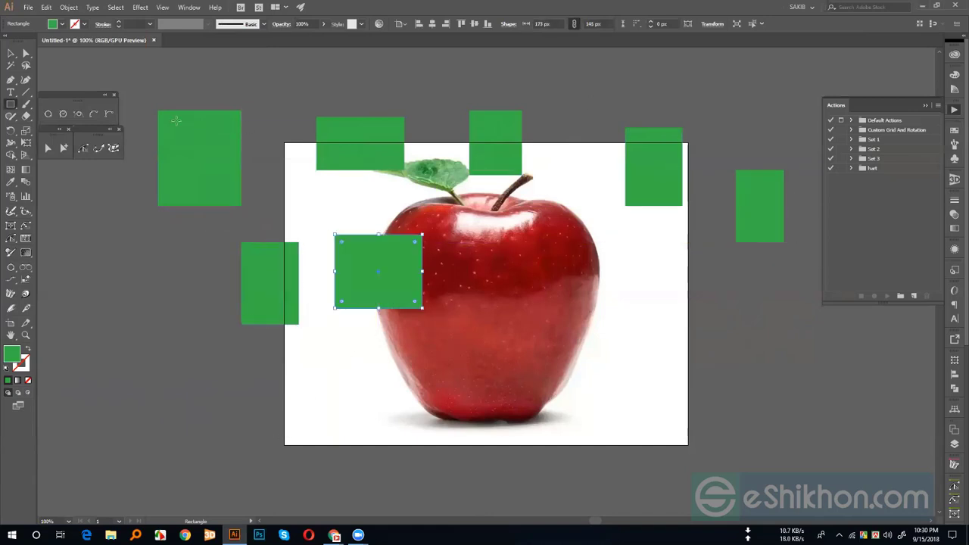
Step: Create an action set named Set 4 and start recording a new action named Action 1 in it
left_click(10, 53)
left_click(902, 295)
left_click(450, 273)
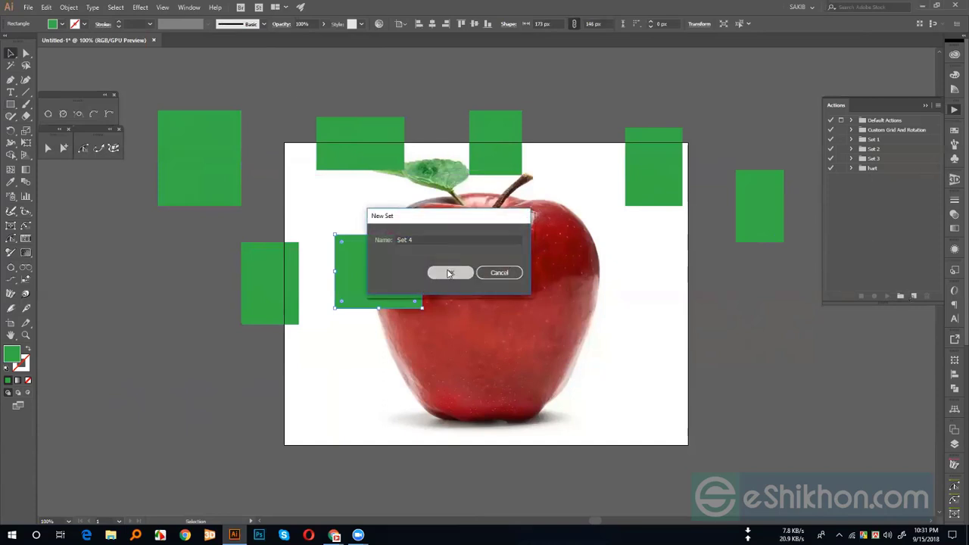
left_click(913, 296)
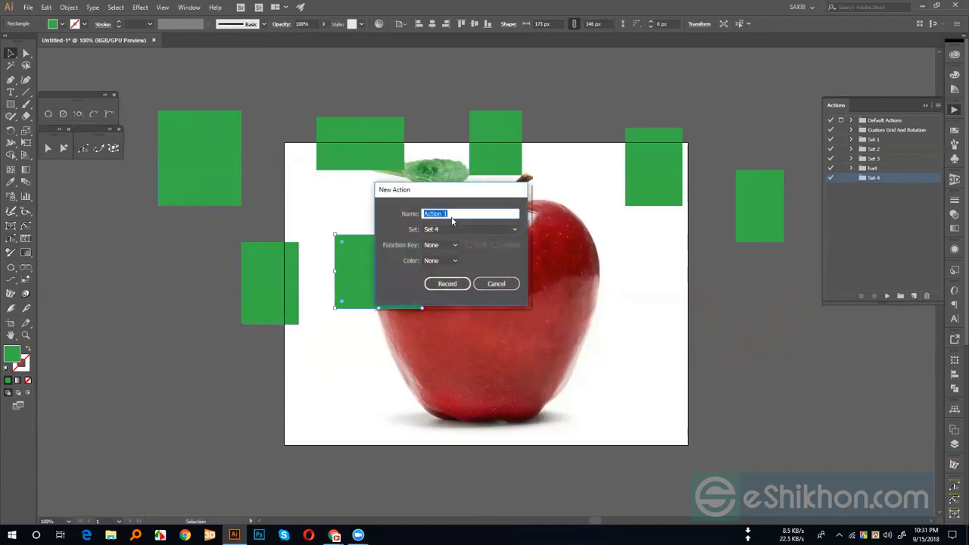
left_click(447, 284)
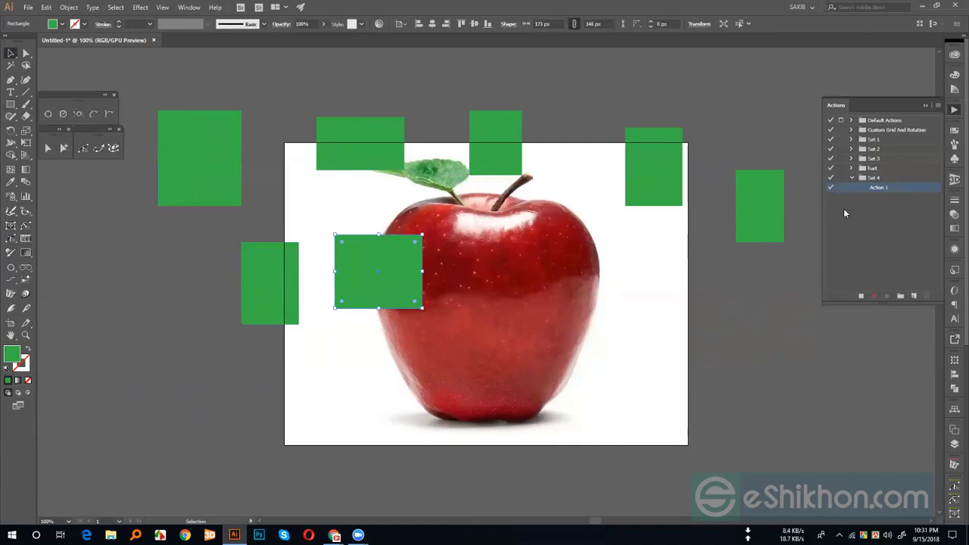
Step: While recording, set the green rectangle over the apple's left side to 999 px wide and 999 px high
left_click(746, 267)
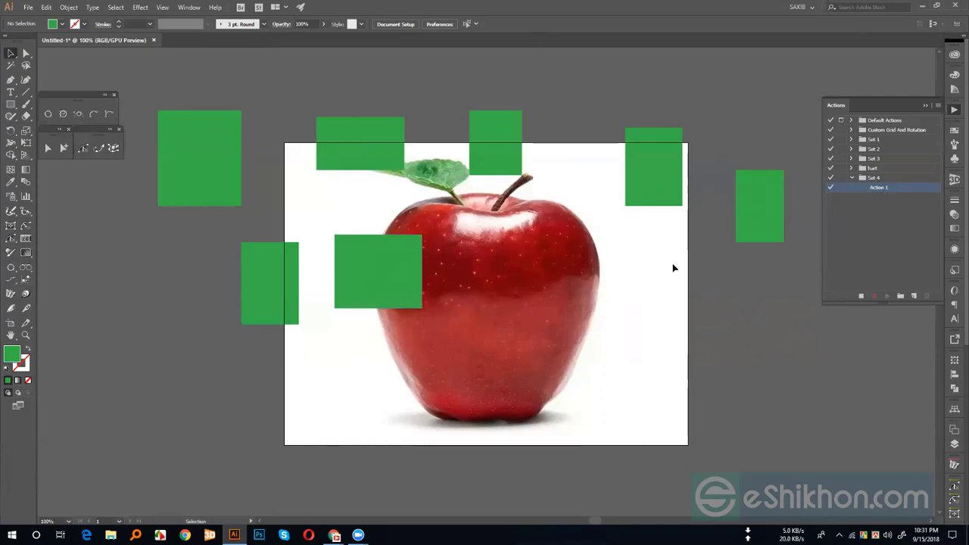
left_click(357, 279)
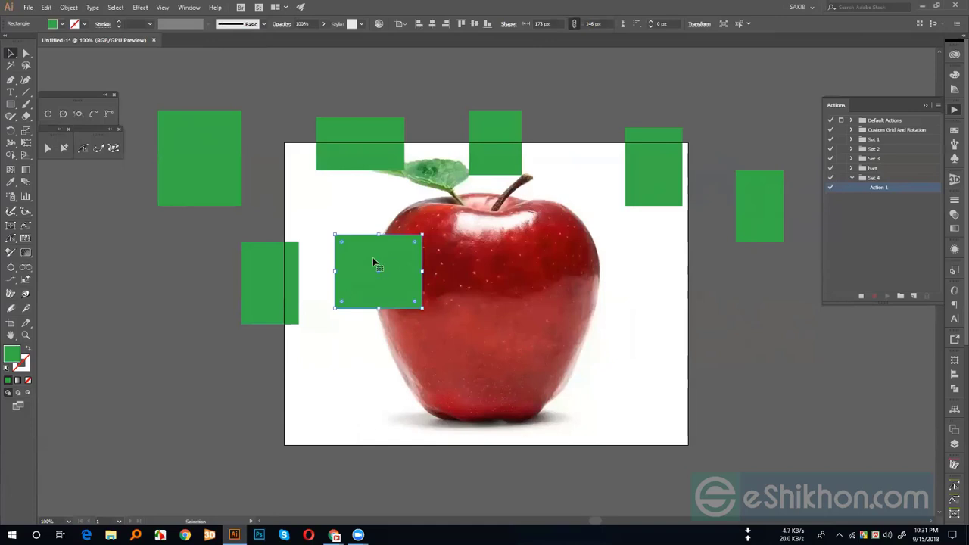
left_click(955, 362)
left_click(908, 371)
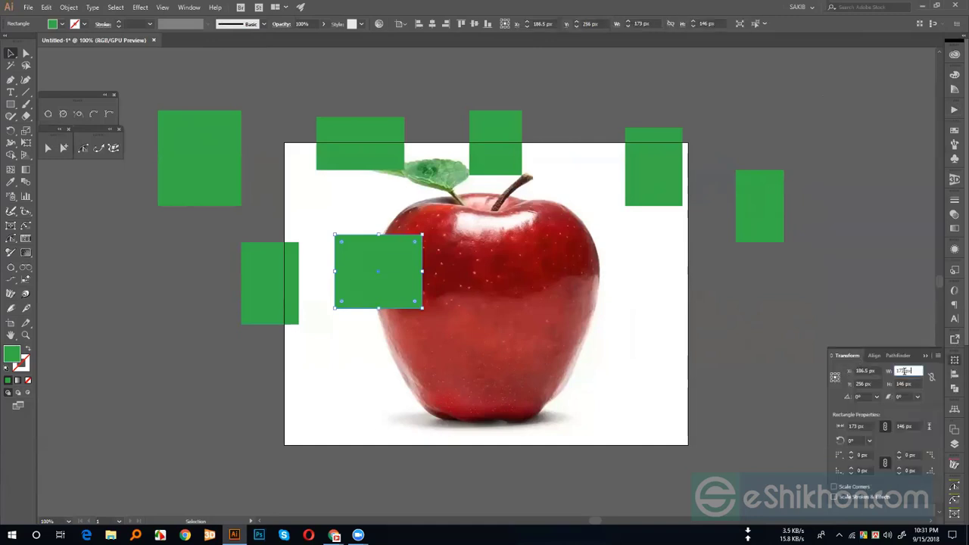
type("4")
key("Tab")
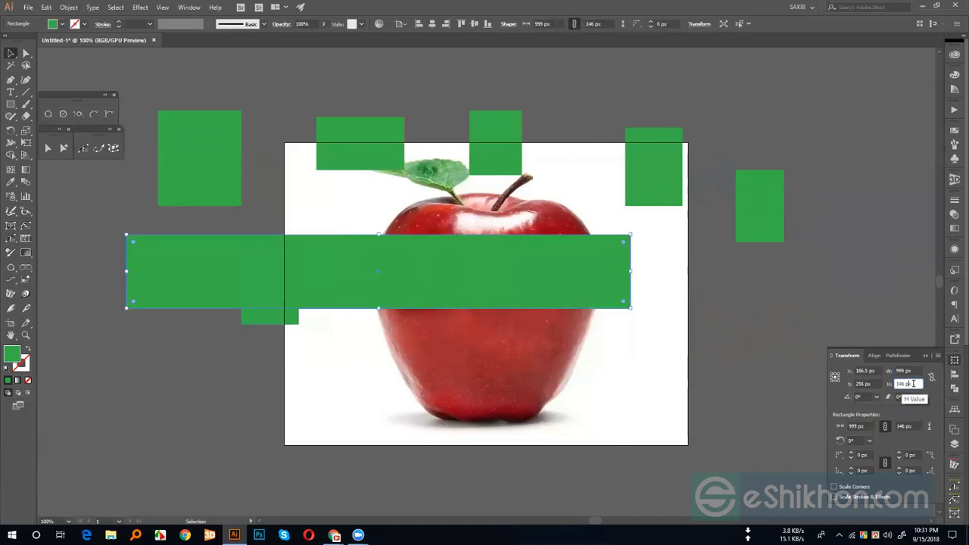
type("4")
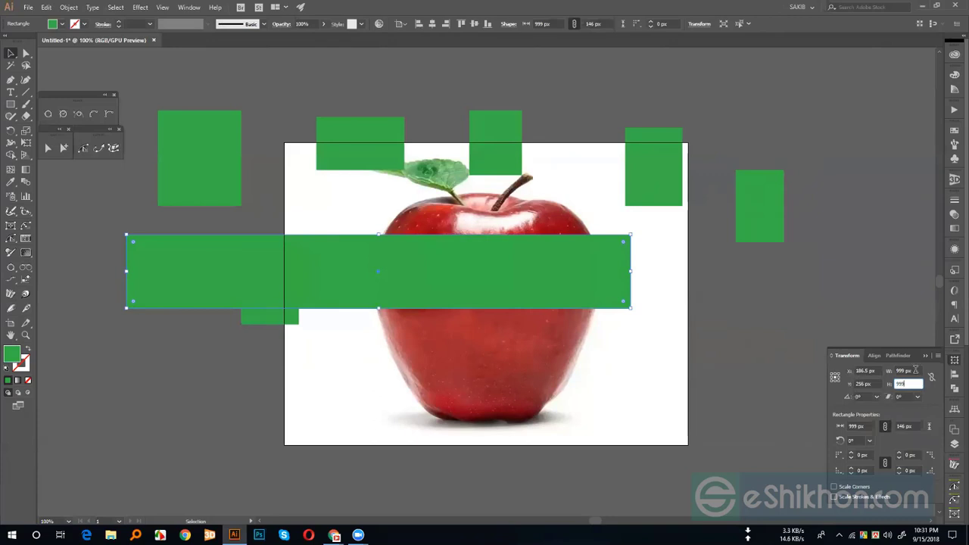
key("Tab")
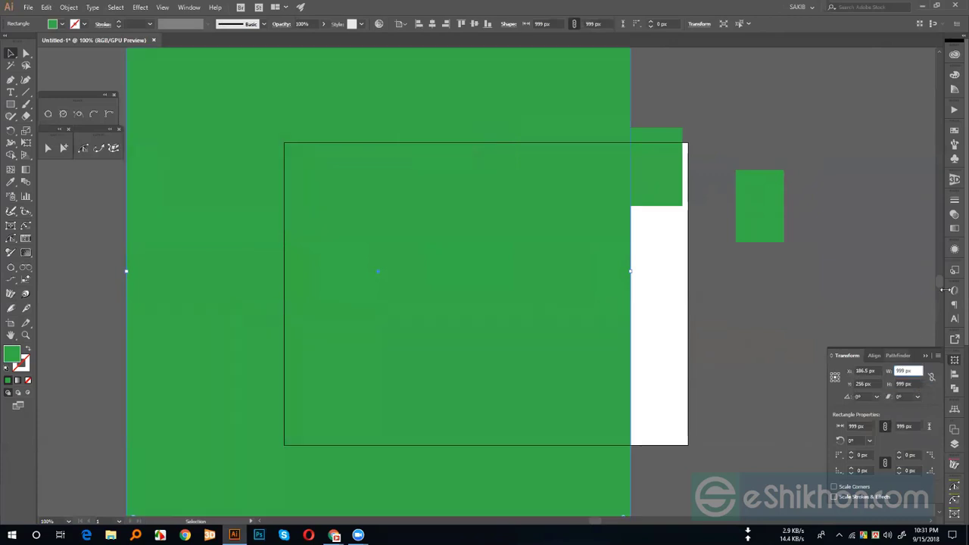
Step: Stop recording Action 1, expand its two recorded Transform Panel entries to check them, and collapse the action
left_click(954, 110)
left_click(865, 297)
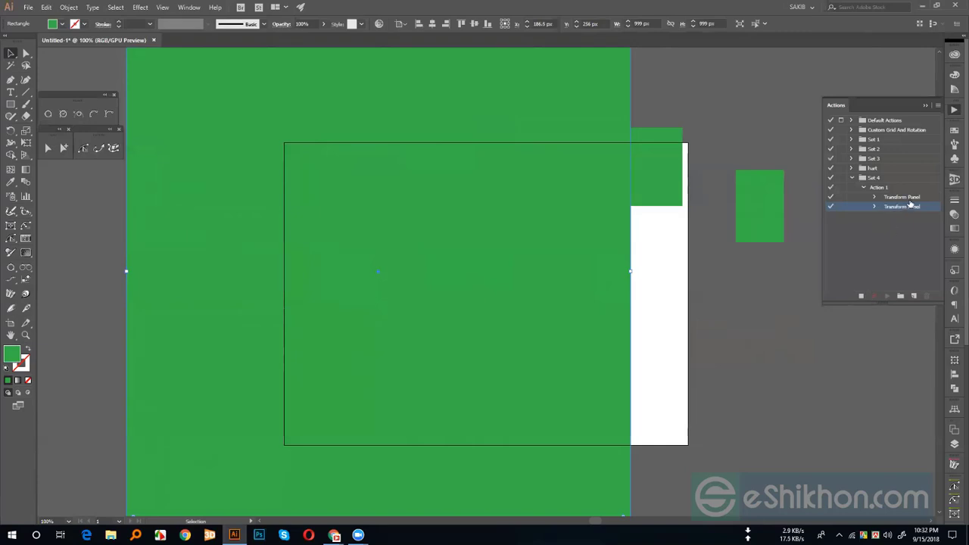
left_click(863, 296)
left_click(875, 196)
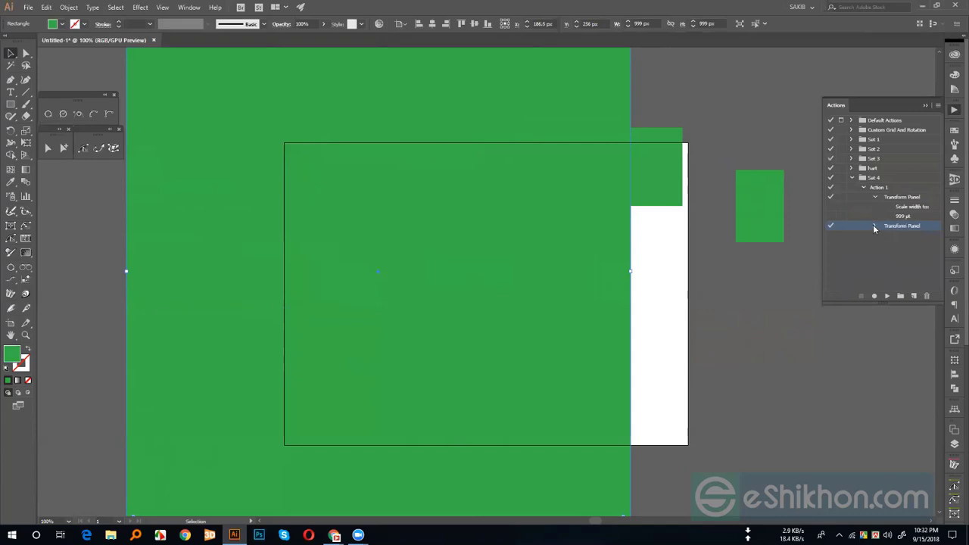
left_click(874, 226)
left_click(874, 226)
left_click(865, 188)
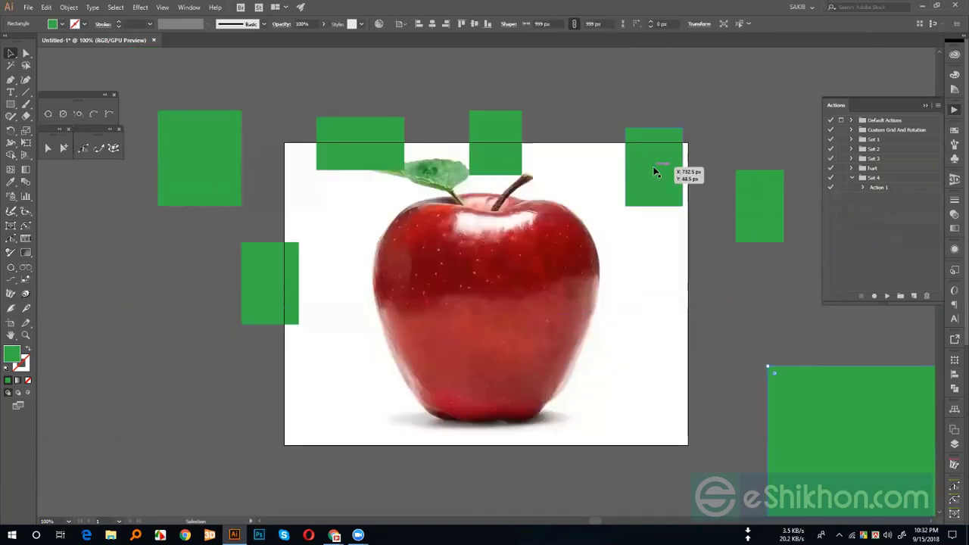
Step: Play Action 1 on the rectangle at the apple's upper right and on the one above the stem, moving the enlarged squares aside
left_click(875, 187)
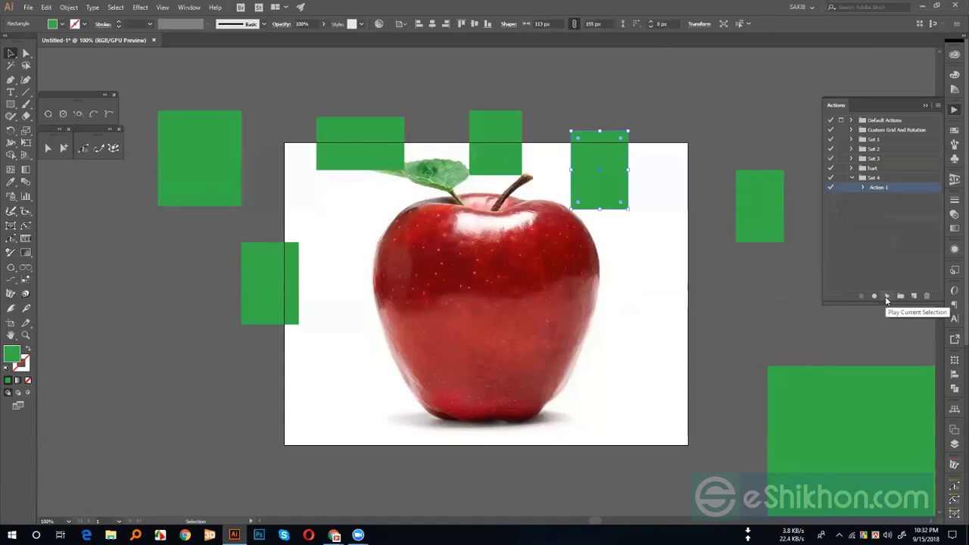
left_click(887, 297)
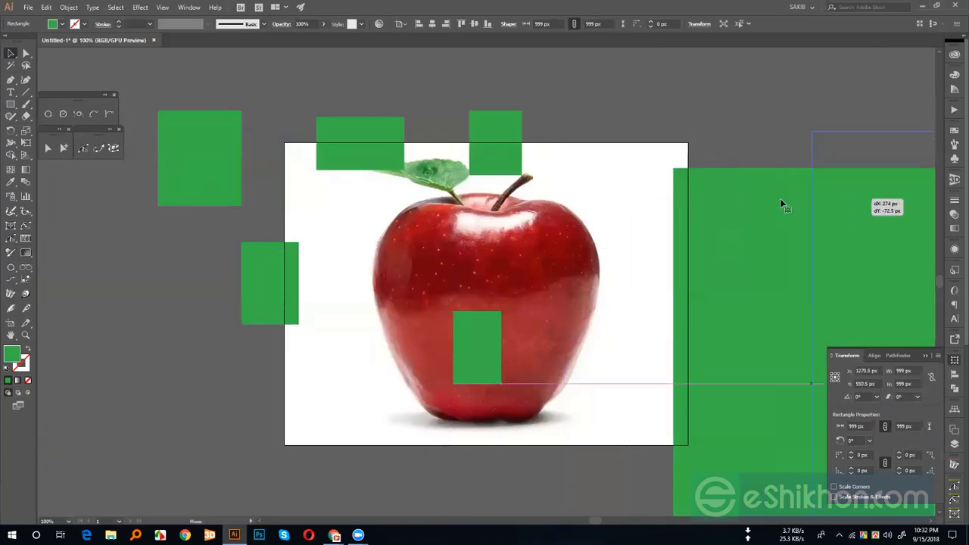
left_click(486, 151)
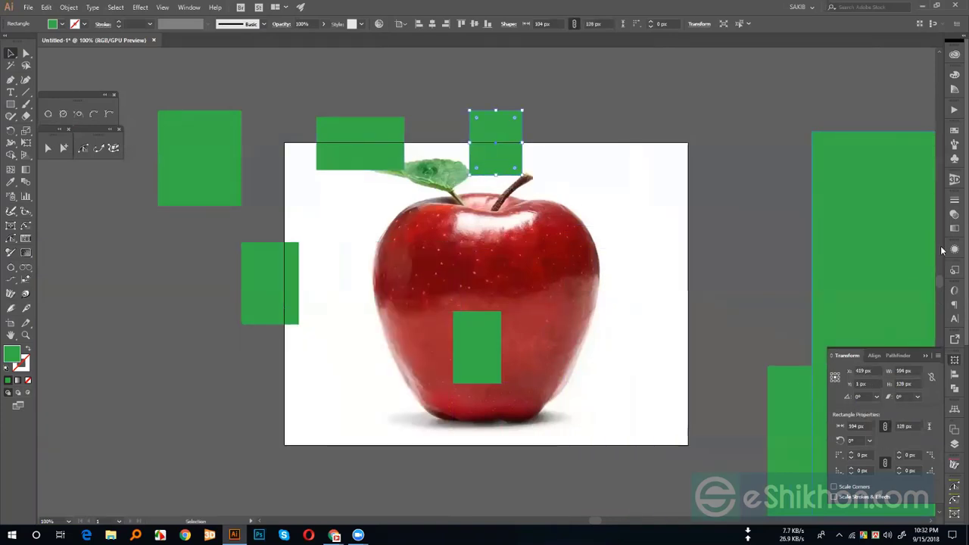
left_click(955, 110)
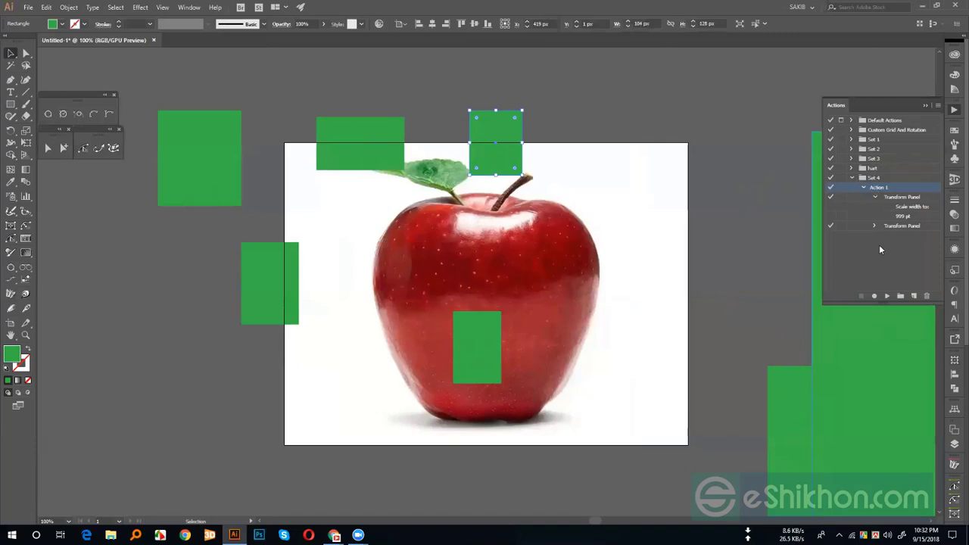
left_click(886, 295)
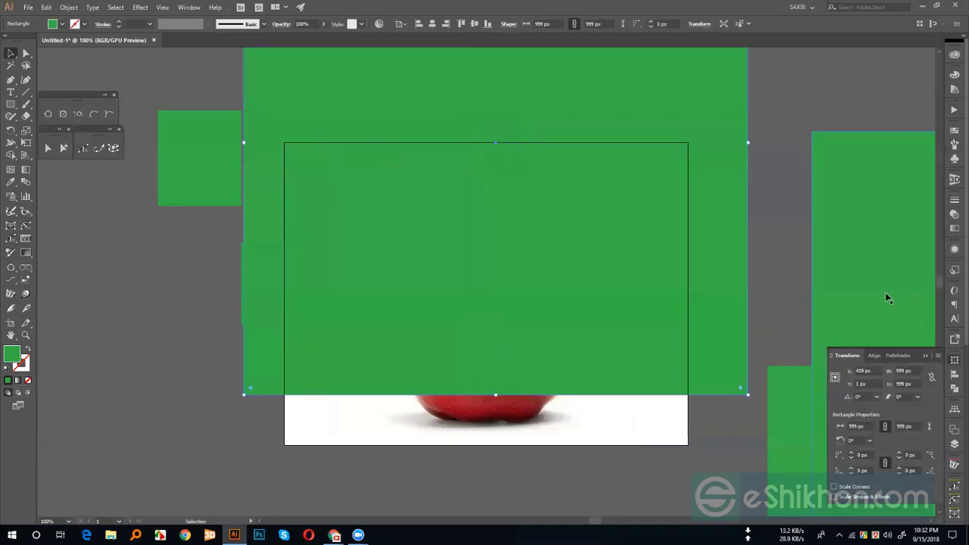
left_click_drag(608, 234, 573, 320)
Step: Play Action 1 on the wide green rectangle above the apple's leaf
left_click(360, 164)
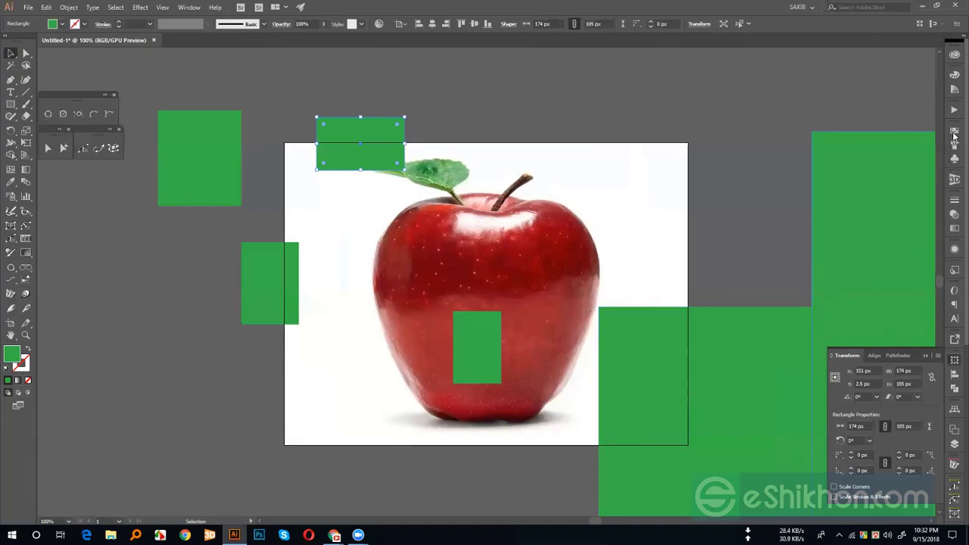
left_click(955, 111)
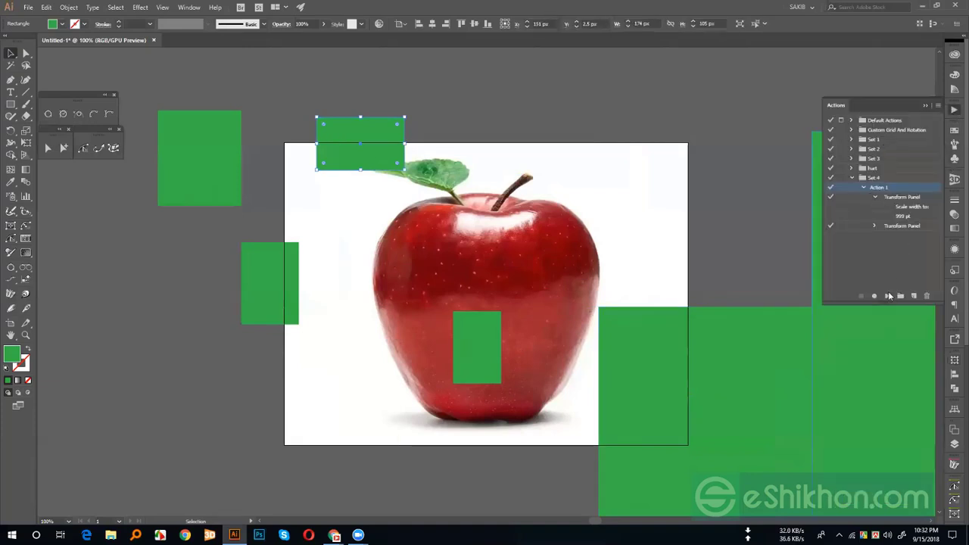
left_click(889, 295)
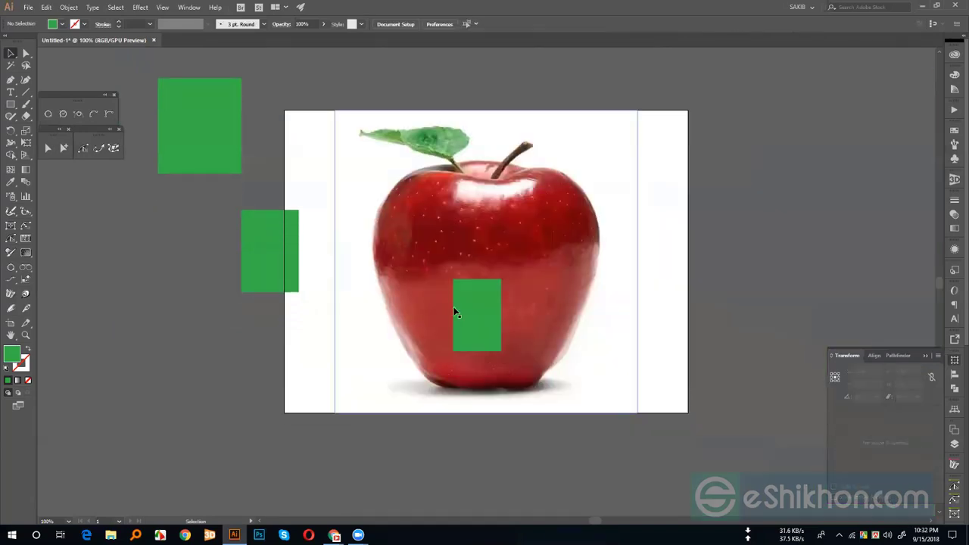
Step: Delete the small green rectangle lying on the lower part of the apple
left_click(454, 310)
key("Delete")
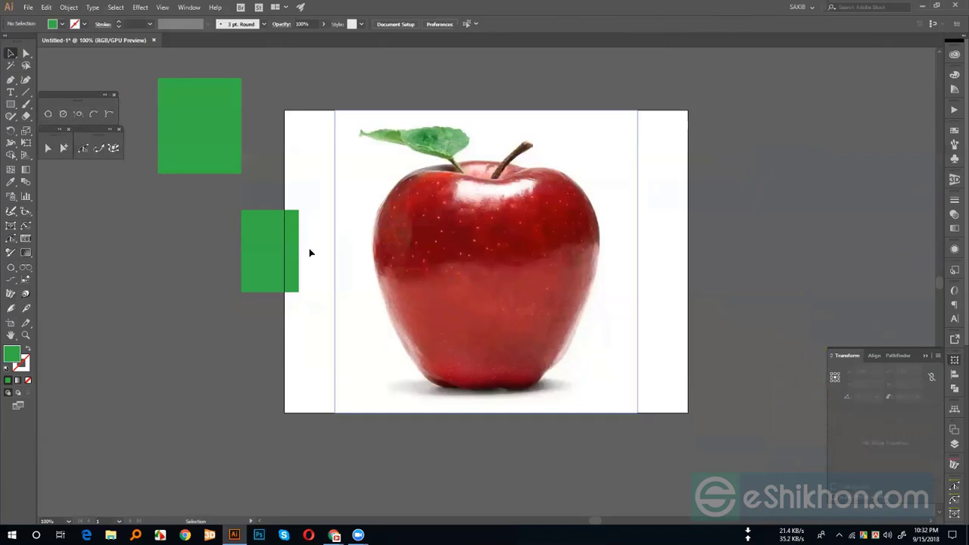
Step: Delete the green rectangle overlapping the artboard's edge and the apple image
left_click(274, 234)
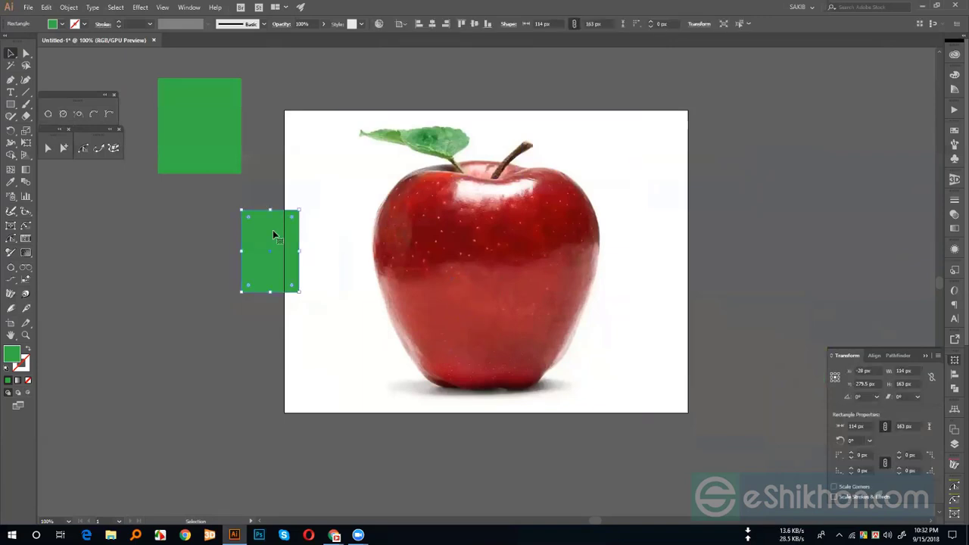
key("Delete")
left_click(510, 281)
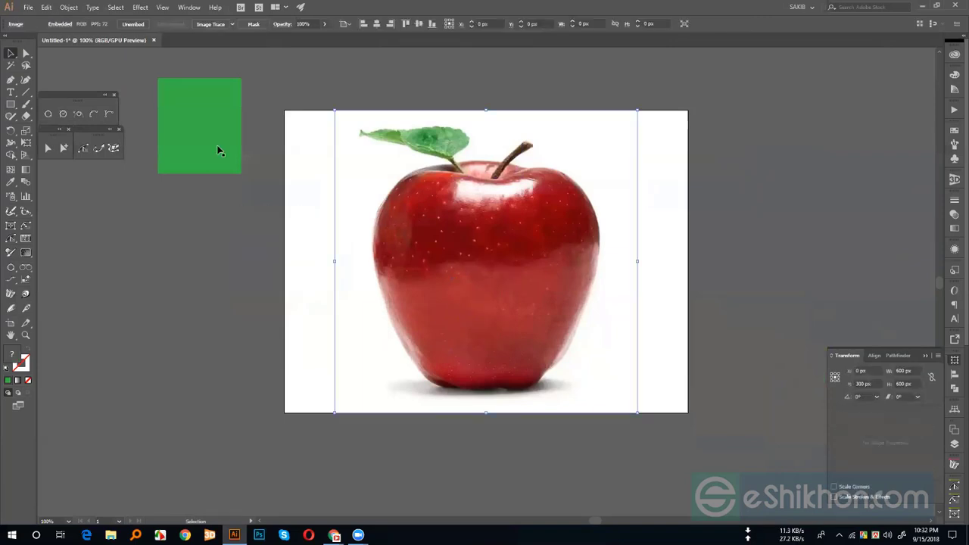
key("Delete")
Step: Select the remaining green rectangle, collapse Set 4 in the actions list and expand the Custom Grid And Rotation set
left_click(197, 135)
left_click(954, 109)
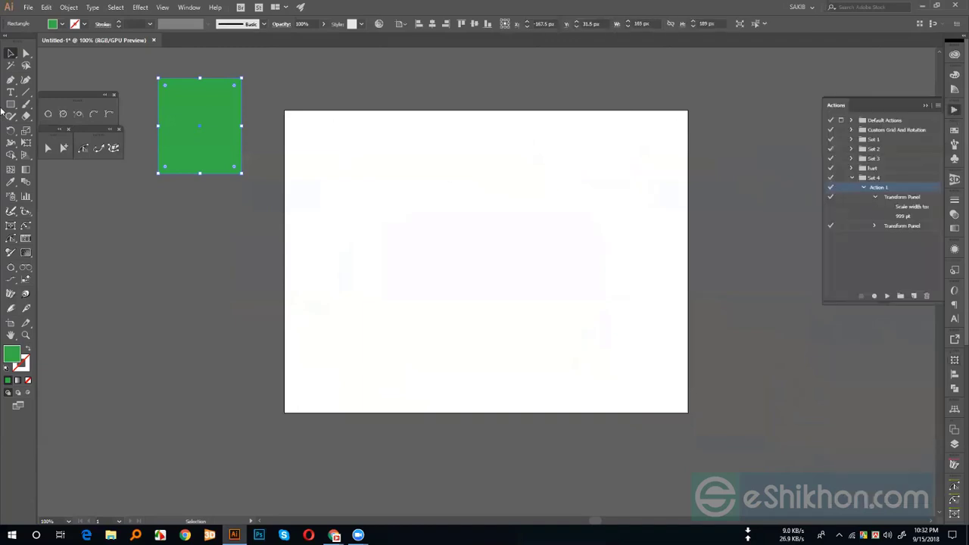
left_click(852, 178)
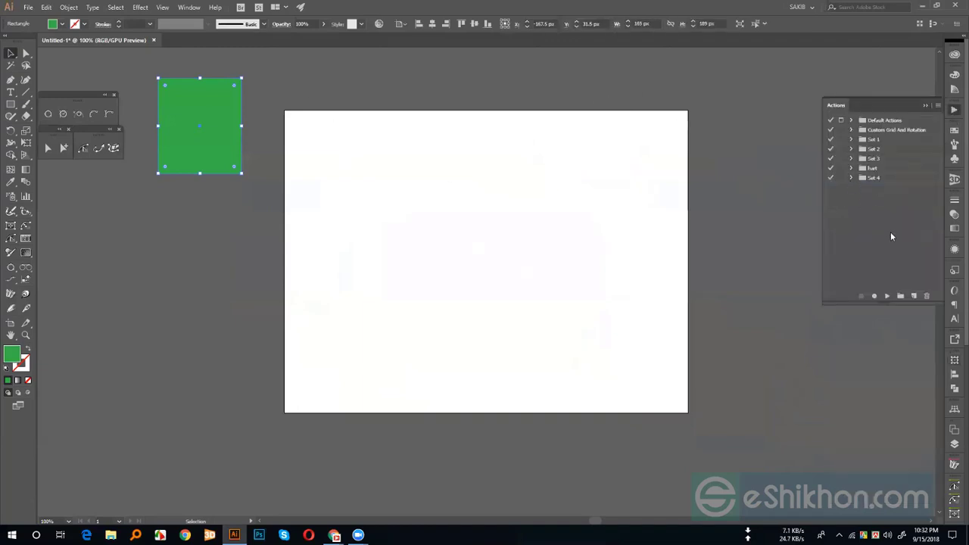
left_click(879, 131)
left_click(852, 129)
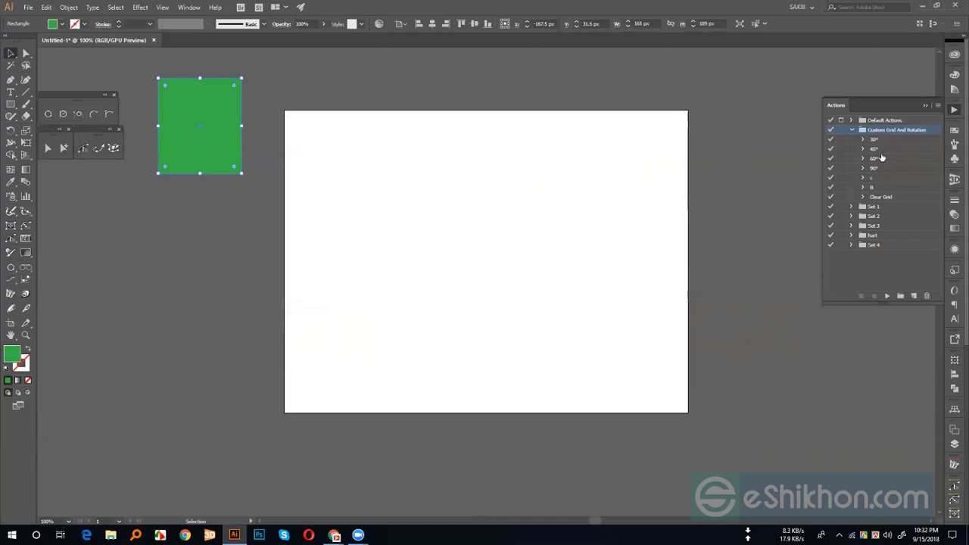
Step: Point out the 30°, 45°, 60° and 90° actions and play the 30° action to build radial guides on the artboard
left_click(876, 139)
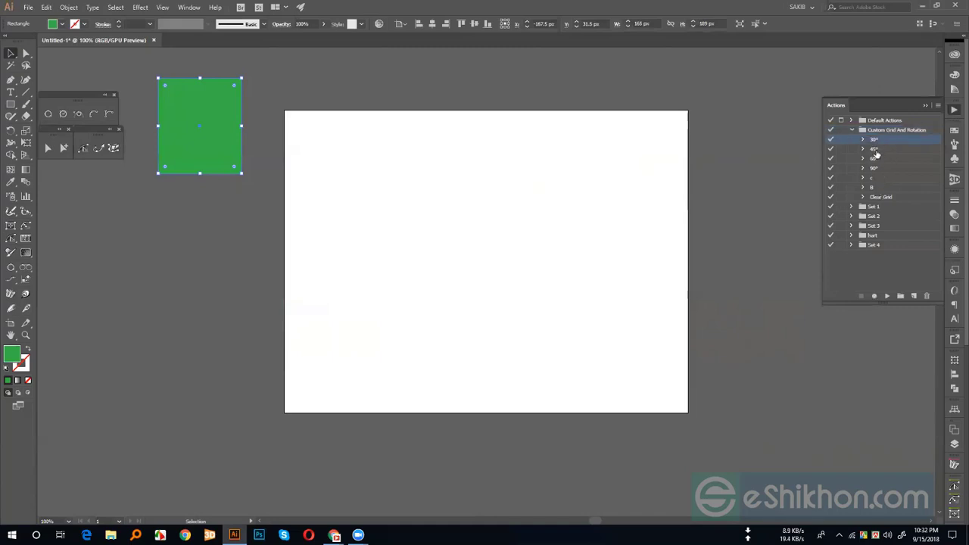
left_click(877, 149)
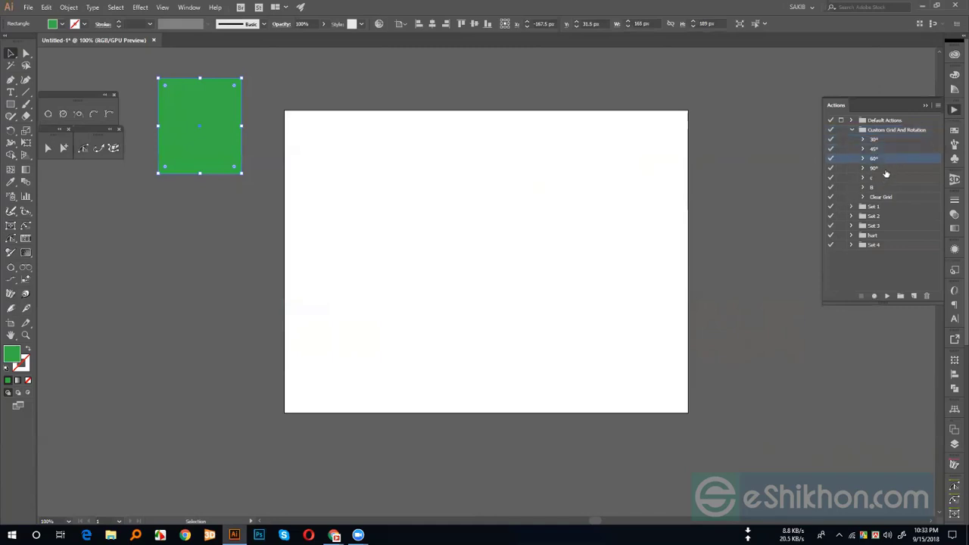
left_click(884, 170)
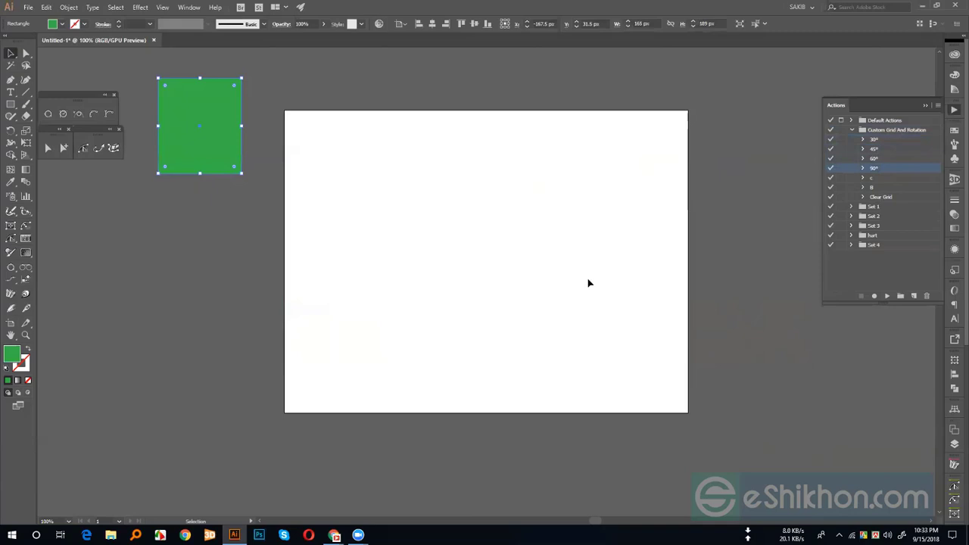
left_click(878, 149)
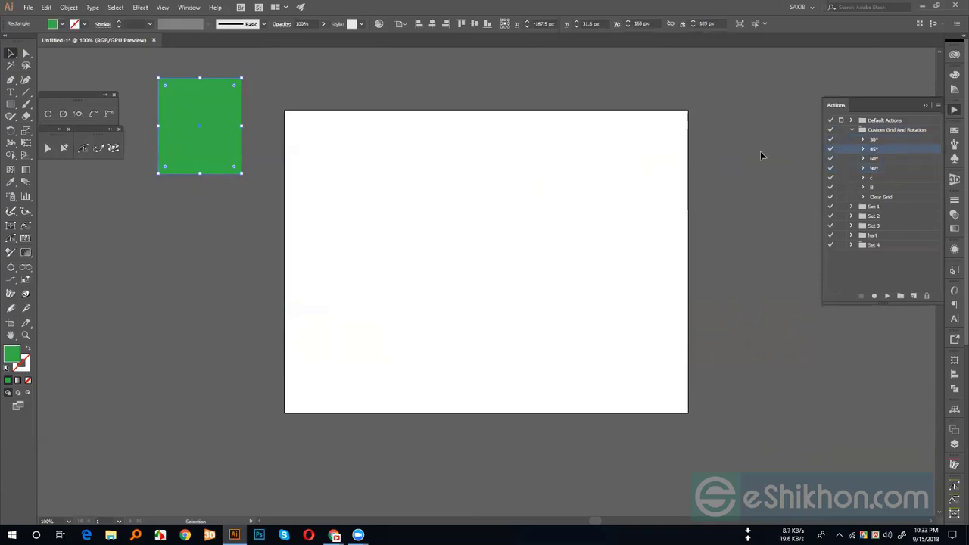
left_click(872, 139)
left_click(886, 296)
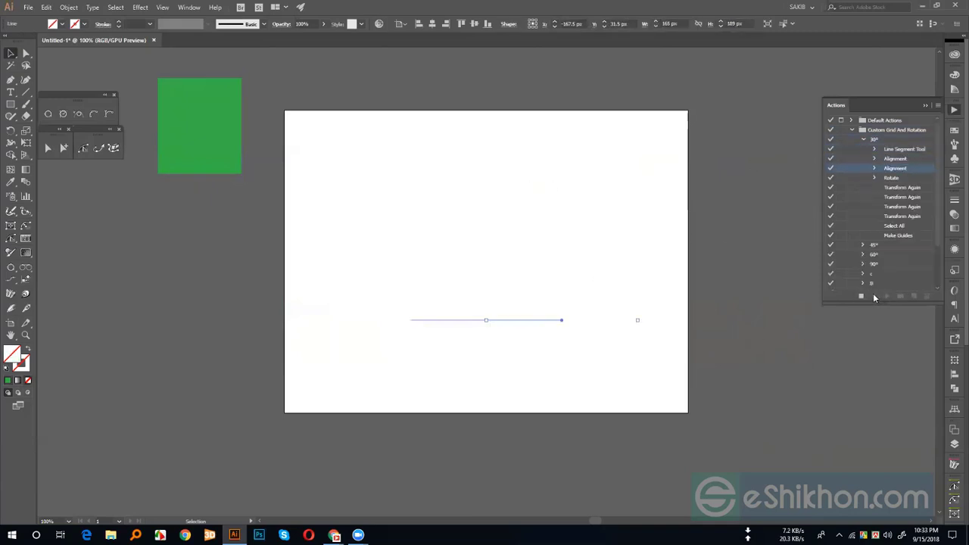
Step: Examine the radial guides close up and from afar, try to select them with a marquee, and collapse the 30° action
left_click_drag(377, 161, 630, 395)
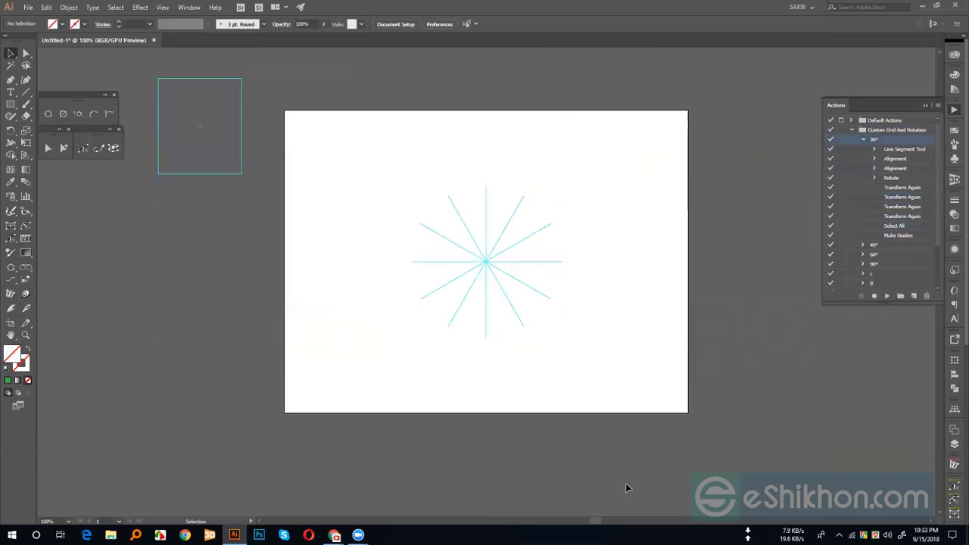
key("ctrl+plus")
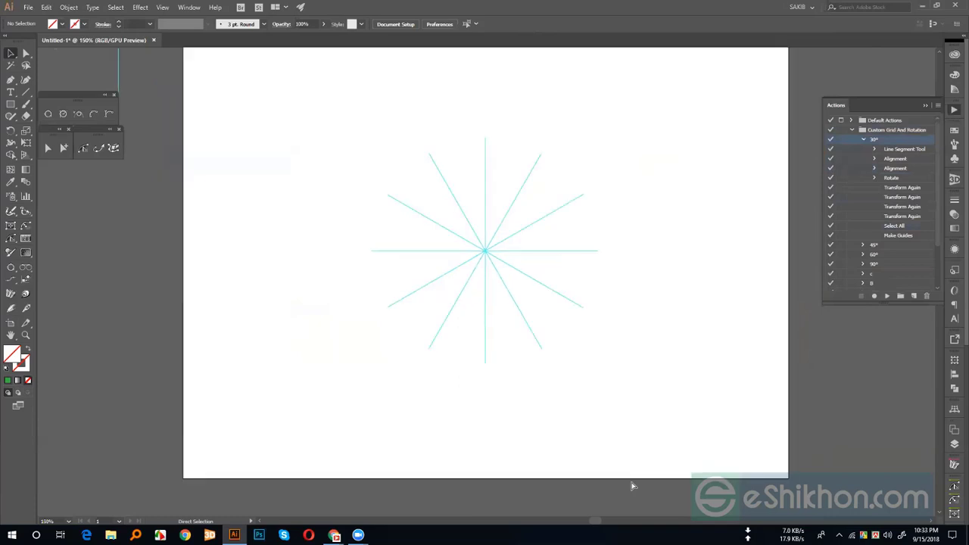
key("a")
key("v")
key("ctrl+minus")
key("ctrl+minus")
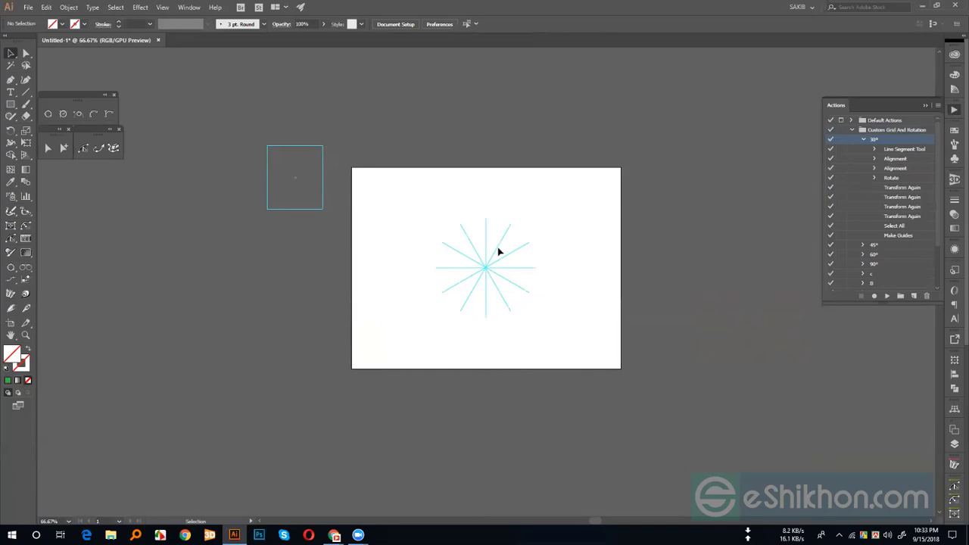
left_click_drag(422, 201, 550, 353)
left_click(863, 140)
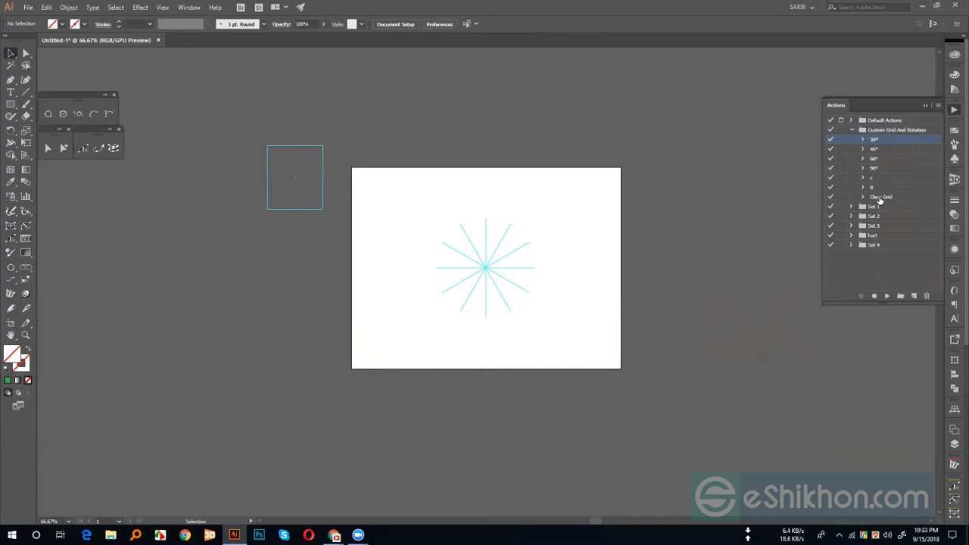
Step: Clear all guides from the document with the Clear Guides command
left_click(163, 8)
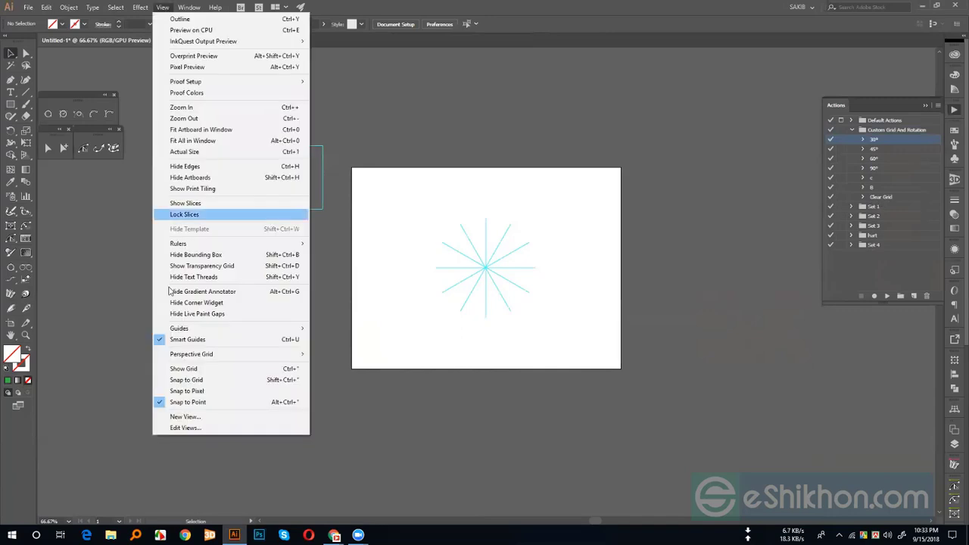
mouse_move(180, 328)
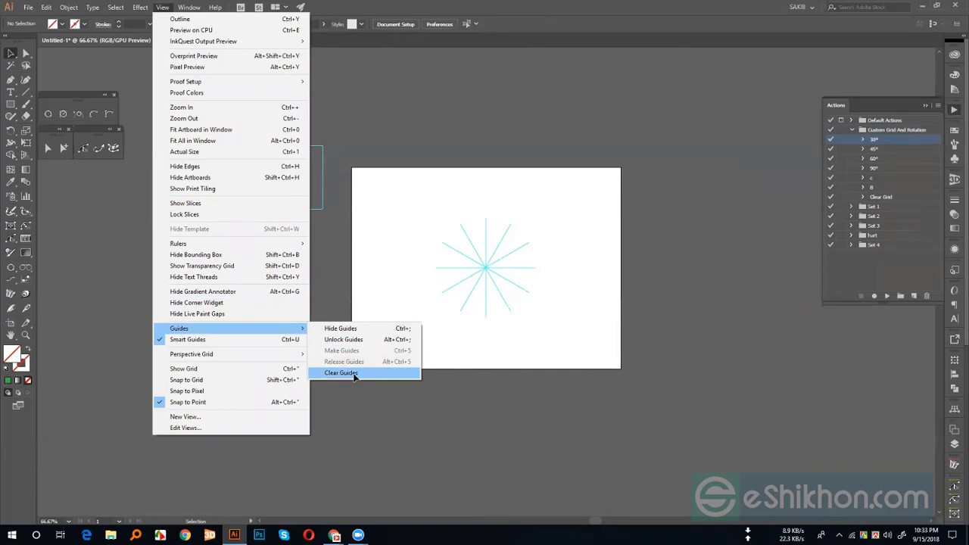
left_click(353, 374)
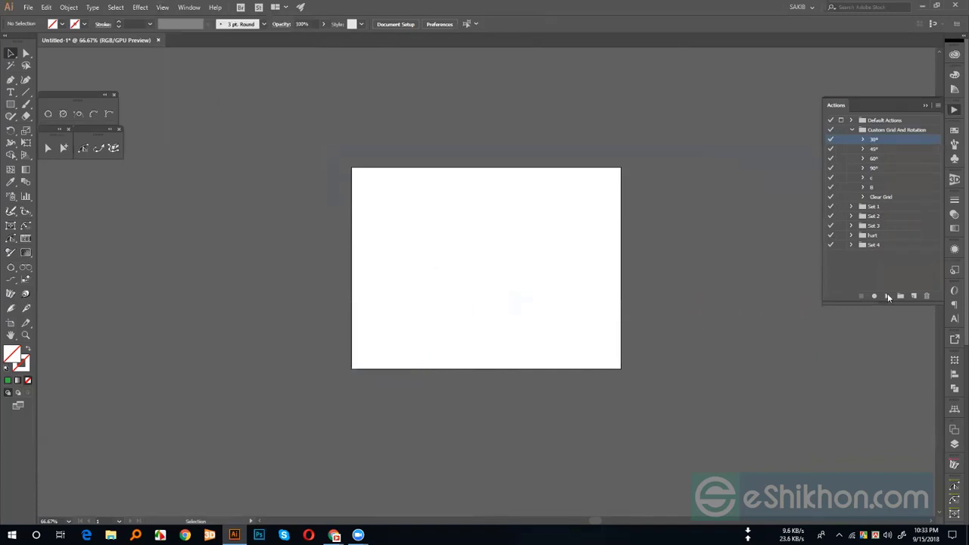
Step: Play the 30° action on the empty artboard and remove its guides with the Clear Grid action, collapsing both actions
left_click(887, 296)
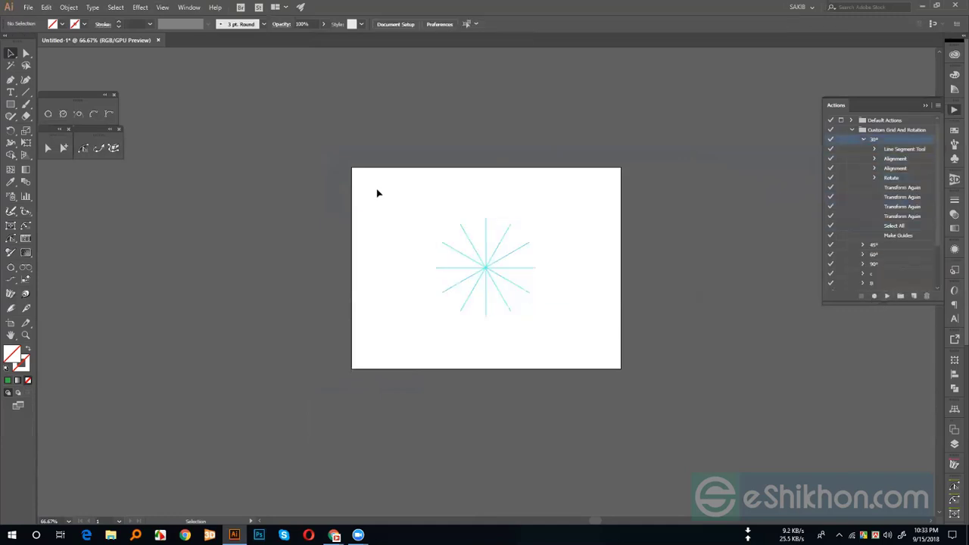
left_click_drag(379, 194, 622, 391)
left_click(865, 139)
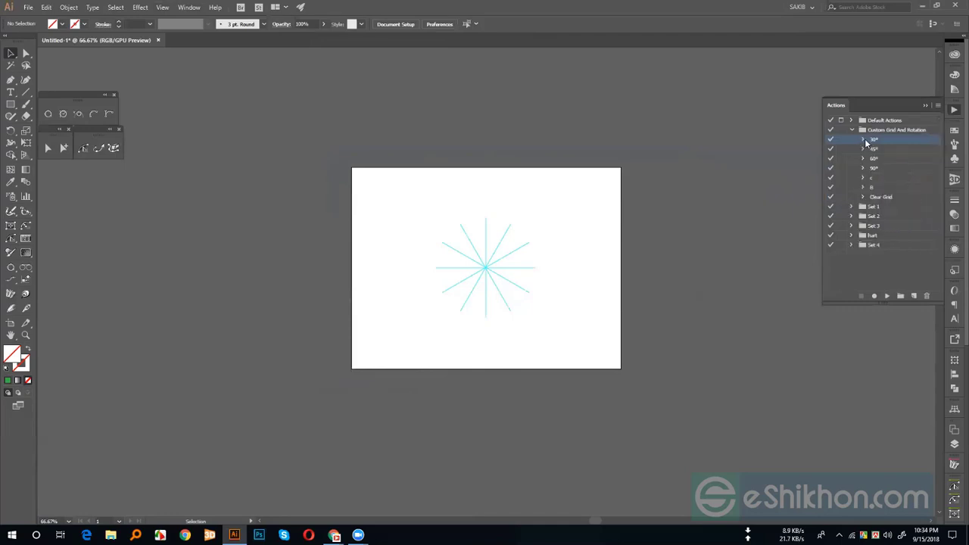
left_click(881, 198)
left_click(886, 297)
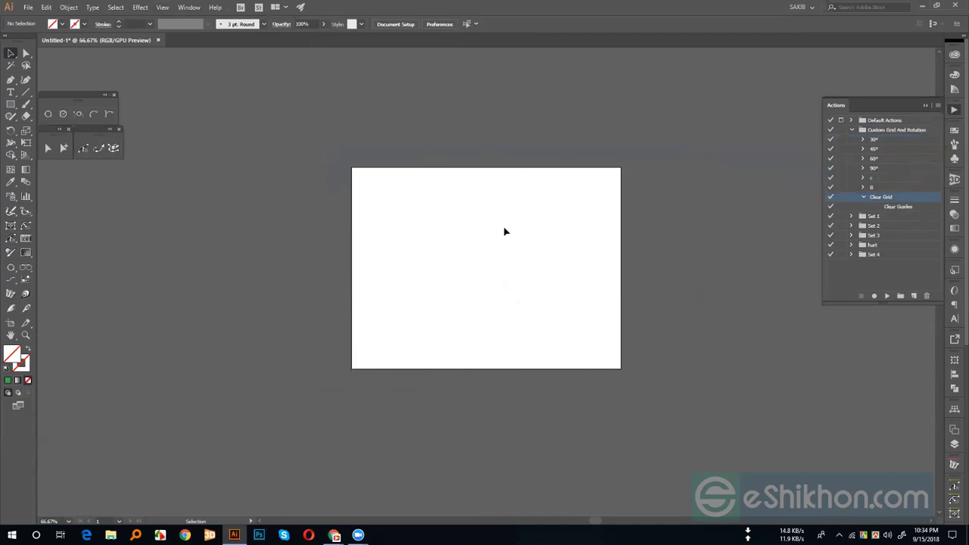
left_click(864, 197)
Step: Draw six rectangles on and around the artboard and play the 30° action with them present
left_click(11, 105)
mouse_move(210, 119)
left_mouse_down()
mouse_move(250, 159)
mouse_move(612, 124)
mouse_move(622, 225)
mouse_move(697, 329)
mouse_move(359, 381)
left_mouse_up()
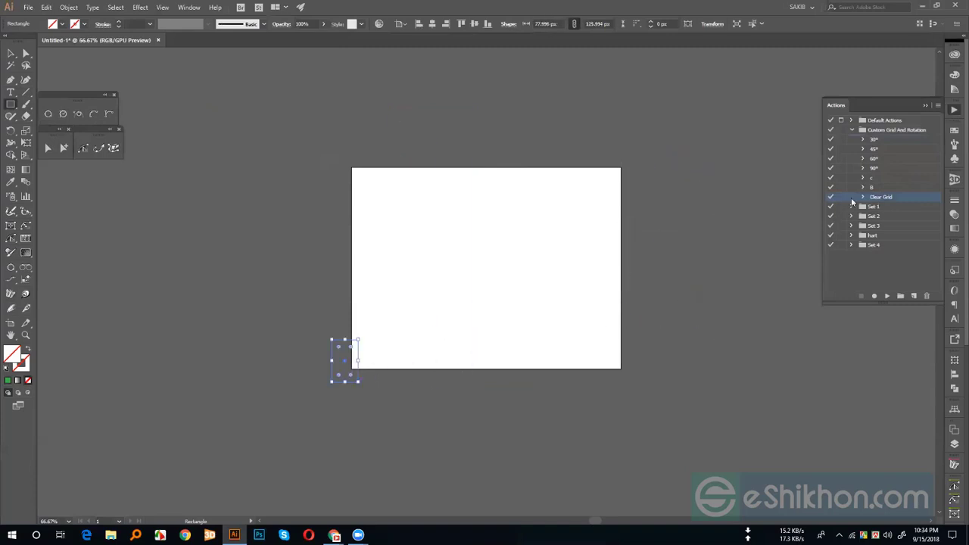
left_click(875, 140)
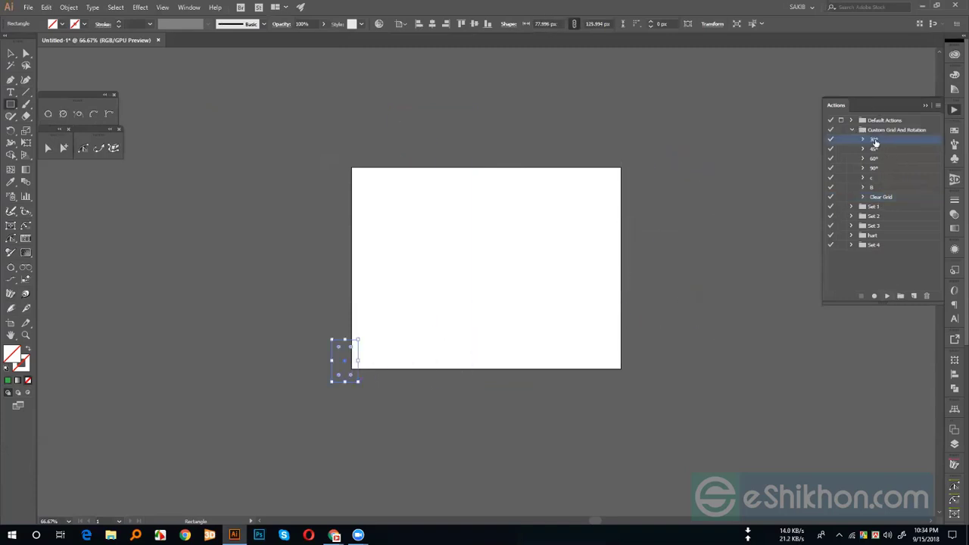
left_click(884, 295)
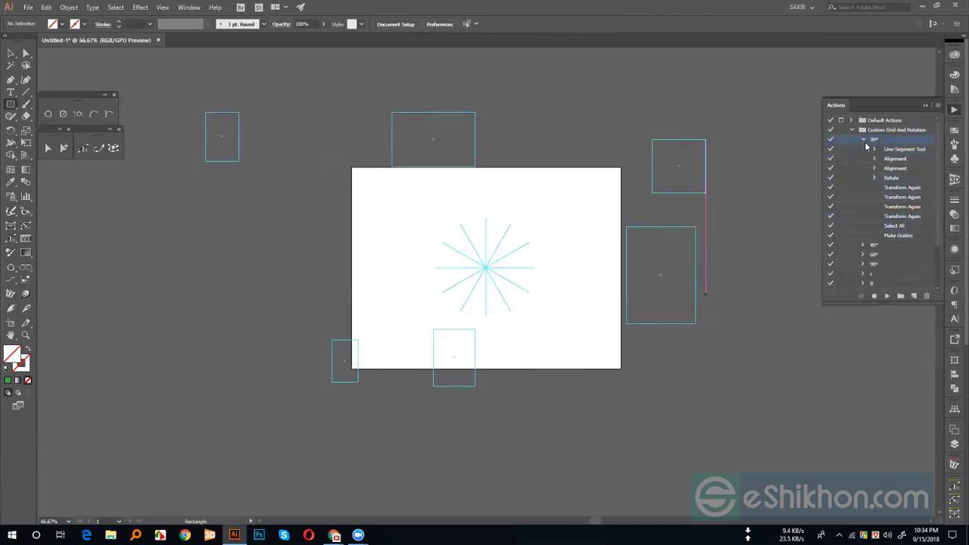
left_click(863, 140)
Step: Play the Clear Grid action to remove all guides and rebuild the radial guides with the 30° action
left_click(882, 197)
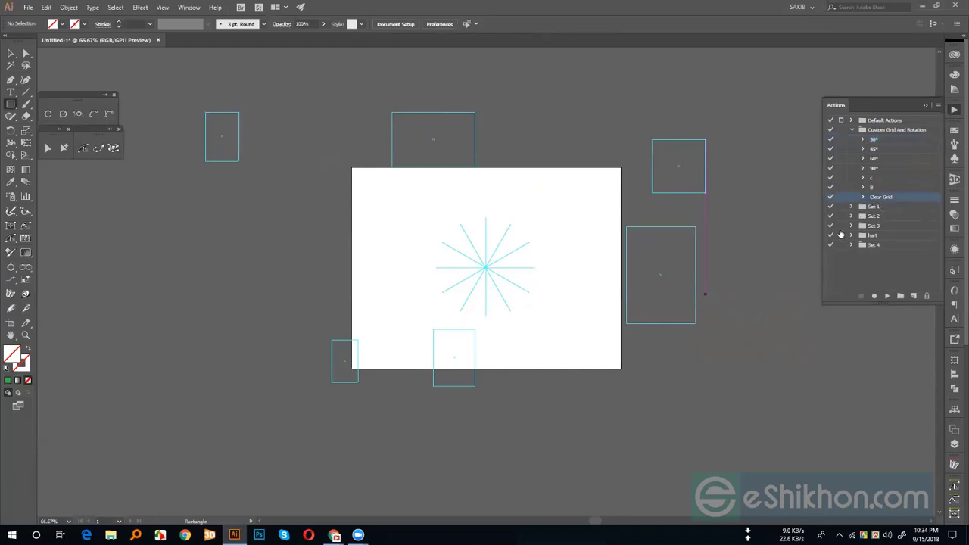
left_click(887, 296)
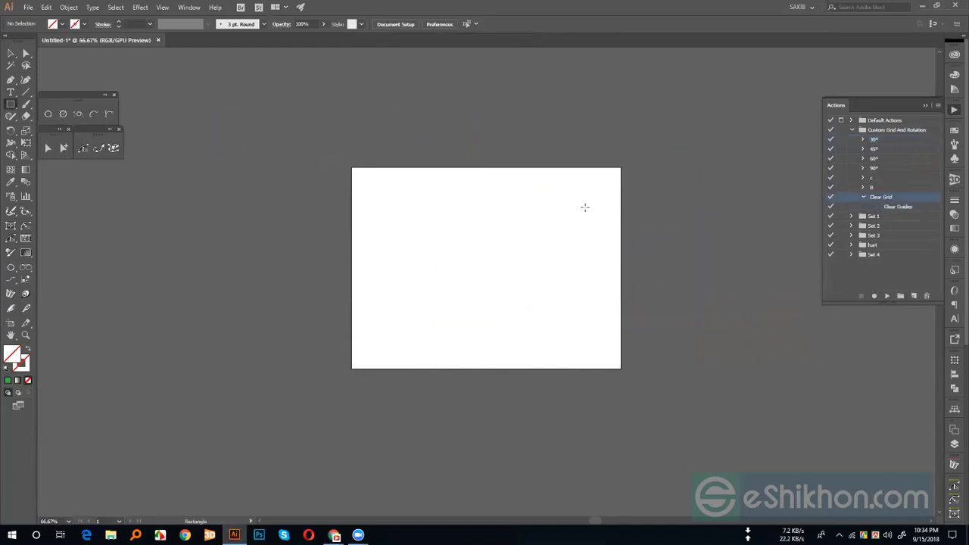
left_click(890, 142)
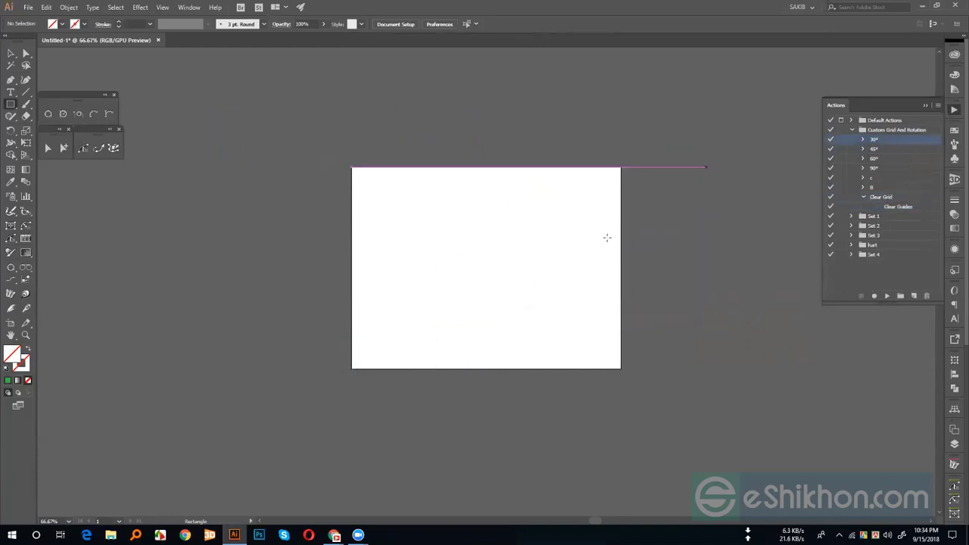
left_click(888, 296)
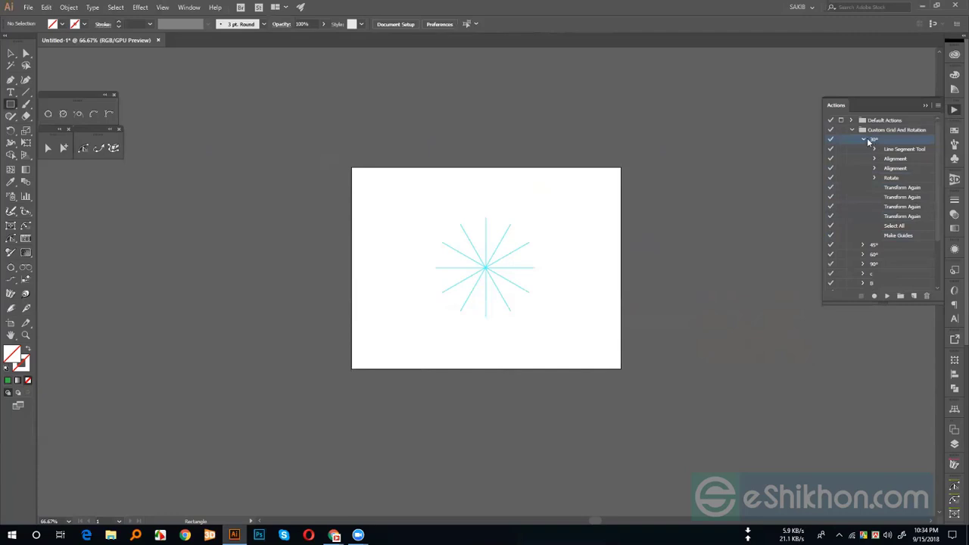
left_click(863, 140)
Step: Play action c to create the ring of small leaf shapes around the centre of the radial guides
left_click(872, 178)
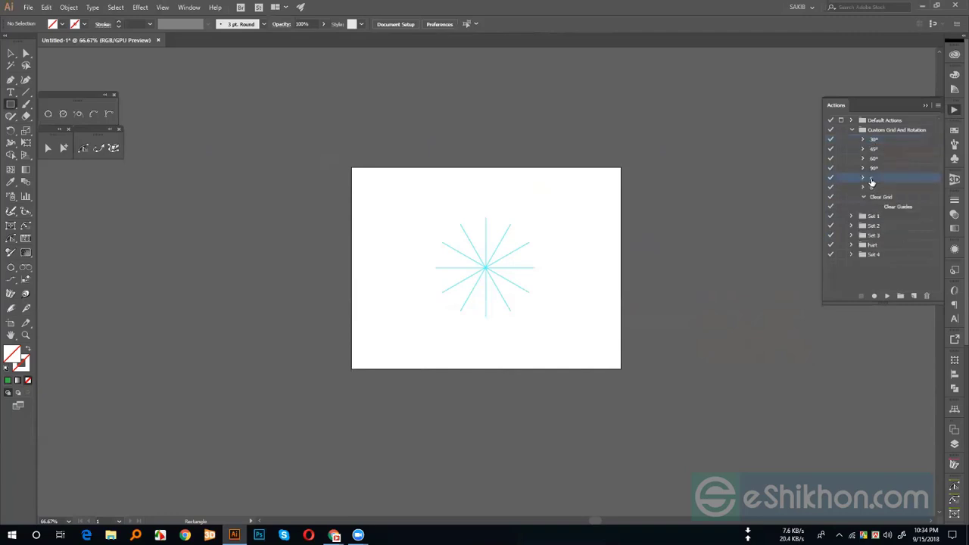
left_click(900, 190)
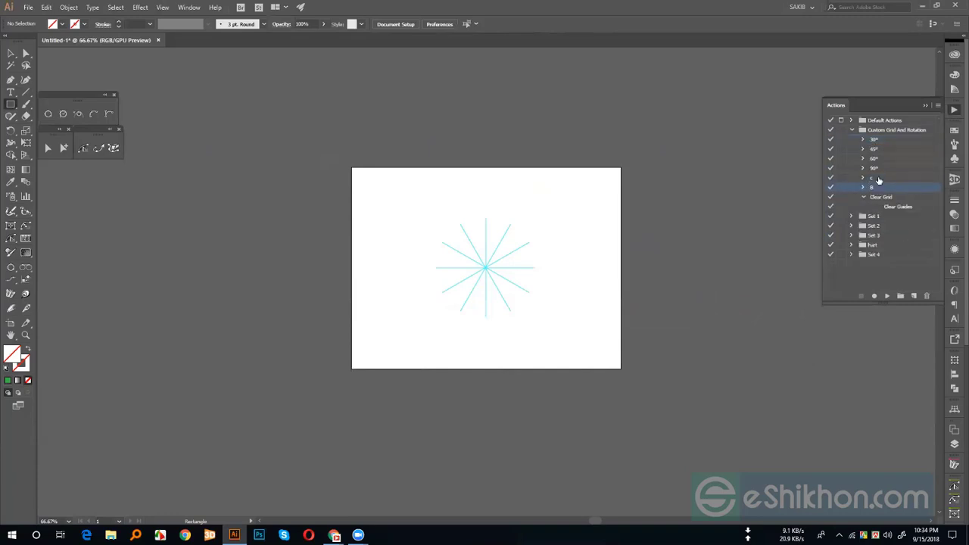
left_click(873, 179)
left_click(888, 296)
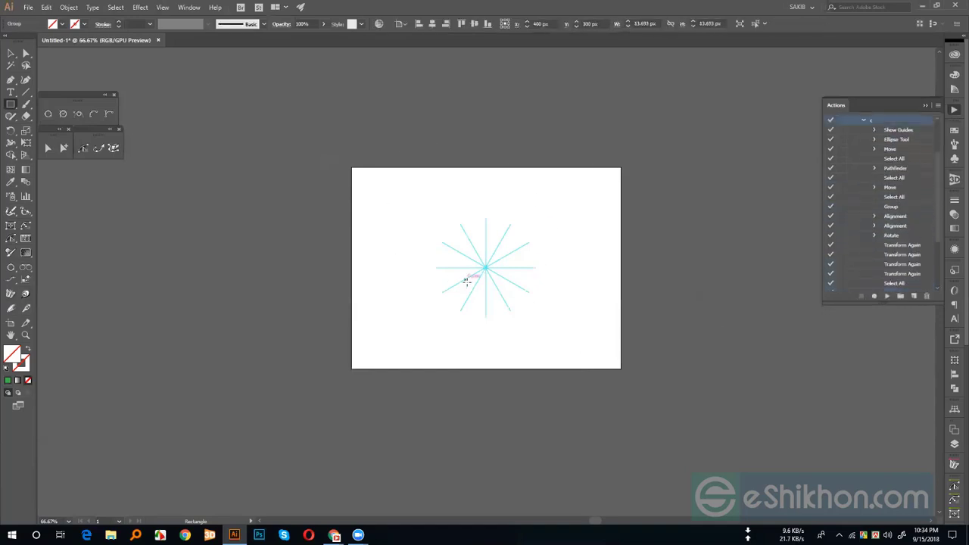
scroll(466, 281, "up", 4)
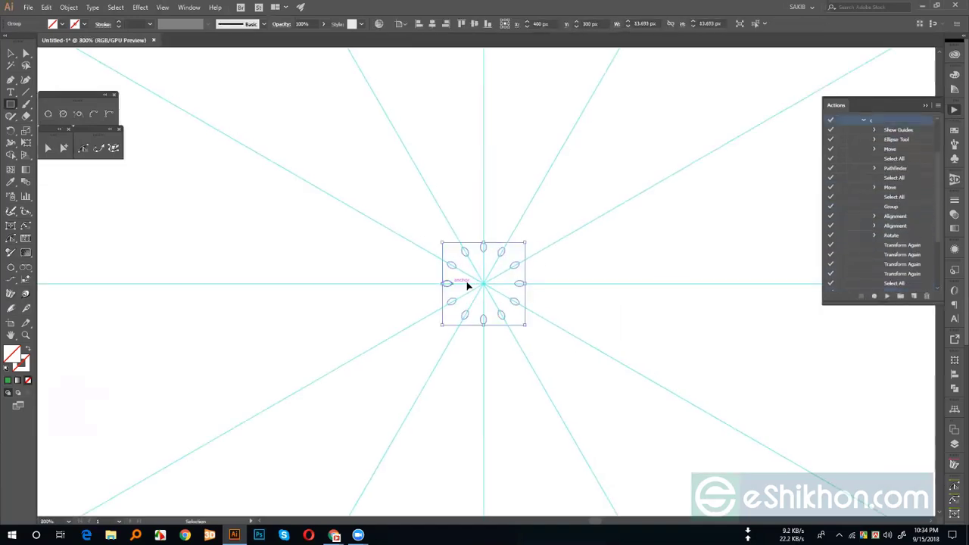
key("ctrl+plus")
key("ctrl+plus")
key("ctrl+plus")
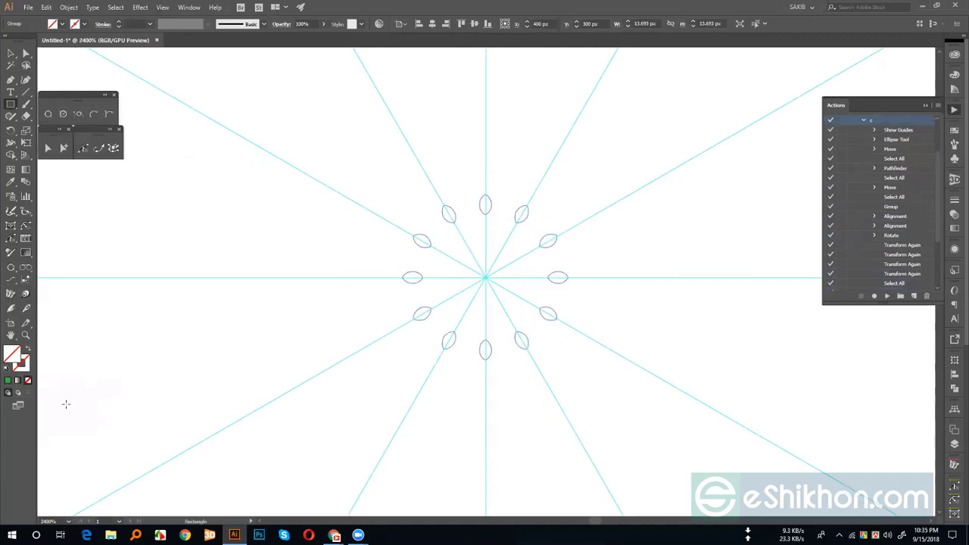
Step: Fill the ring of leaf shapes with green 39b54a and deselect it
key("alt+F9")
left_click(8, 380)
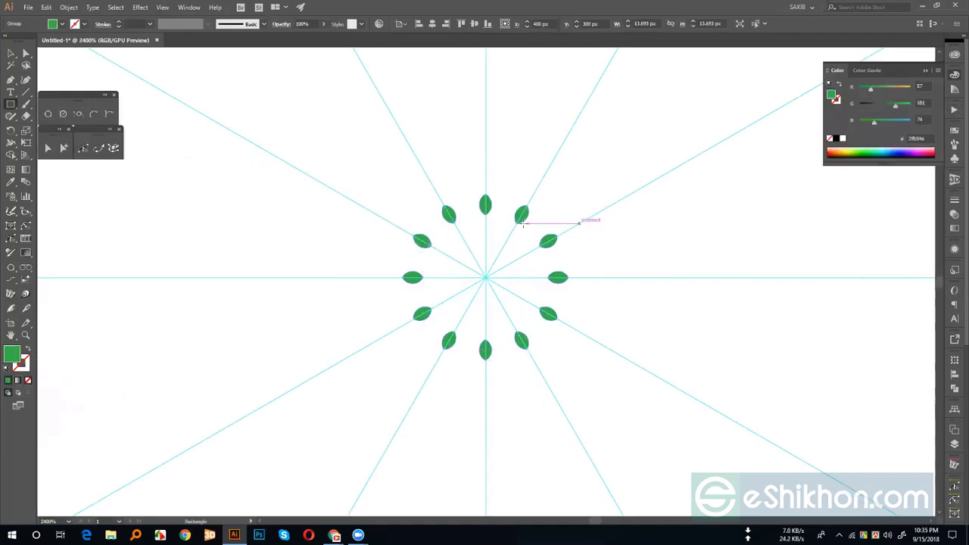
key("v")
left_click(520, 274)
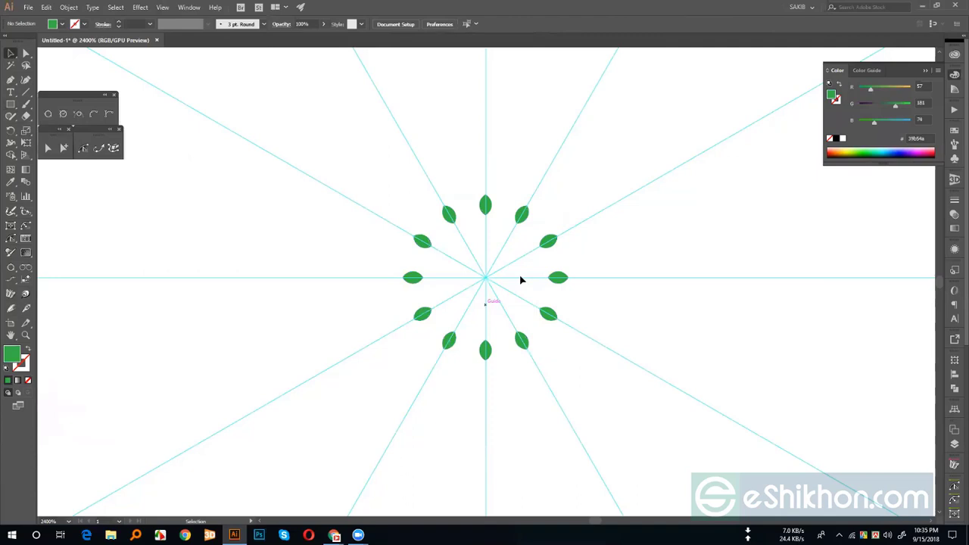
Step: Try running action B from the Custom Grid And Rotation set while the leaf ring is on the artboard
left_click(489, 205)
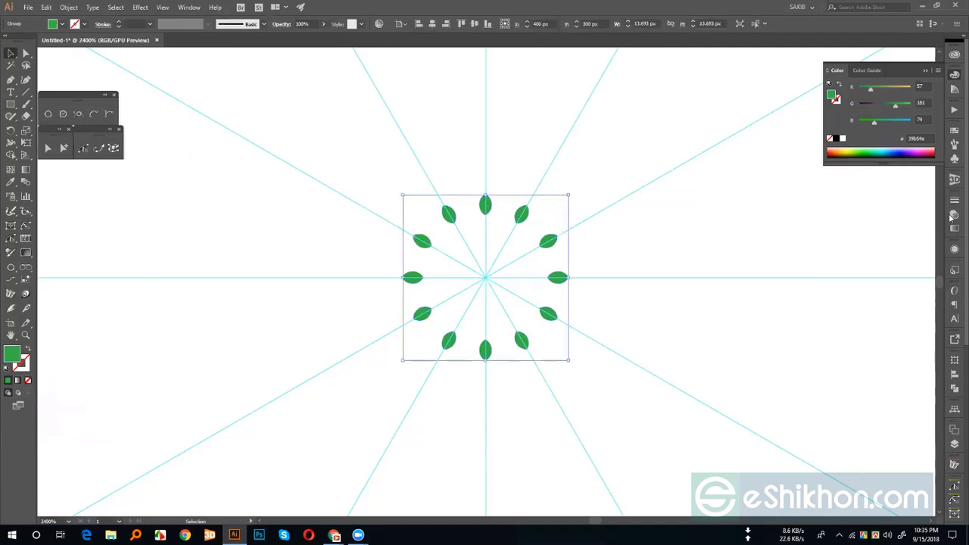
left_click(954, 108)
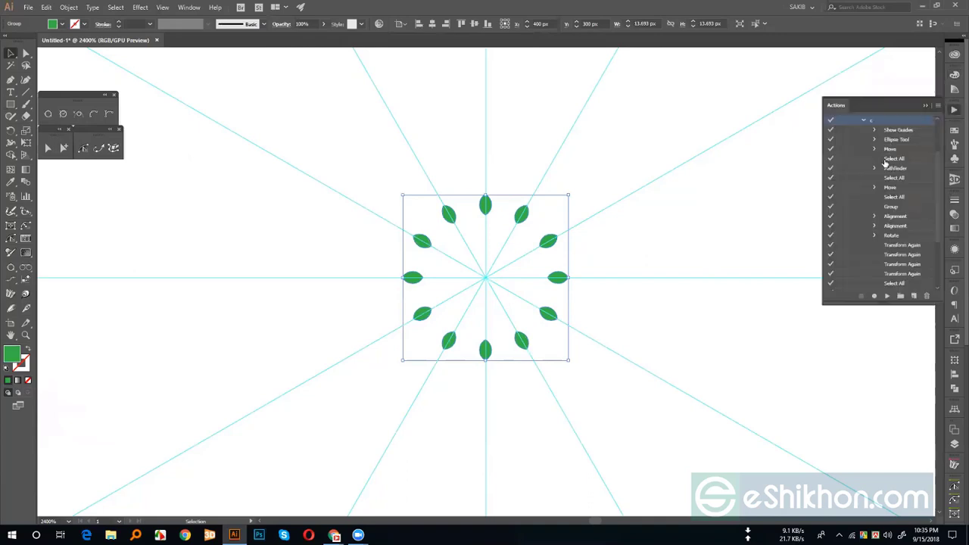
left_click(866, 121)
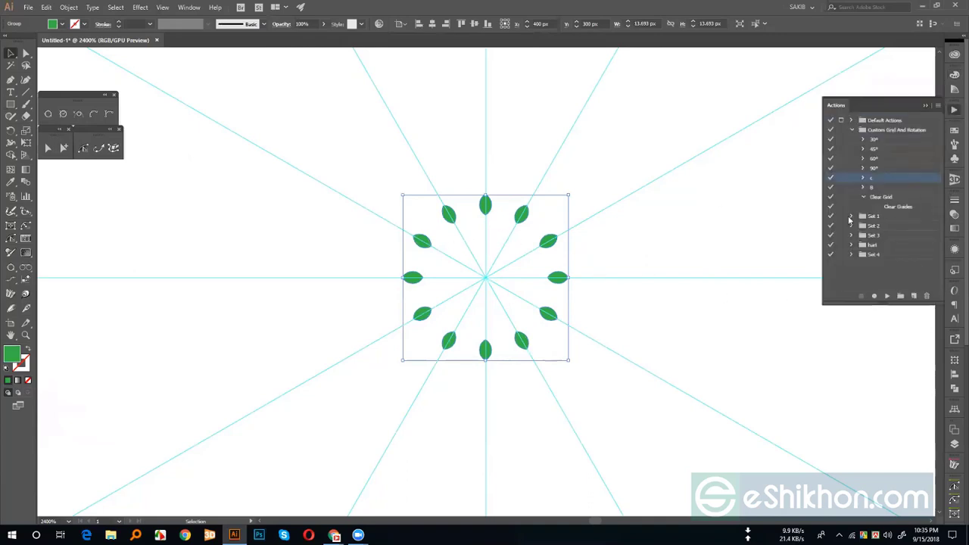
left_click(869, 188)
left_click(872, 187)
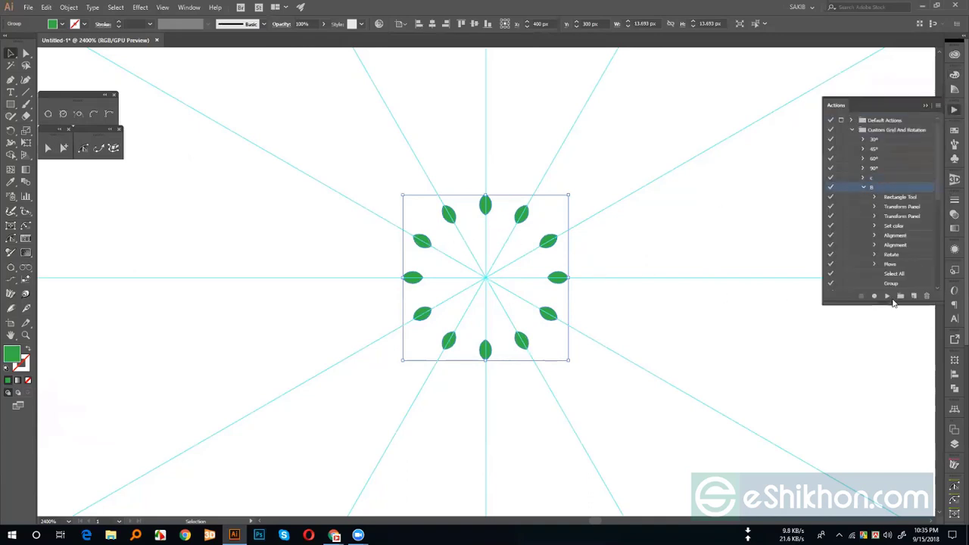
left_click(889, 297)
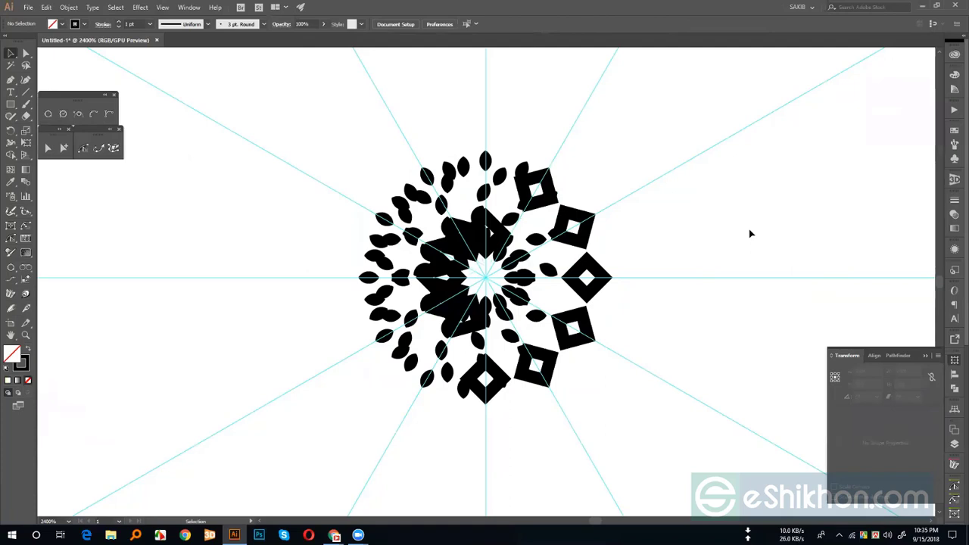
key("a")
key("v")
left_click(592, 241)
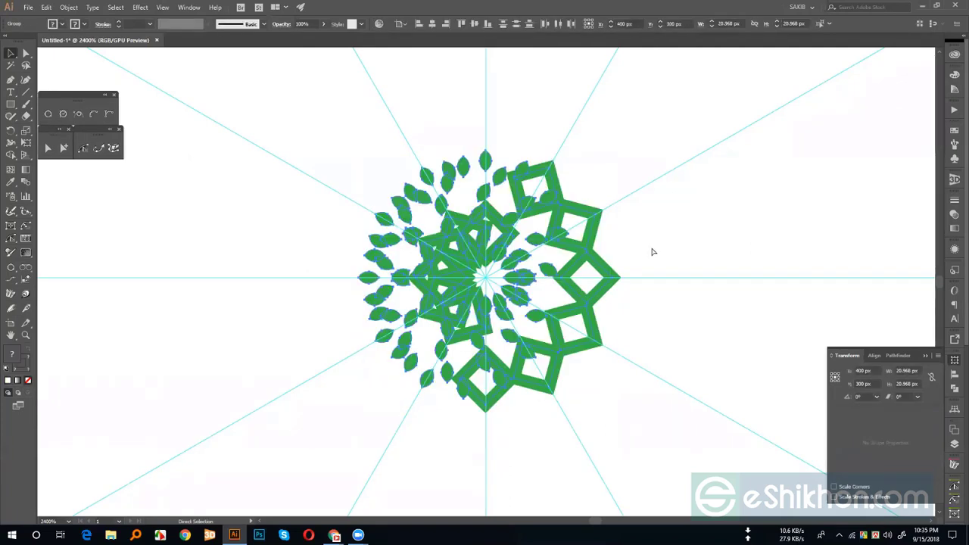
Step: Undo everything action B produced and the leaf ring, leaving only the radial guides on the artboard
key("ctrl+z")
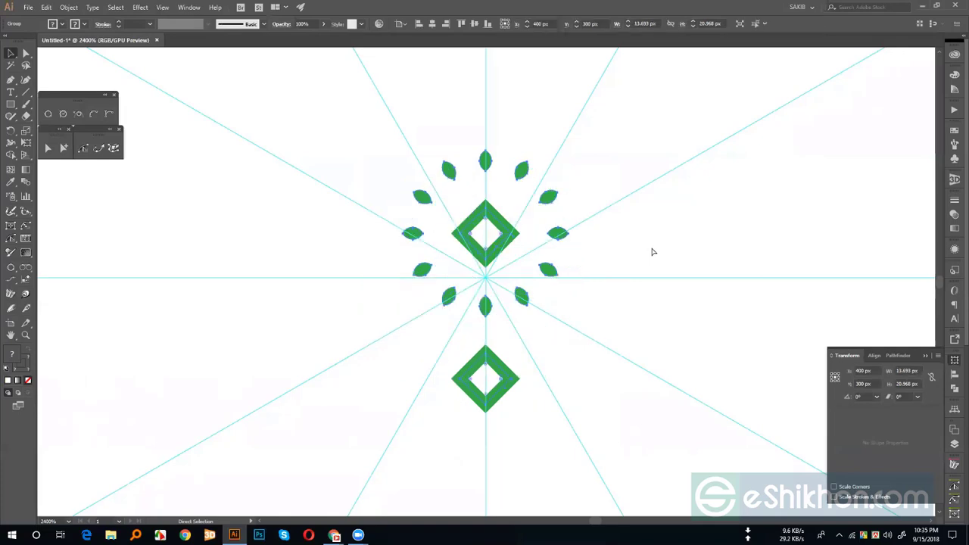
key("ctrl+z")
key("ctrl+z")
key("ctrl+z")
key("ctrl+z")
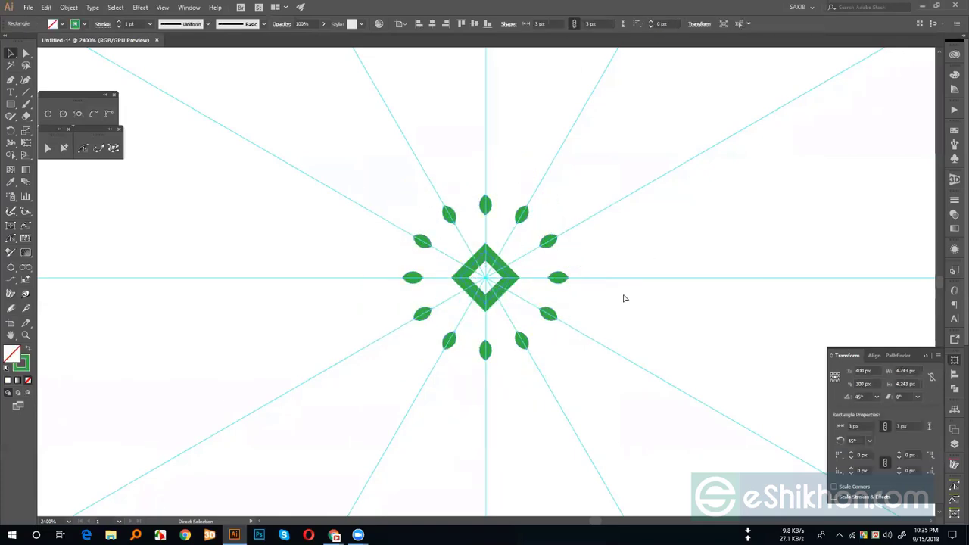
key("ctrl+z")
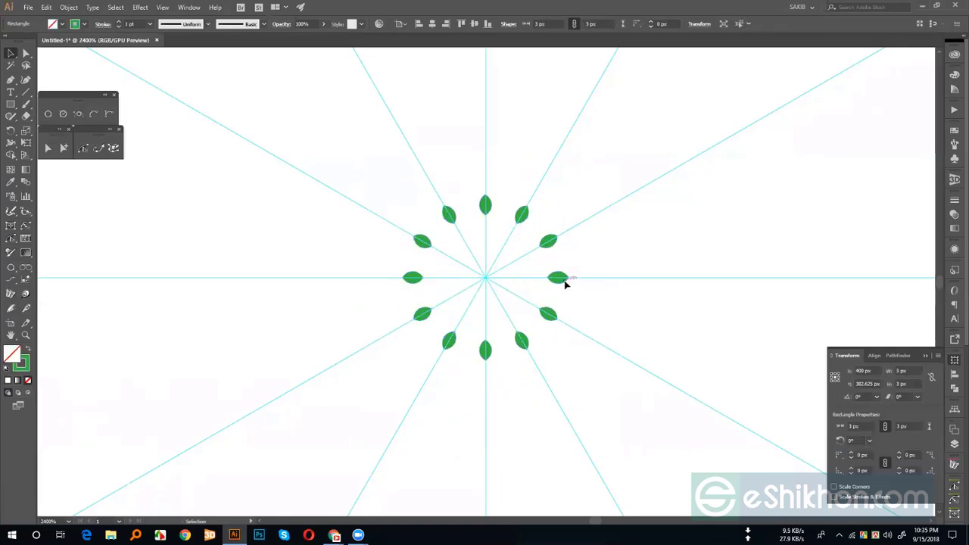
key("ctrl+z")
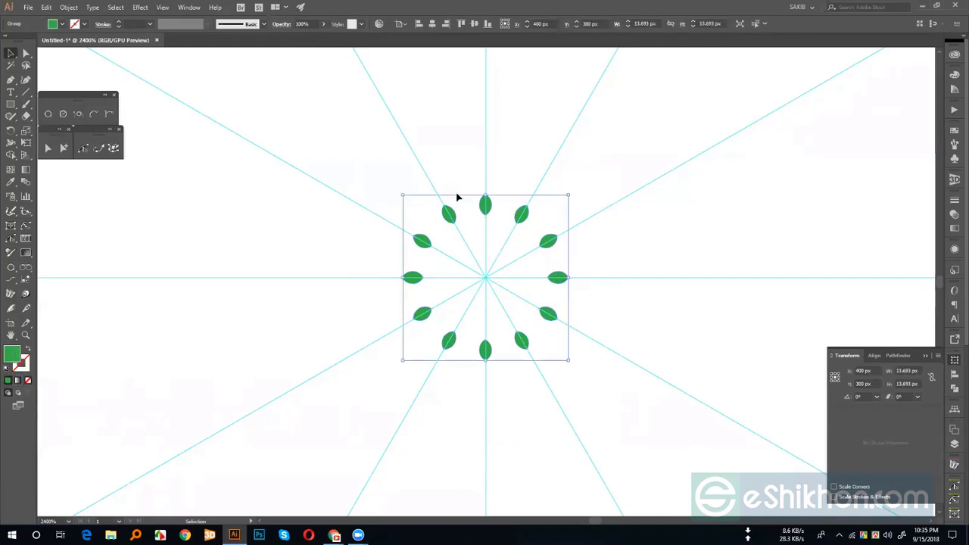
key("ctrl+z")
key("ctrl+z")
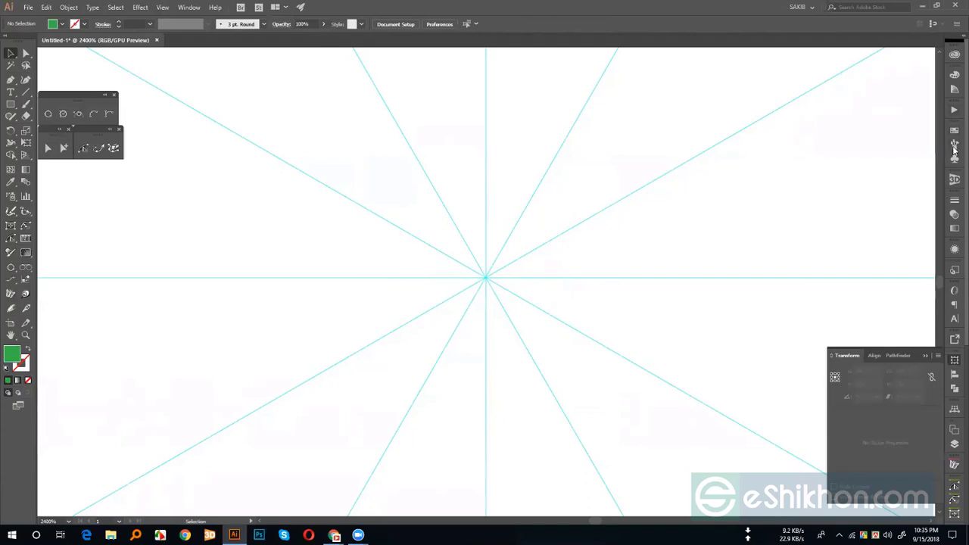
Step: Run action B on the empty artboard, and delete all the squares it generates
left_click(954, 109)
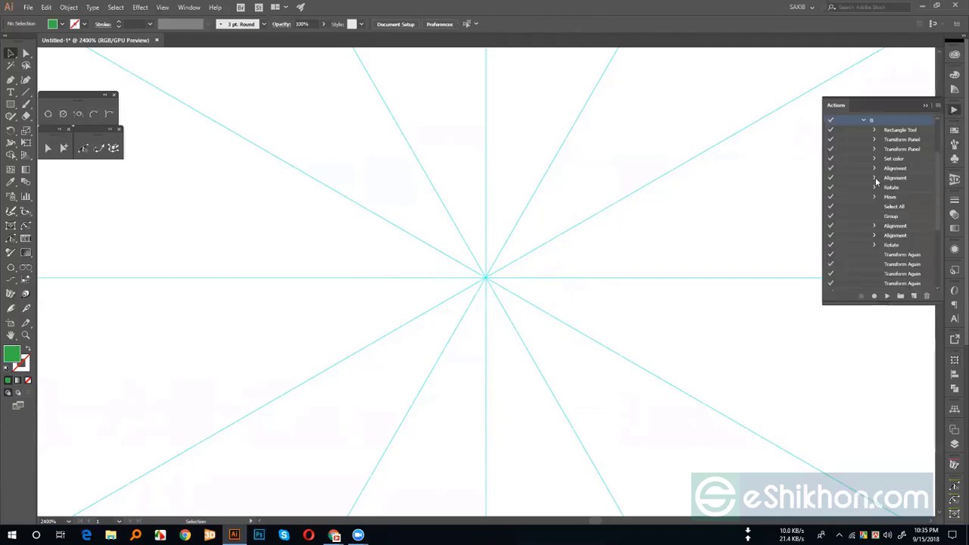
left_click(864, 120)
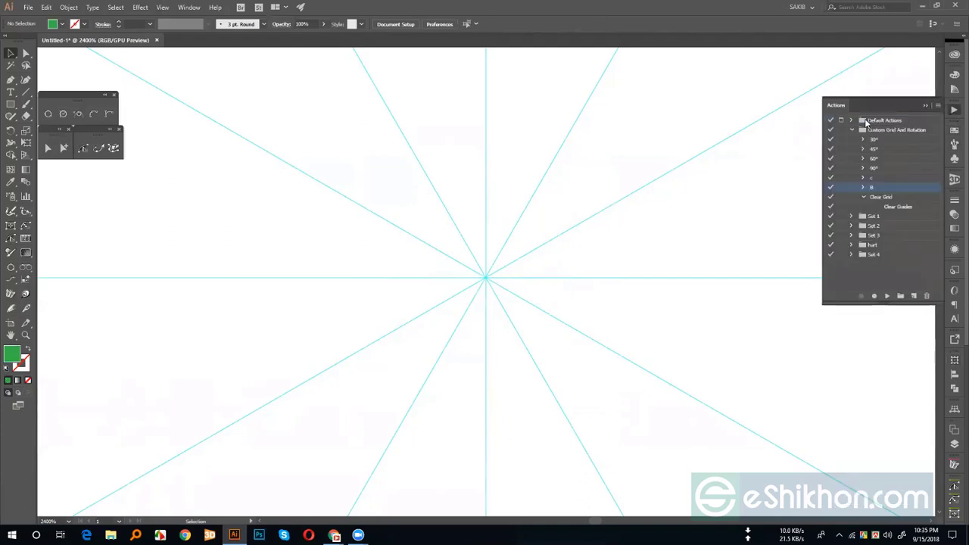
left_click(888, 297)
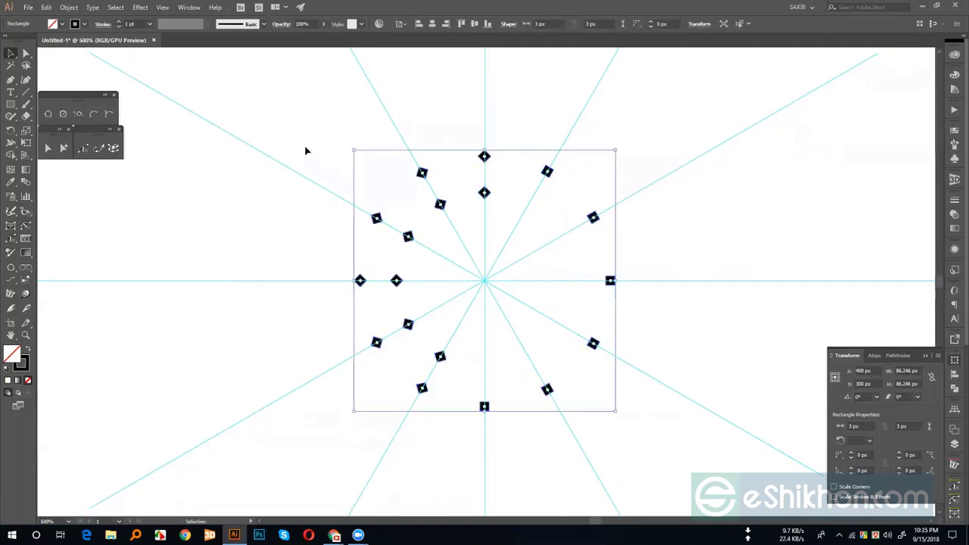
left_click_drag(284, 130, 671, 455)
key("Delete")
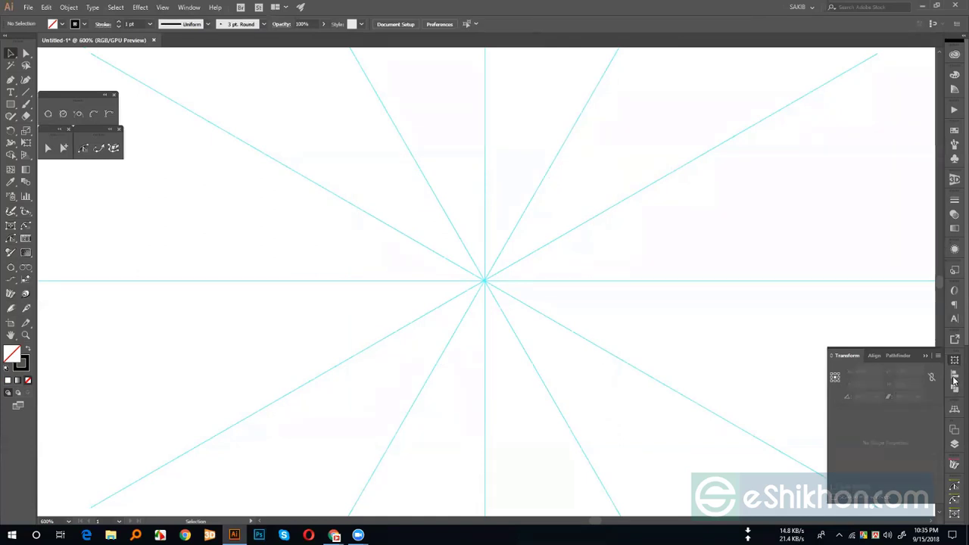
Step: Check that object alignment is set to Align to Artboard
key("shift+F7")
left_click(932, 438)
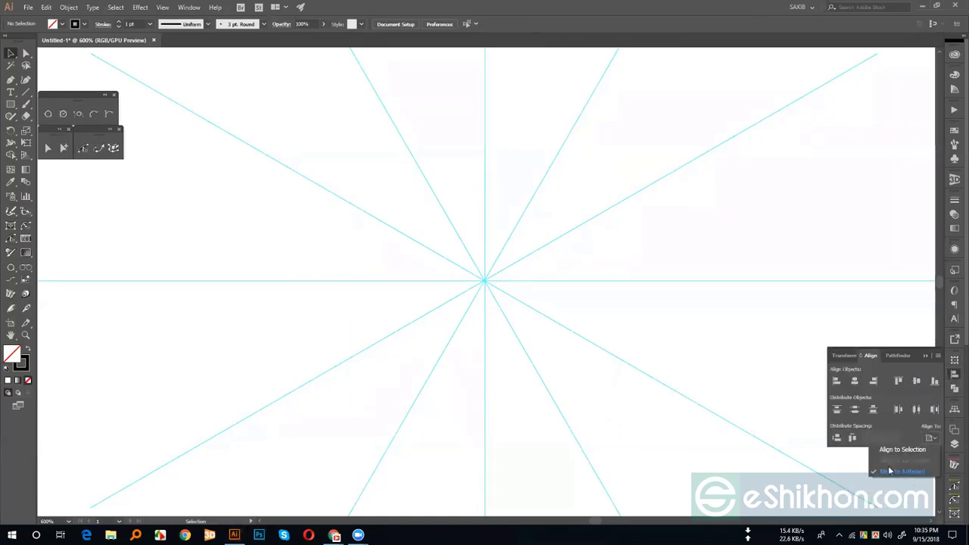
key("Escape")
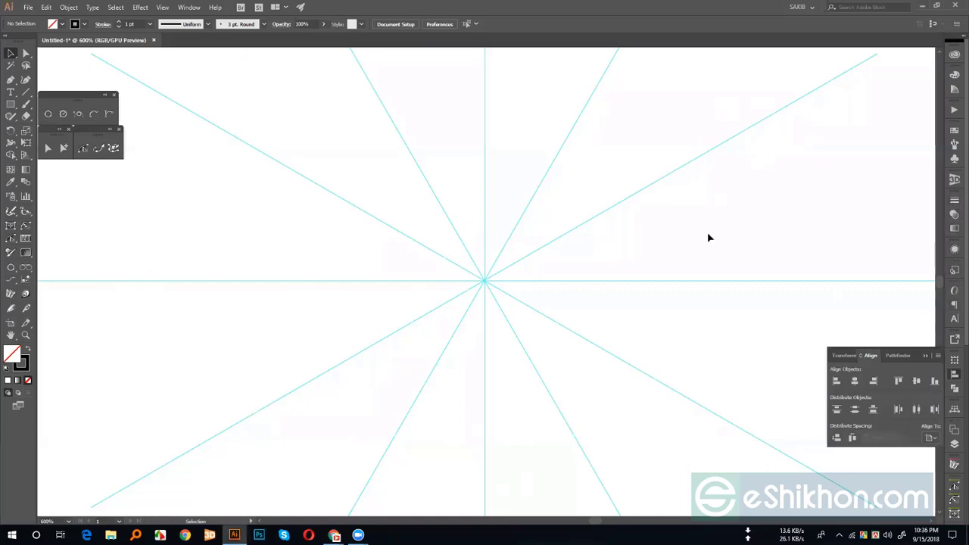
Step: Run action B again and scale the diamond ring up around its centre to about 36 px wide
key("a")
left_click(954, 112)
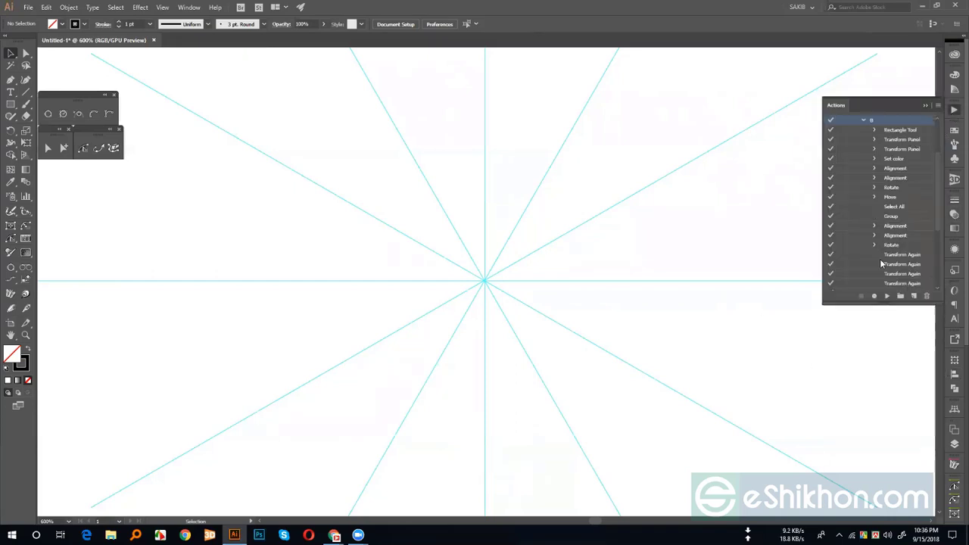
left_click(888, 298)
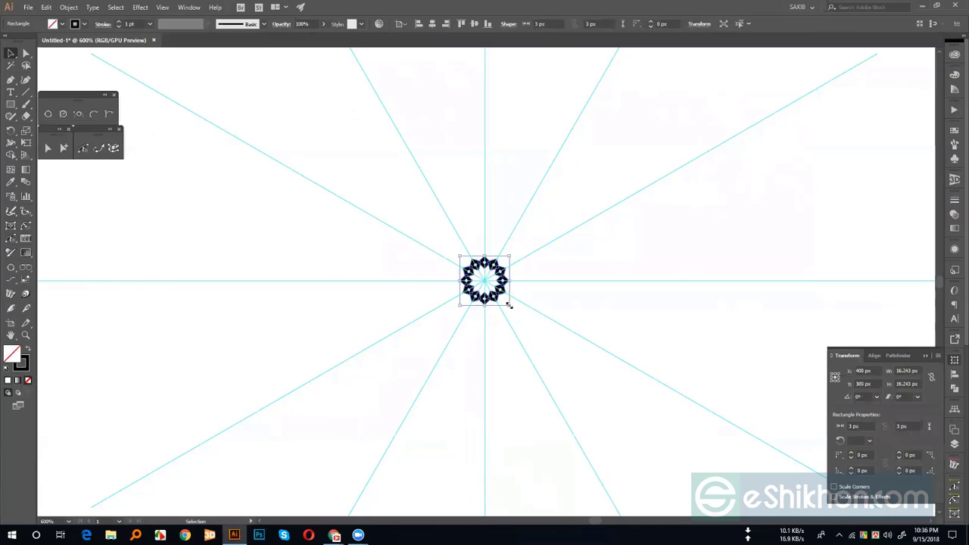
left_click_drag(510, 305, 569, 302)
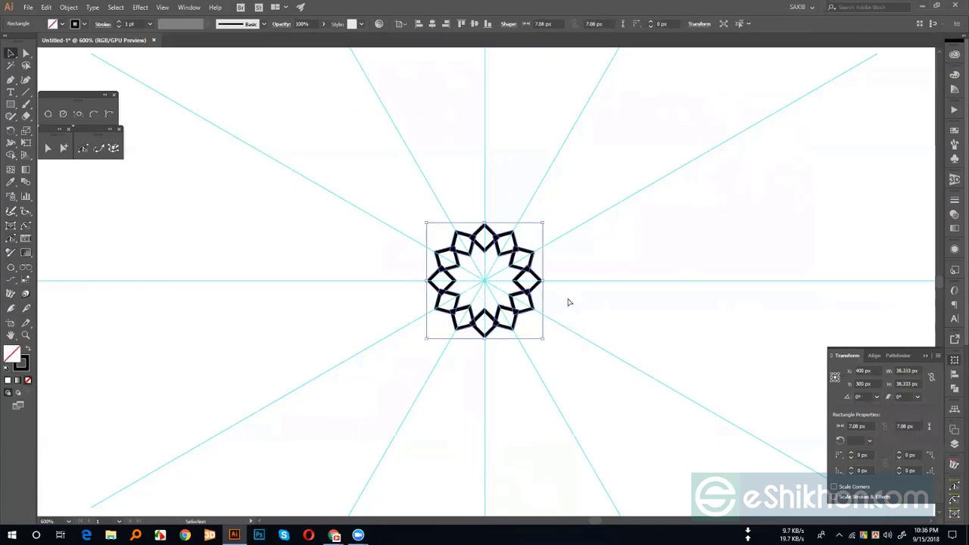
Step: Generate the green leaf ring with action c and scale it up so each leaf sits inside a diamond
key("a")
key("ctrl+alt+3")
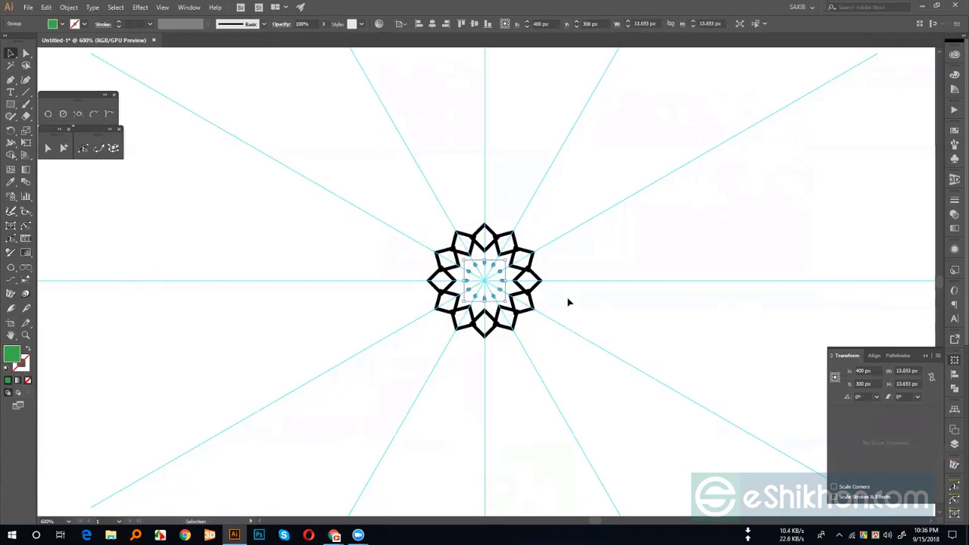
left_click_drag(505, 301, 534, 334)
left_click(601, 331)
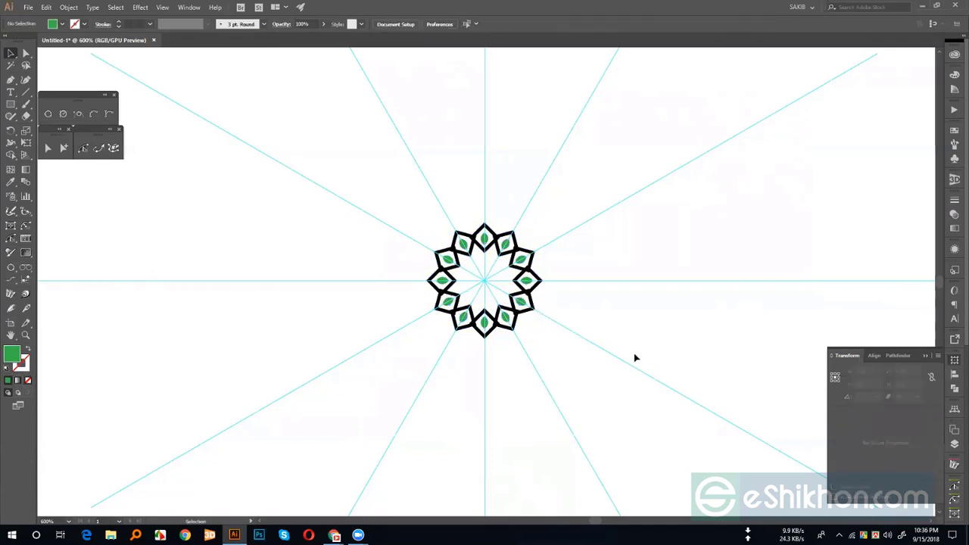
Step: Inspect the combined diamond and leaf pattern up close, and delete it from the artboard
left_click(539, 282)
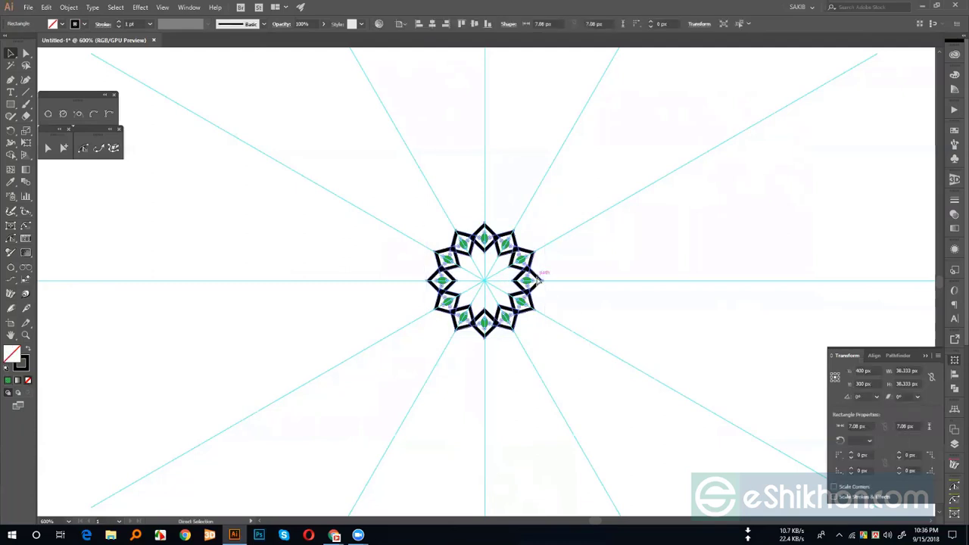
key("ctrl+equal")
key("ctrl+equal")
key("ctrl+equal")
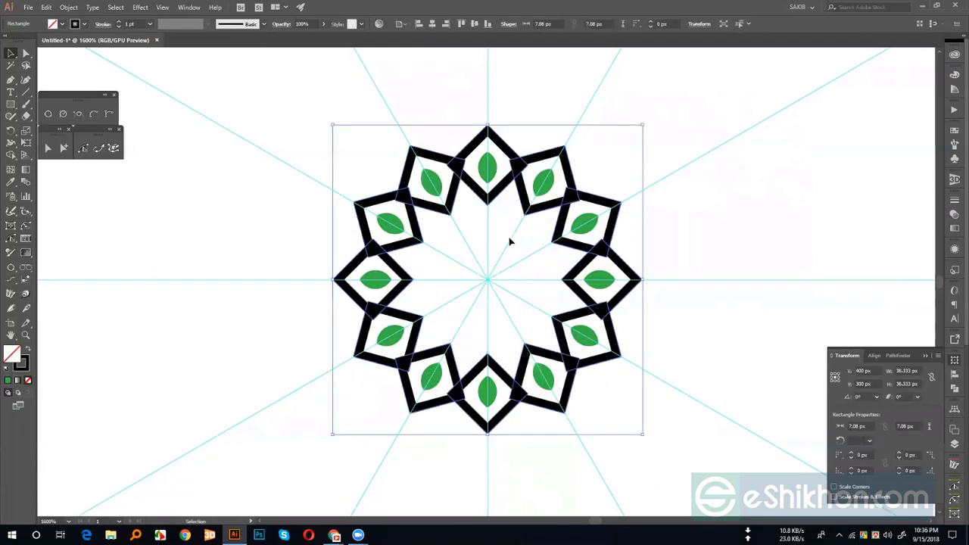
left_click(604, 346)
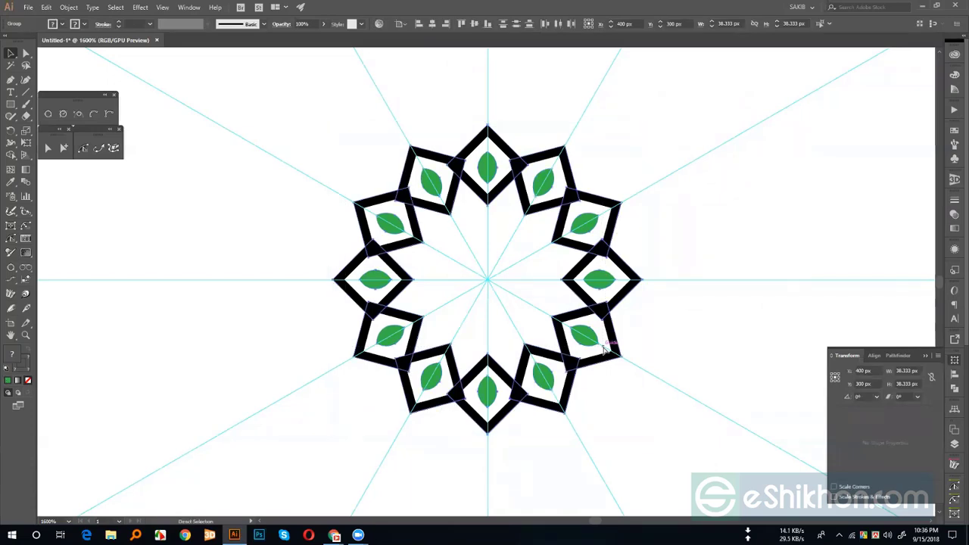
key("ctrl+minus")
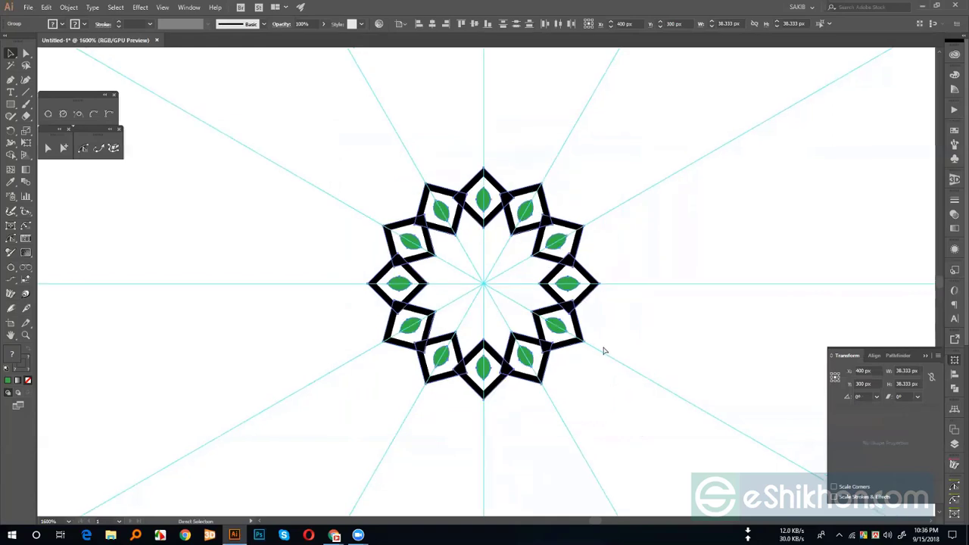
key("ctrl+minus")
key("ctrl+minus")
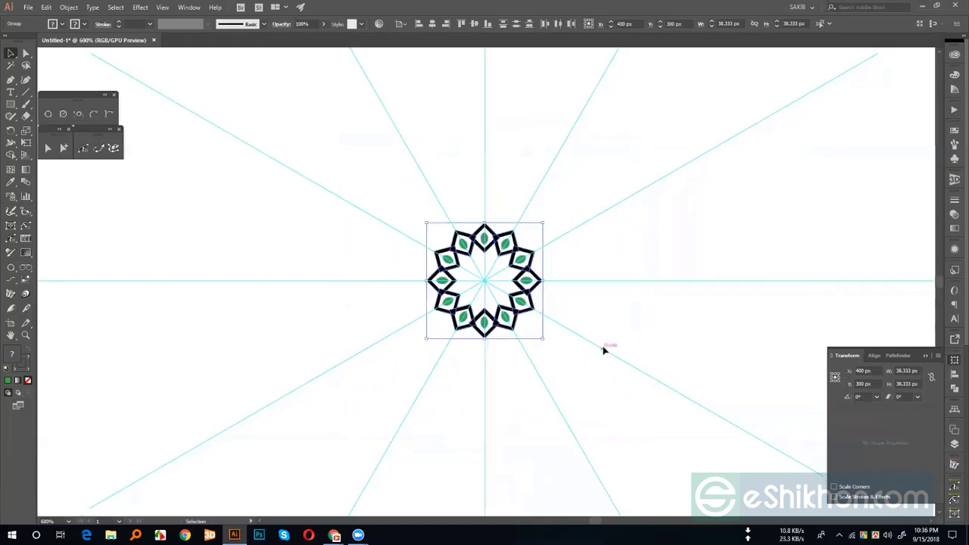
key("Delete")
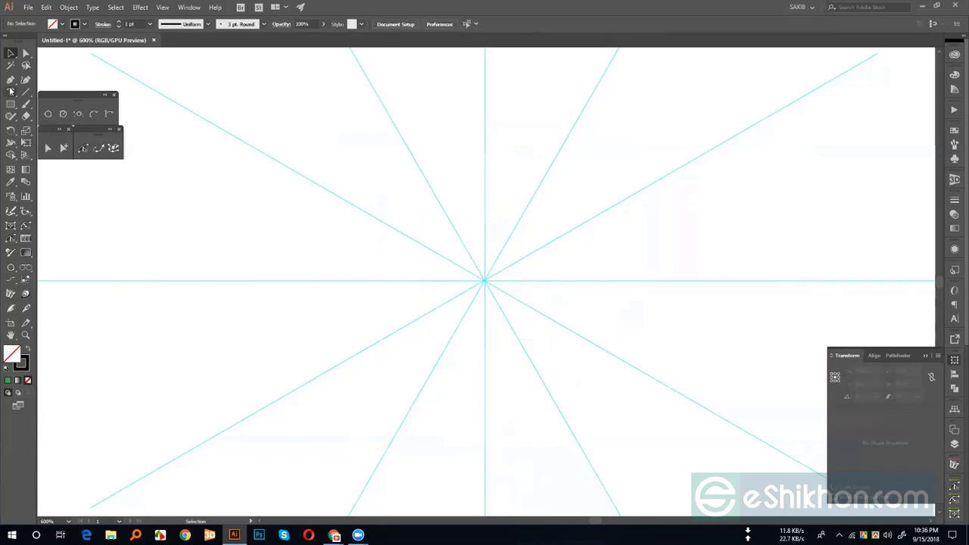
Step: Examine the recorded Rectangle Tool, first Transform Panel and Set color settings in action B
left_click(955, 110)
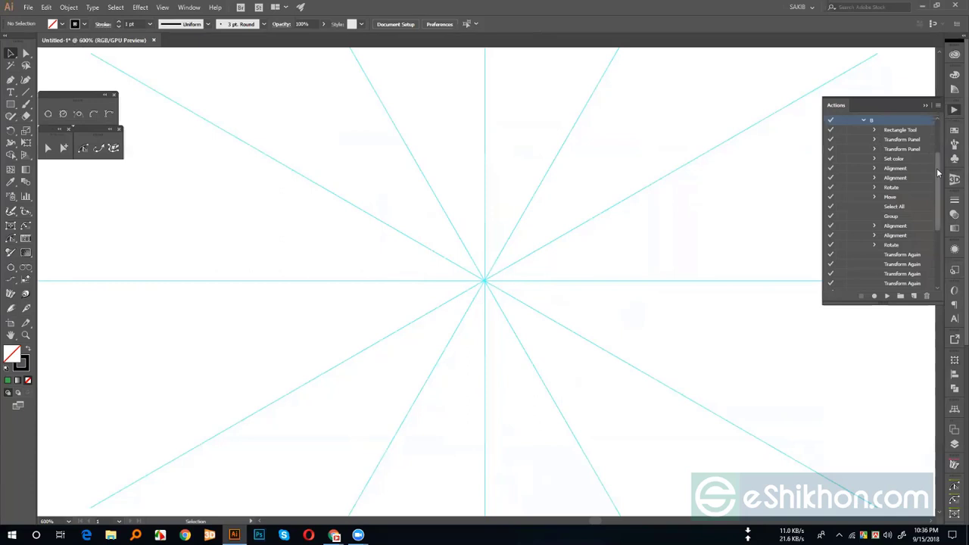
left_click_drag(939, 177, 941, 163)
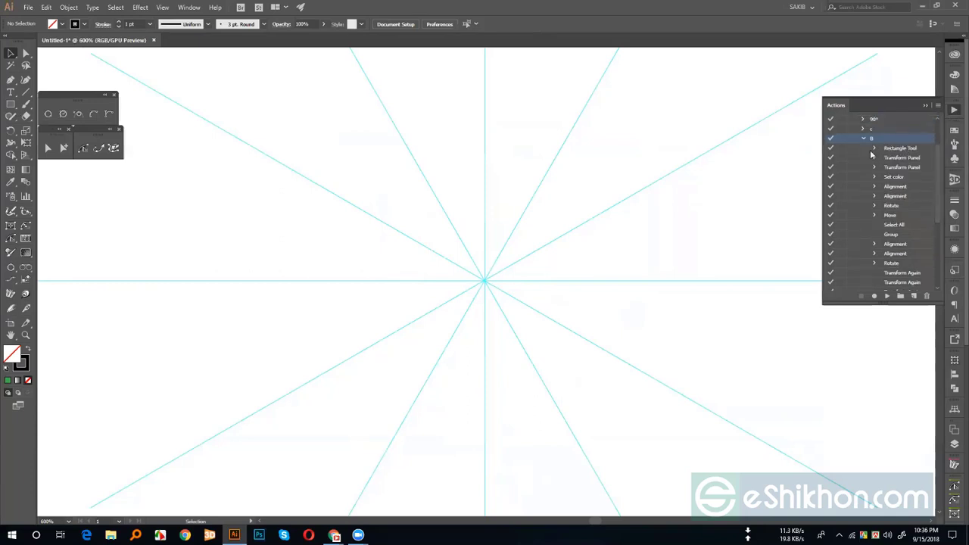
left_click(875, 148)
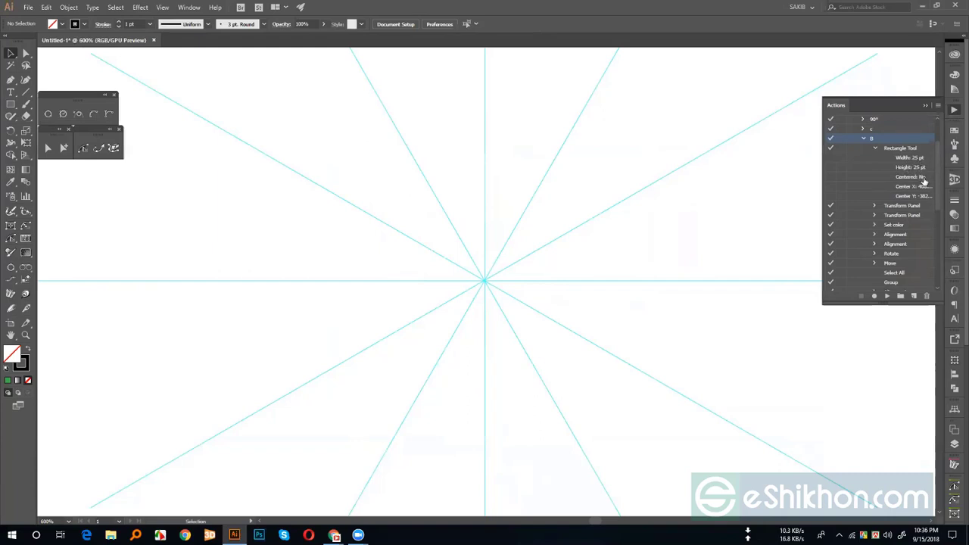
left_click(876, 205)
left_click(874, 244)
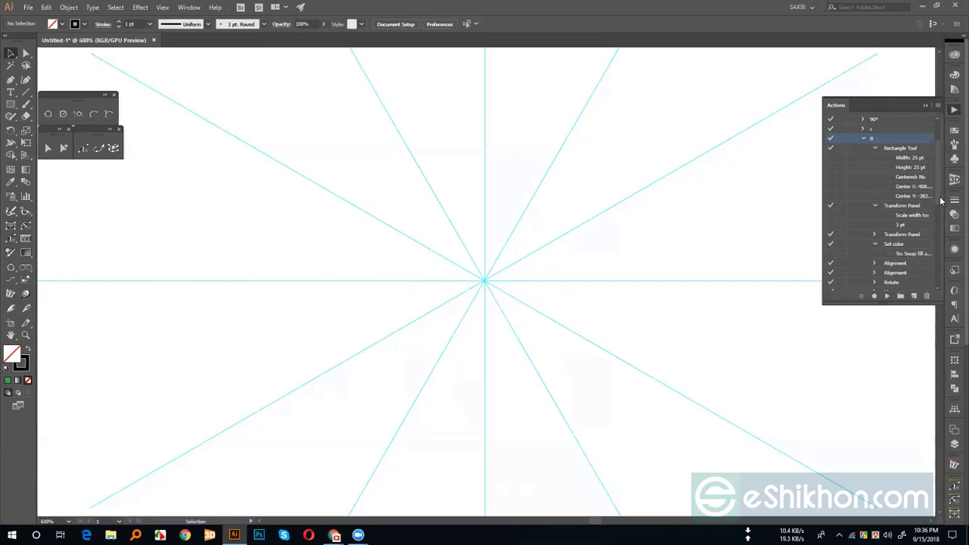
scroll(944, 202, "down", 3)
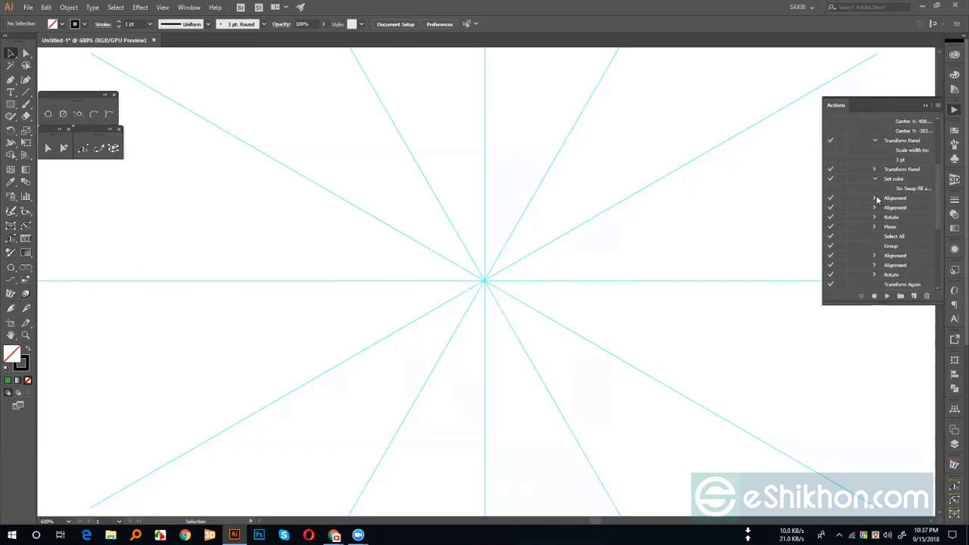
Step: Examine the Alignment, Rotate and Move settings recorded in action B, and collapse the action
left_click(875, 198)
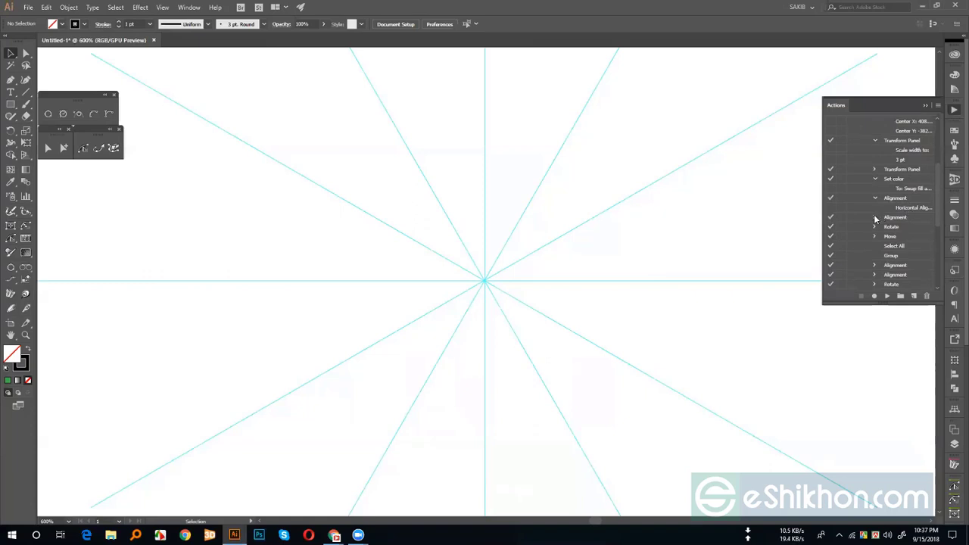
left_click(875, 217)
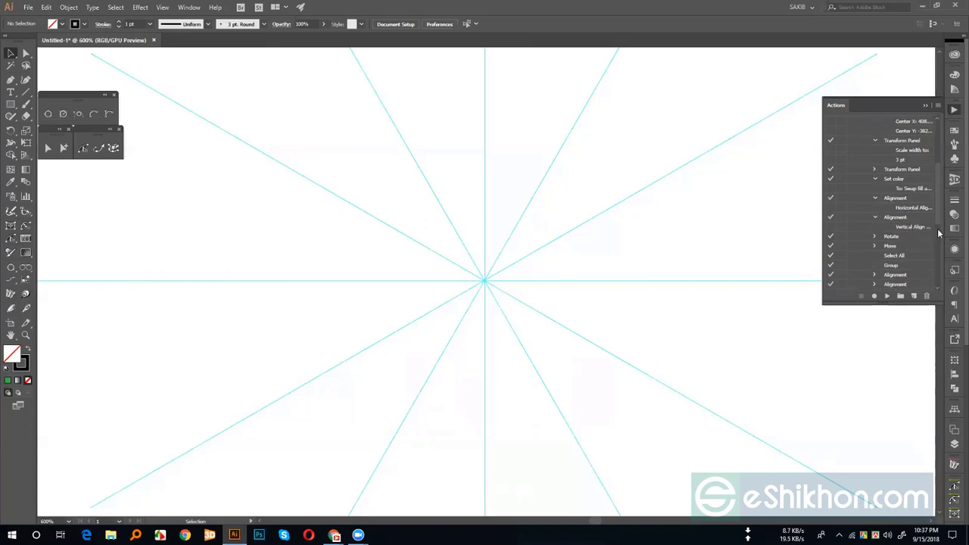
scroll(938, 229, "down", 2)
left_click(876, 200)
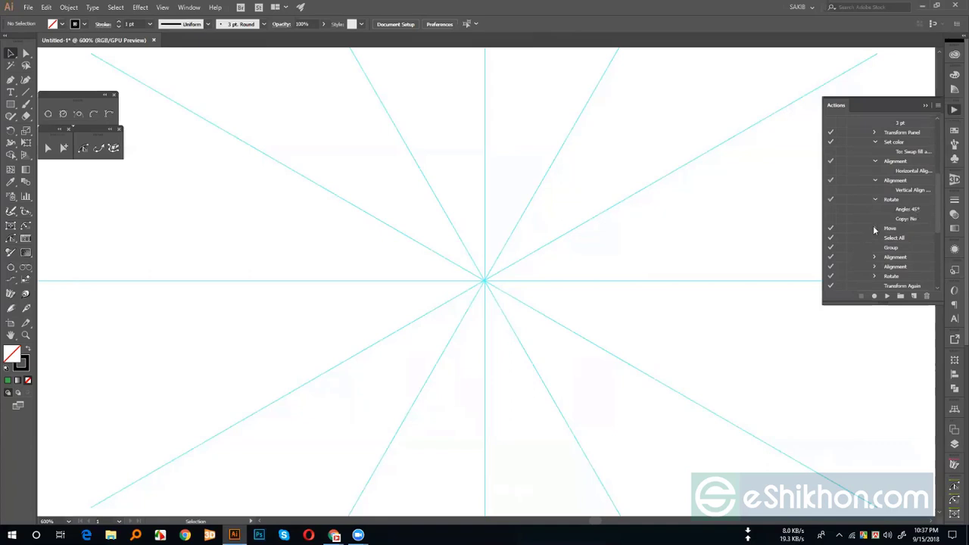
left_click(876, 227)
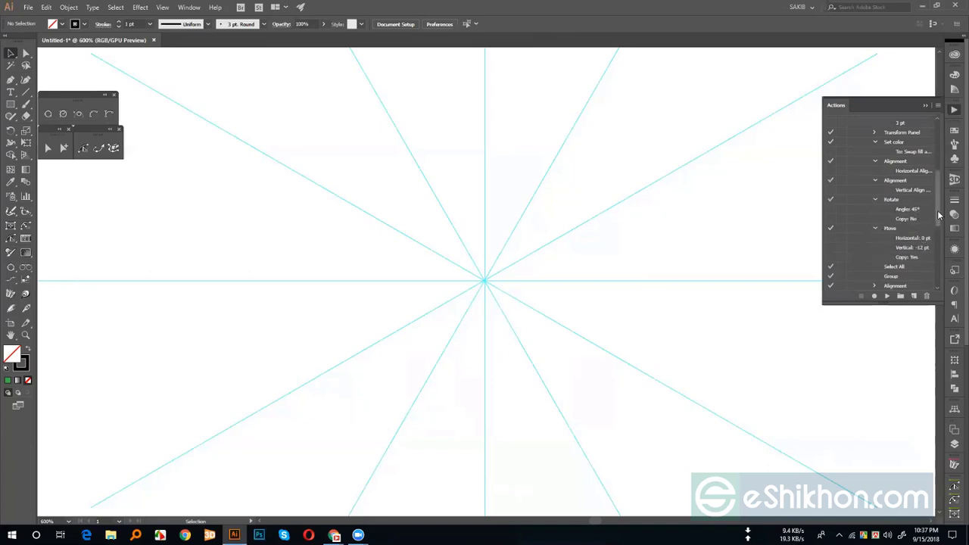
scroll(940, 234, "down", 5)
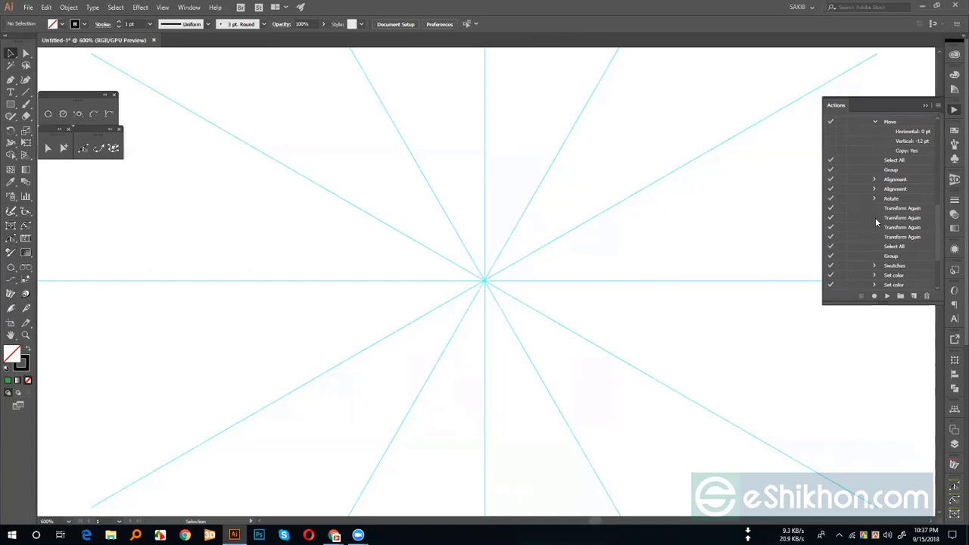
scroll(876, 218, "up", 6)
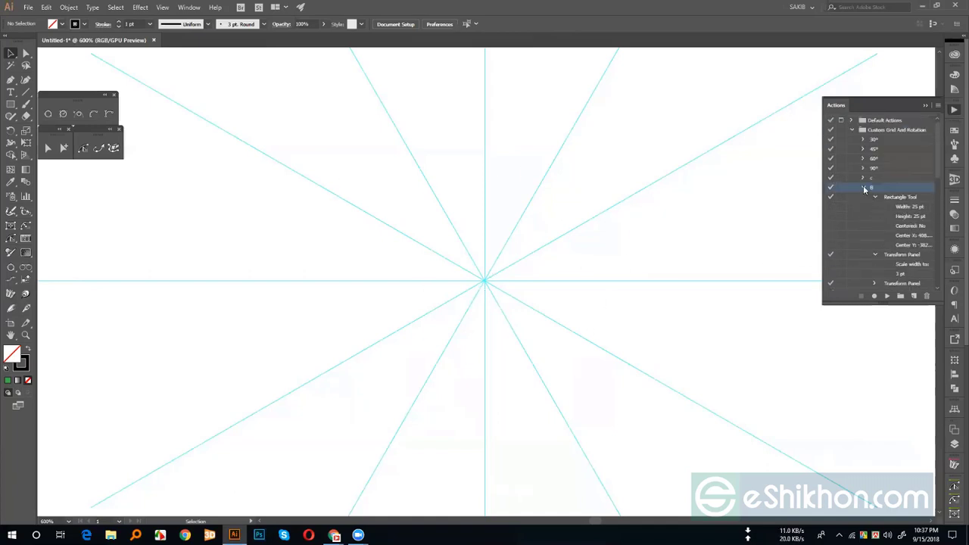
left_click(864, 187)
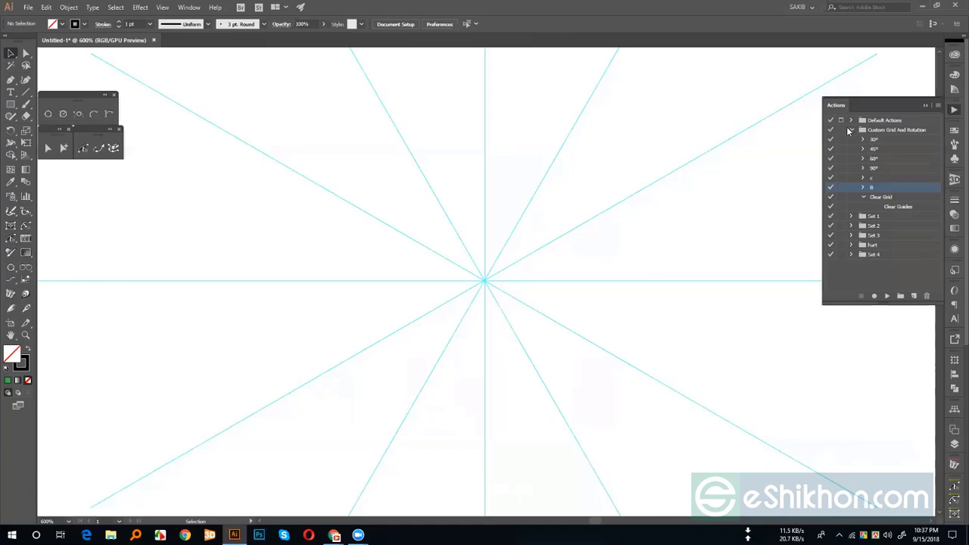
Step: Collapse the Custom Grid And Rotation set and delete Action 1 from Set 4
left_click(851, 131)
left_click(871, 179)
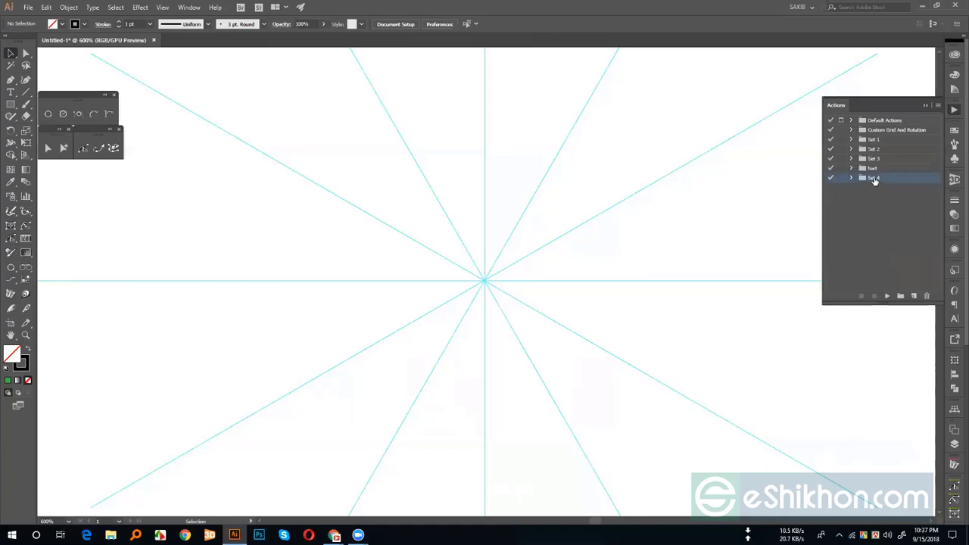
left_click(851, 178)
left_click(875, 188)
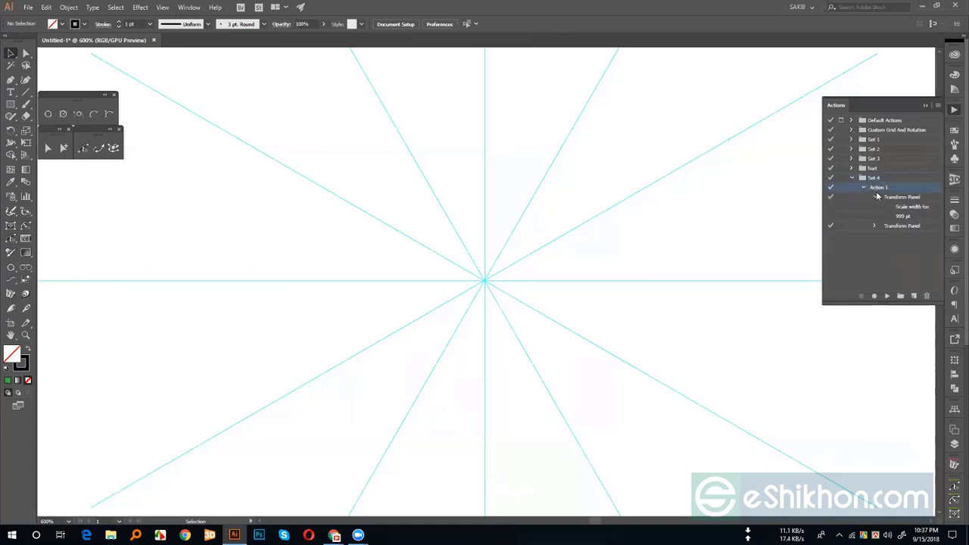
left_click(927, 297)
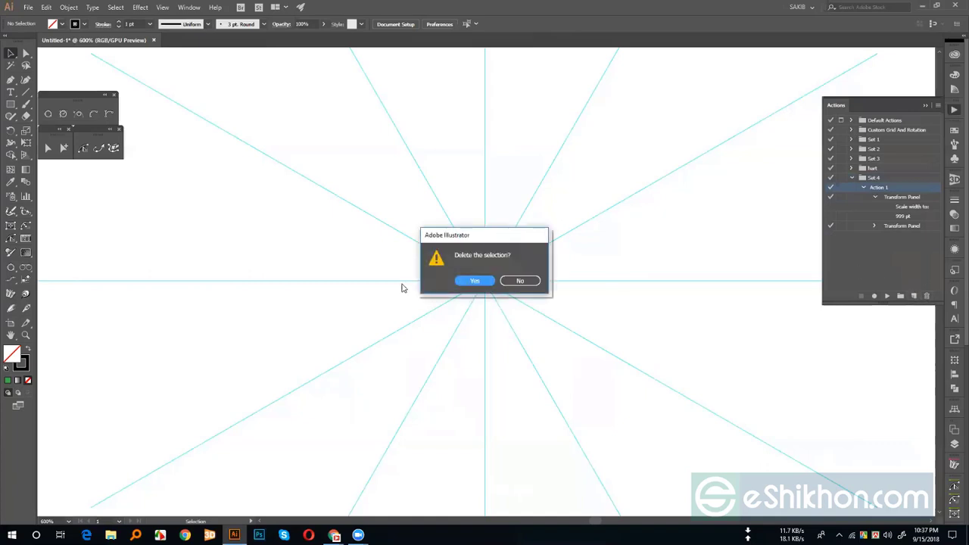
left_click(475, 280)
Step: Activate the Ellipse tool and start recording a new action in Set 4
key("ctrl+0")
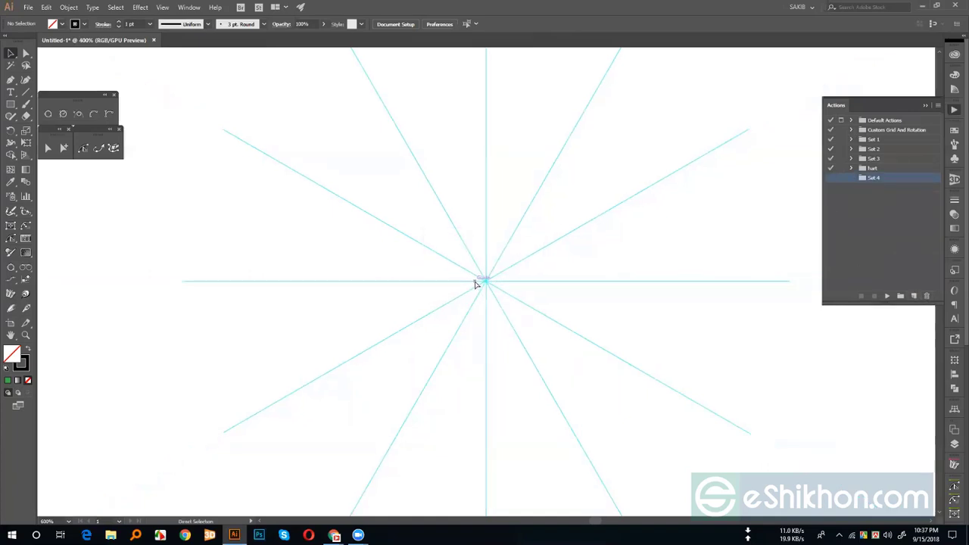
key("ctrl+1")
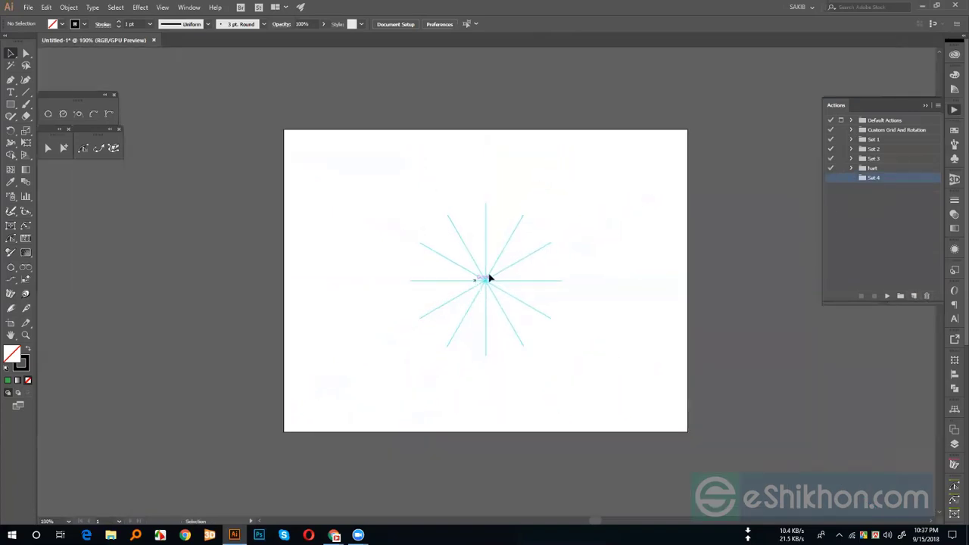
left_click(11, 104)
left_click_drag(11, 103, 43, 128)
left_click(913, 296)
left_click(447, 283)
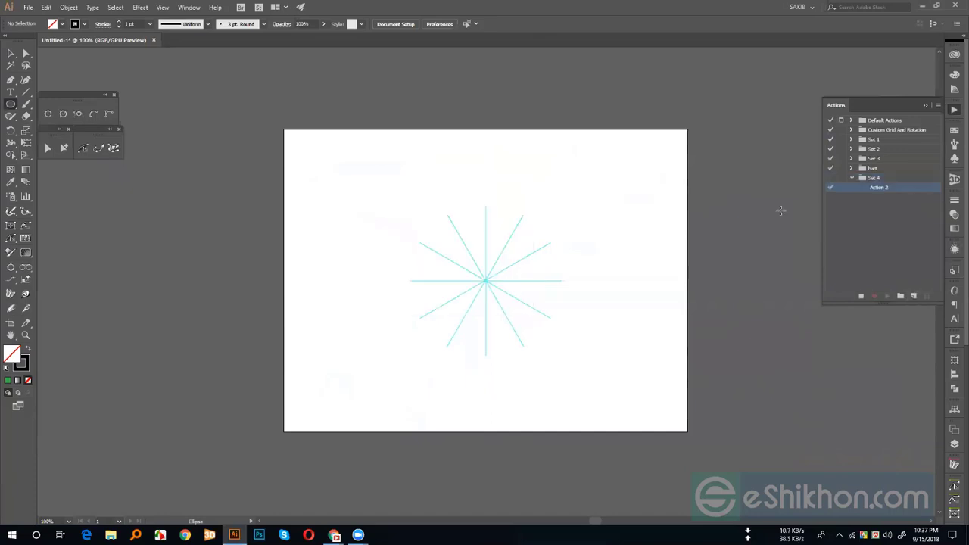
Step: Create a 9 × 9 px circle beside the radial guides and check its recorded Ellipse Tool settings
left_click(533, 215)
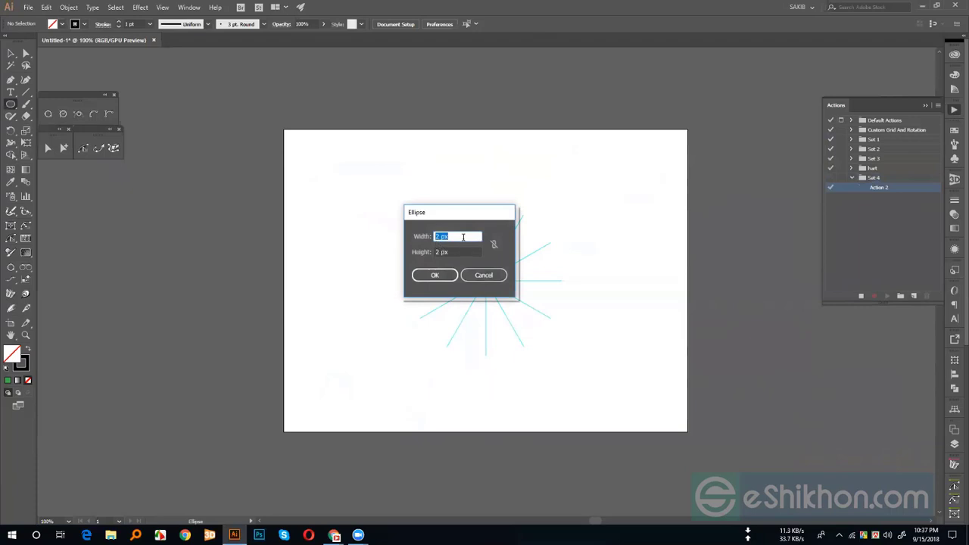
type("9")
key("Tab")
type("9")
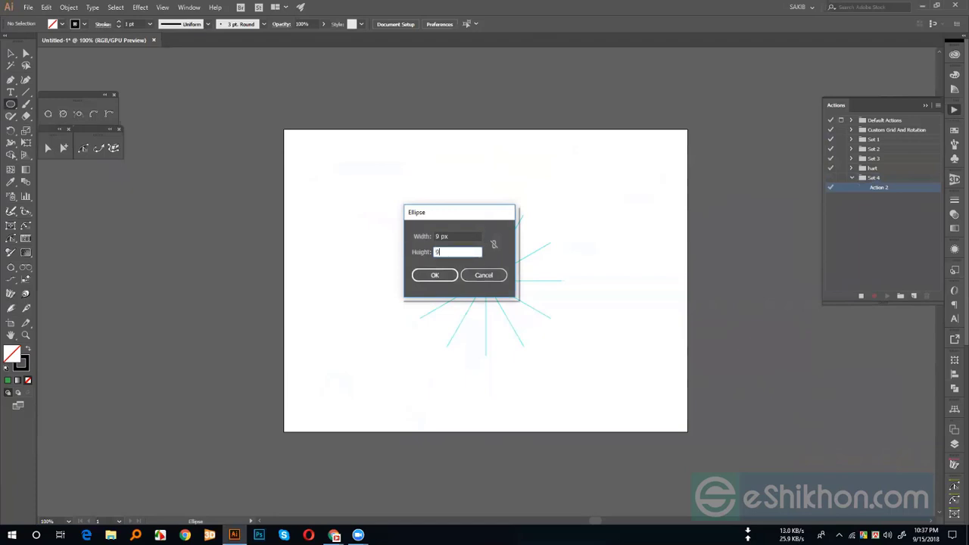
left_click(445, 276)
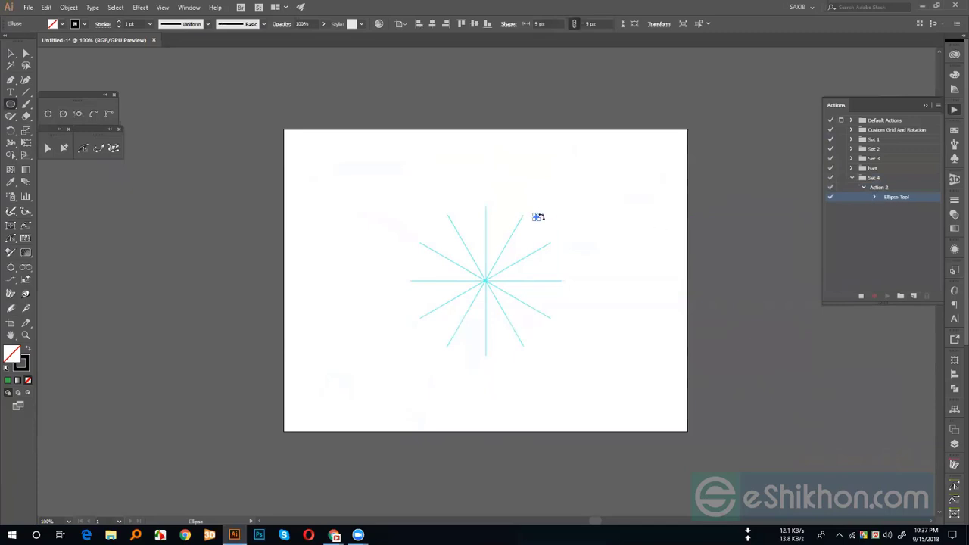
left_click(874, 196)
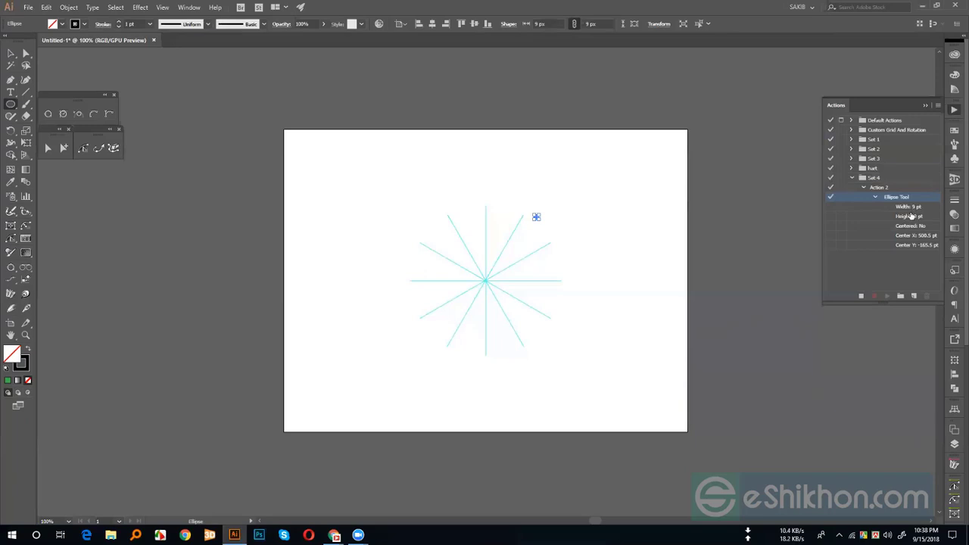
left_click(875, 198)
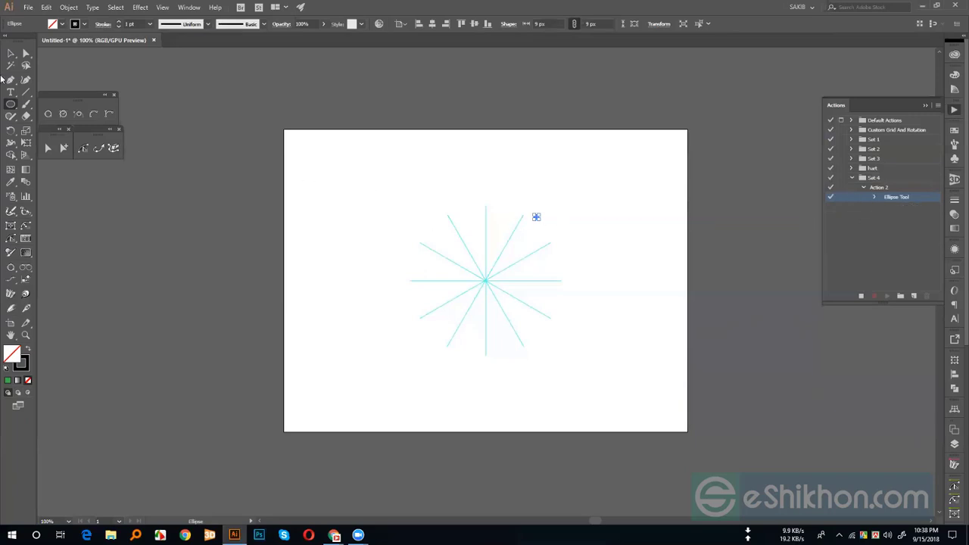
Step: Centre the circle on the artboard horizontally and vertically
left_click(11, 55)
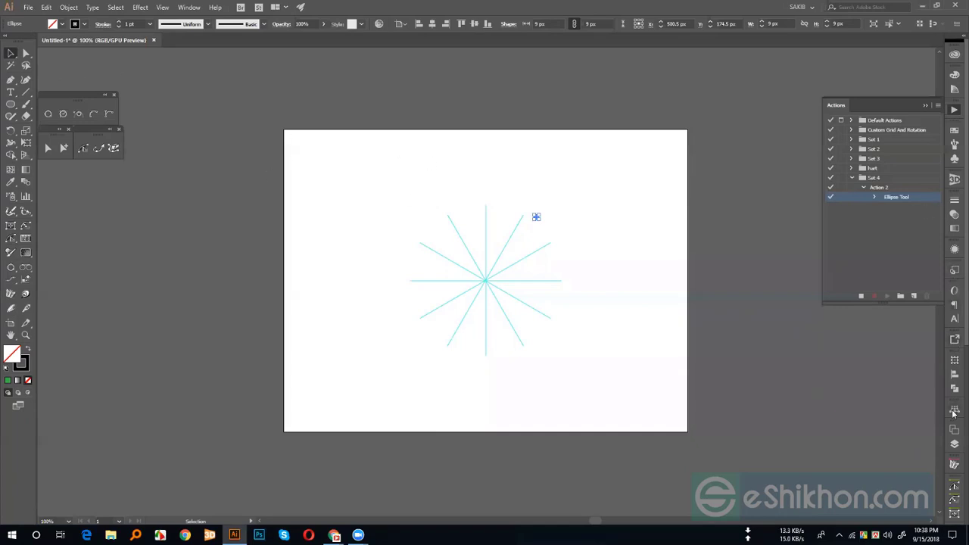
left_click(954, 379)
left_click(854, 381)
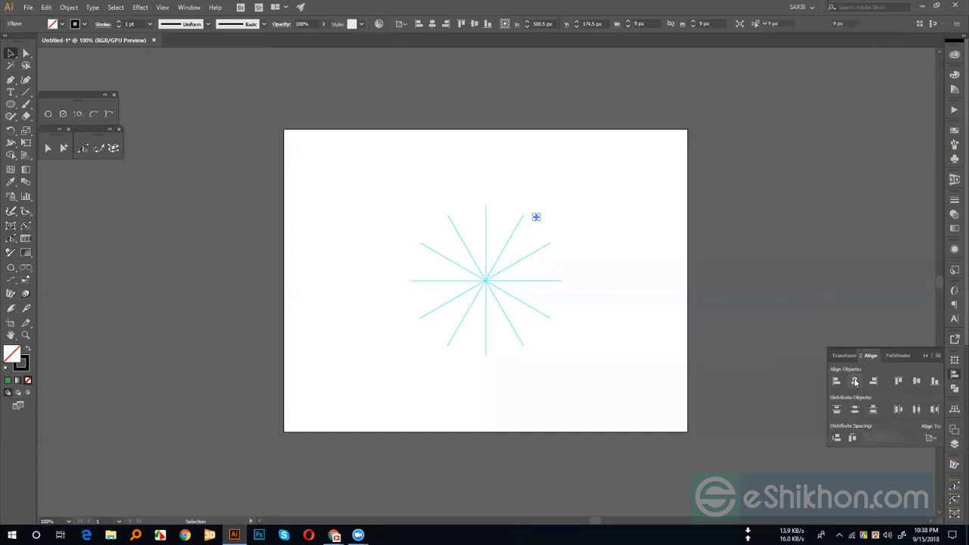
left_click(916, 381)
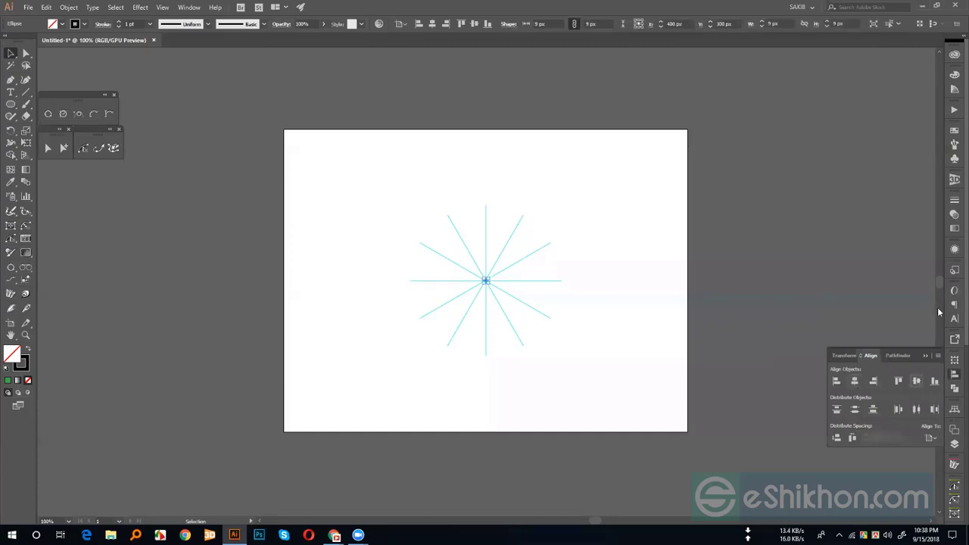
Step: Check the horizontal and vertical alignment entries recorded in the new action
left_click(955, 110)
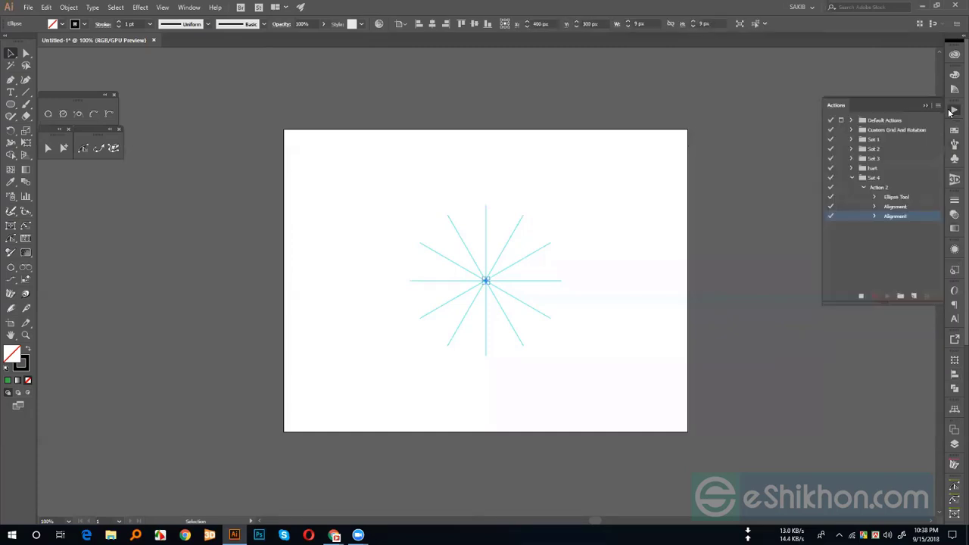
left_click(874, 208)
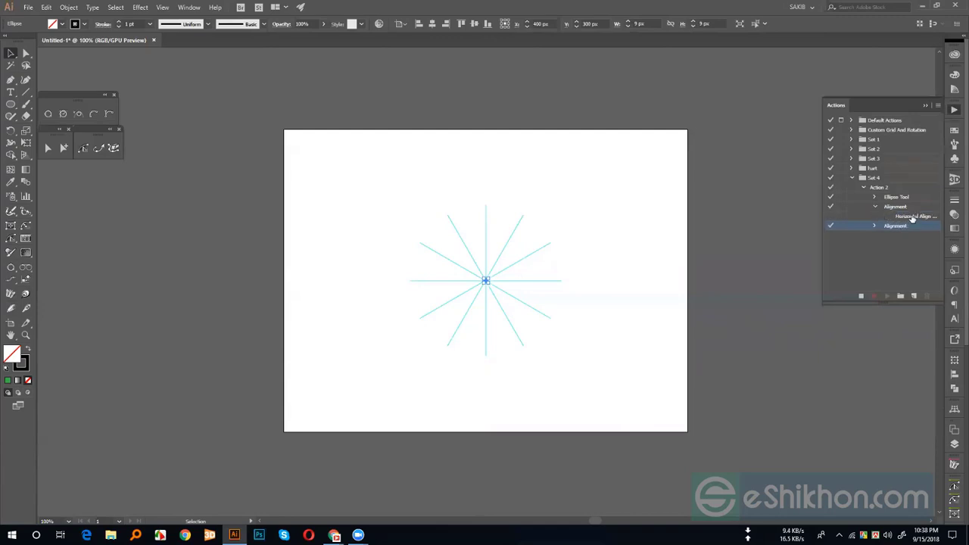
left_click(875, 226)
left_click(876, 206)
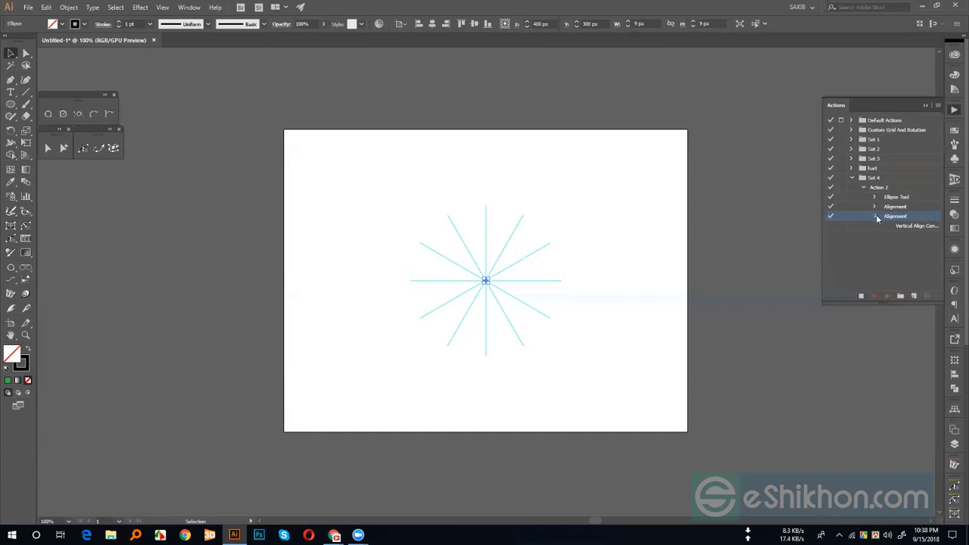
left_click(876, 216)
Step: Open the Move options for the centred circle, enter a 9 px horizontal offset and turn on the preview
key("ctrl+equal")
key("ctrl+equal")
key("ctrl+equal")
key("ctrl+equal")
key("ctrl+equal")
key("ctrl+equal")
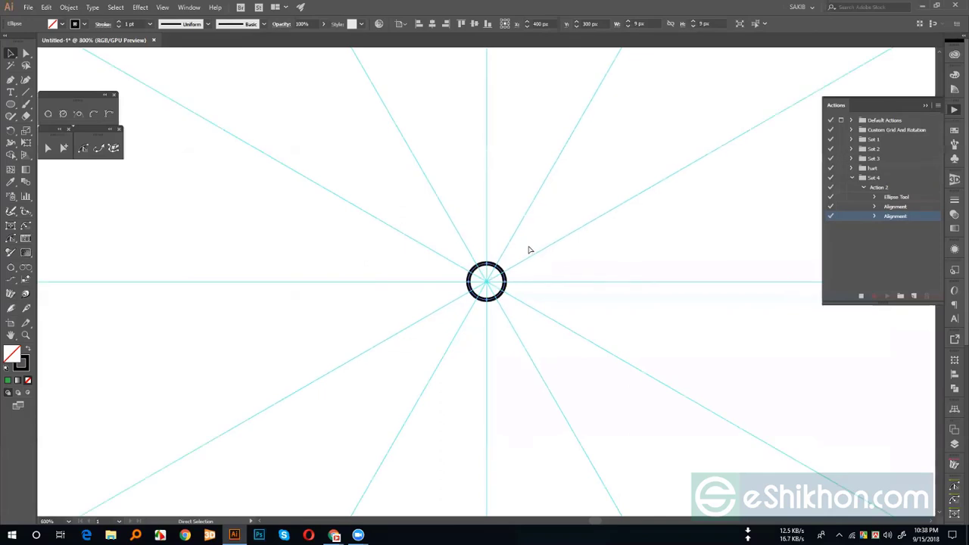
key("ctrl+equal")
key("ctrl+equal")
key("ctrl+equal")
key("ctrl+equal")
key("v")
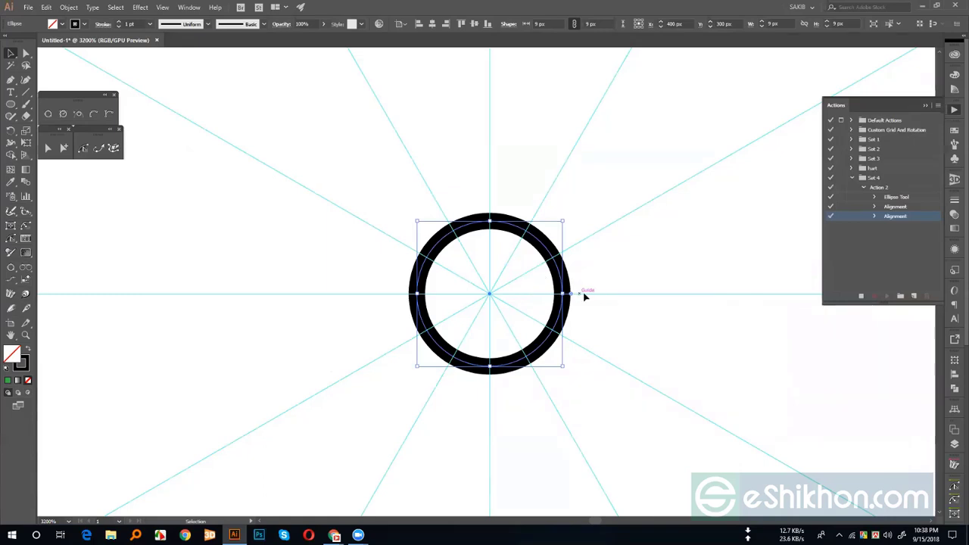
double_click(11, 53)
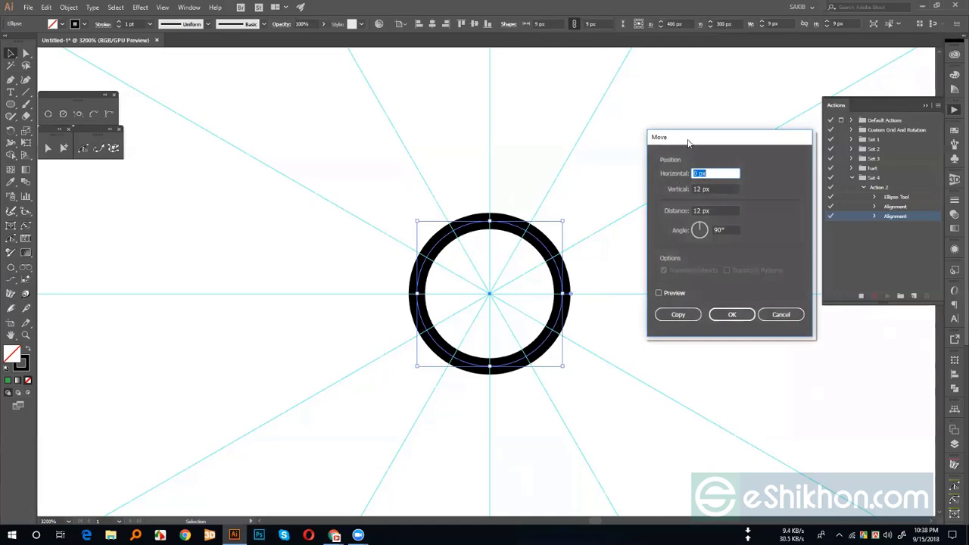
left_click_drag(687, 142, 773, 141)
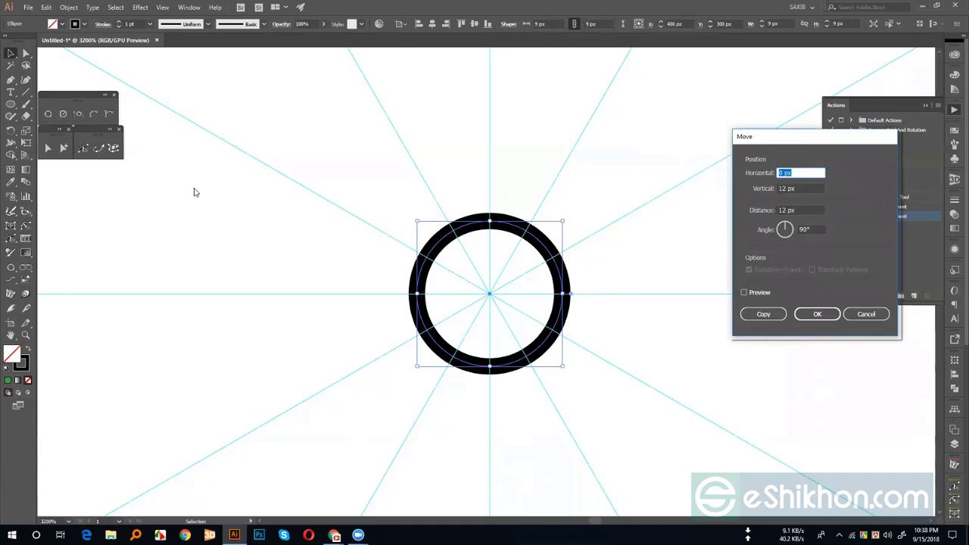
type("9")
left_click(745, 293)
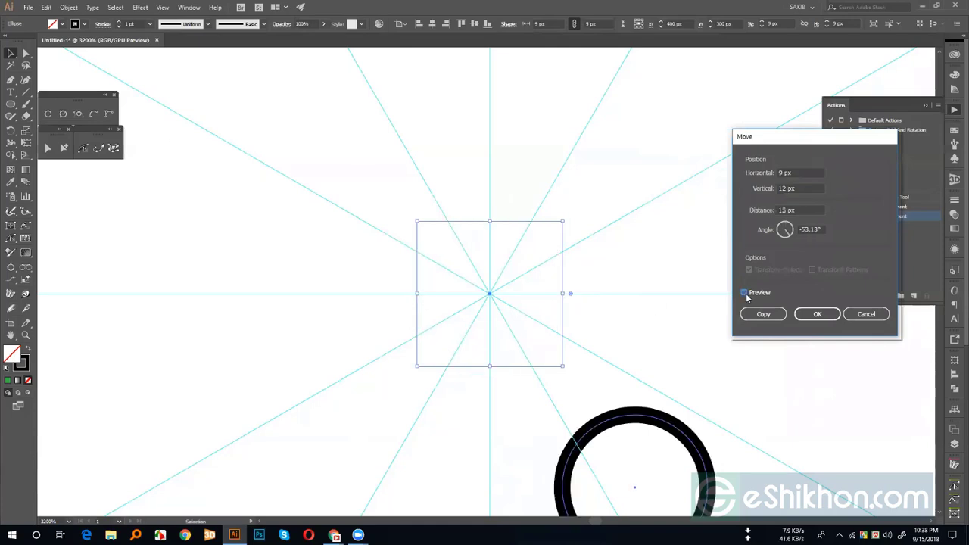
Step: Reset the circle's move distance and its vertical offset to 0 px
left_click(792, 204)
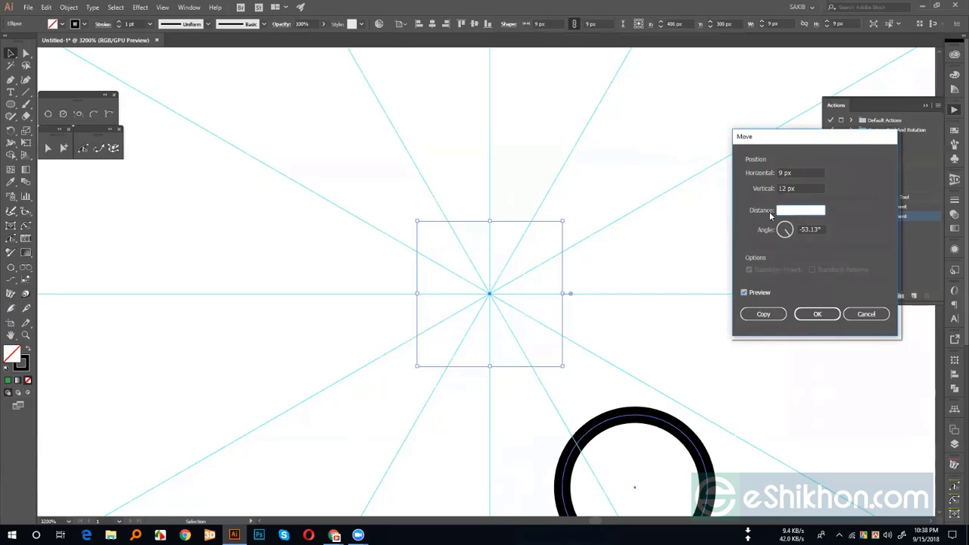
left_click(805, 188)
left_click(802, 172)
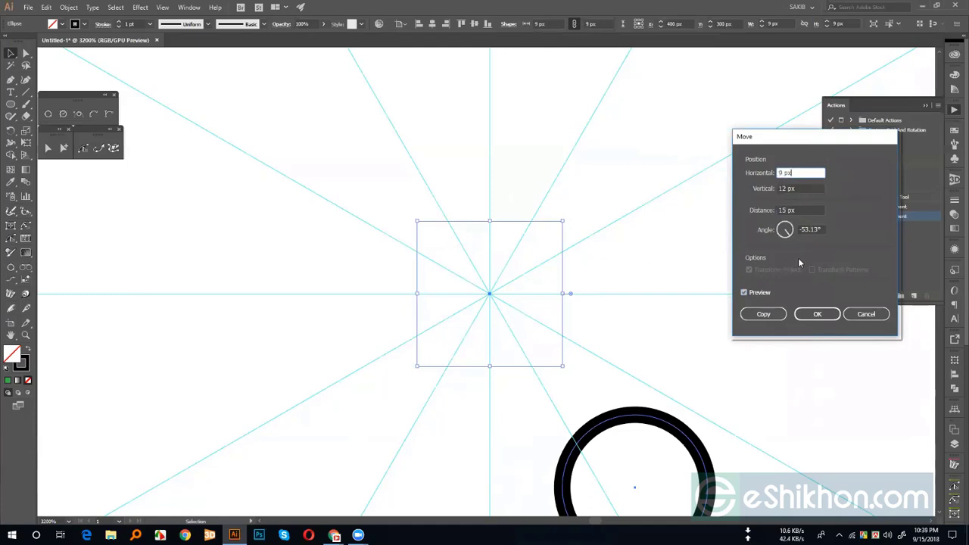
left_click(814, 229)
left_click(784, 209)
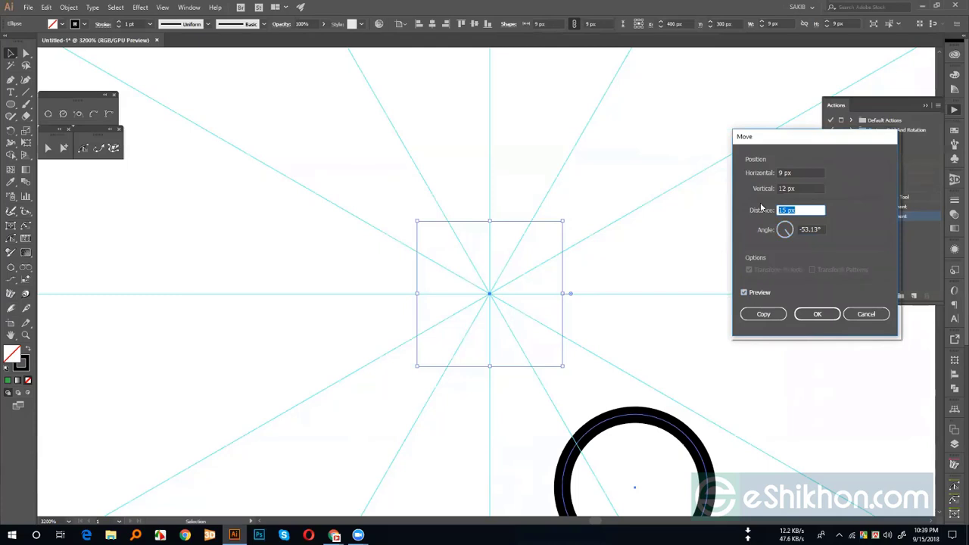
type("0")
key("shift+Tab")
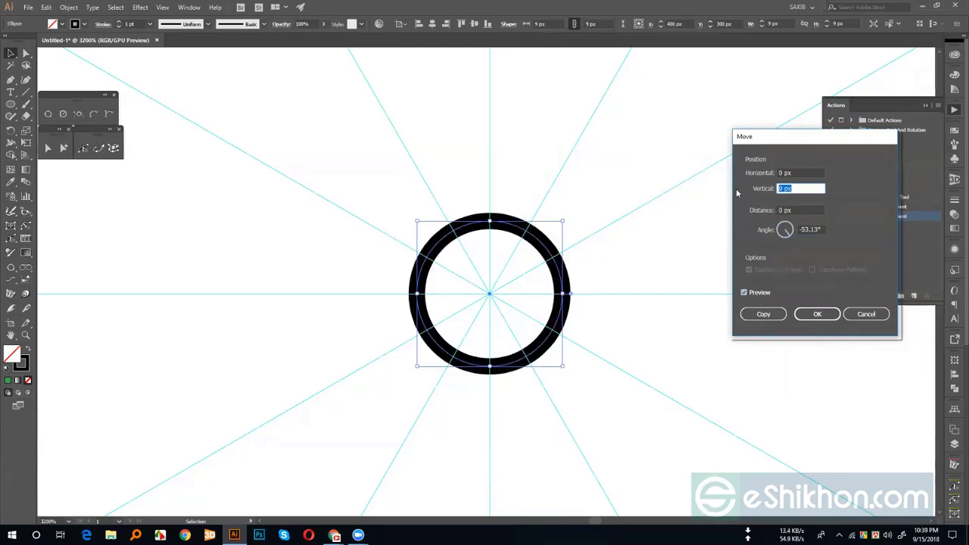
type("0")
key("shift+Tab")
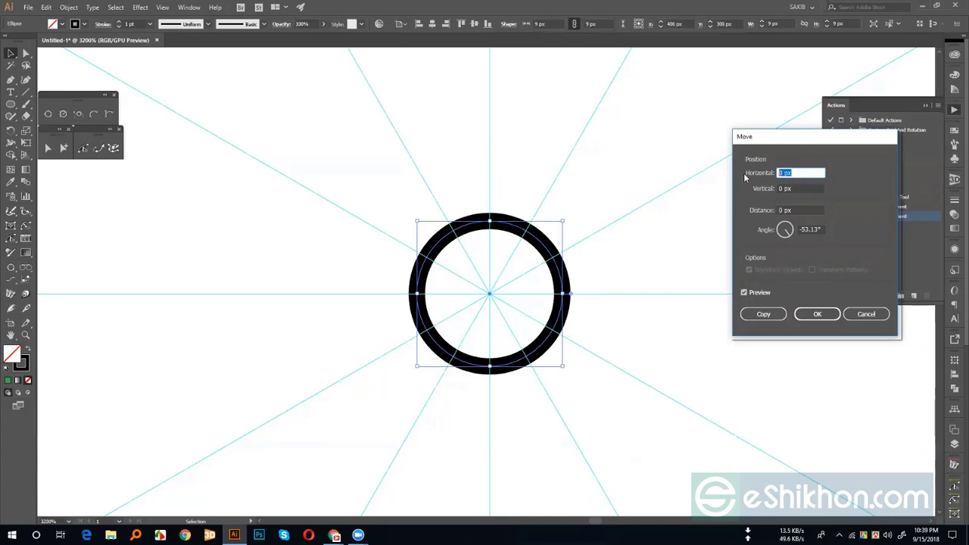
Step: Move a copy of the circle 4.5 px horizontally with no vertical offset
type("9")
key("Tab")
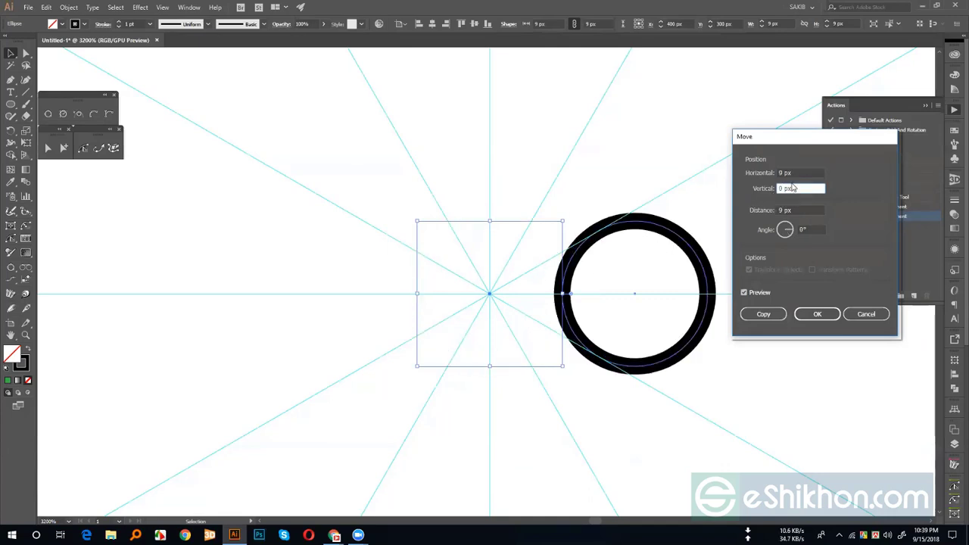
key("shift+Tab")
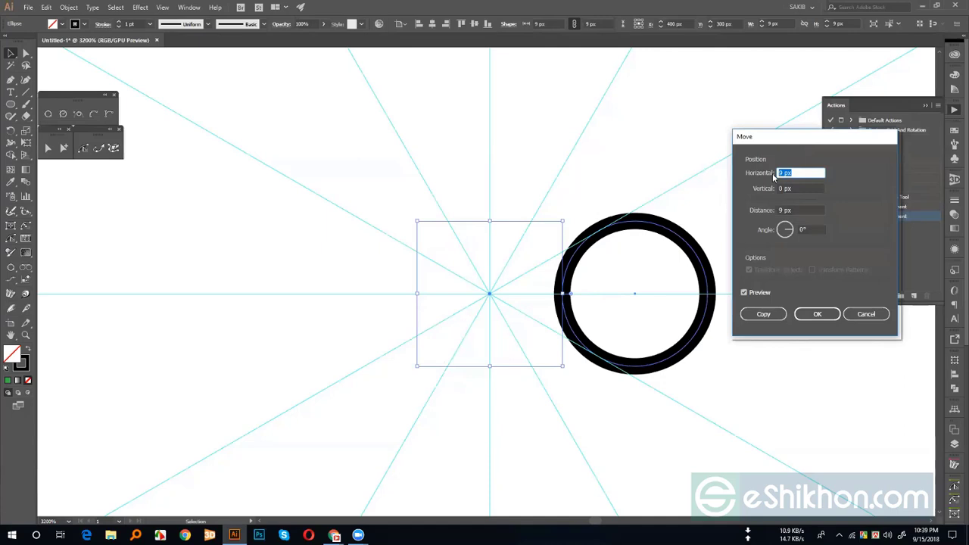
type("4.5")
double_click(804, 210)
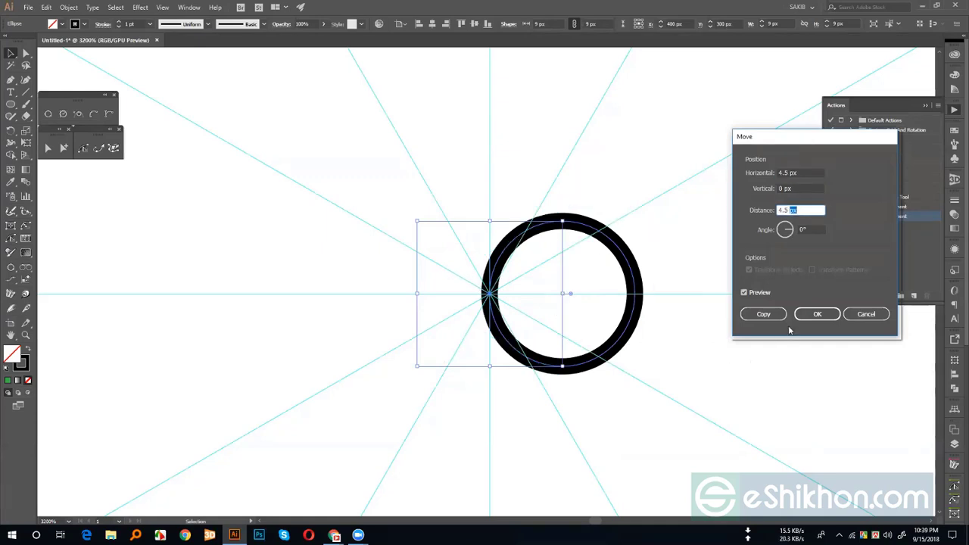
left_click(763, 313)
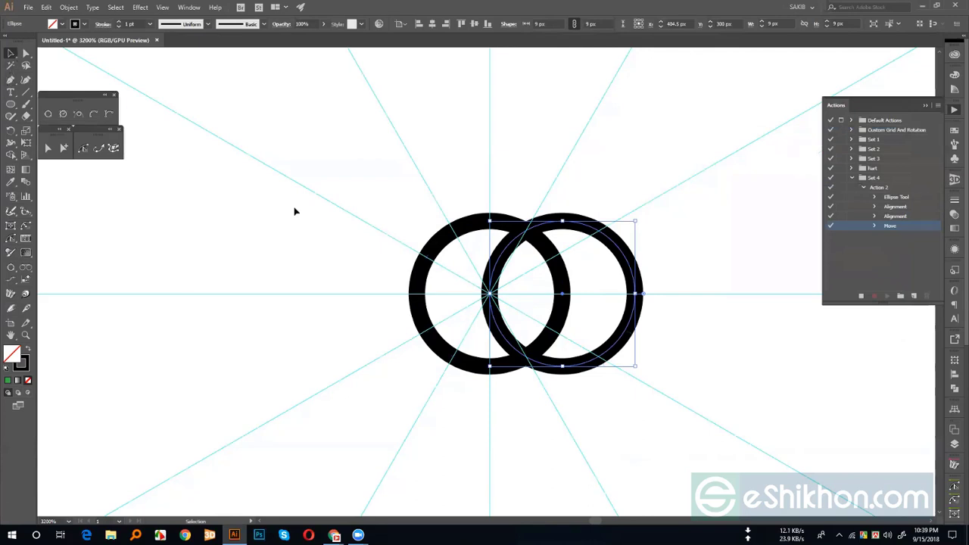
Step: Group the two overlapping circles and centre the group horizontally on the artboard
key("ctrl+a")
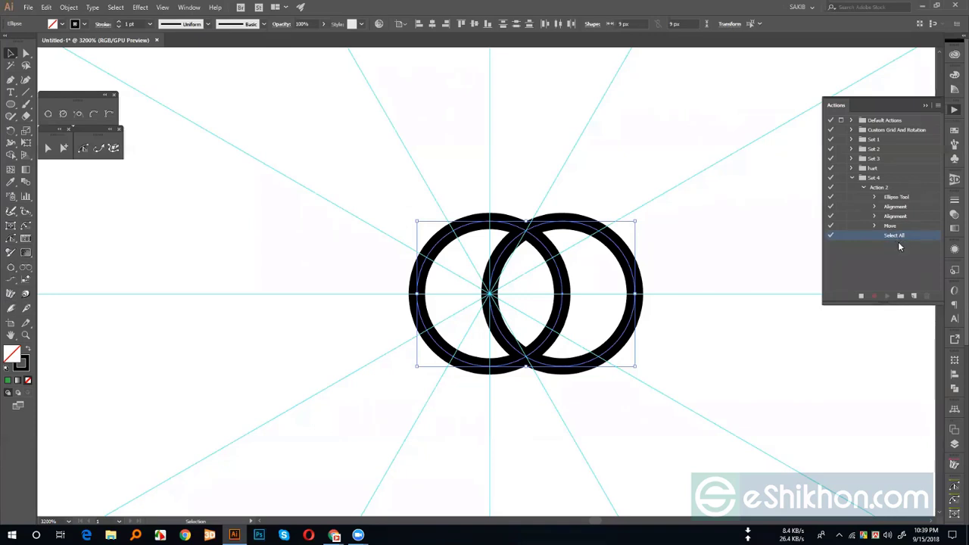
key("a")
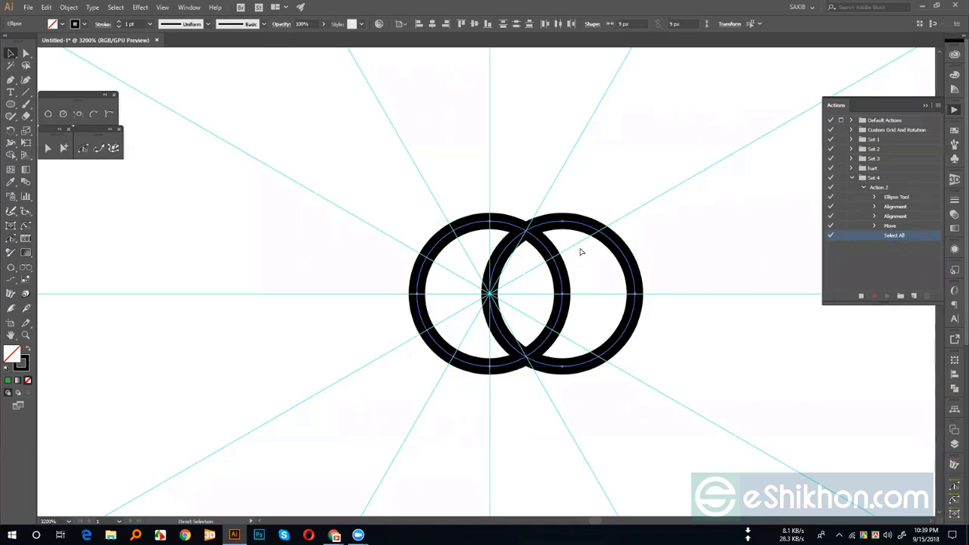
key("ctrl+g")
key("v")
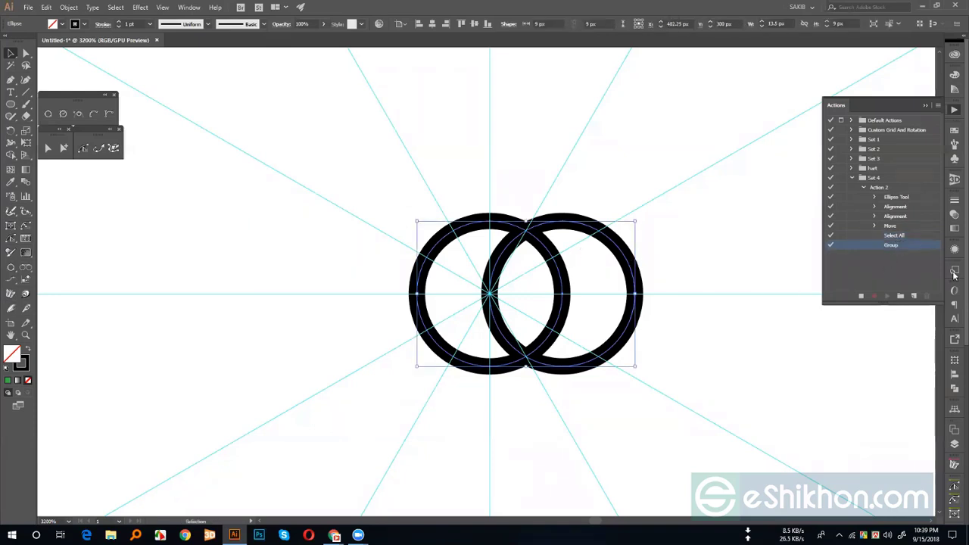
left_click(955, 373)
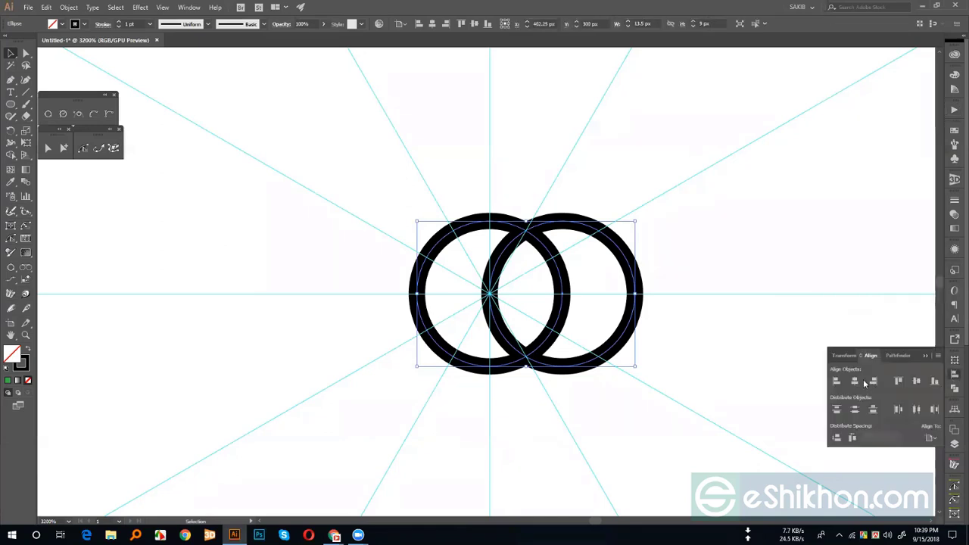
left_click(855, 381)
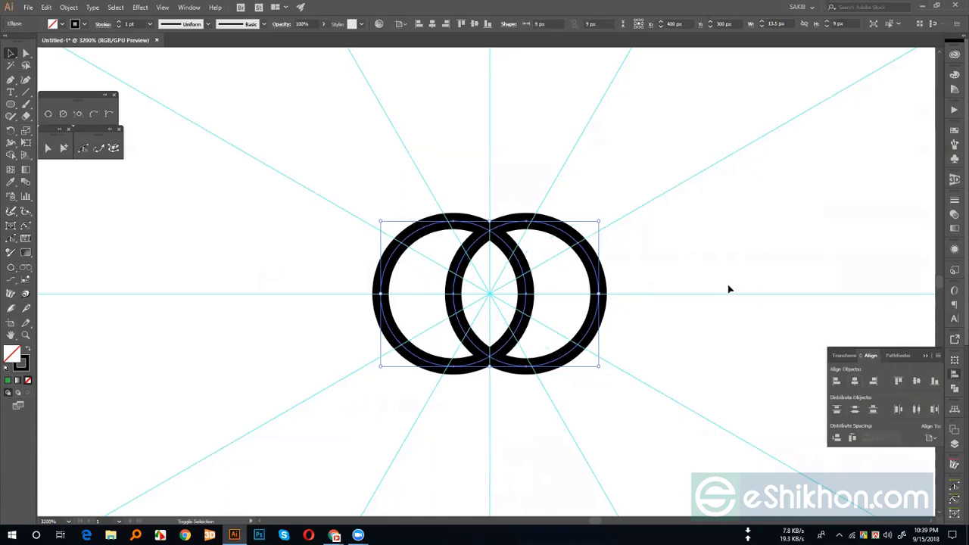
Step: Swap fill and stroke to intersect the grouped circles into a solid black leaf shape, and check the new action's recorded steps
key("shift+x")
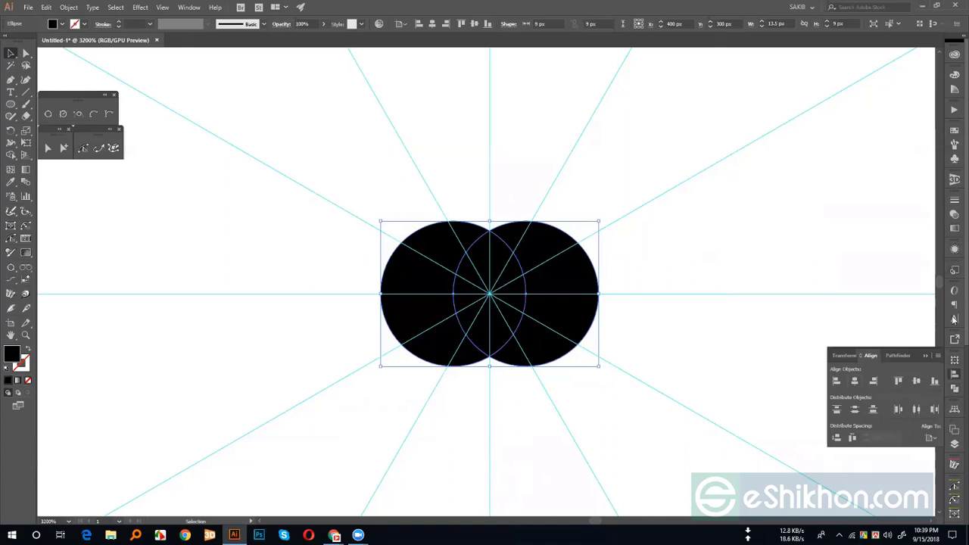
left_click(954, 388)
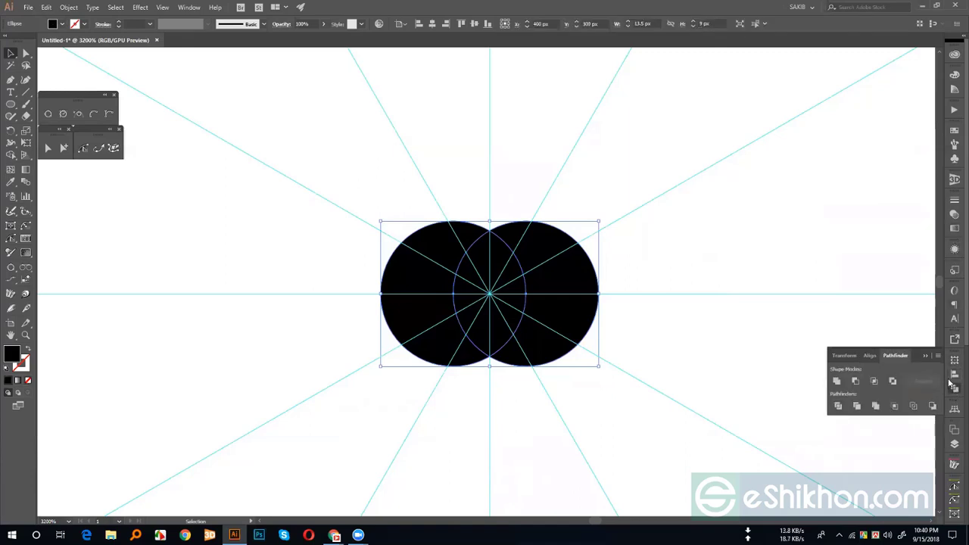
left_click(874, 382)
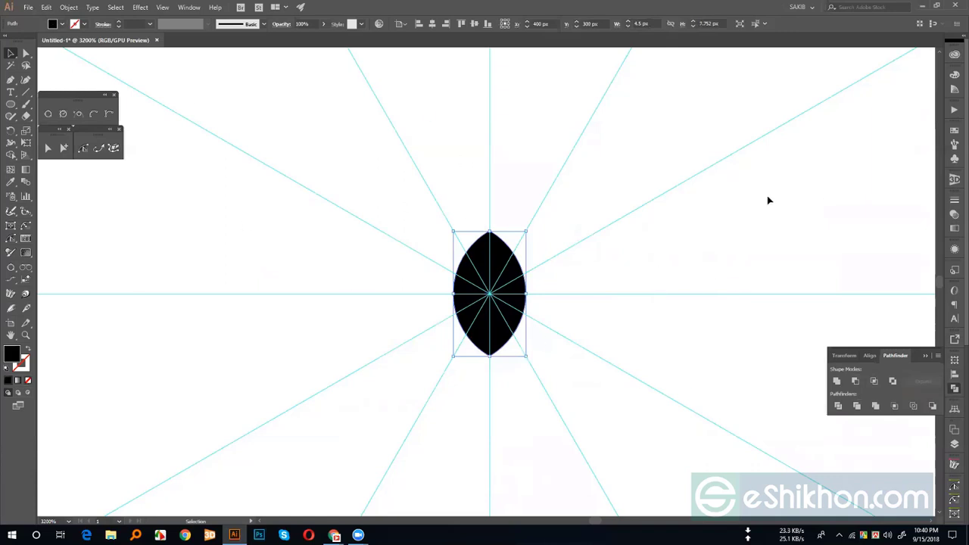
left_click(954, 110)
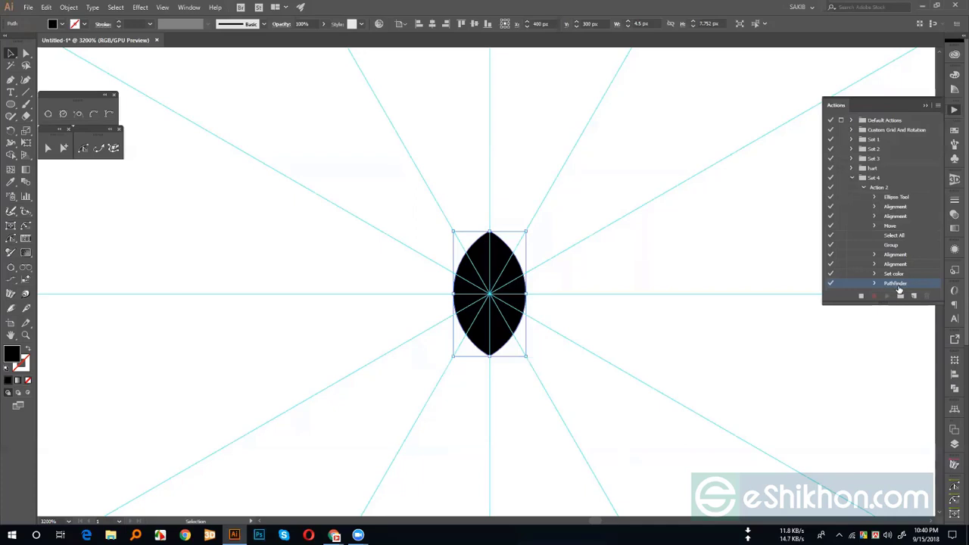
left_click(864, 186)
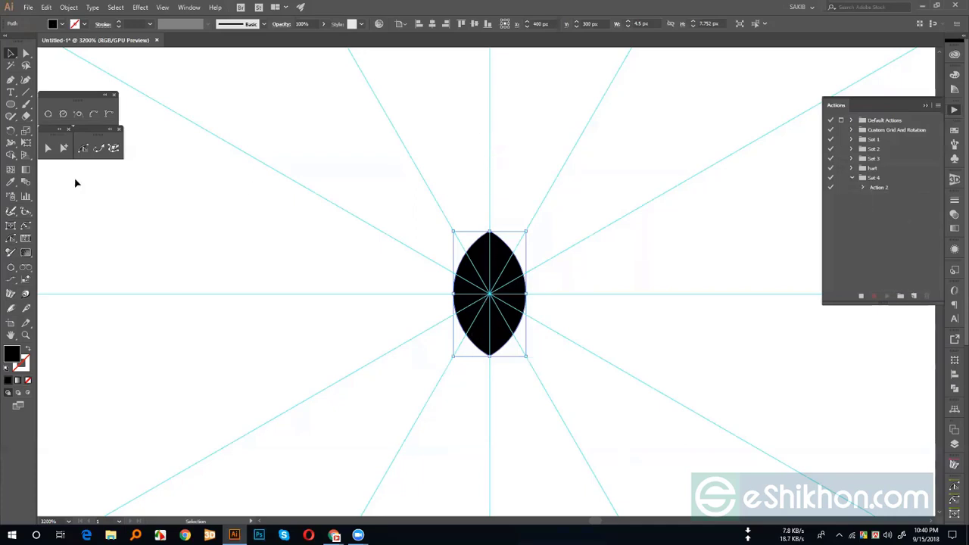
Step: Move a copy of the leaf shape 20 px vertically with a 0 px horizontal offset
double_click(11, 54)
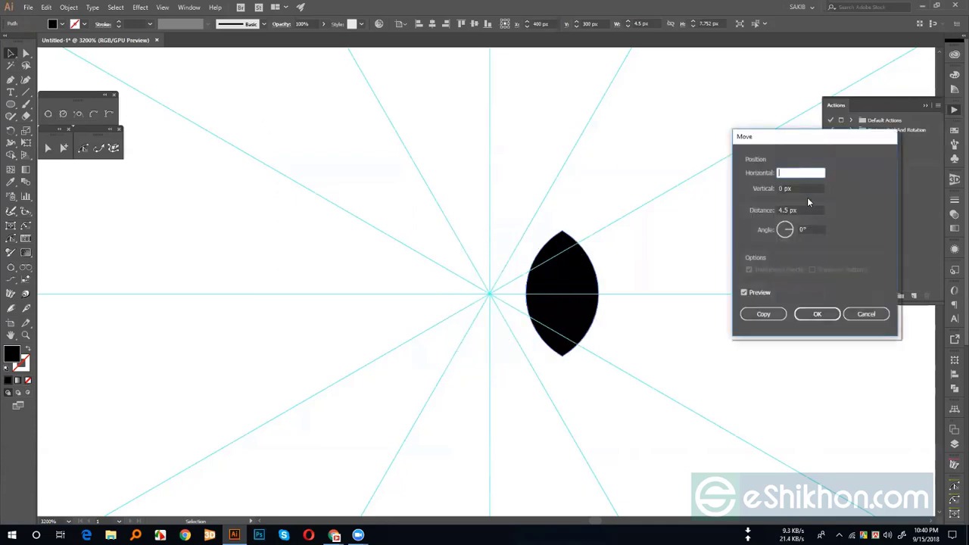
type("4.5")
key("Tab")
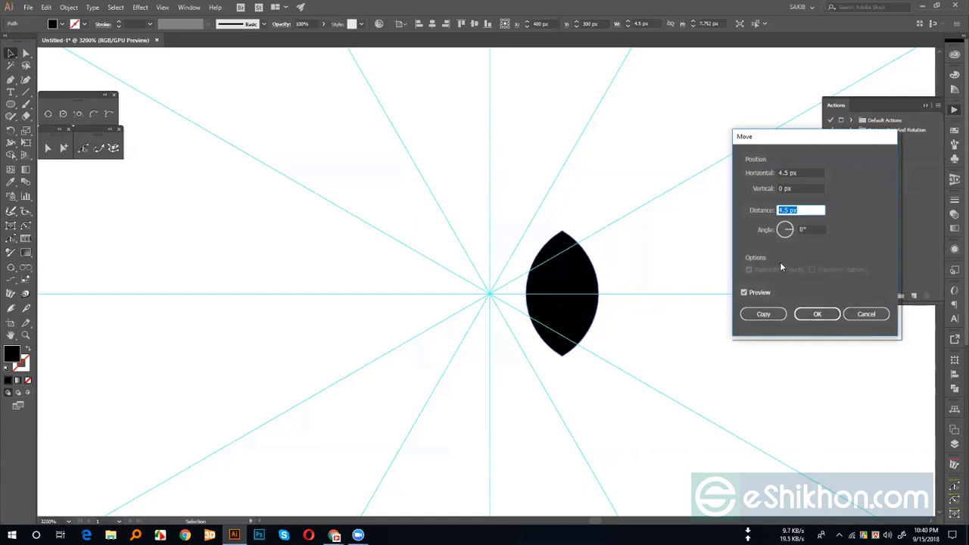
type("0")
left_click(796, 188)
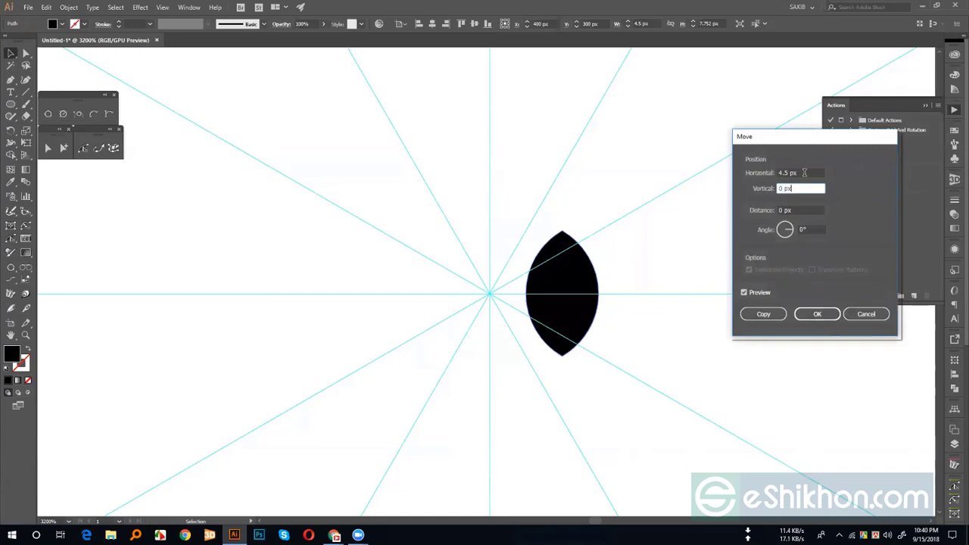
left_click_drag(805, 172, 747, 184)
key("BackSpace")
type("0")
key("Tab")
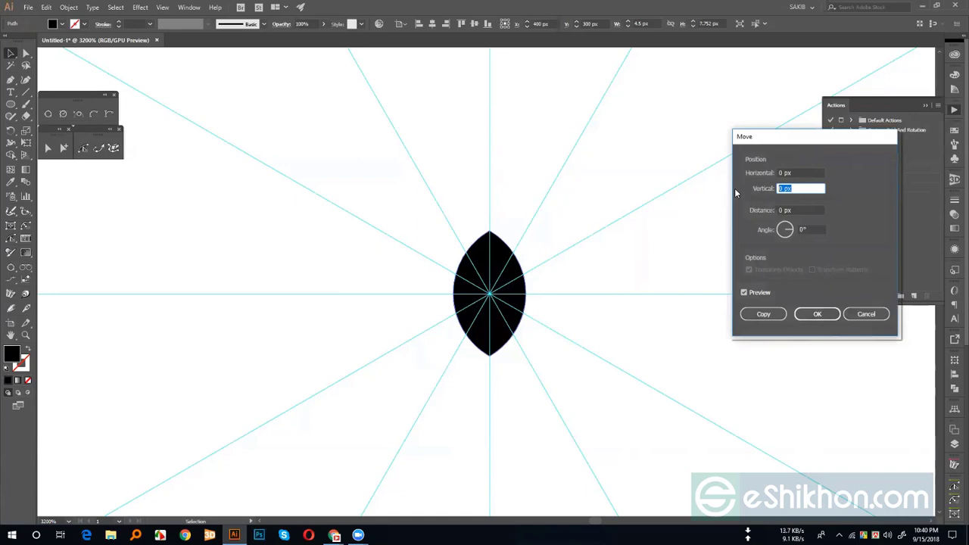
type("20")
key("Tab")
left_click(764, 313)
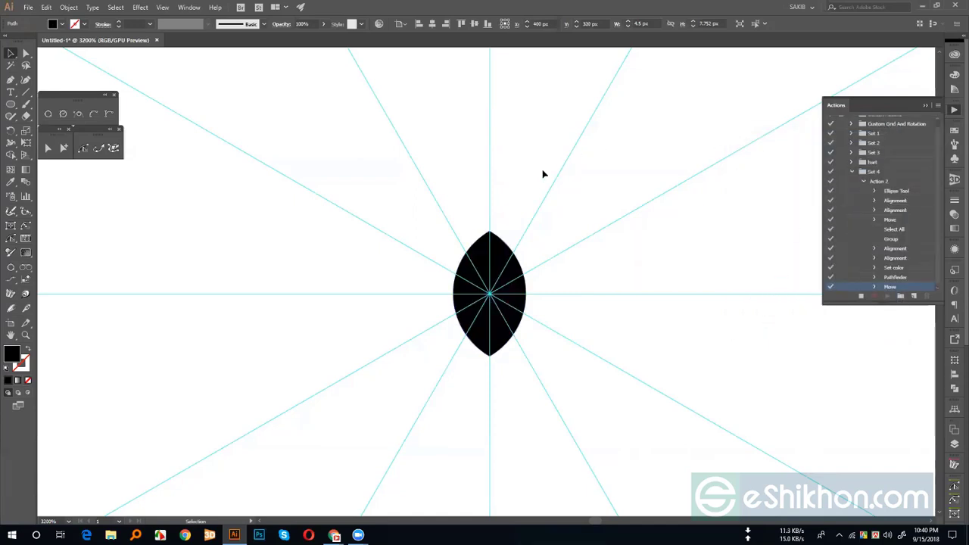
Step: Group the two leaf shapes and centre the group vertically on the artboard
key("a")
key("v")
key("ctrl+a")
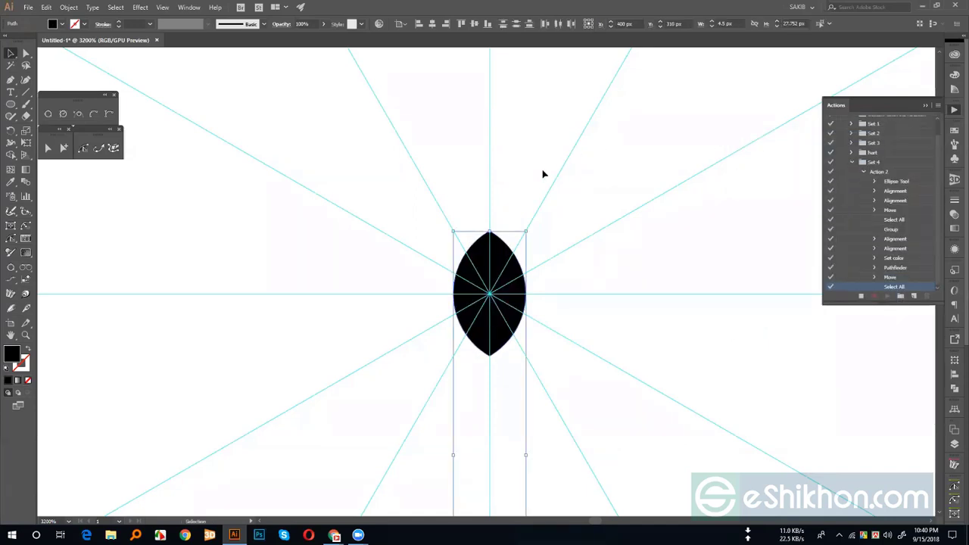
key("ctrl+g")
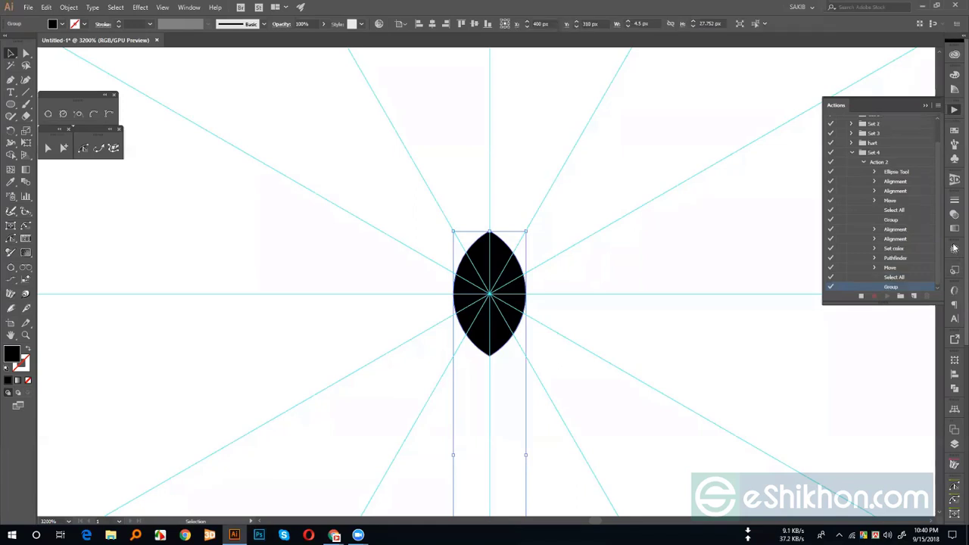
left_click(954, 376)
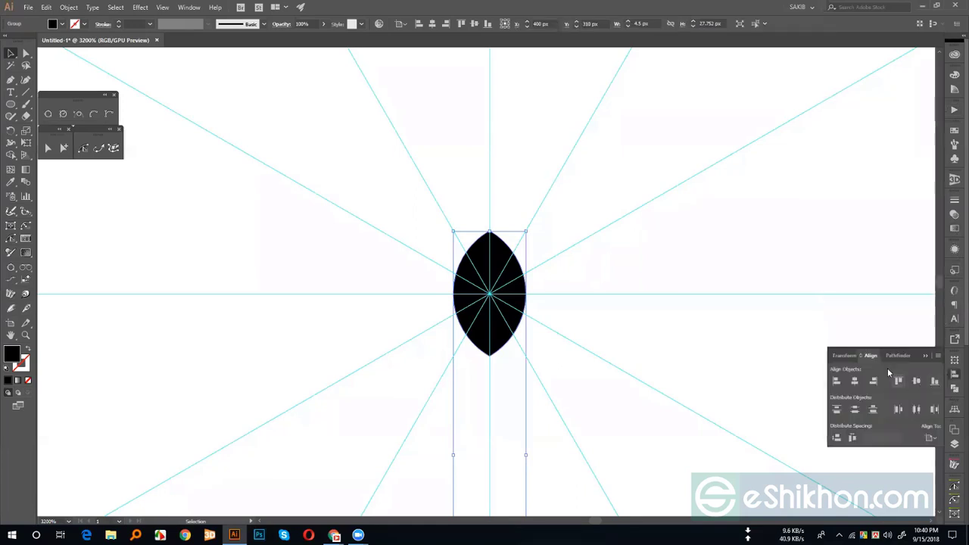
left_click(917, 383)
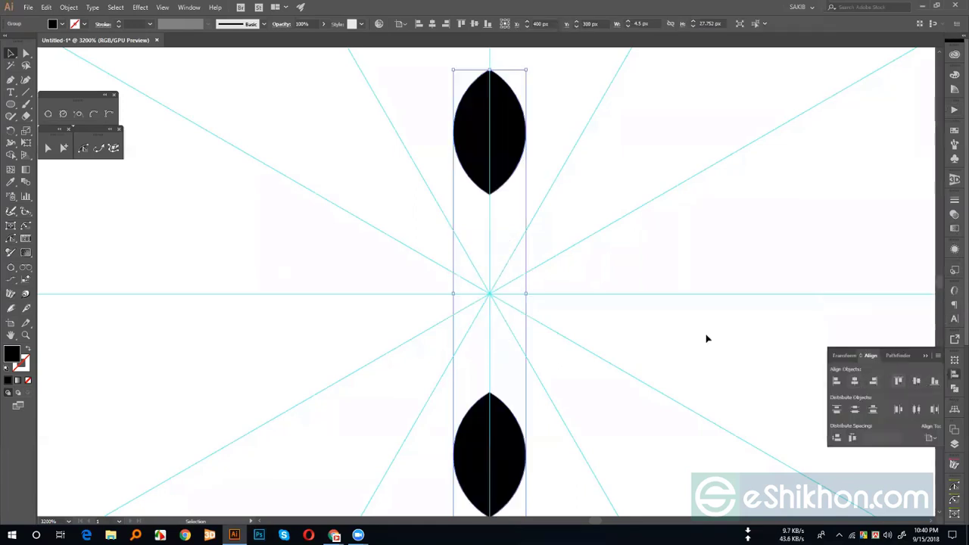
Step: Rotate a copy of the leaf pair by 30° around the centre of the guides
double_click(11, 130)
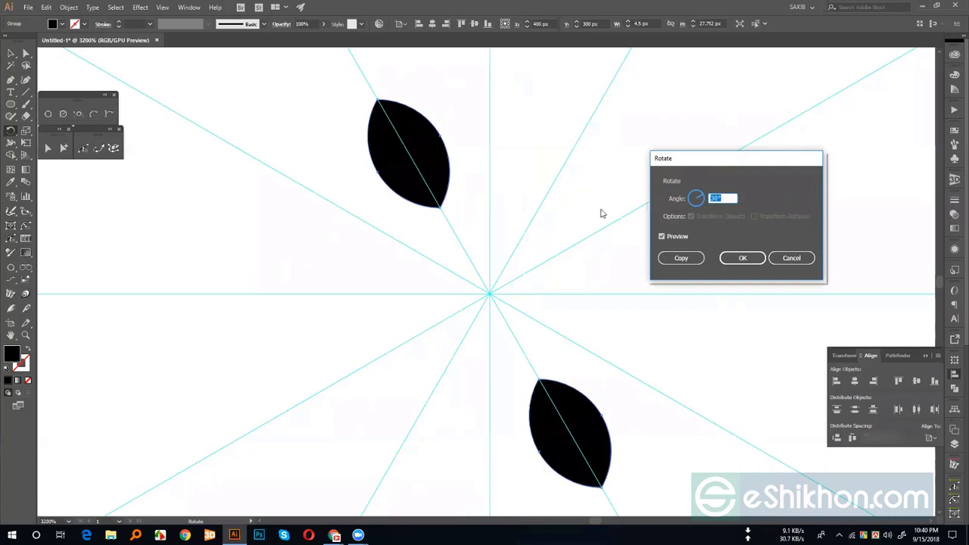
left_click(686, 259)
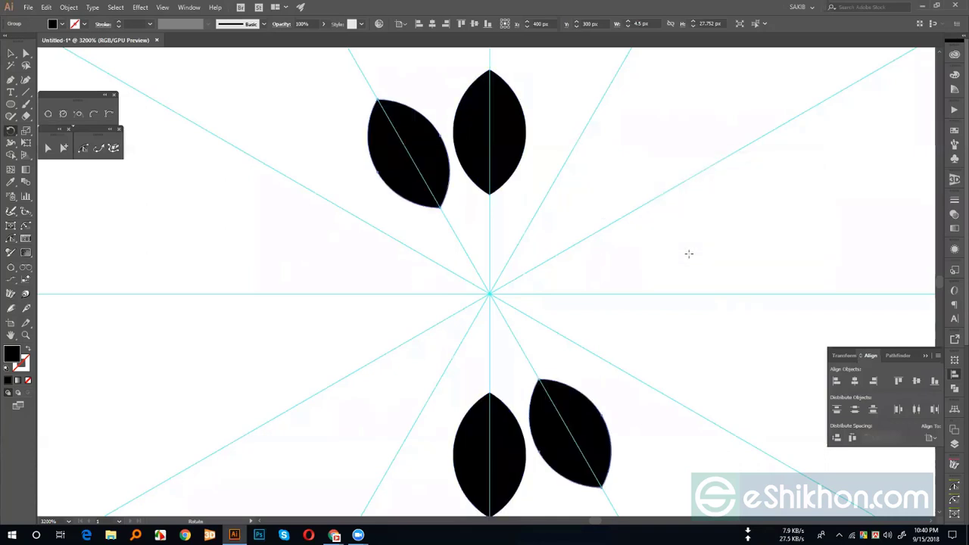
Step: Repeat the 30° rotated copy of the leaf pair four times to complete the radial ring
key("ctrl+d")
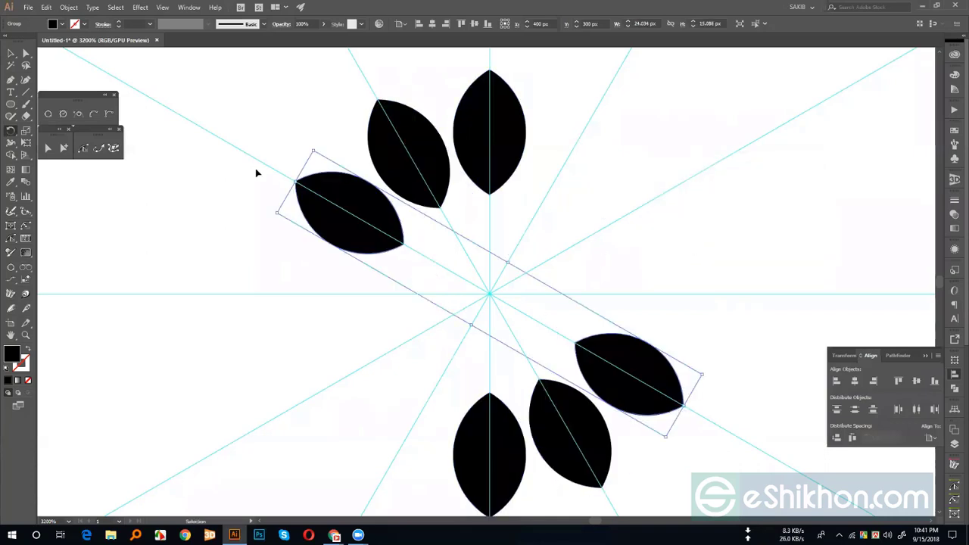
key("ctrl+d")
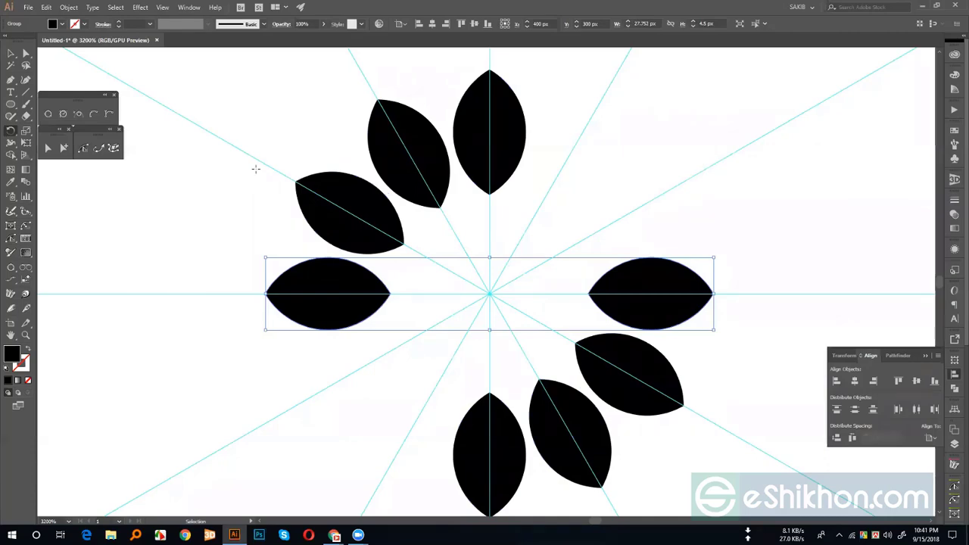
key("ctrl+d")
key("ctrl+d")
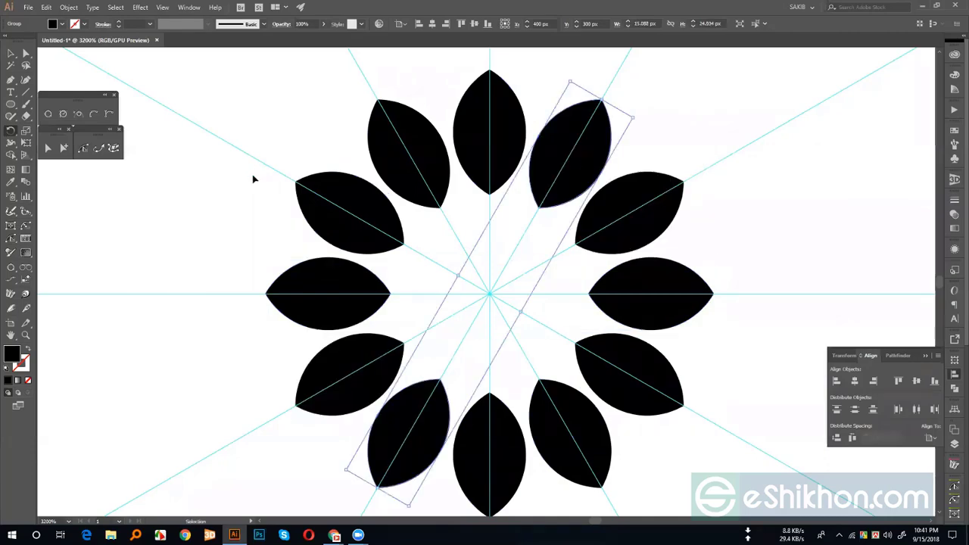
Step: Group all the leaves, stop recording the action, and collapse Action 2 in Set 4
key("ctrl+a")
key("r")
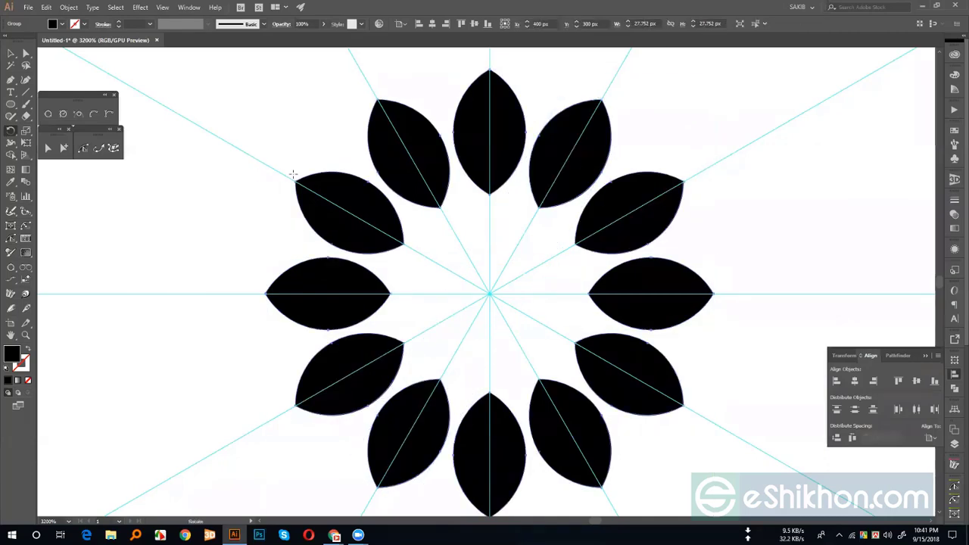
left_click(955, 110)
left_click(862, 297)
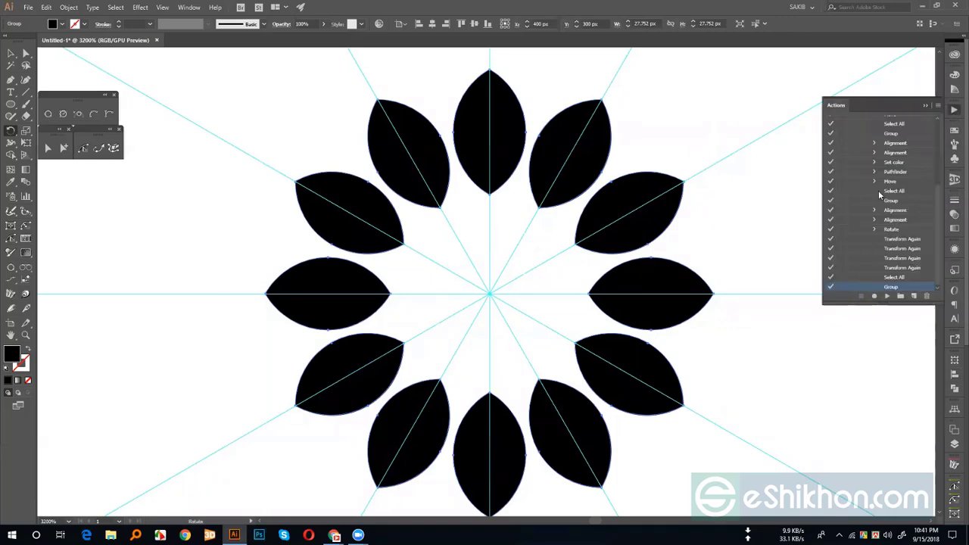
scroll(896, 197, "up", 3)
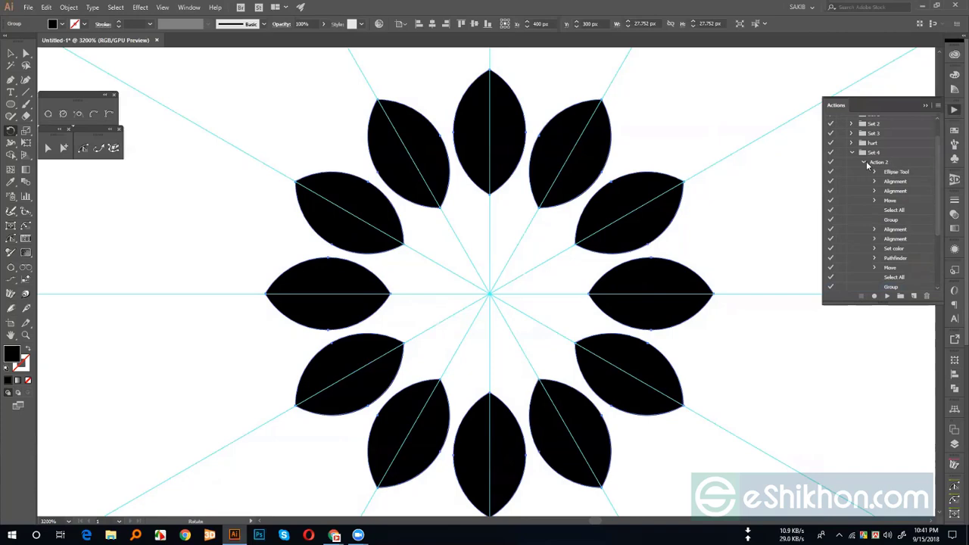
left_click(864, 162)
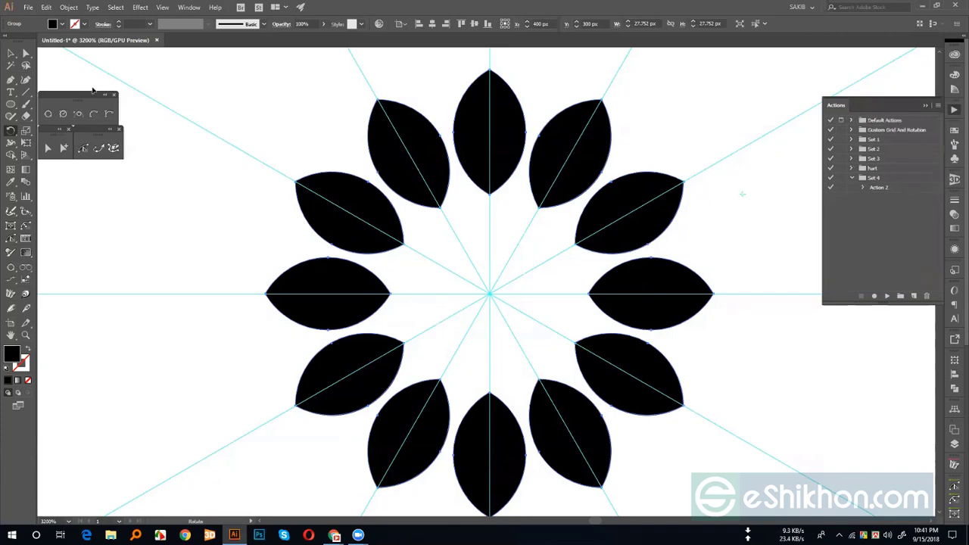
Step: Delete the whole leaf pattern from the artboard, keeping only the 30° guides
left_click(11, 53)
key("ctrl+a")
key("ctrl+shift+b")
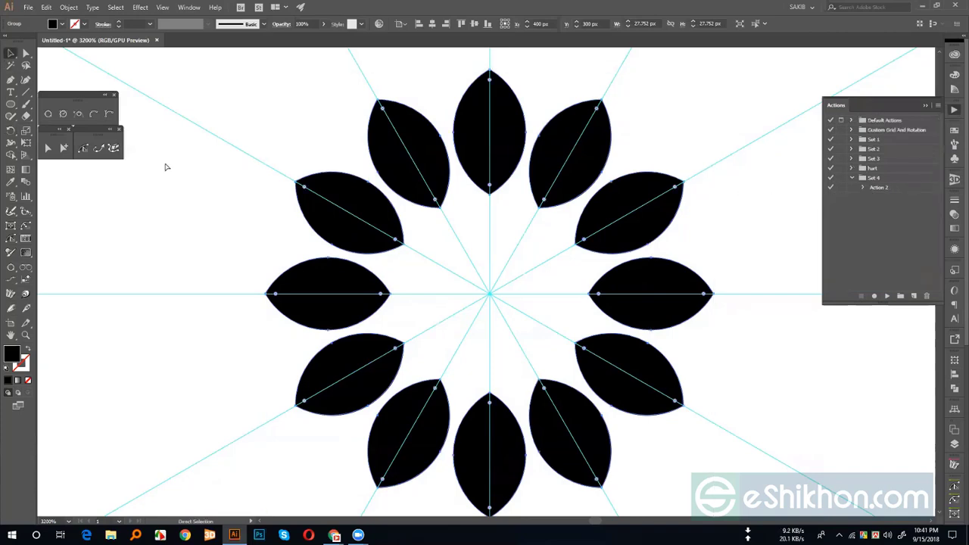
key("ctrl+minus")
key("ctrl+minus")
key("ctrl+minus")
key("ctrl+minus")
key("ctrl+minus")
key("ctrl+minus")
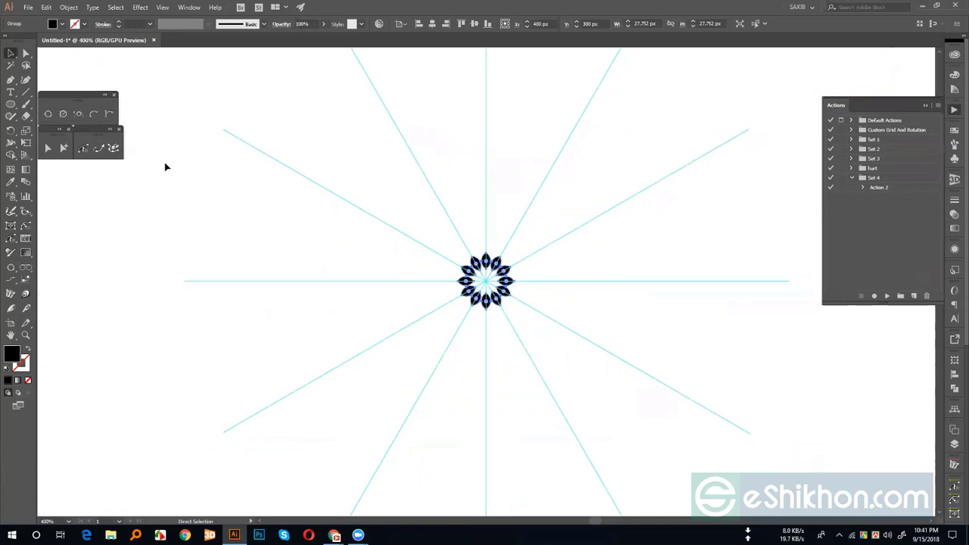
key("v")
left_click(383, 186)
key("ctrl+a")
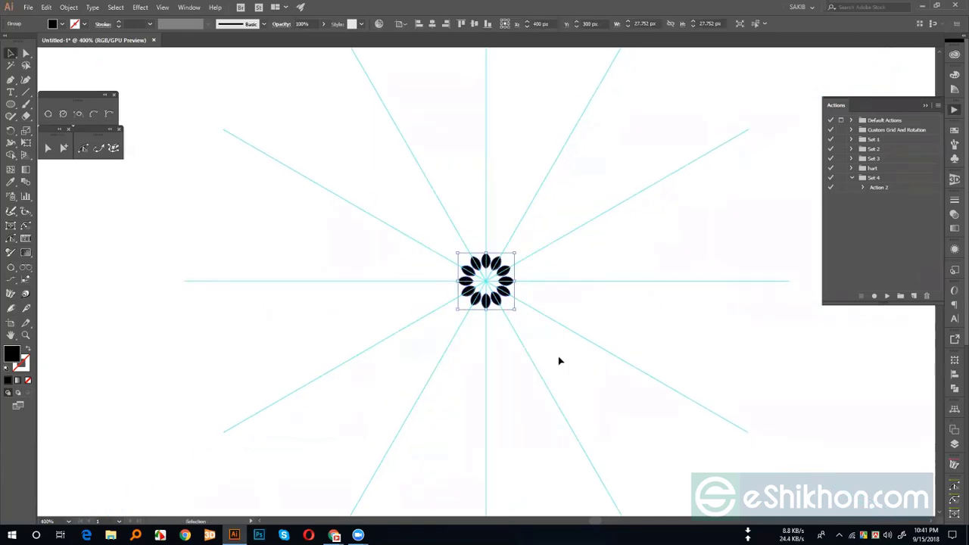
key("Delete")
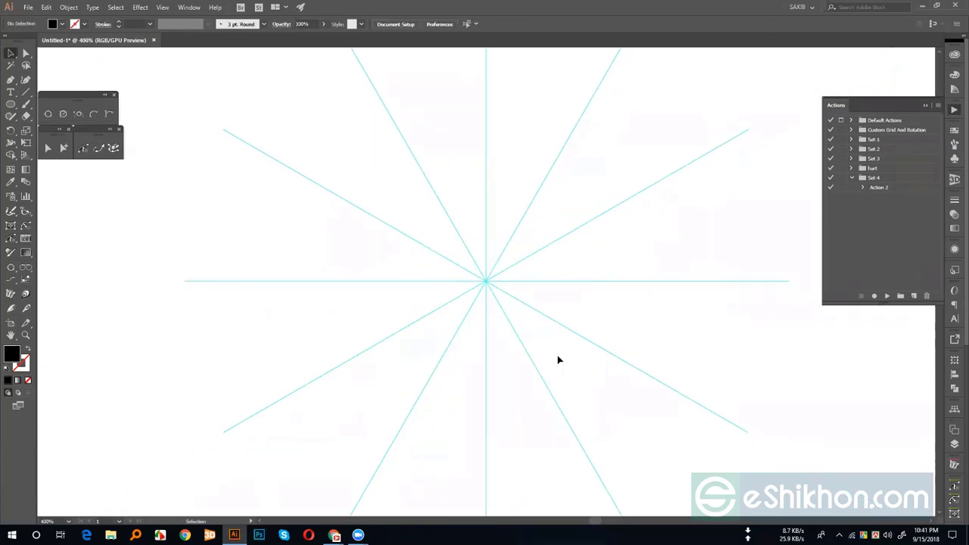
Step: Play Action 2 on the empty guides to rebuild the leaf pattern, and collapse its recorded steps
left_click(882, 187)
left_click(887, 296)
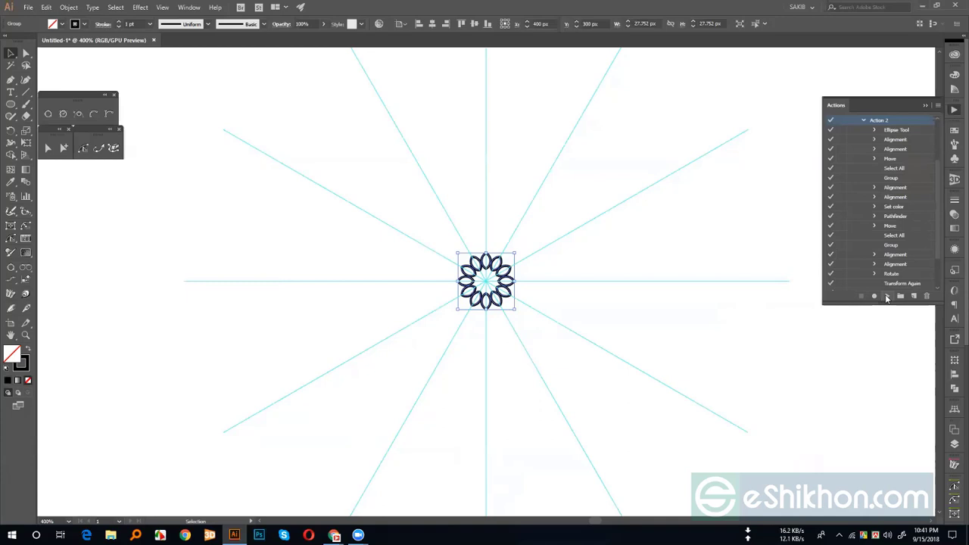
left_click(861, 120)
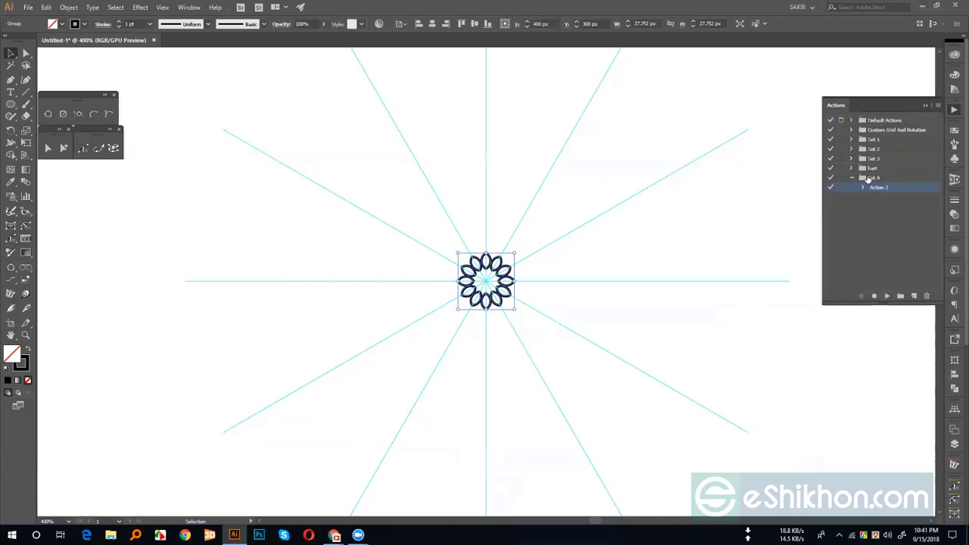
Step: Rename the action set Set 4 as ee
left_click(872, 178)
double_click(873, 178)
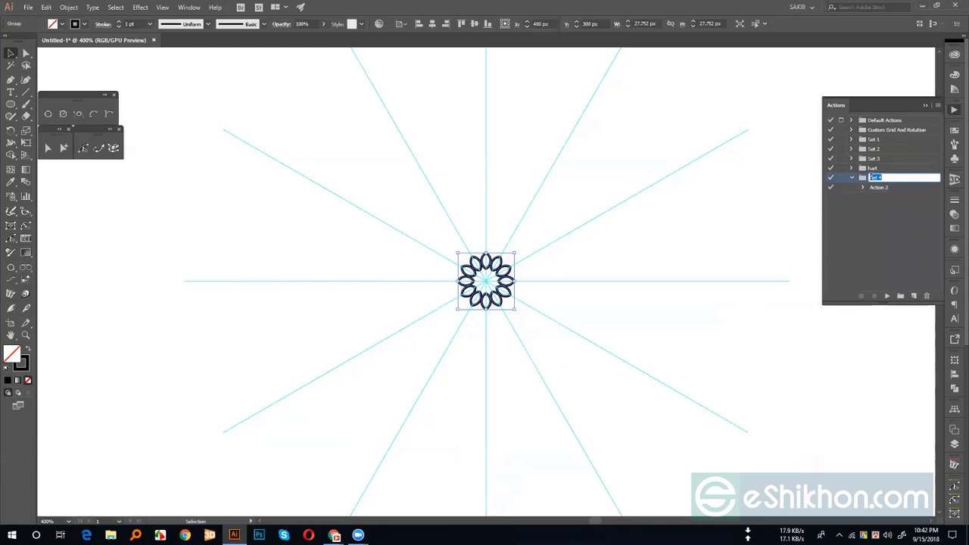
type("ee")
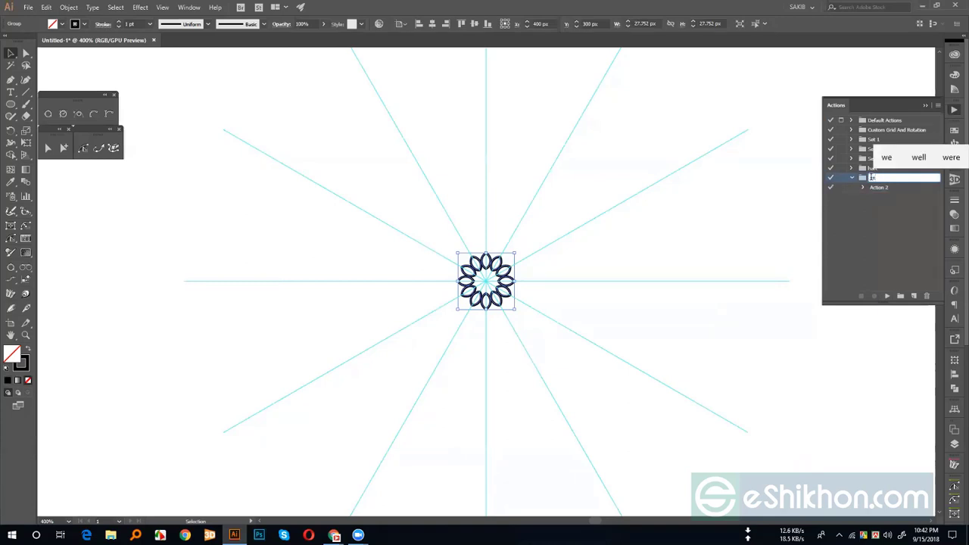
left_click(909, 256)
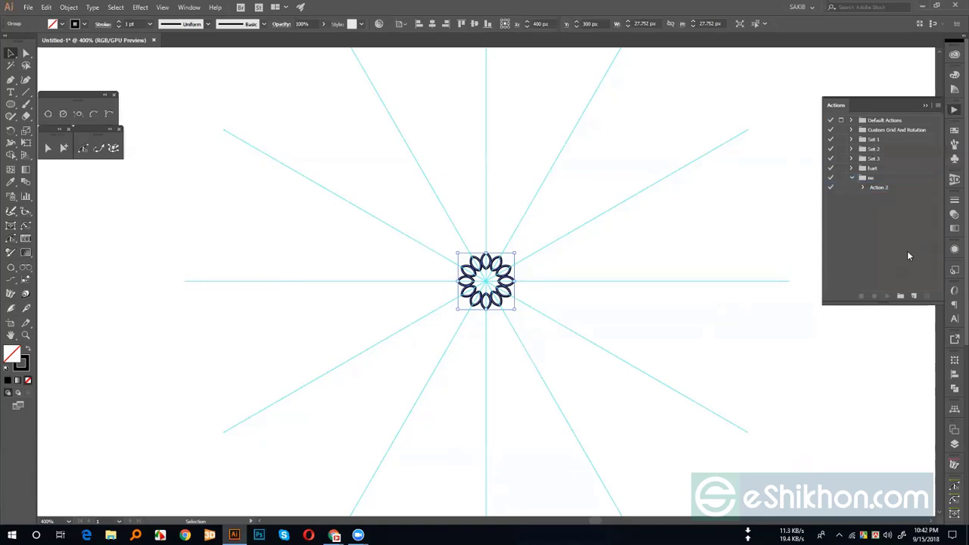
Step: Save the ee action set to the Desktop as ee.aia and check the file on the desktop
left_click(852, 178)
left_click(872, 178)
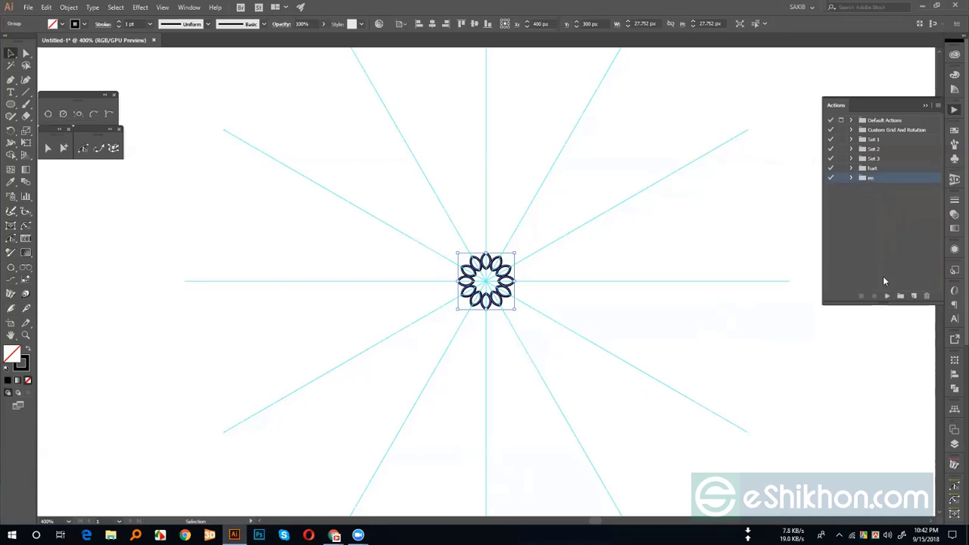
left_click(938, 105)
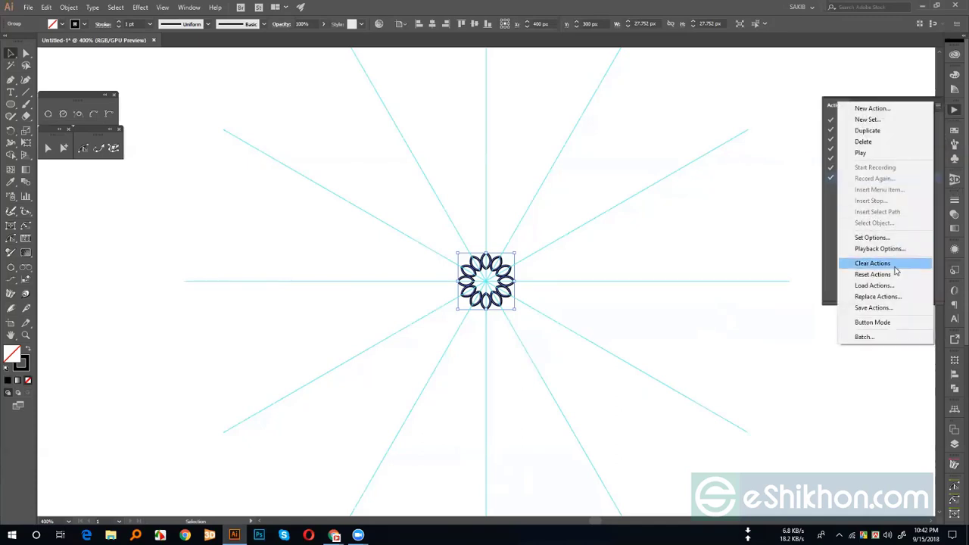
left_click(875, 308)
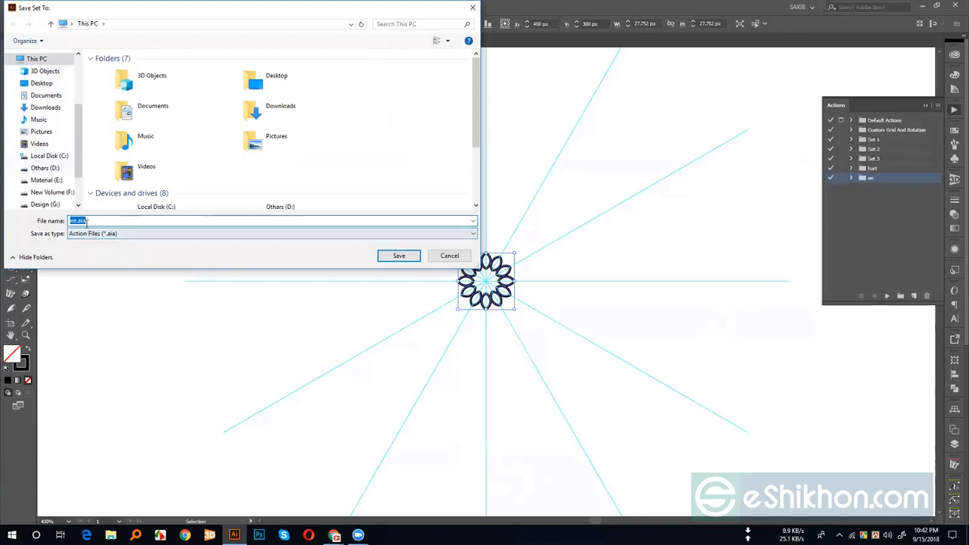
left_click(42, 83)
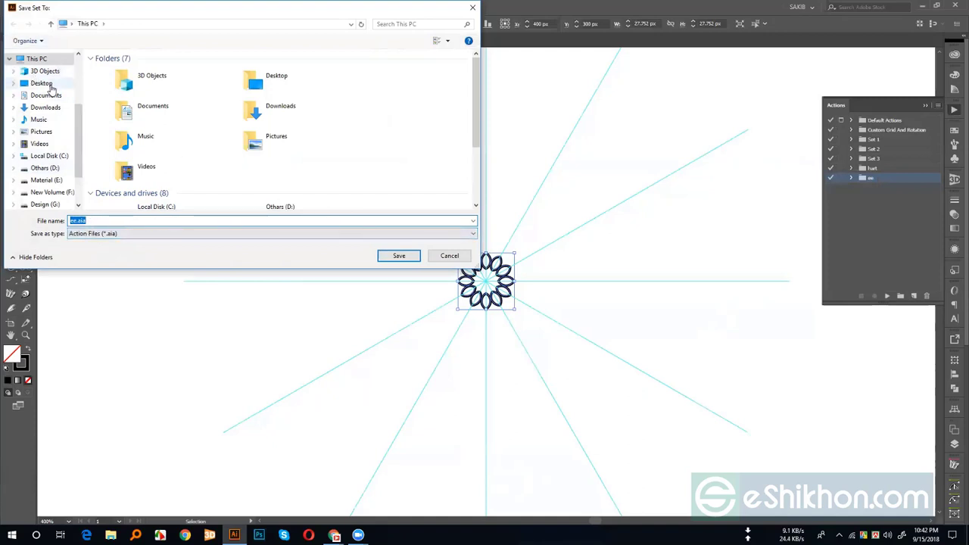
left_click(399, 256)
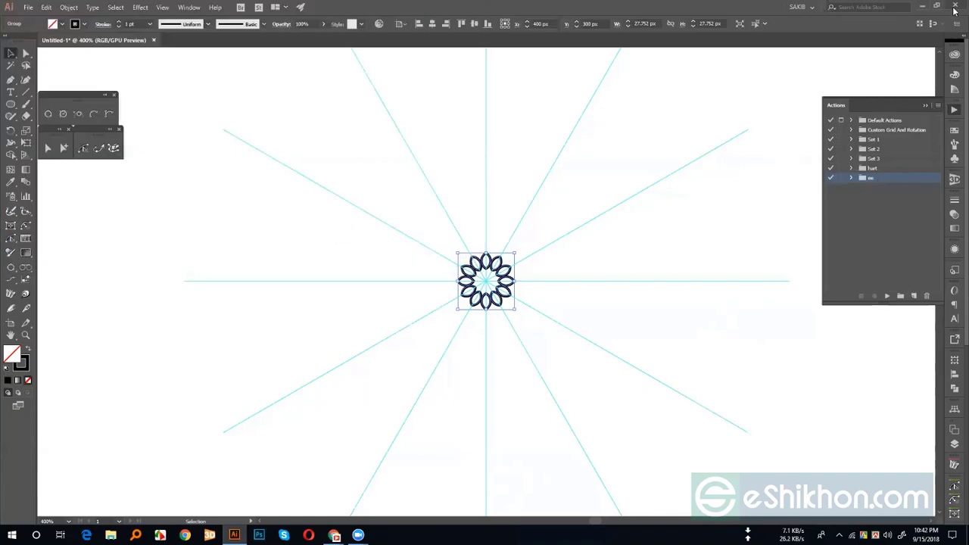
left_click(967, 538)
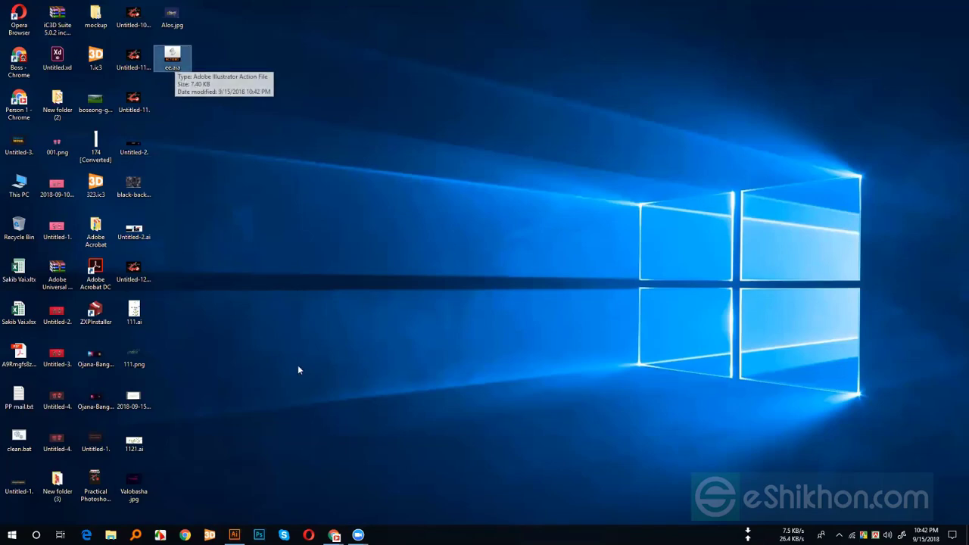
mouse_move(334, 535)
left_click(234, 535)
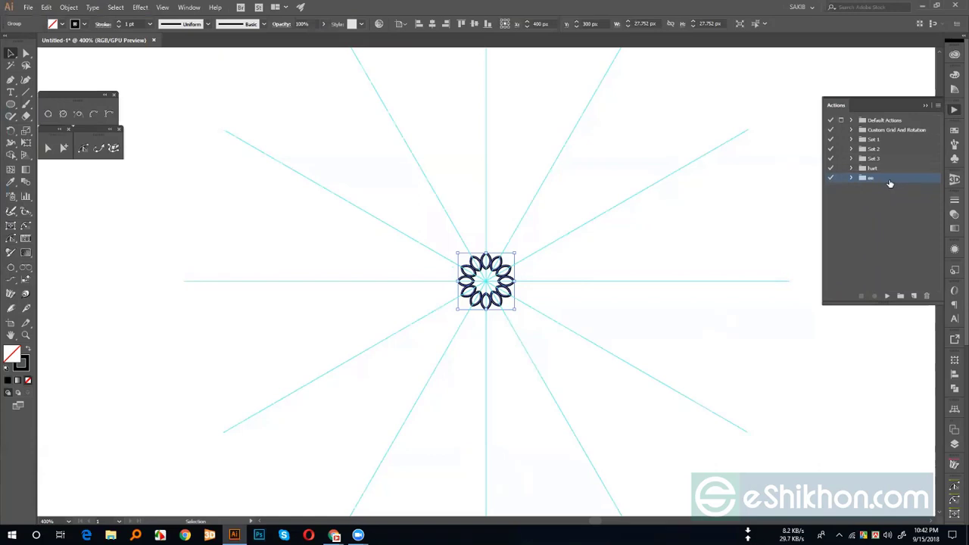
Step: Delete the ee action set and close the Untitled-1 document without saving changes
left_click(926, 296)
left_click(490, 285)
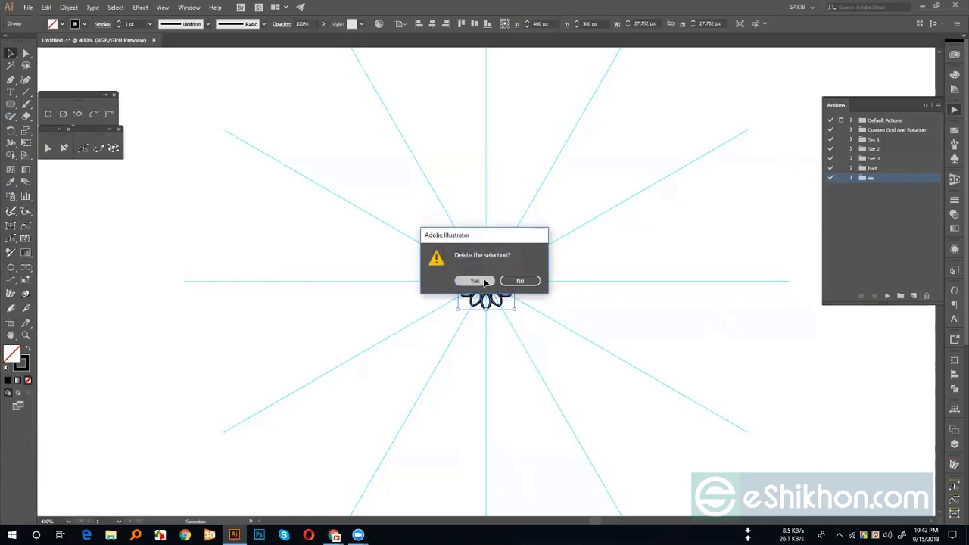
left_click(153, 40)
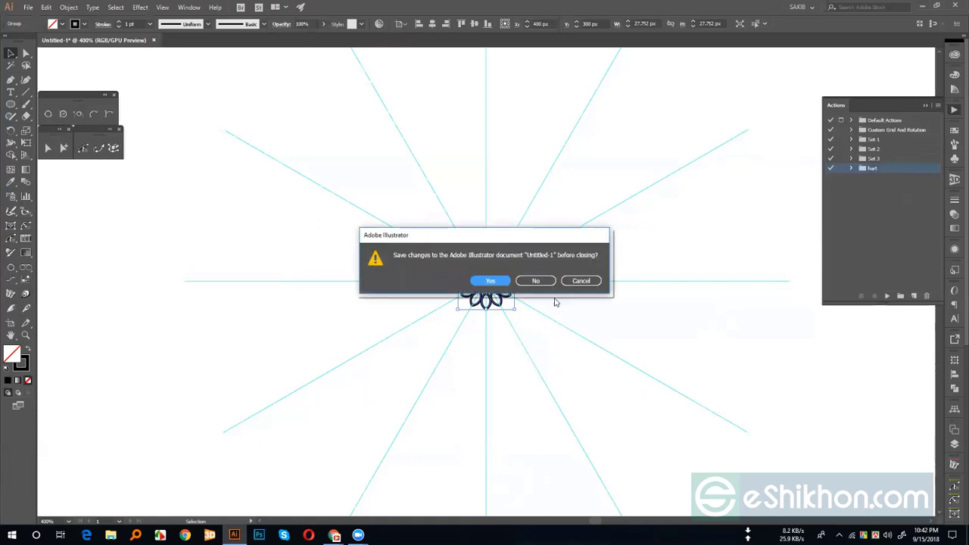
left_click(535, 279)
Step: Create a new 800 x 600 px landscape document in RGB colour mode
left_click(27, 7)
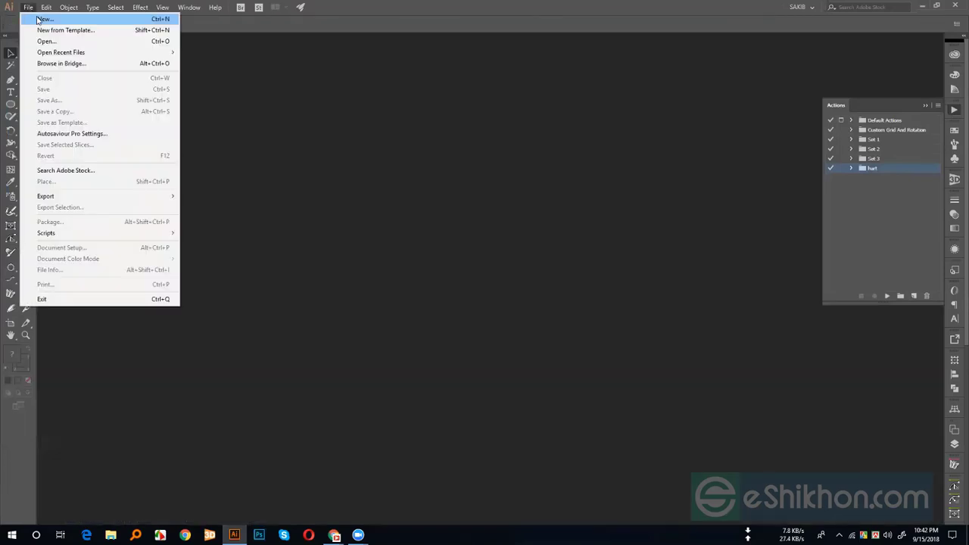
left_click(38, 16)
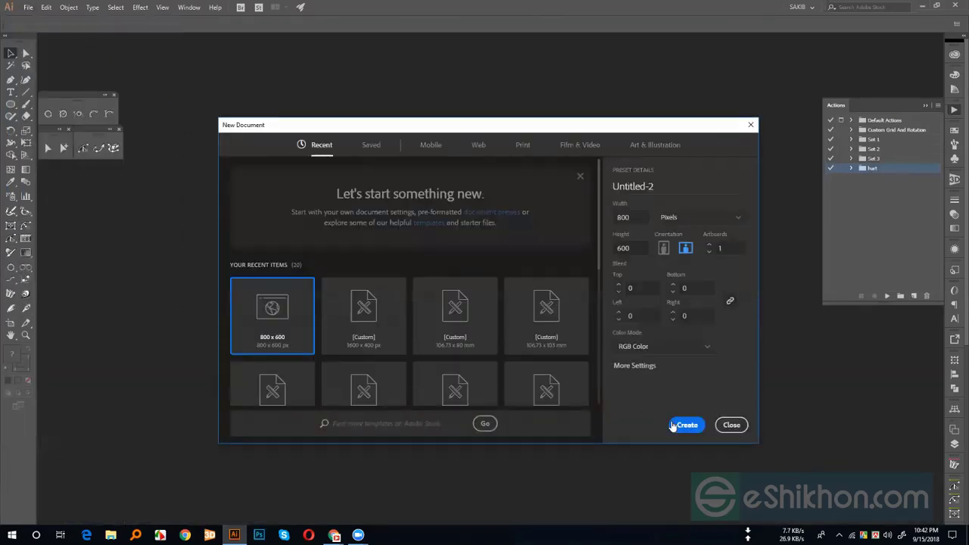
left_click(686, 424)
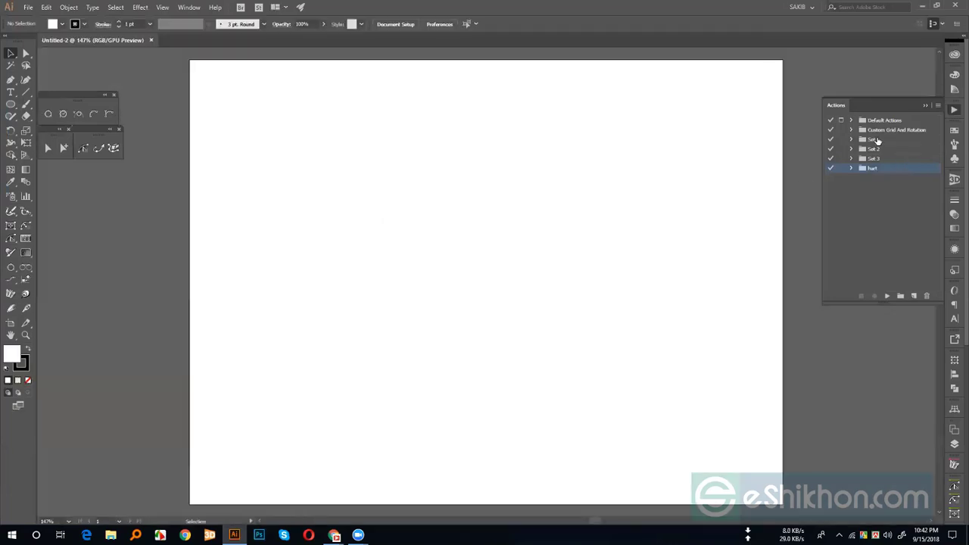
Step: Play the 30° action from the Custom Grid And Rotation set to draw the radial guides, and collapse the set
left_click(852, 129)
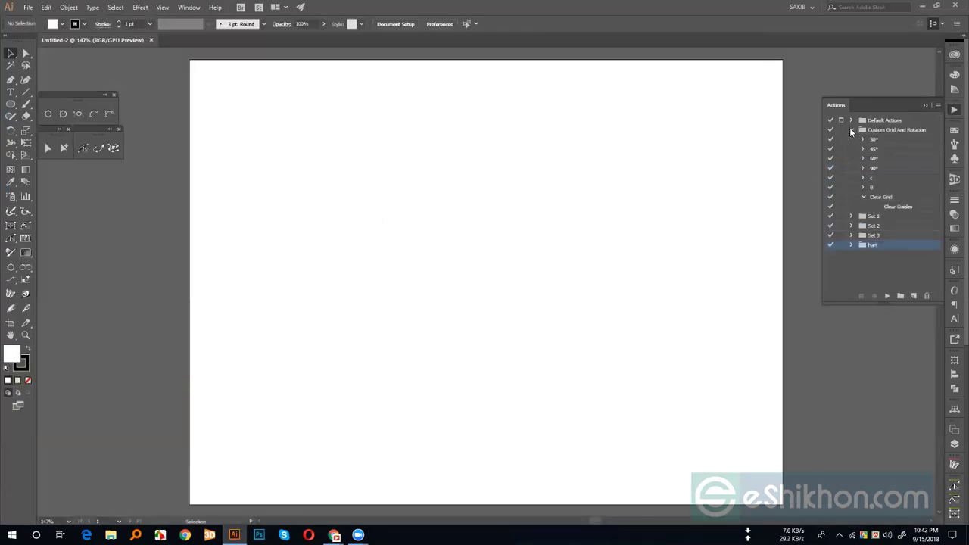
left_click(874, 140)
left_click(887, 296)
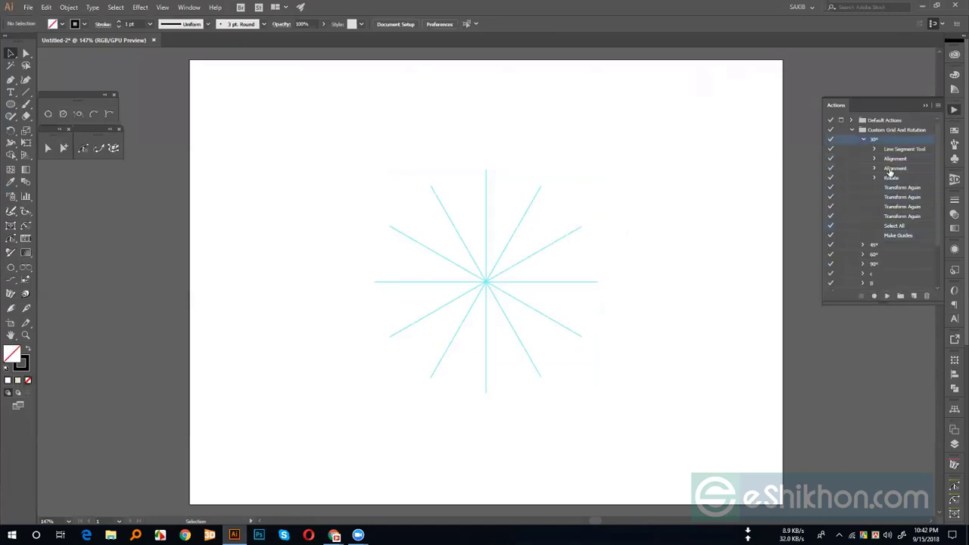
left_click(864, 139)
left_click(851, 129)
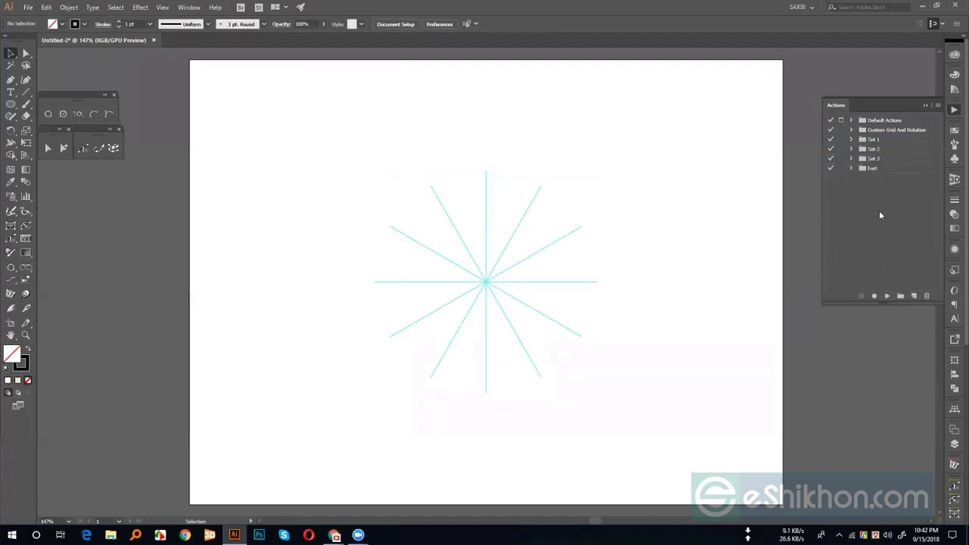
Step: Load the action set ee.aia from the Desktop
left_click(938, 106)
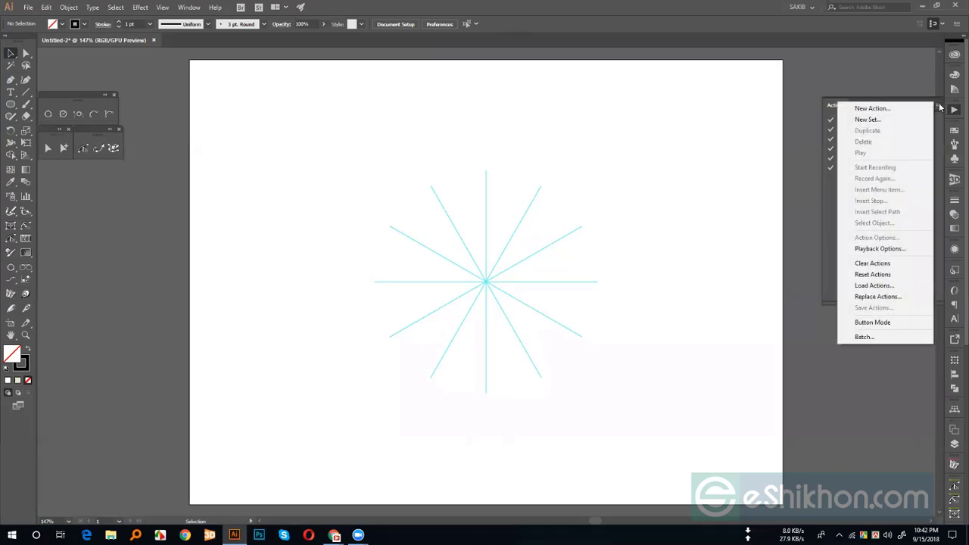
left_click(872, 285)
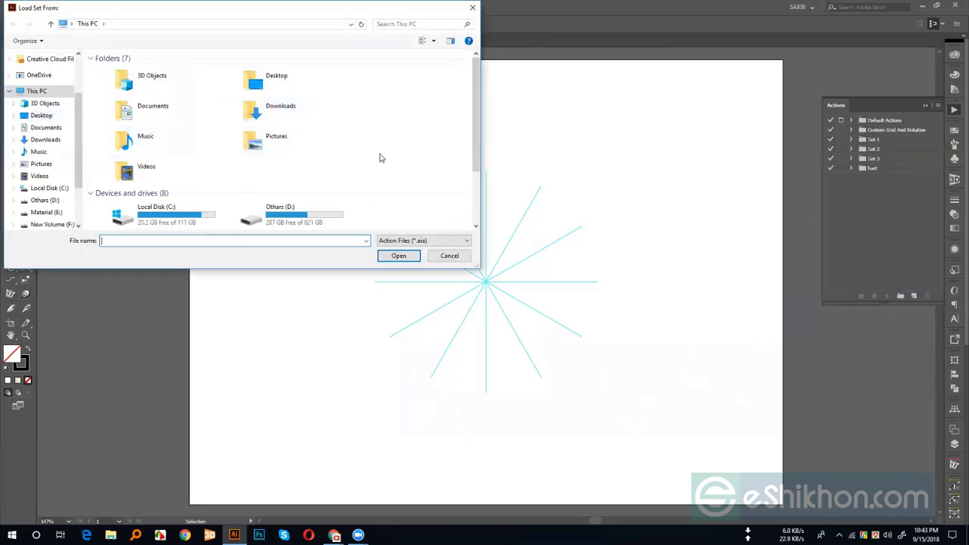
left_click(44, 117)
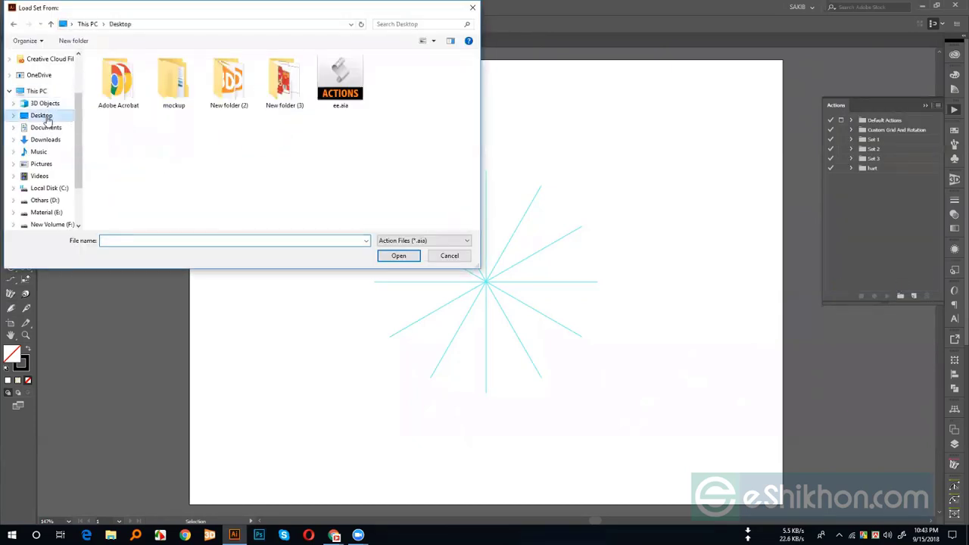
left_click(340, 80)
left_click(398, 256)
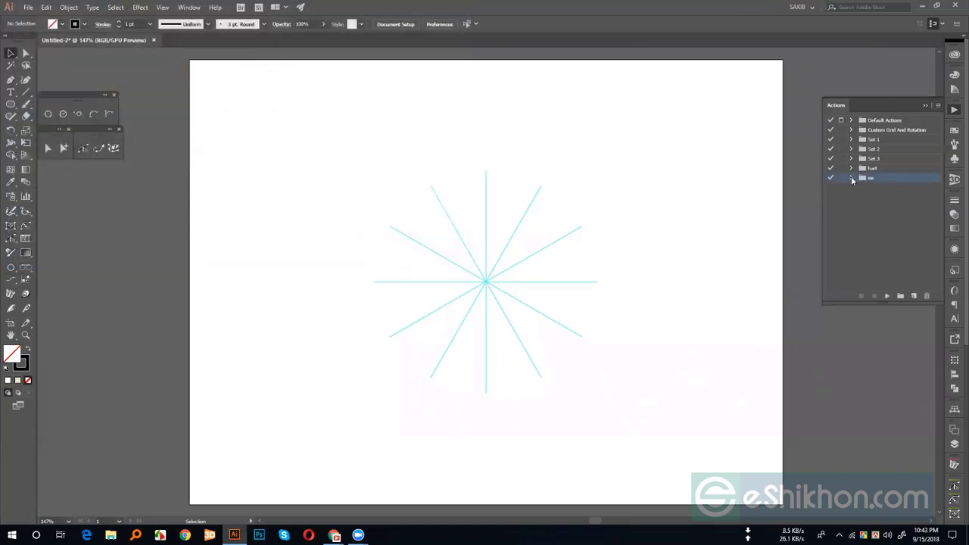
Step: Play Action 2 from the ee set to build the radial leaf pattern on the 30° guides
left_click(852, 177)
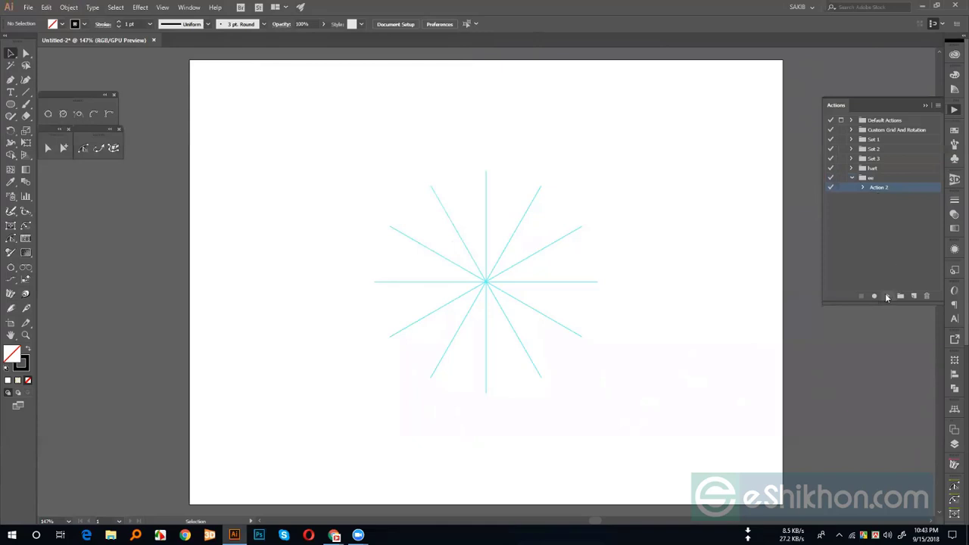
left_click(887, 296)
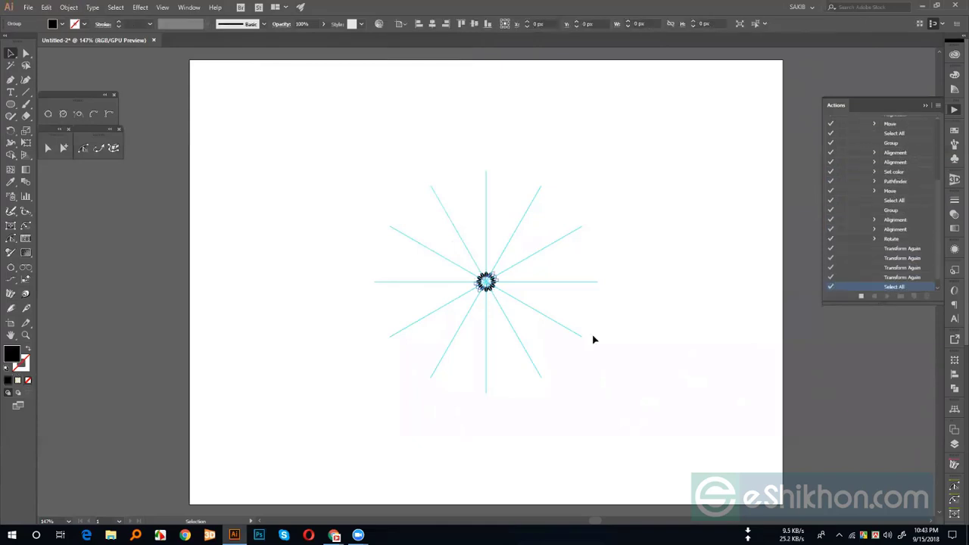
left_click(567, 357)
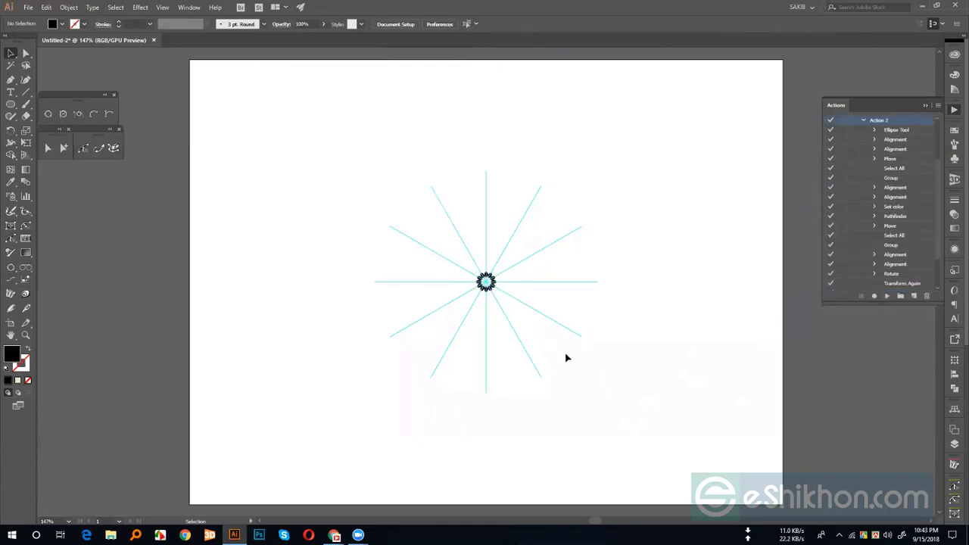
key("a")
key("ctrl+plus")
key("ctrl+plus")
key("ctrl+plus")
key("ctrl+plus")
key("ctrl+plus")
key("ctrl+plus")
key("ctrl+plus")
key("ctrl+plus")
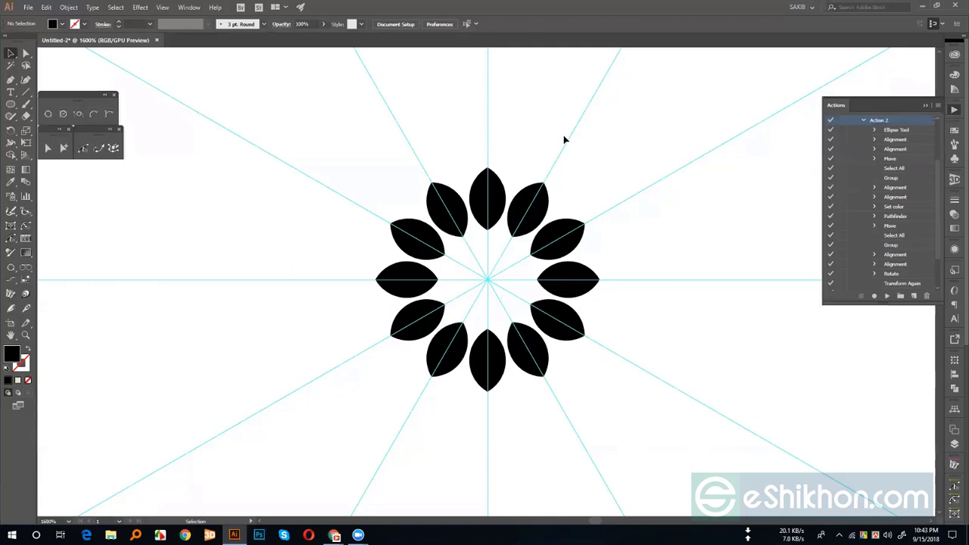
Step: Select the leaf pattern, collapse Action 2 and expand the Custom Grid And Rotation action set
left_click(528, 209)
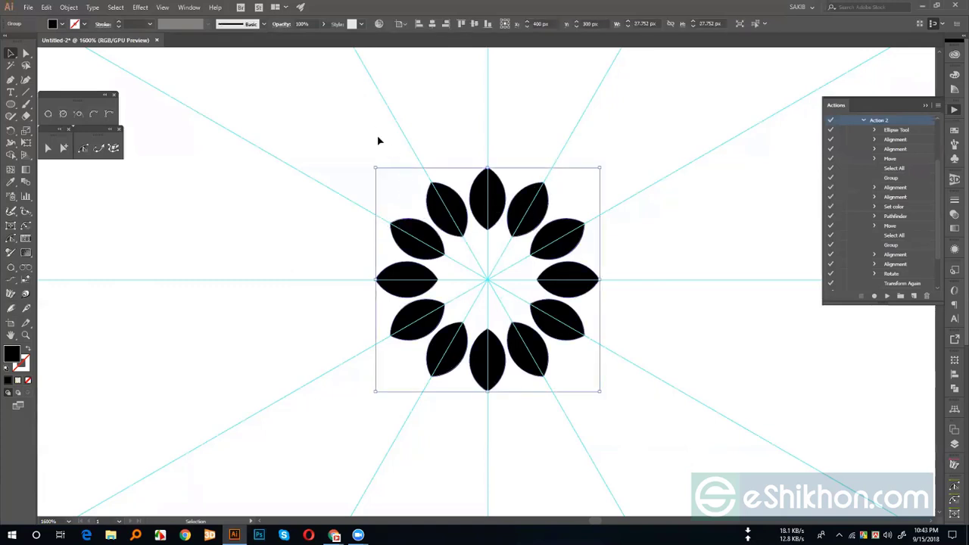
left_click_drag(359, 104, 496, 420)
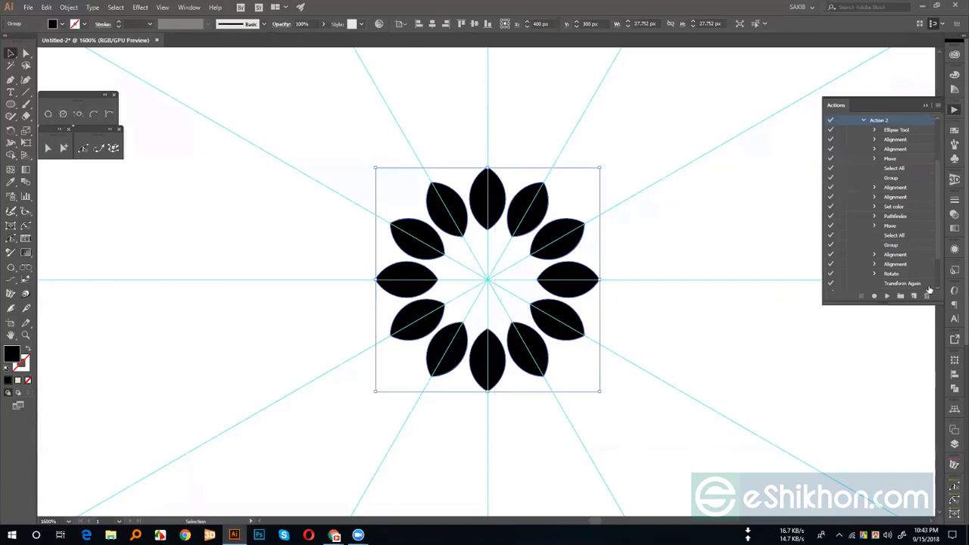
left_click(863, 119)
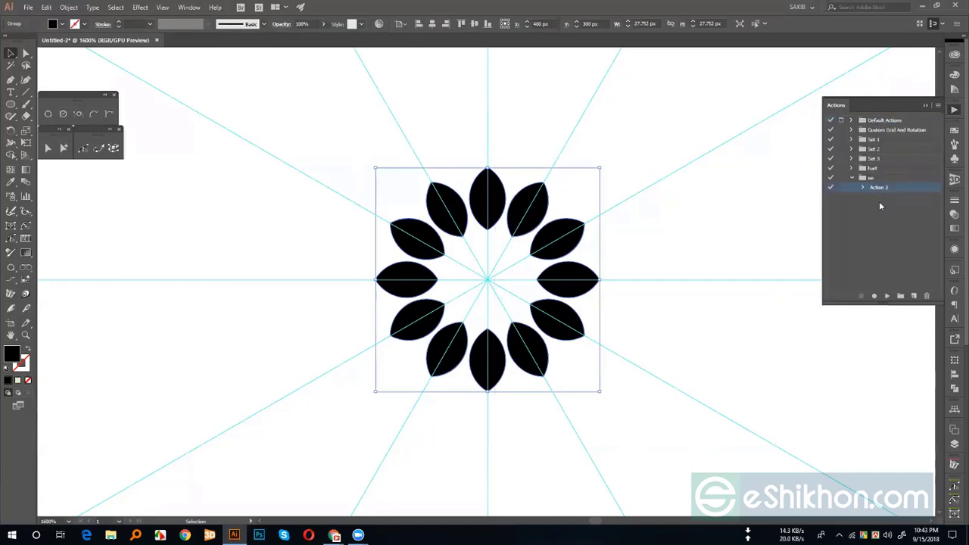
left_click(851, 130)
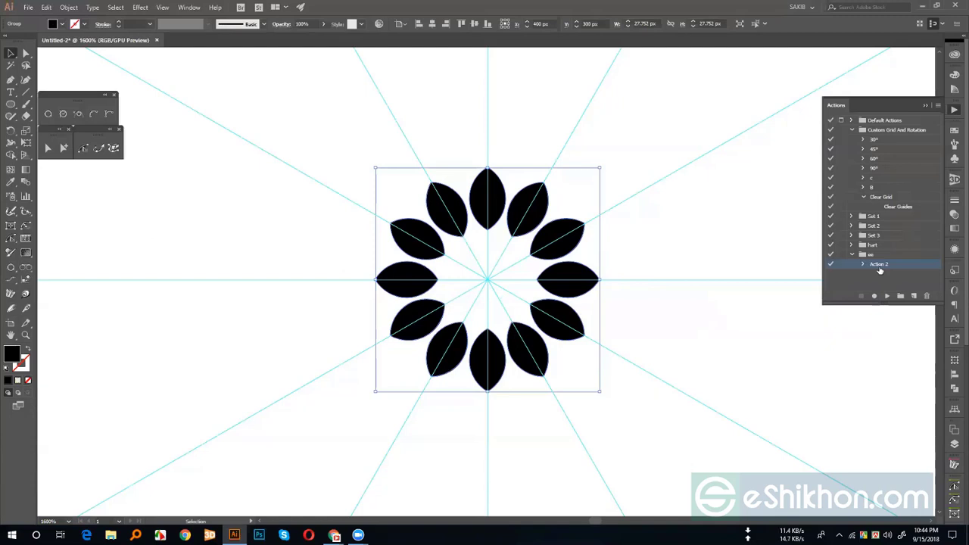
Step: Ungroup the leaf pattern twice so that every leaf is a separate path
left_click(682, 248)
left_click(491, 196)
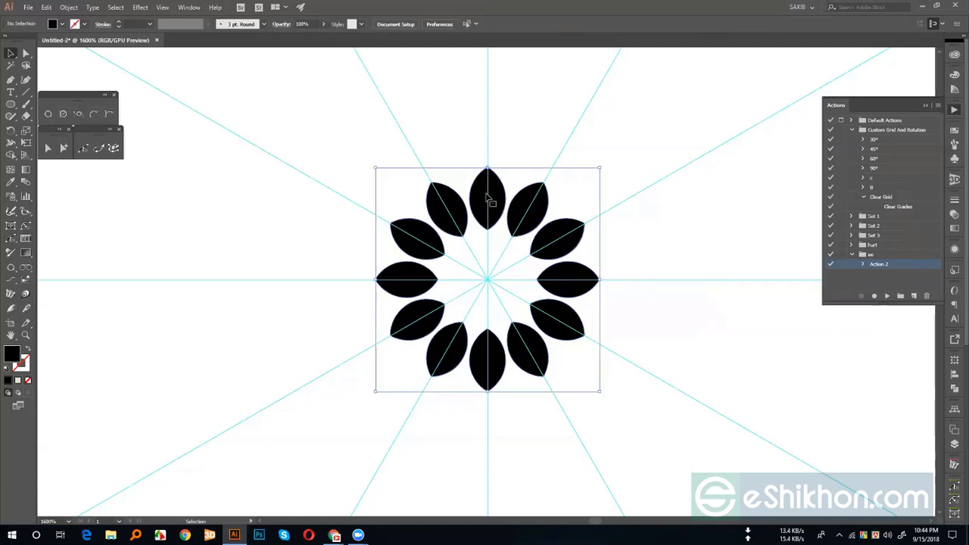
right_click(491, 195)
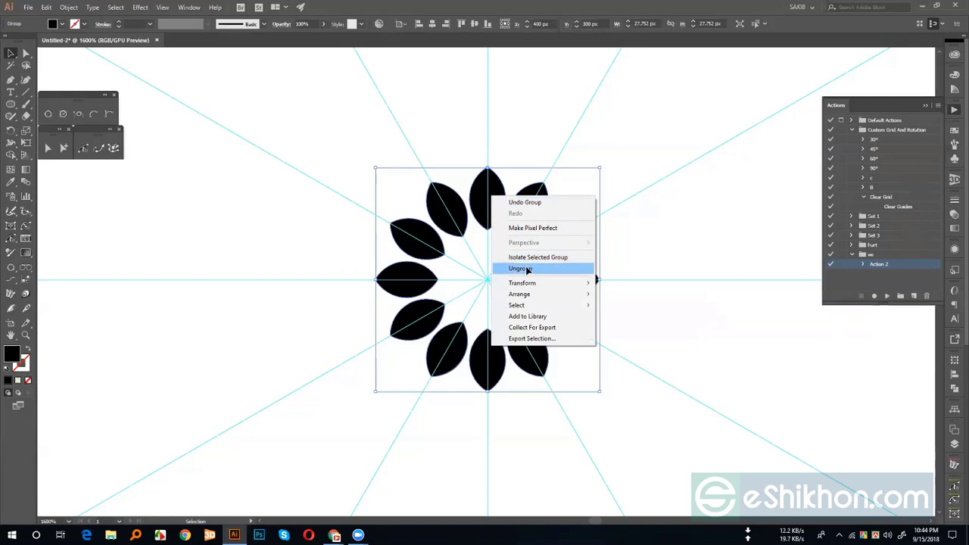
left_click(526, 269)
left_click(508, 164)
left_click_drag(493, 155, 634, 407)
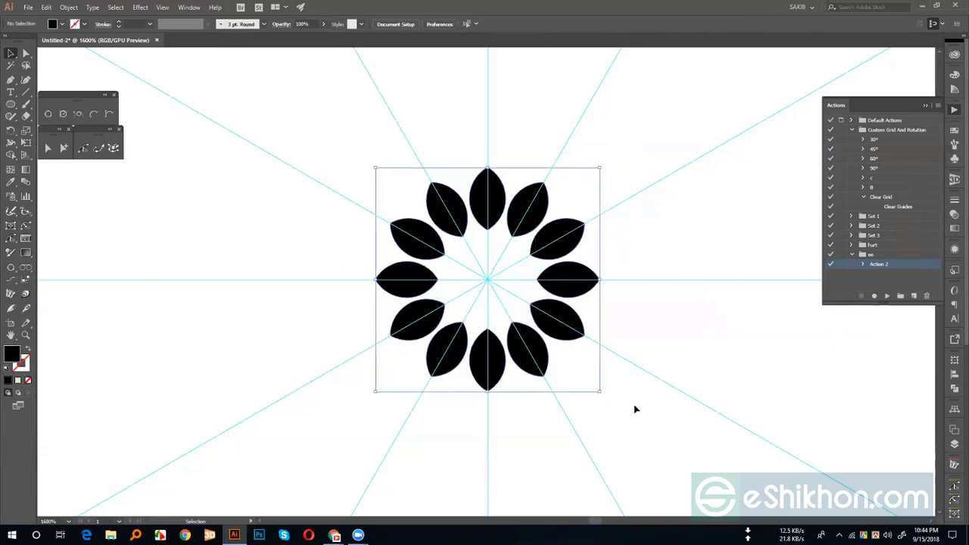
right_click(551, 317)
left_click(586, 389)
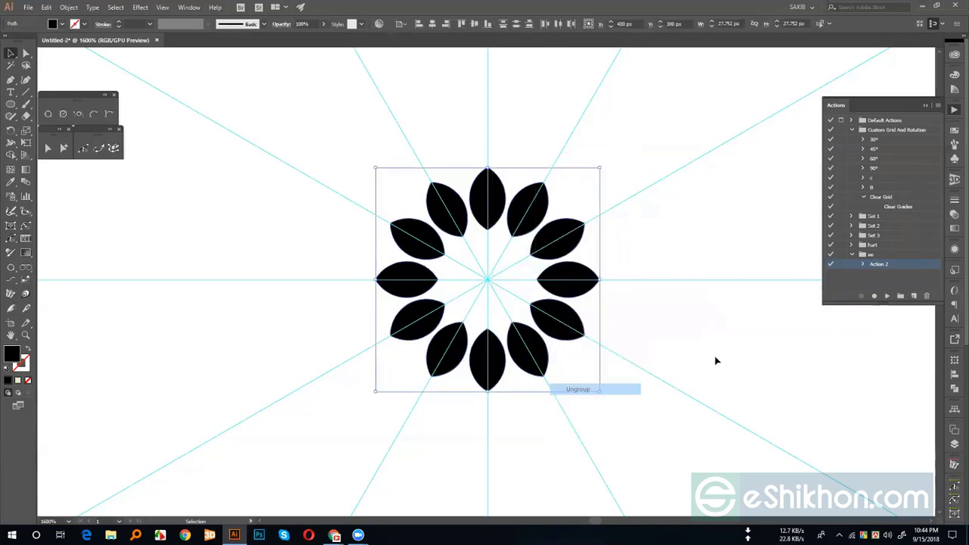
left_click(715, 359)
left_click_drag(500, 163, 616, 411)
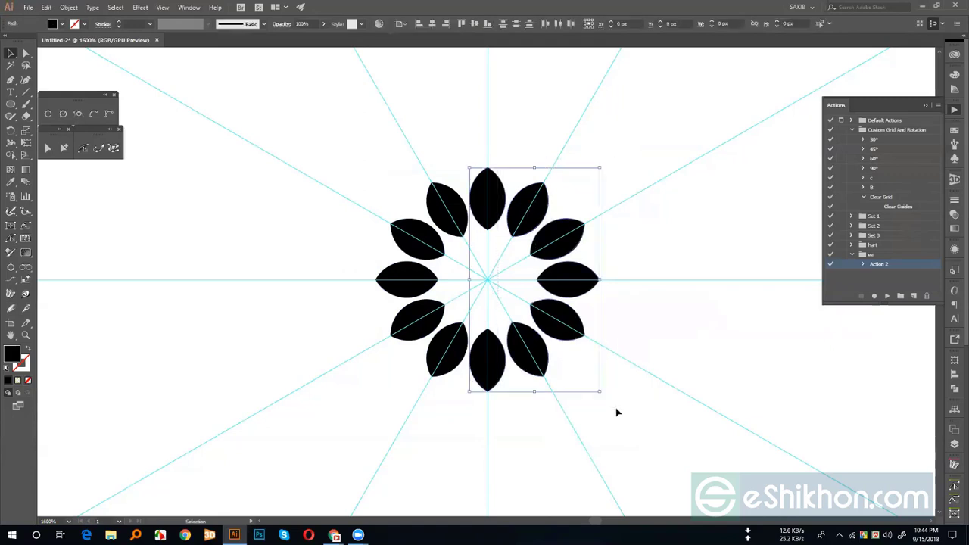
left_click(717, 269)
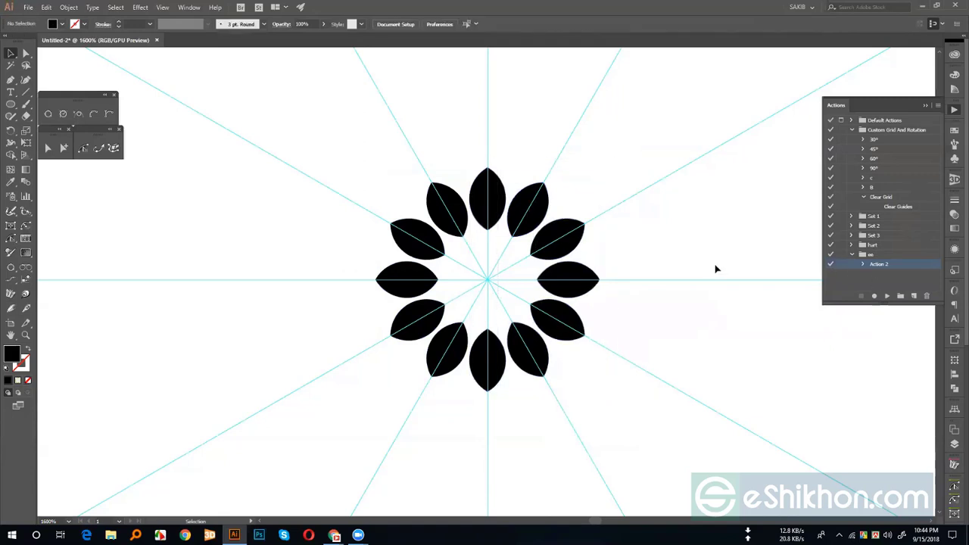
Step: Group all the leaves into one object and collapse the ee and Custom Grid And Rotation action sets
left_click_drag(352, 151, 640, 396)
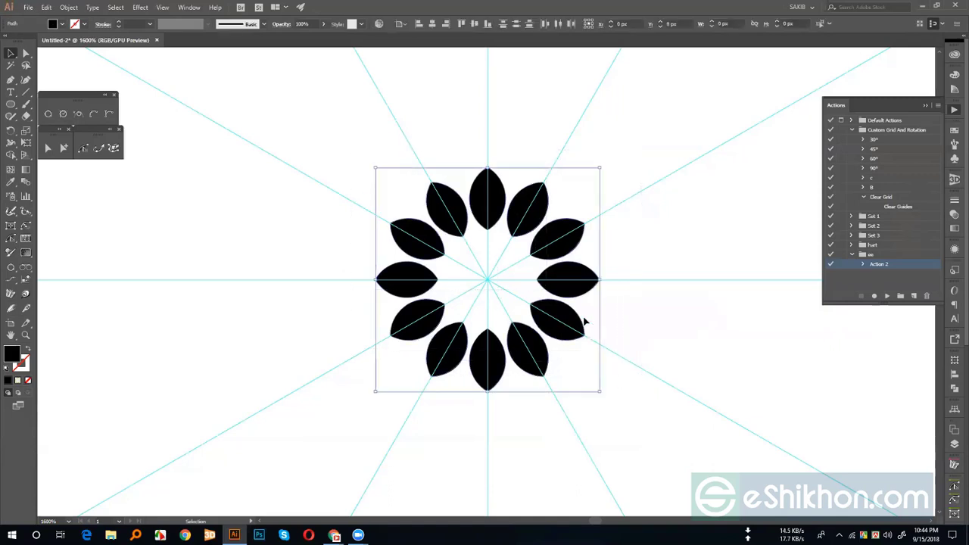
right_click(575, 320)
left_click(610, 380)
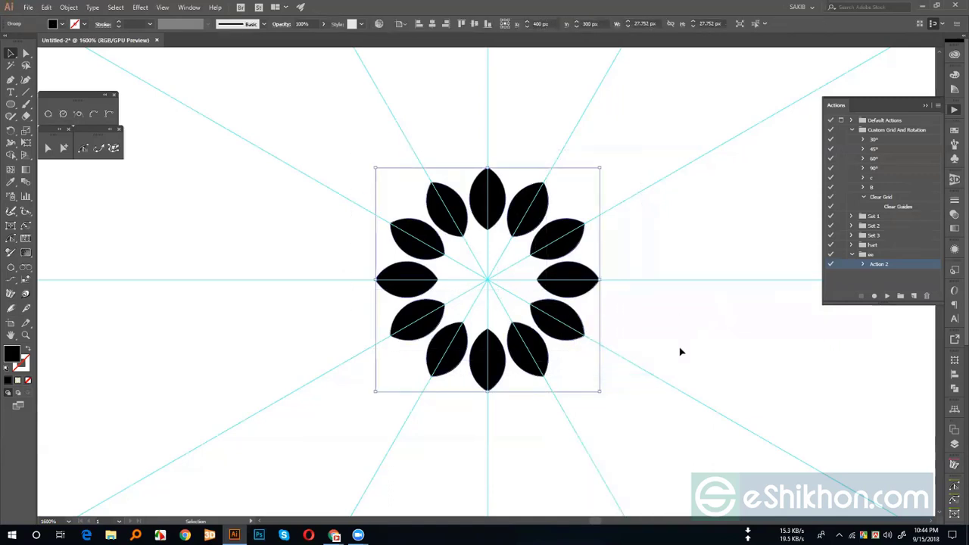
left_click(680, 350)
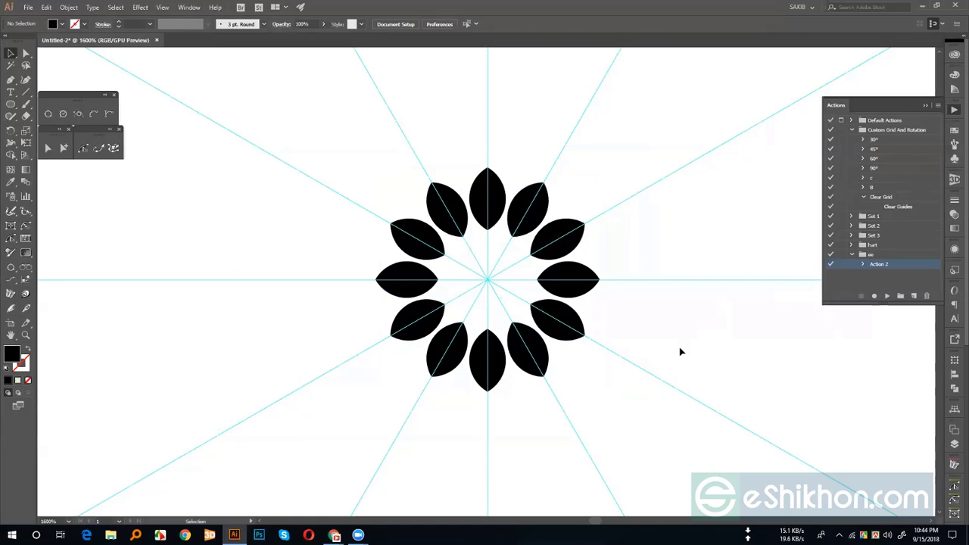
left_click(852, 254)
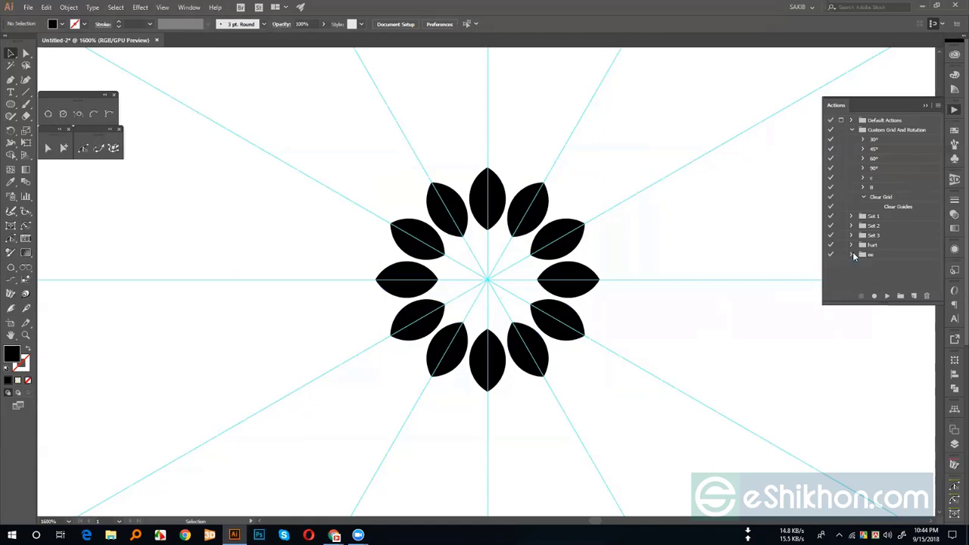
left_click(855, 128)
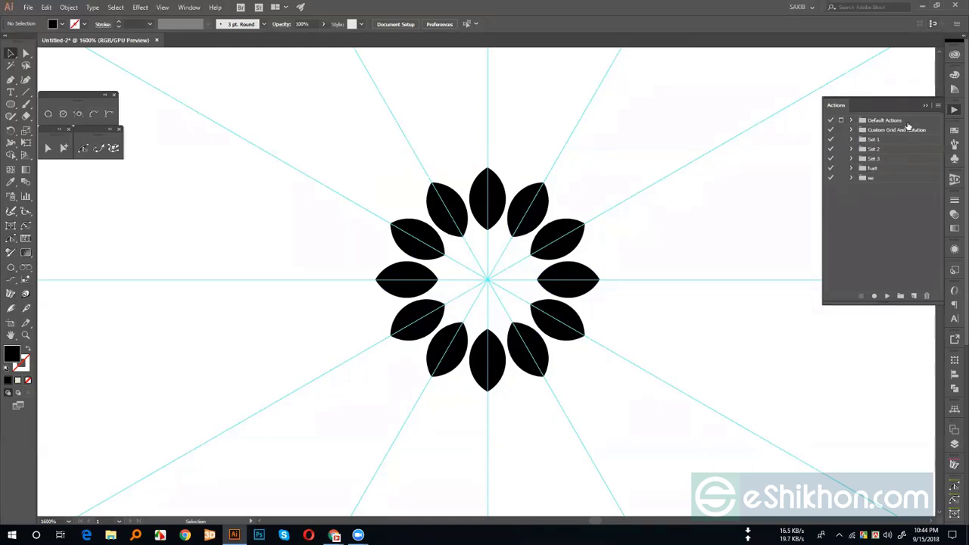
Step: Switch to the Windows desktop to locate the saved ee.aia file, and return to Illustrator
left_click(926, 8)
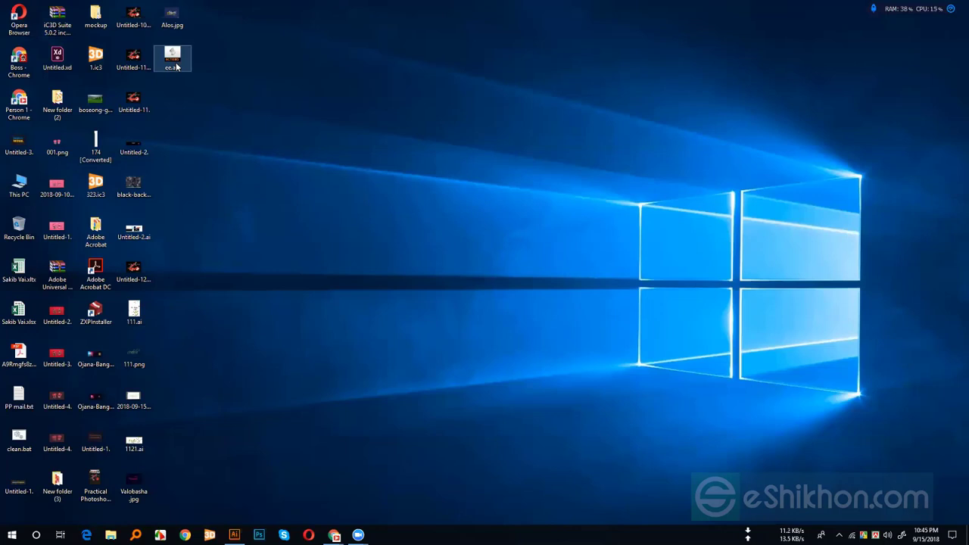
left_click(95, 17)
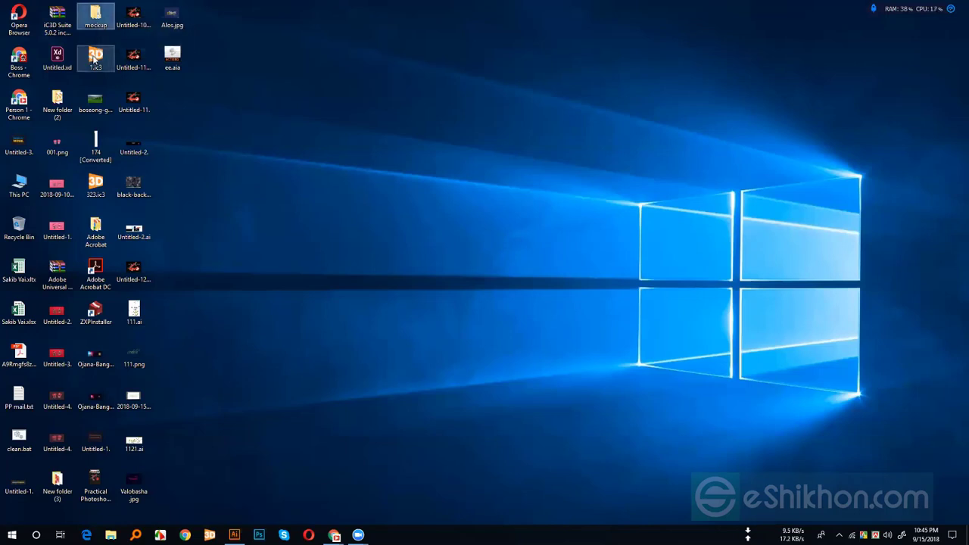
left_click(236, 119)
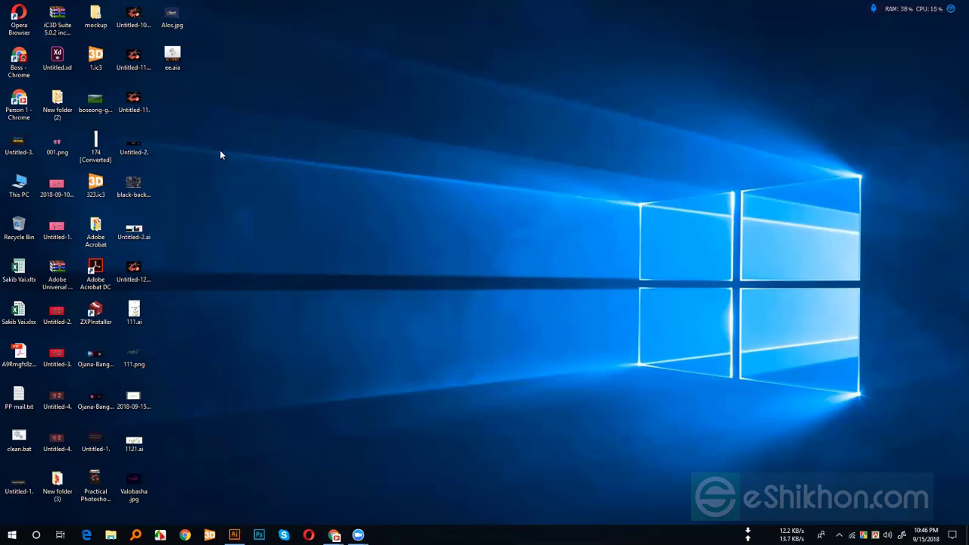
left_click(234, 534)
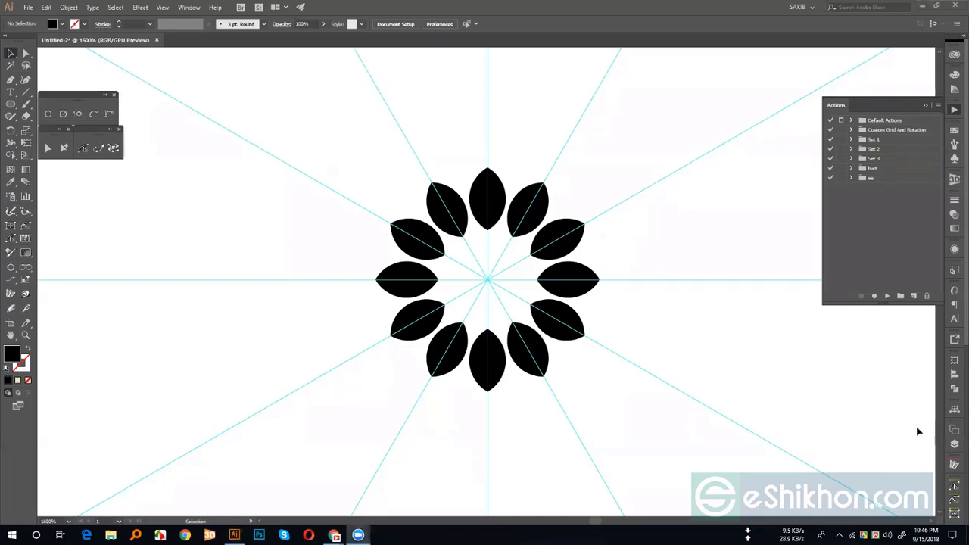
Step: Apply inverted round Live Corners with a radius of about 1.62 px to the tips of all the leaves
left_click(568, 281)
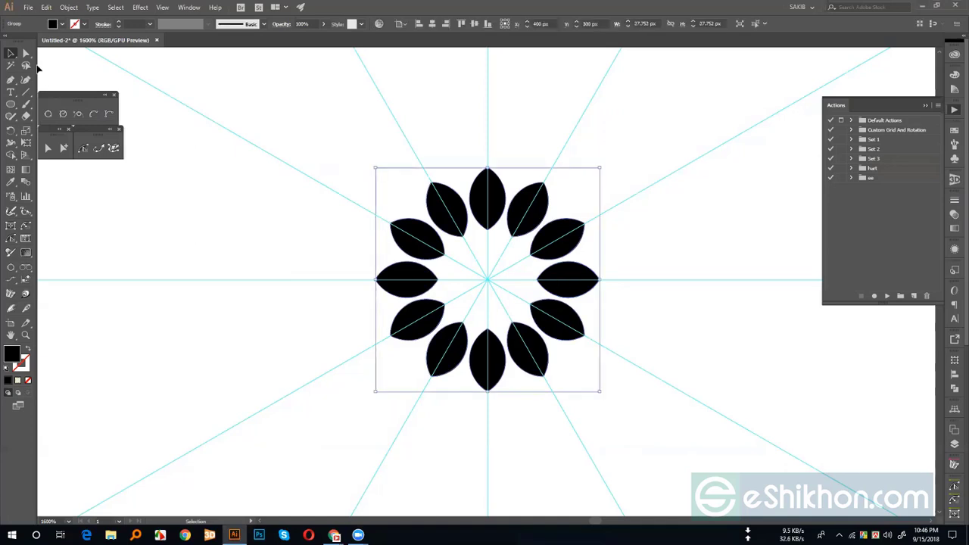
left_click(25, 53)
mouse_move(458, 233)
left_mouse_down()
mouse_move(449, 218)
mouse_move(458, 218)
left_mouse_up()
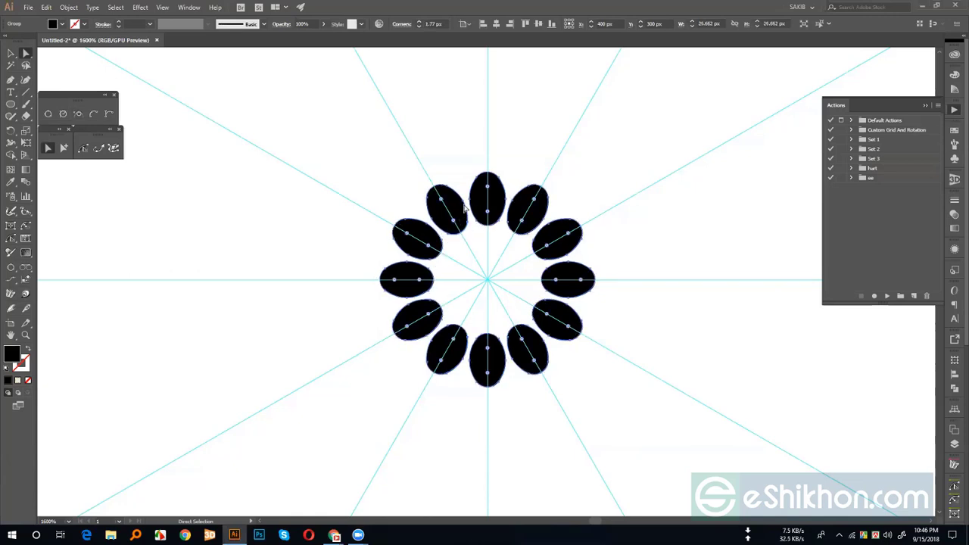
left_click(402, 23)
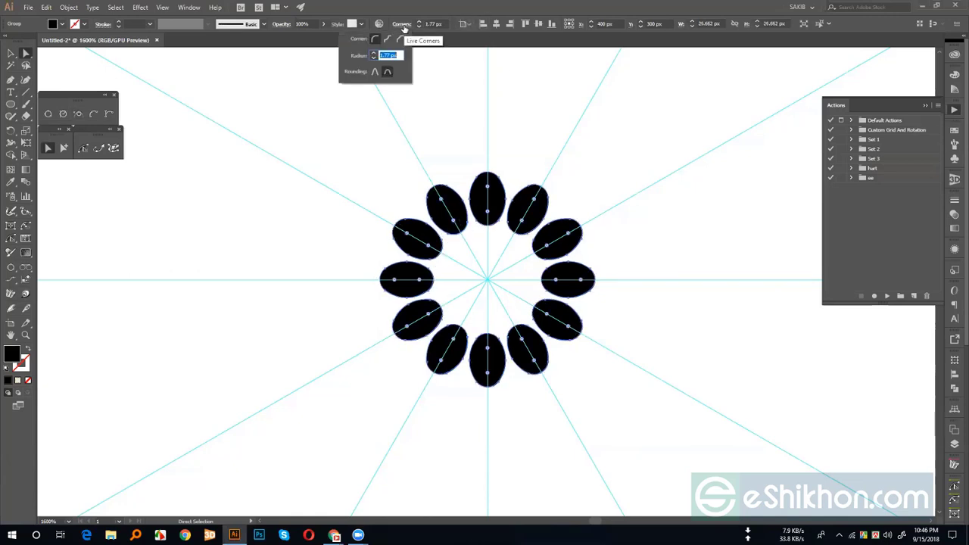
left_click(388, 39)
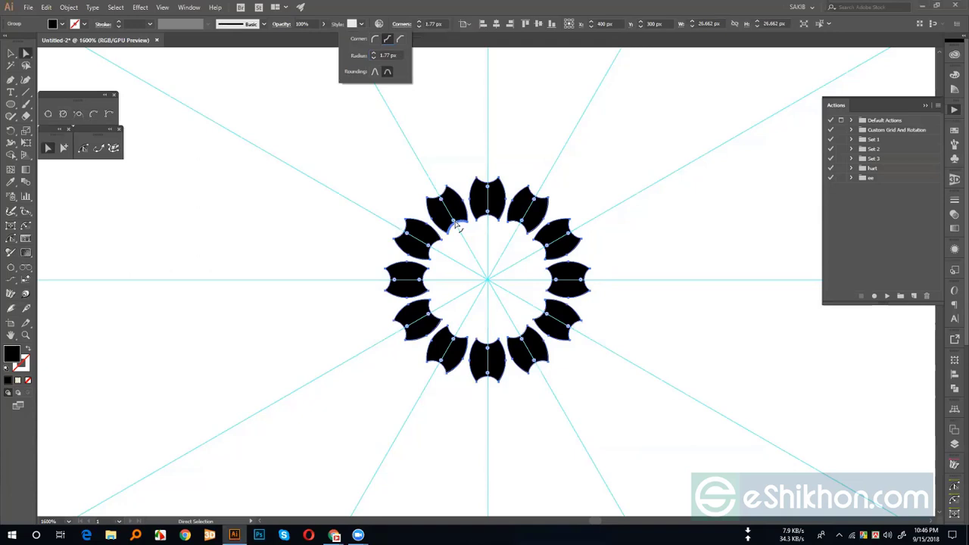
left_click_drag(453, 218, 459, 221)
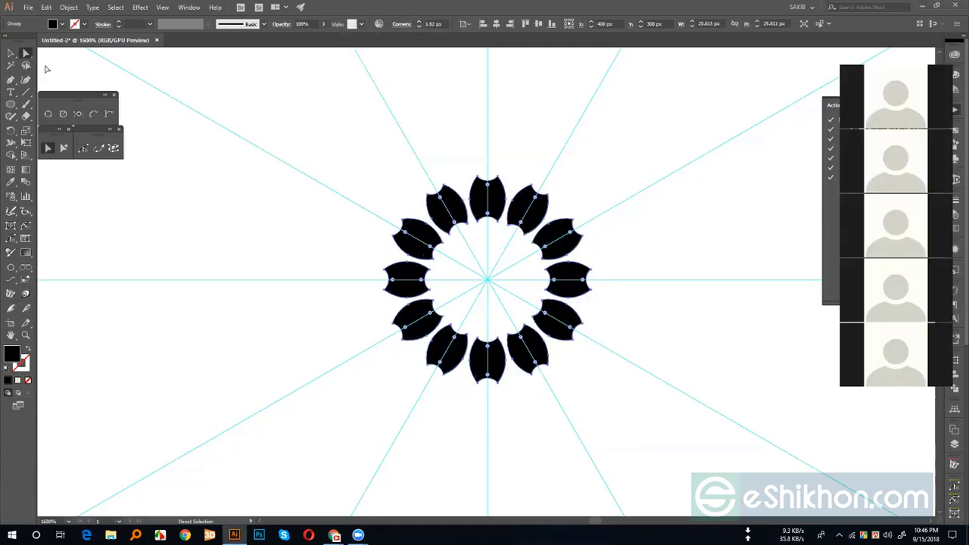
Step: Delete the whole leaf pattern, keeping only the radial guides
left_click(8, 53)
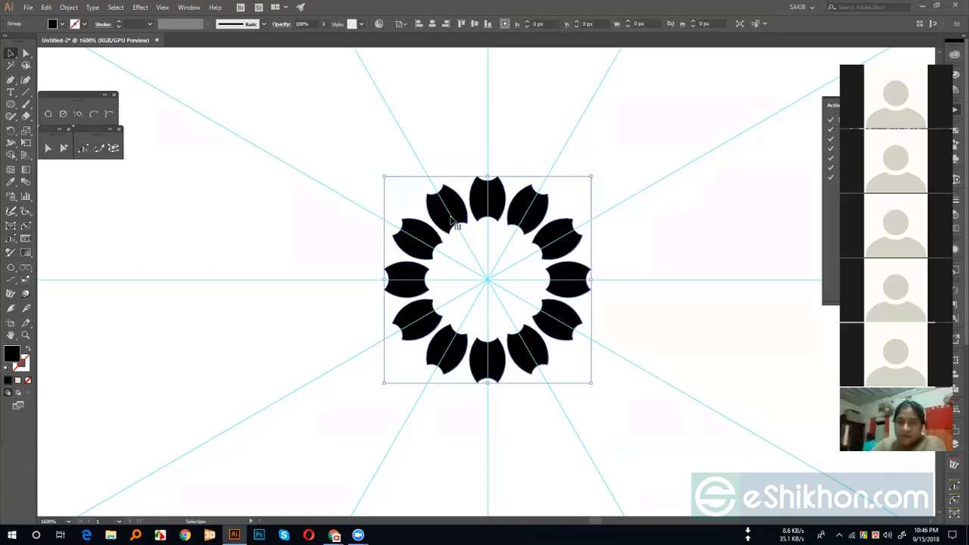
key("Delete")
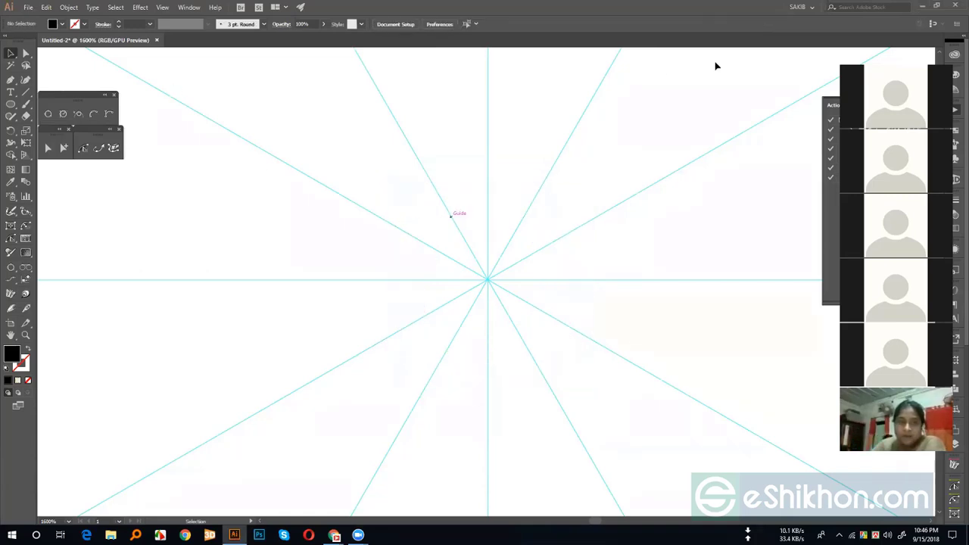
left_click(28, 8)
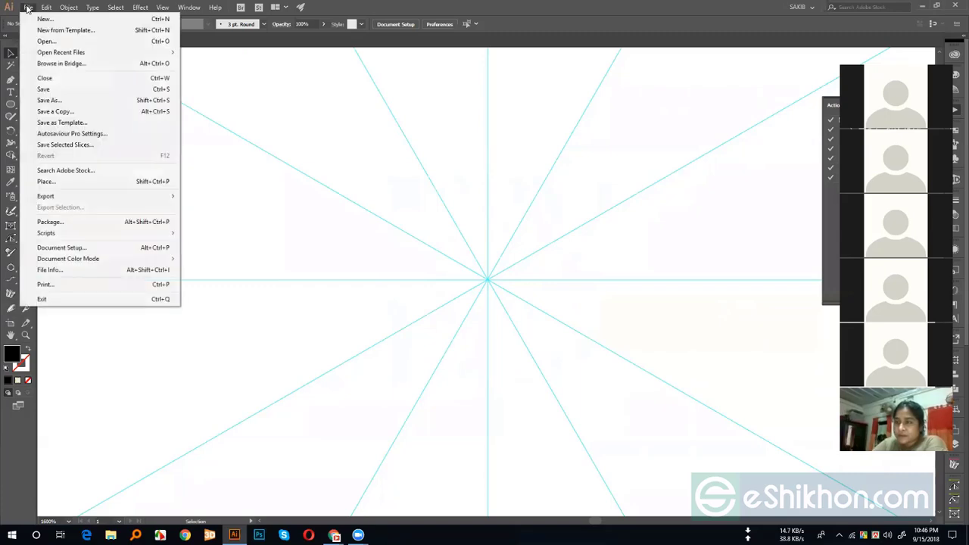
mouse_move(46, 7)
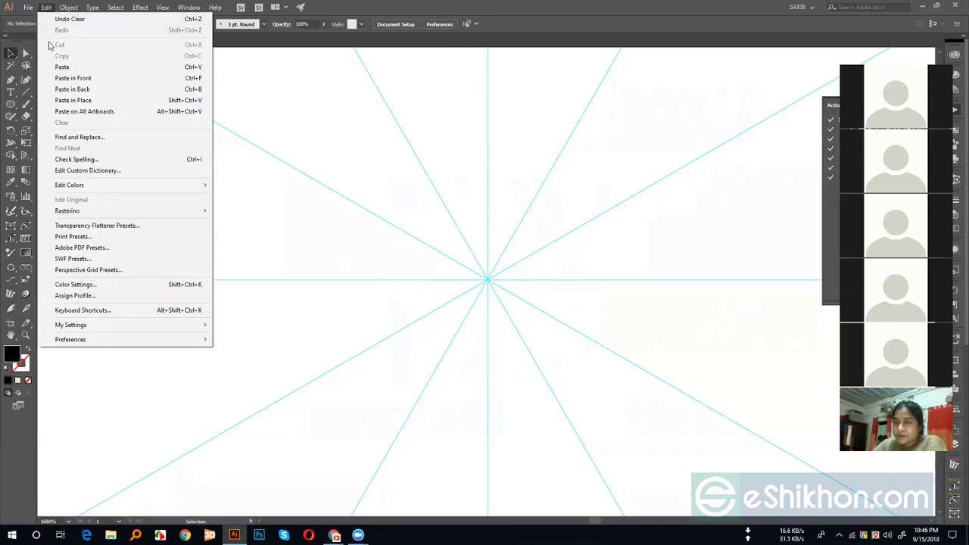
mouse_move(28, 7)
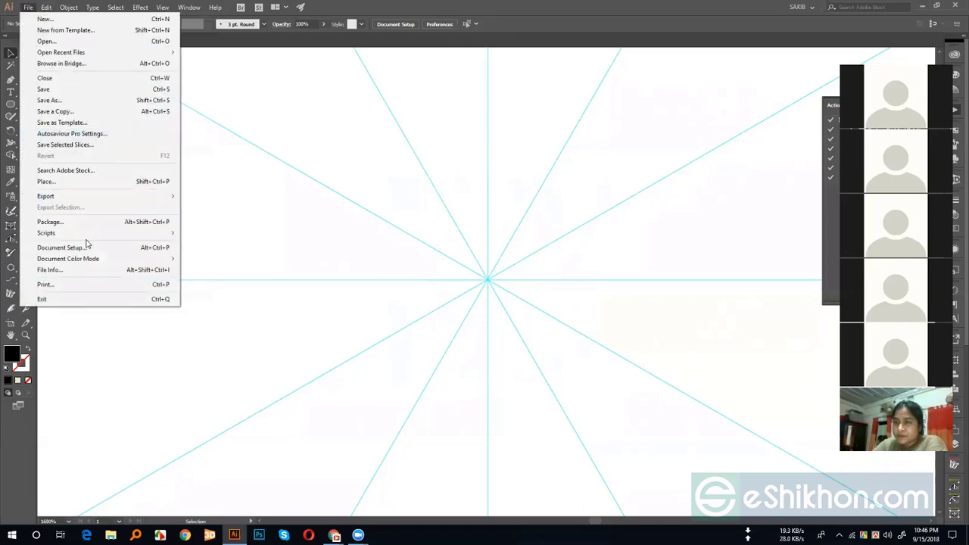
mouse_move(93, 234)
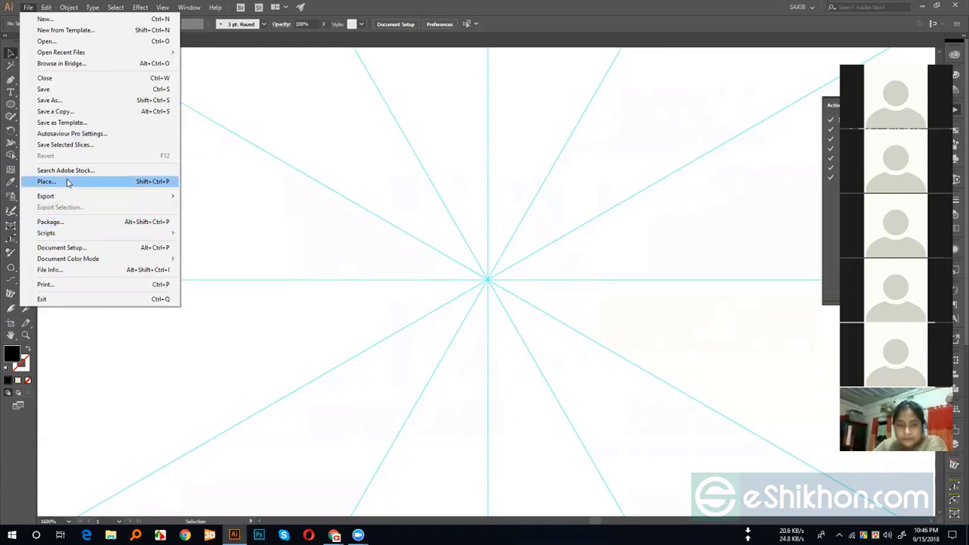
left_click(333, 103)
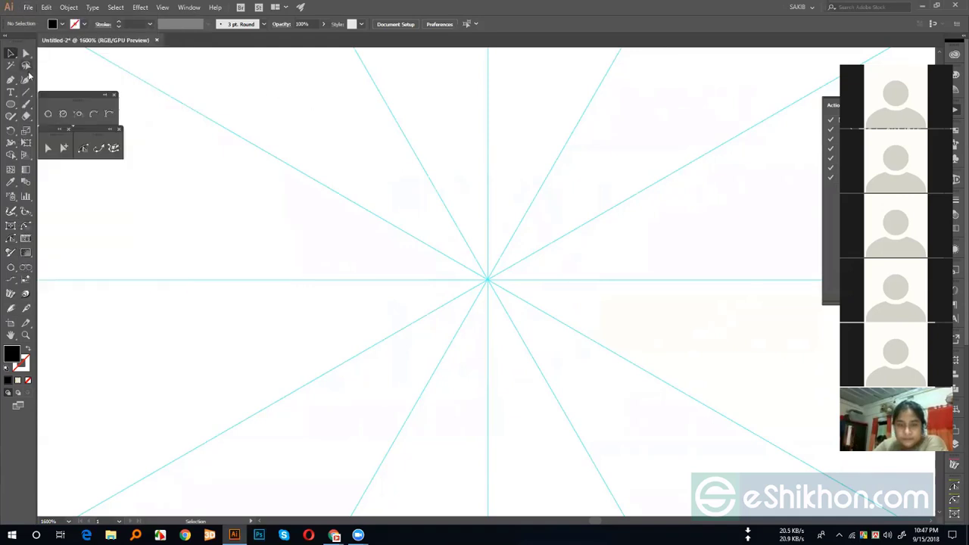
Step: Close the Untitled-2 document without saving it, and create a new action set with the suggested name Set 5
left_click(157, 41)
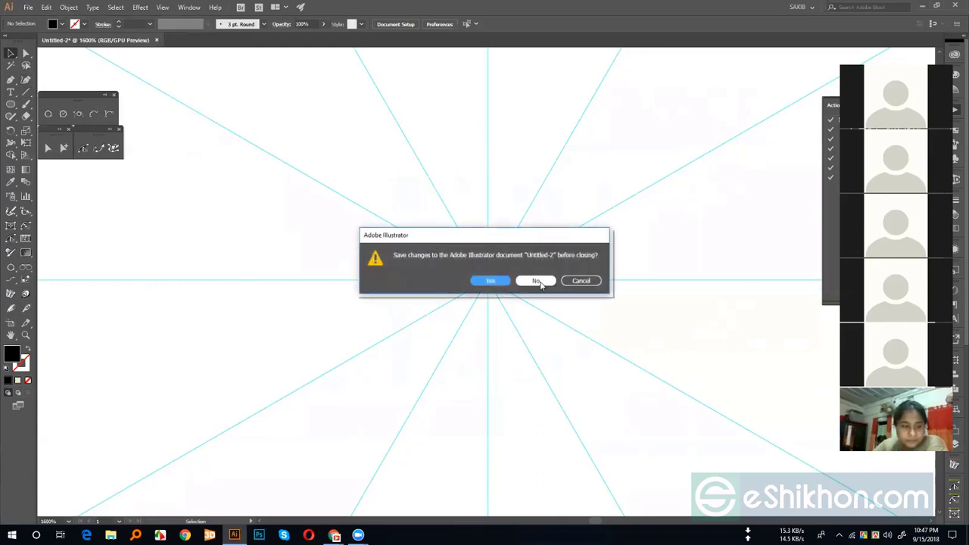
left_click(539, 281)
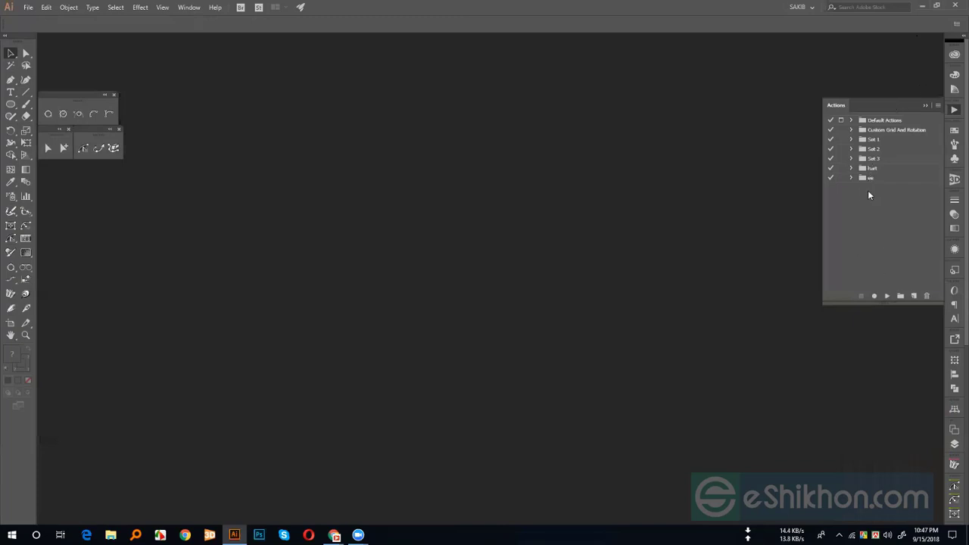
left_click(900, 296)
left_click(446, 273)
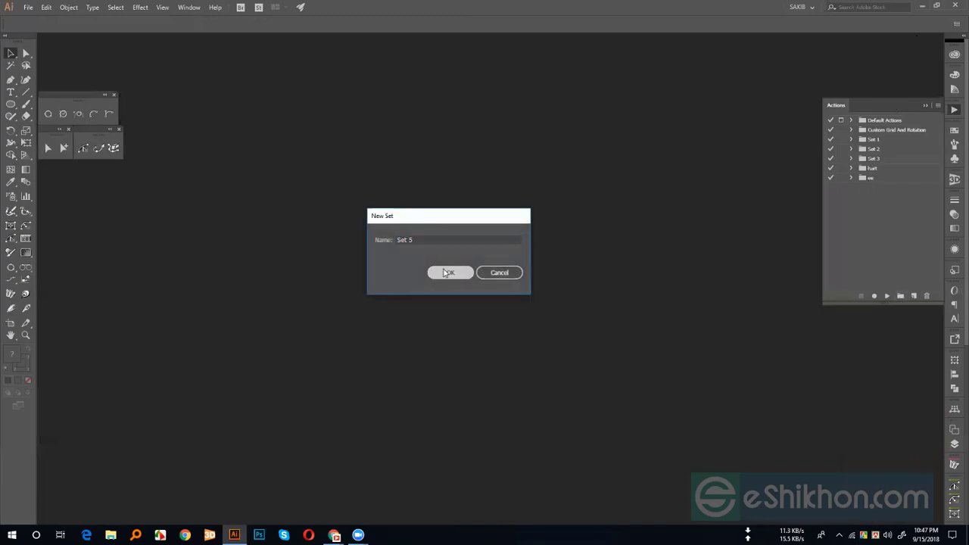
Step: Start recording a new action in Set 5 under the suggested name Action 3, with function key and color left at None
left_click(913, 296)
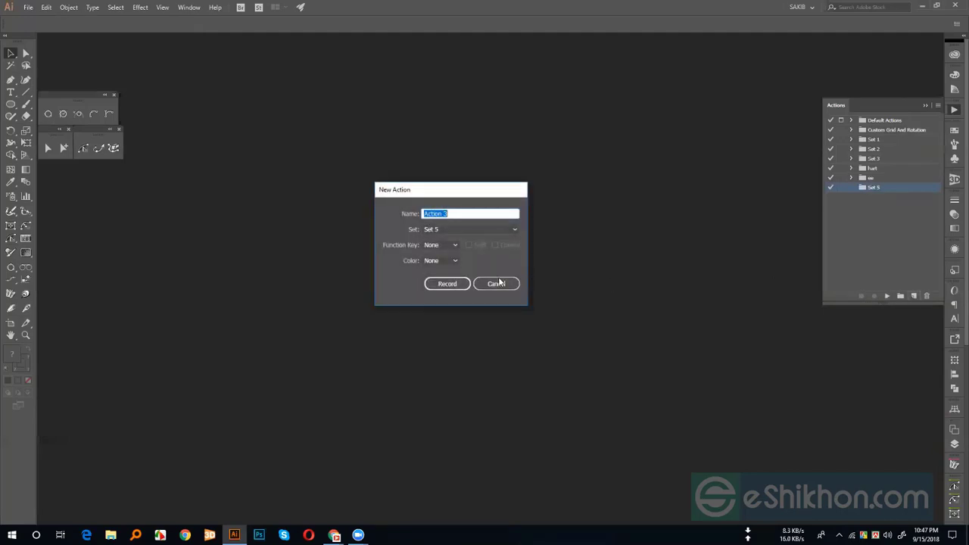
left_click(440, 244)
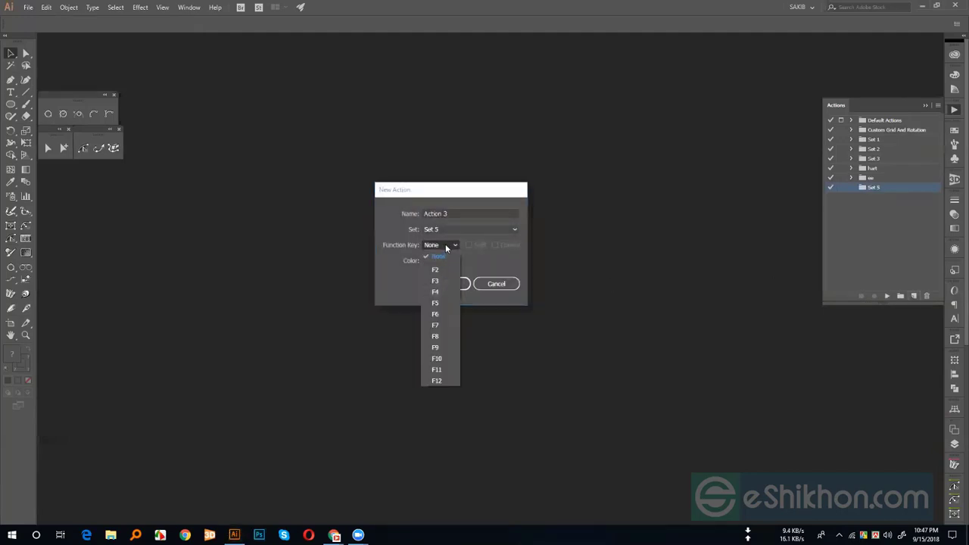
left_click(446, 245)
left_click(447, 260)
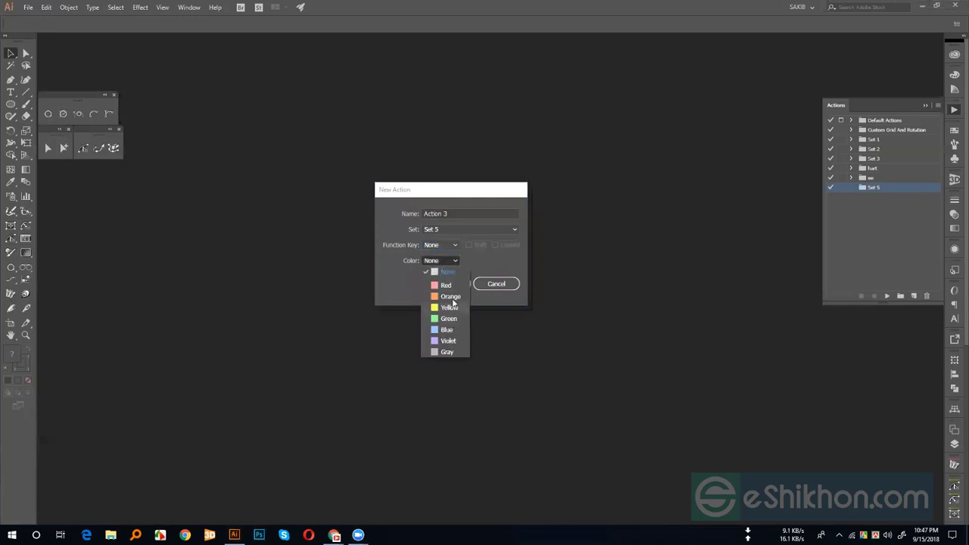
left_click(447, 260)
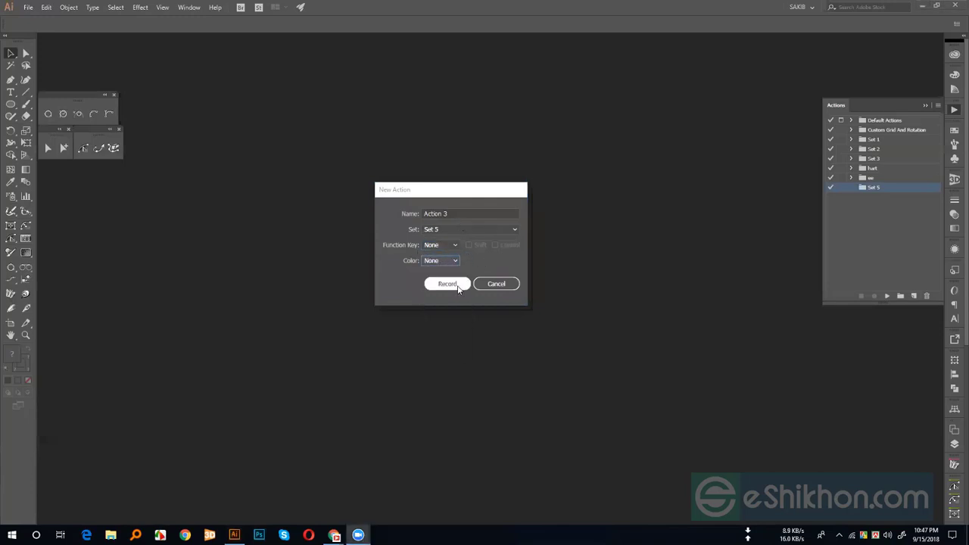
left_click(457, 286)
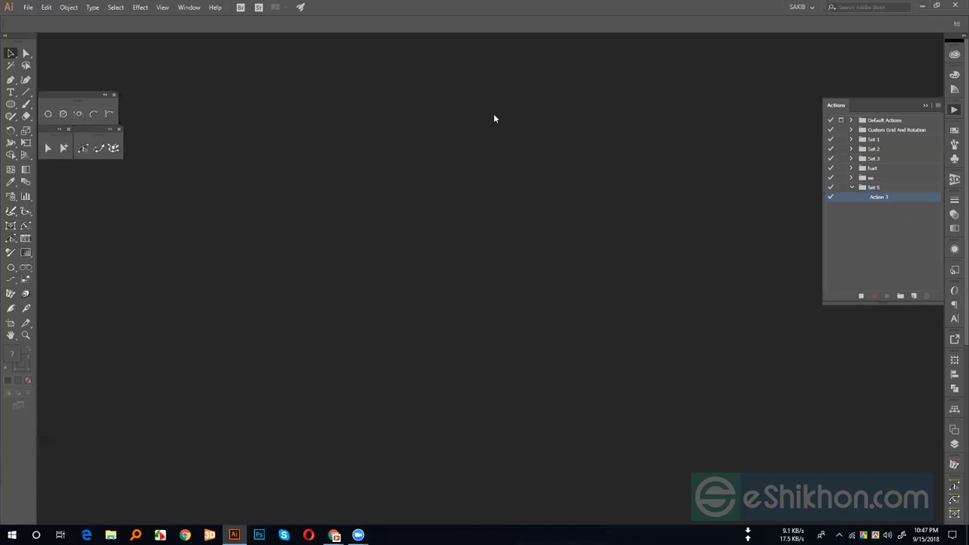
Step: Create a new 800 x 600 px document from the recent presets while the action is recording
left_click(28, 8)
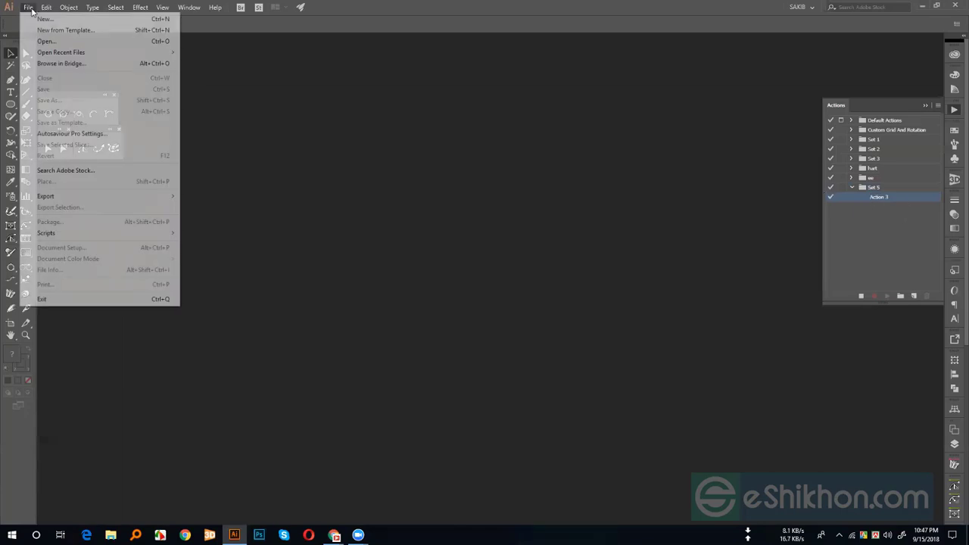
left_click(41, 21)
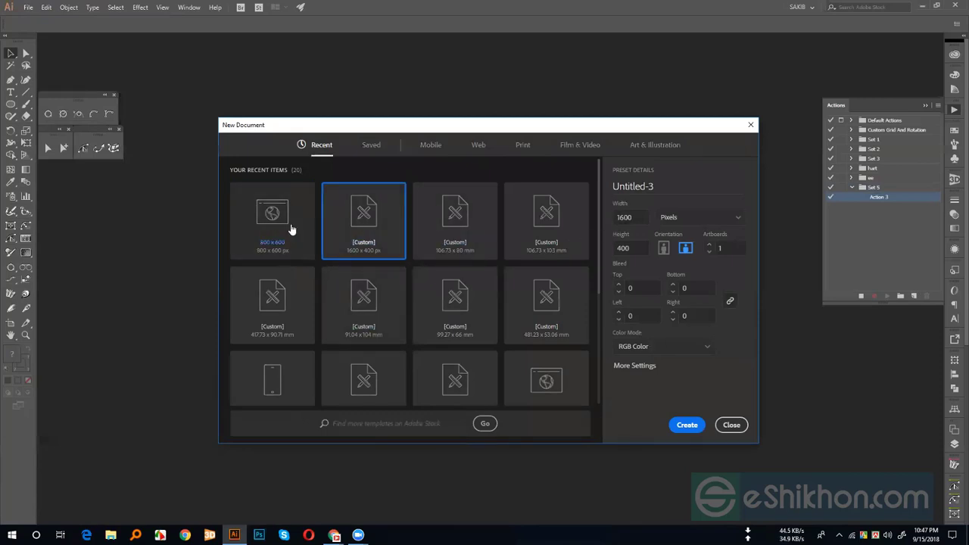
left_click(687, 425)
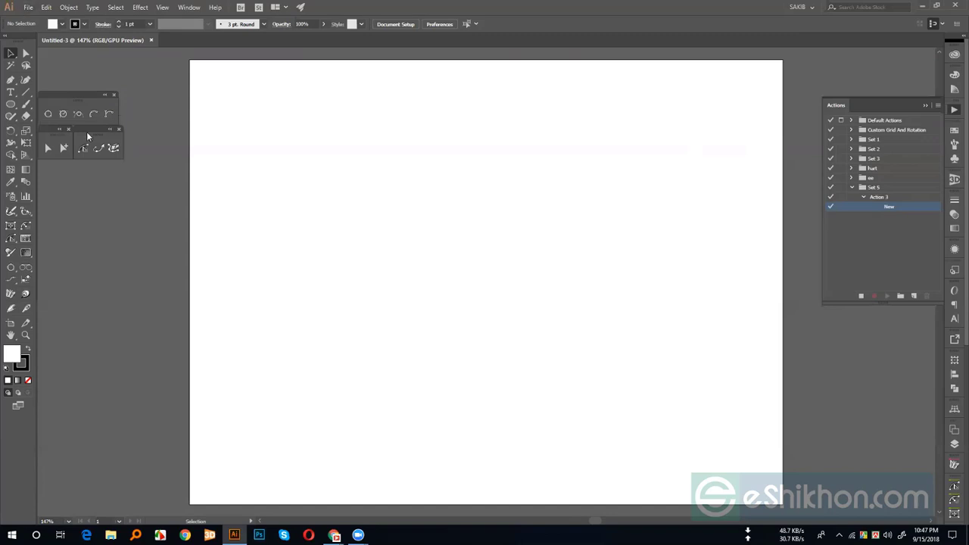
Step: Place a 9 x 9 px ellipse, center it horizontally and vertically on the artboard, and deselect it
left_click(11, 105)
left_click(304, 198)
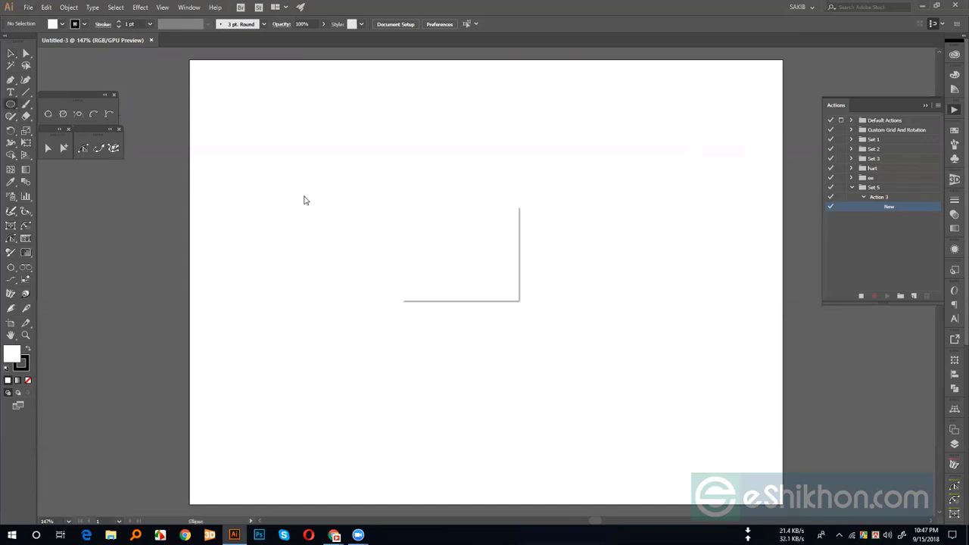
left_click(436, 276)
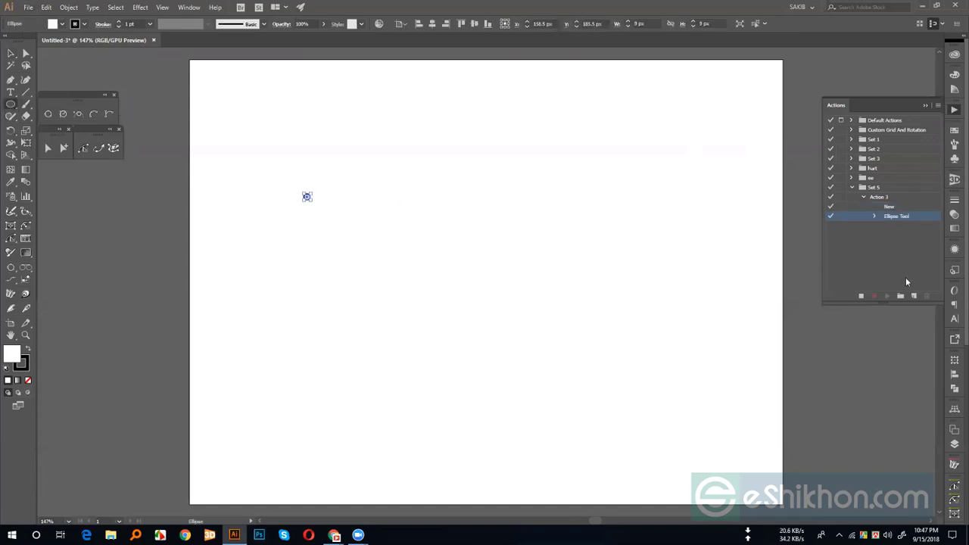
left_click(953, 376)
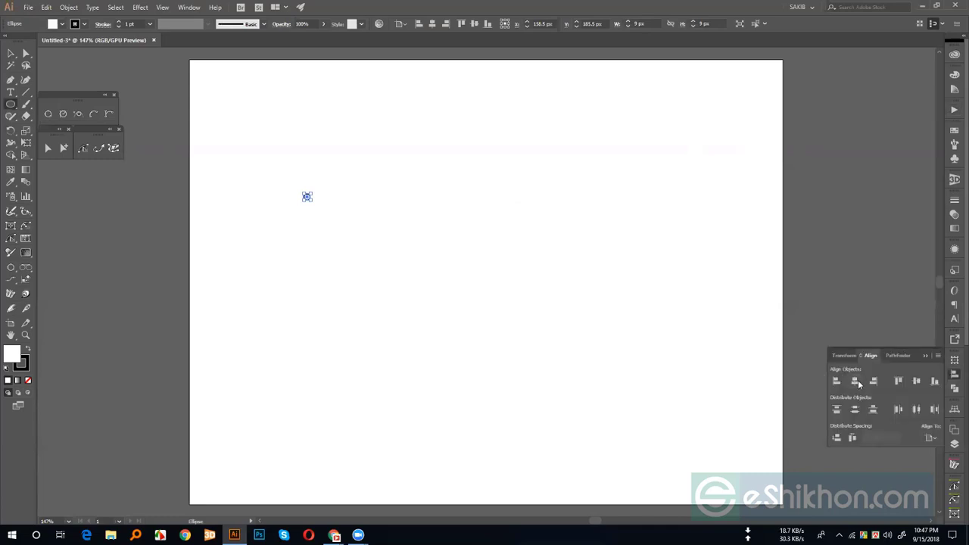
left_click(856, 382)
left_click(914, 383)
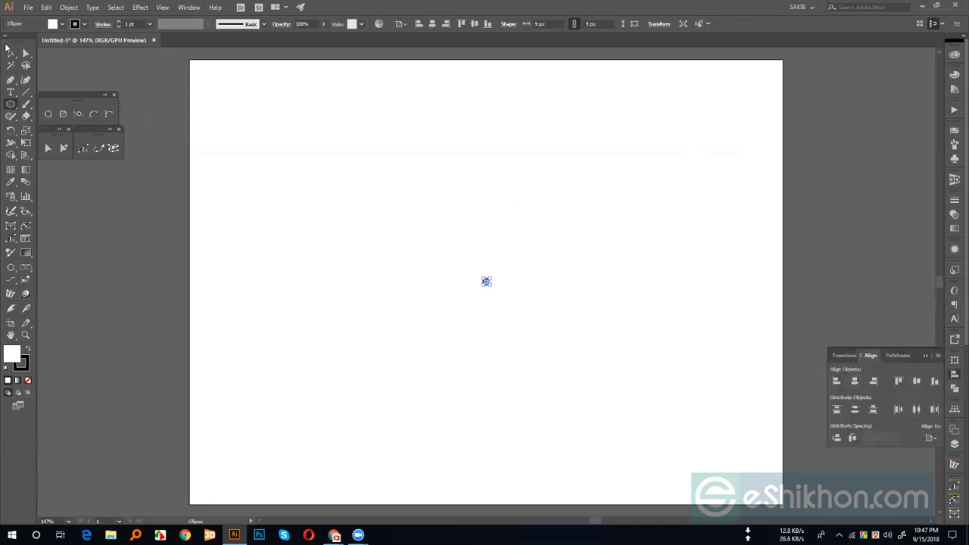
left_click(10, 53)
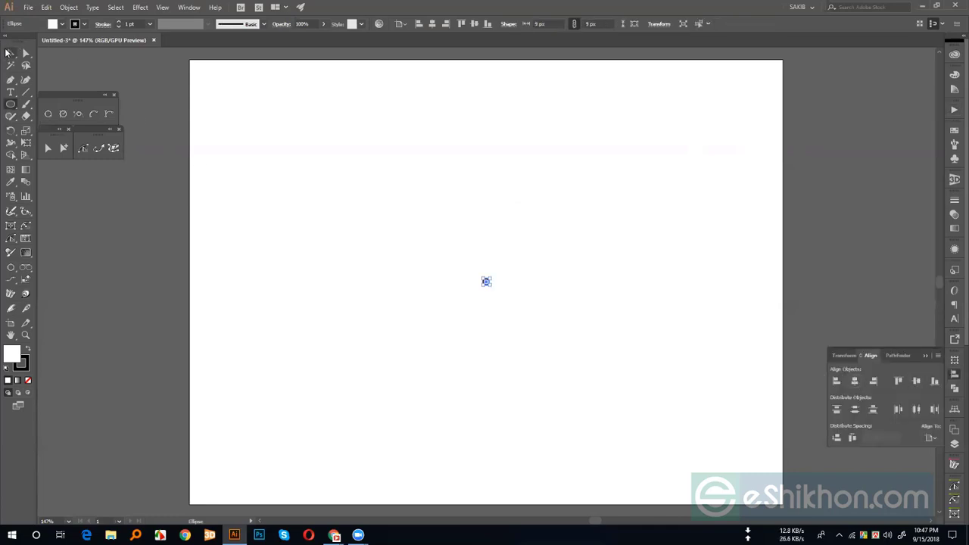
left_click(497, 151)
Step: Save the document as Untitled-3.ai with Illustrator CC options in a newly made desktop folder called New folder
left_click(27, 7)
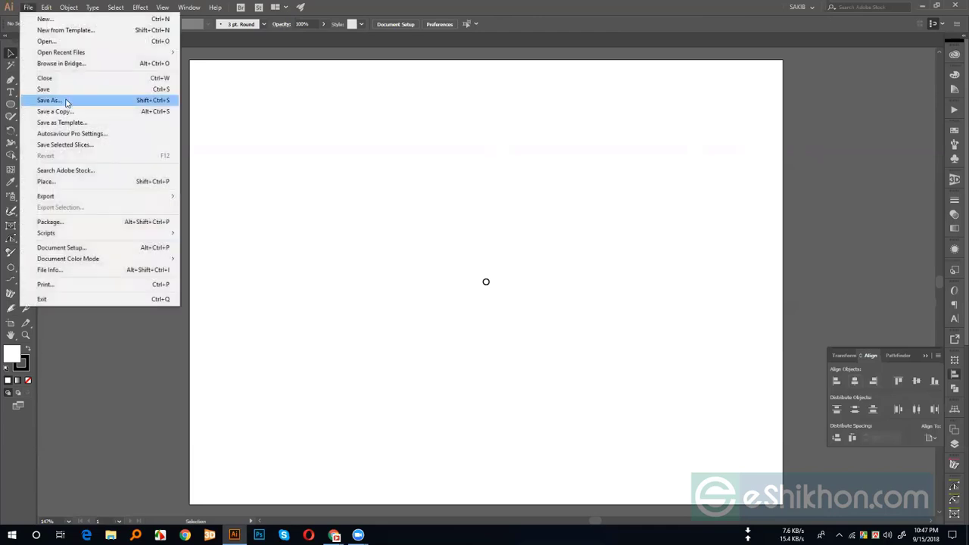
left_click(66, 100)
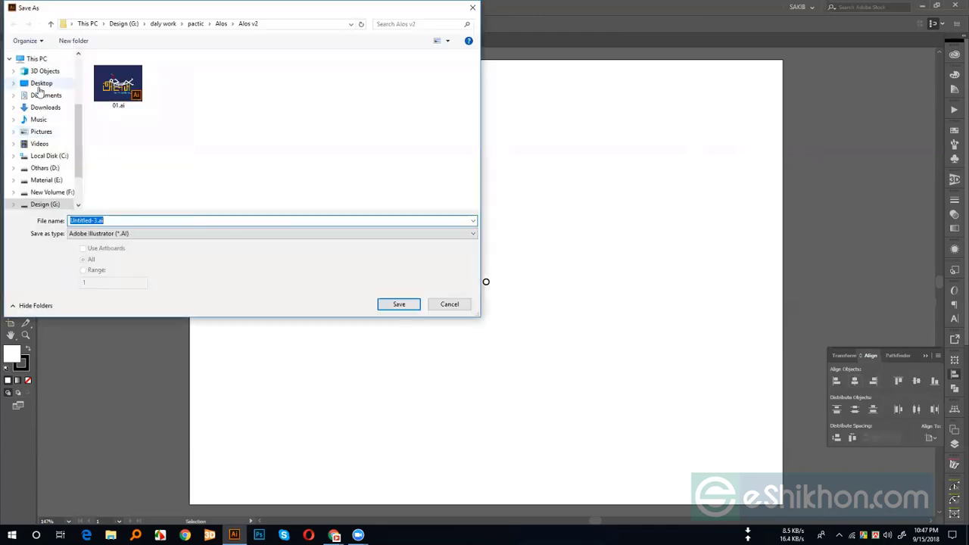
left_click(39, 85)
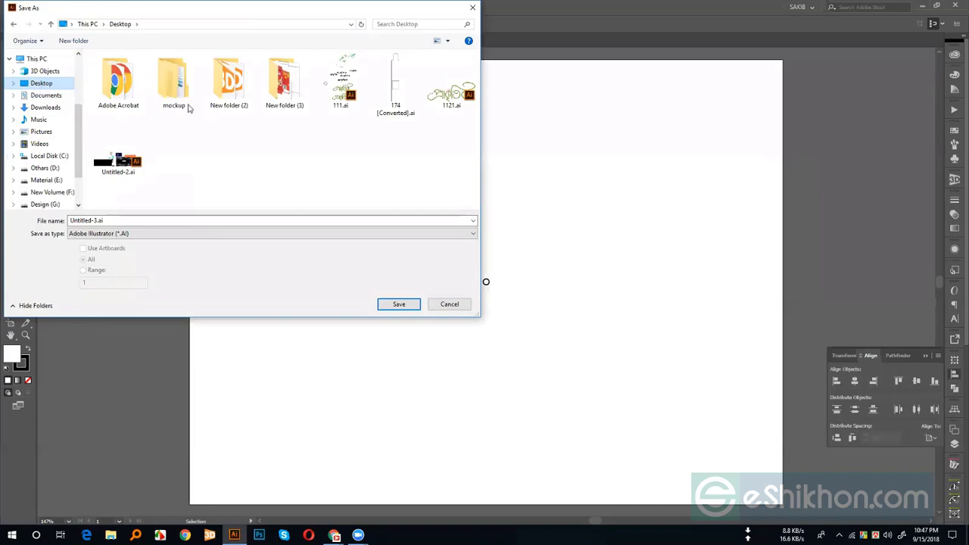
left_click(73, 40)
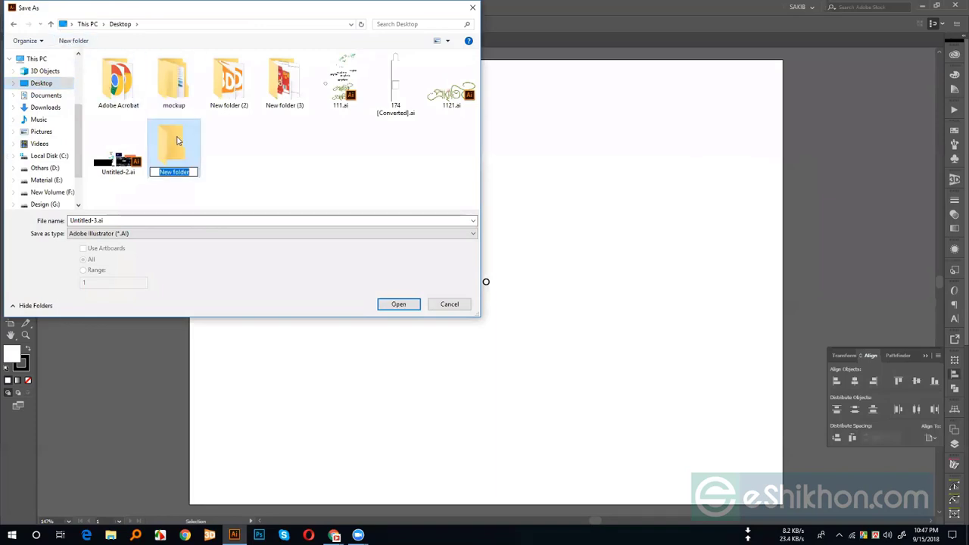
key("Return")
double_click(175, 144)
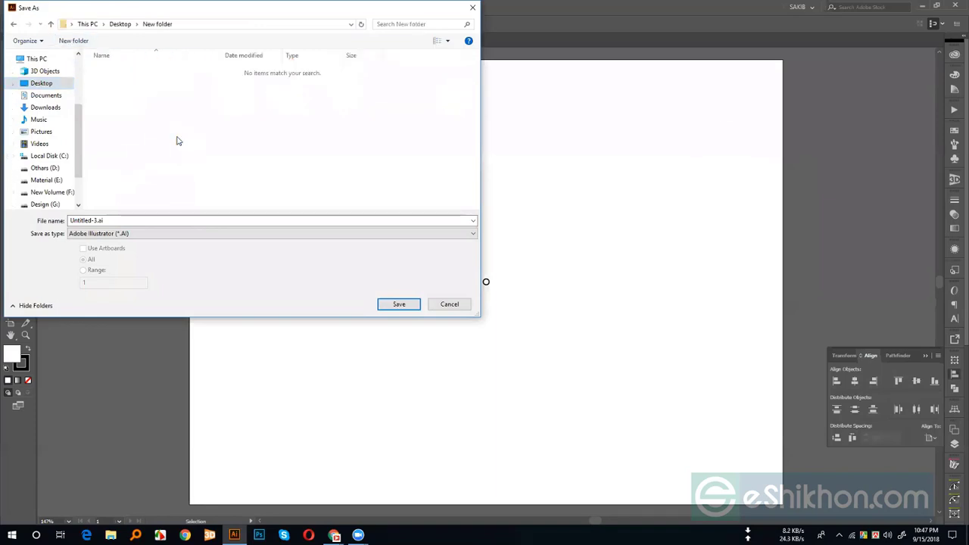
left_click(401, 304)
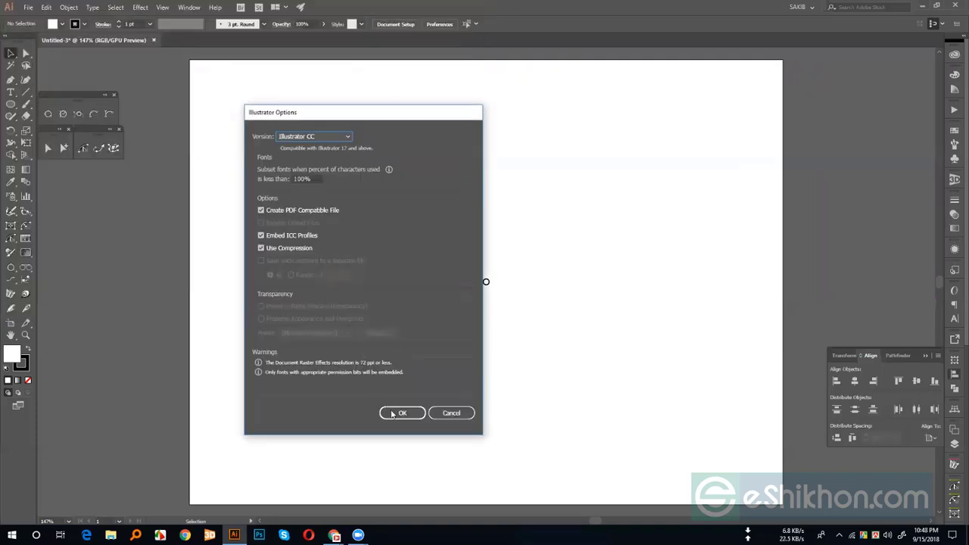
left_click(392, 413)
Step: Record closing Untitled-3.ai as the last command of Action 3, and stop the recording
left_click(955, 110)
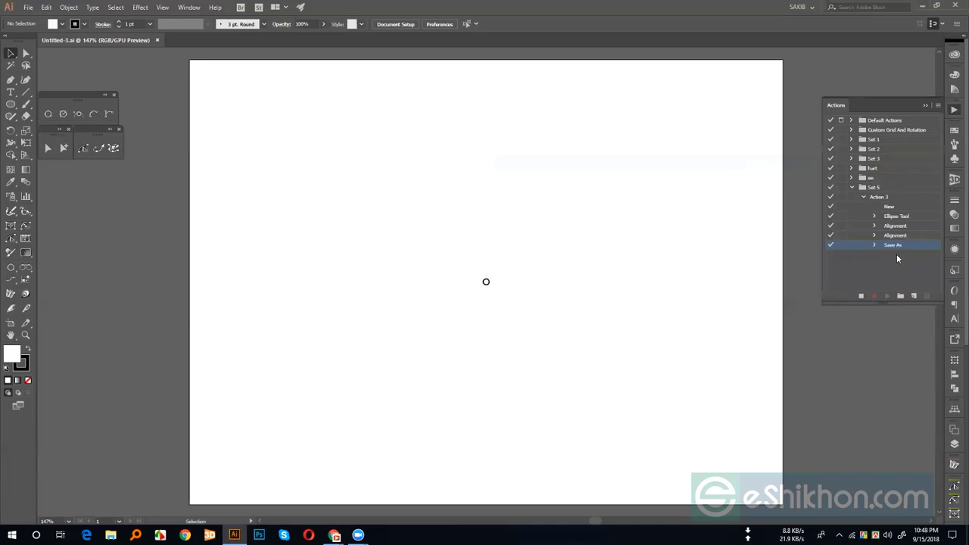
left_click(864, 298)
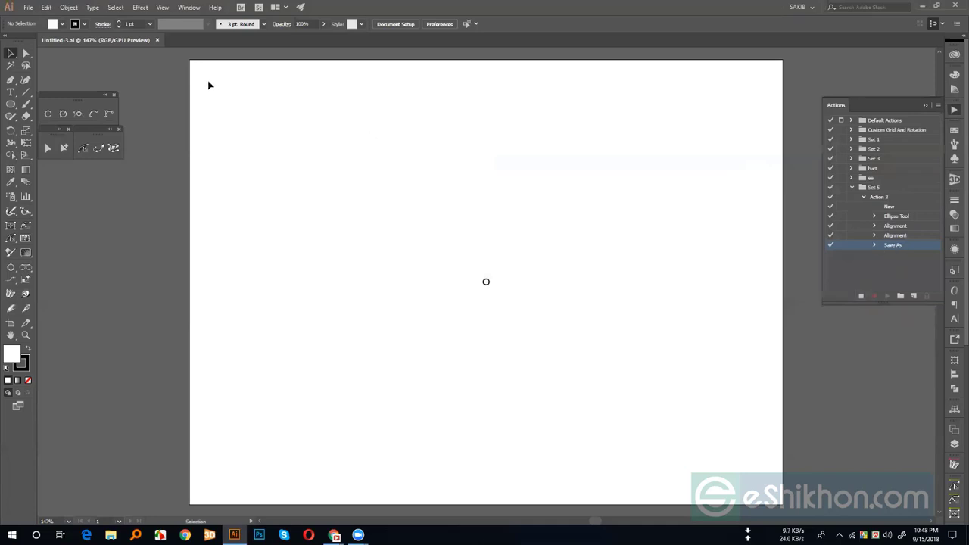
left_click(158, 40)
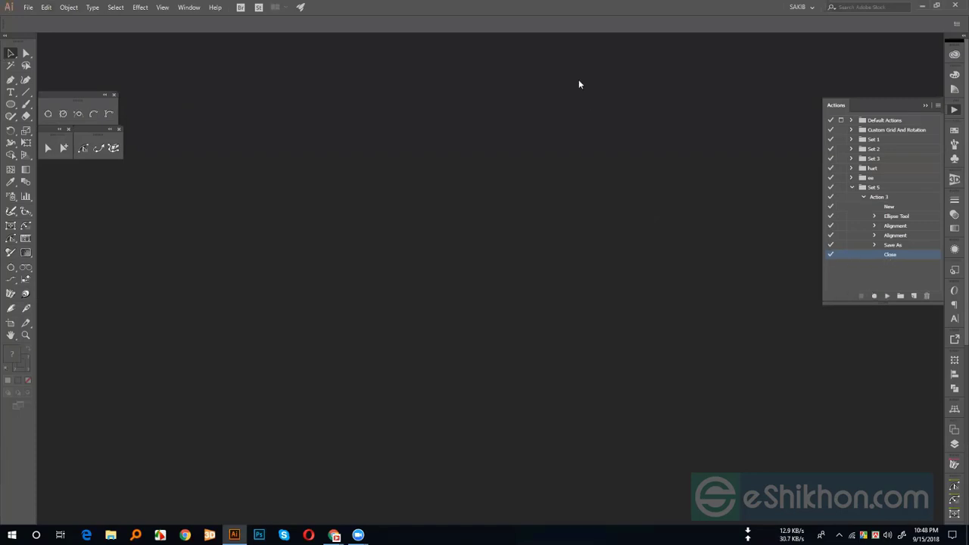
Step: Switch to the Windows desktop, check Untitled-3.ai in New folder, delete the file and close the folder window
key("super+d")
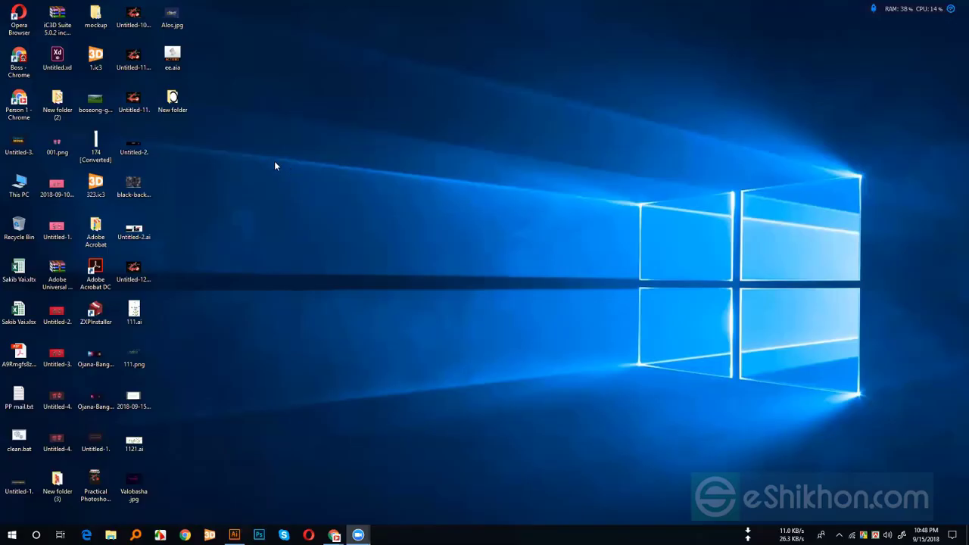
double_click(172, 99)
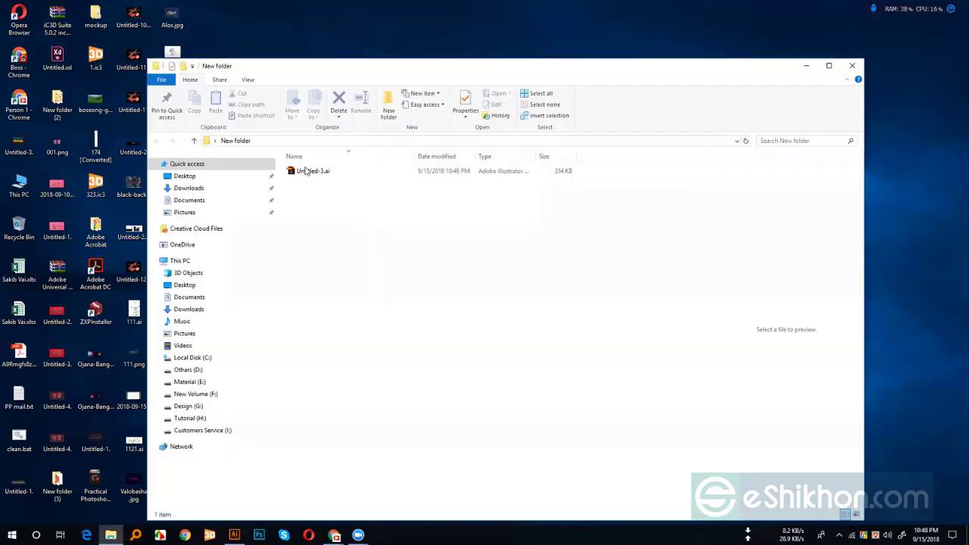
left_click(306, 171)
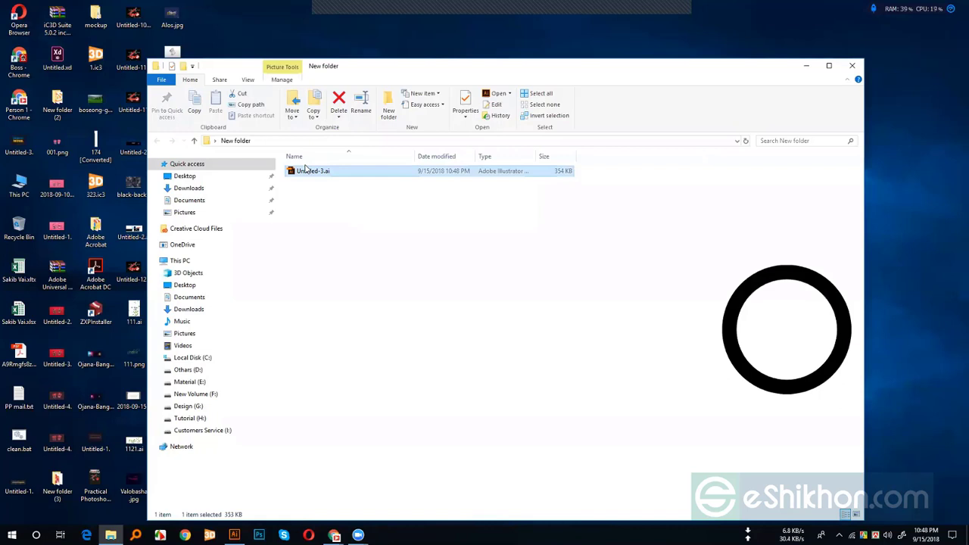
key("alt+Up")
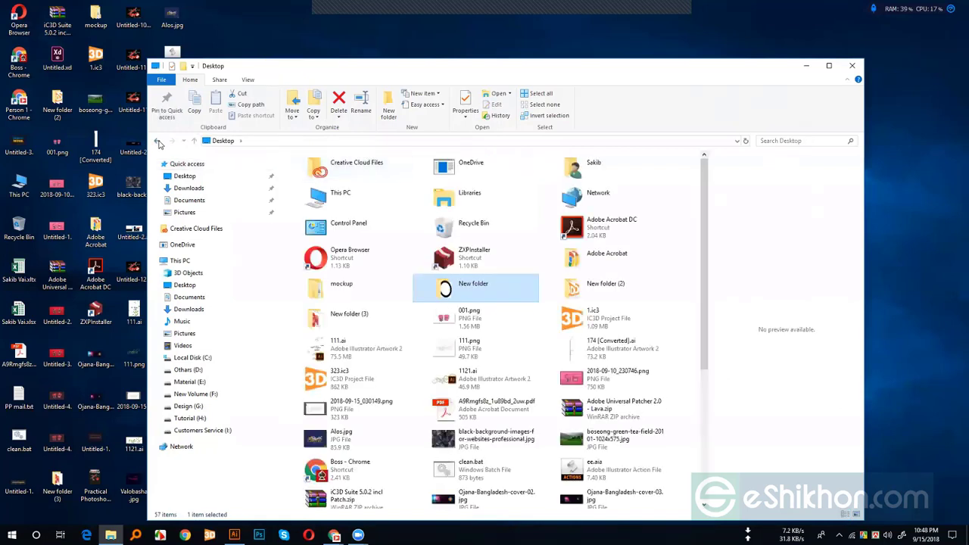
left_click(159, 142)
right_click(338, 176)
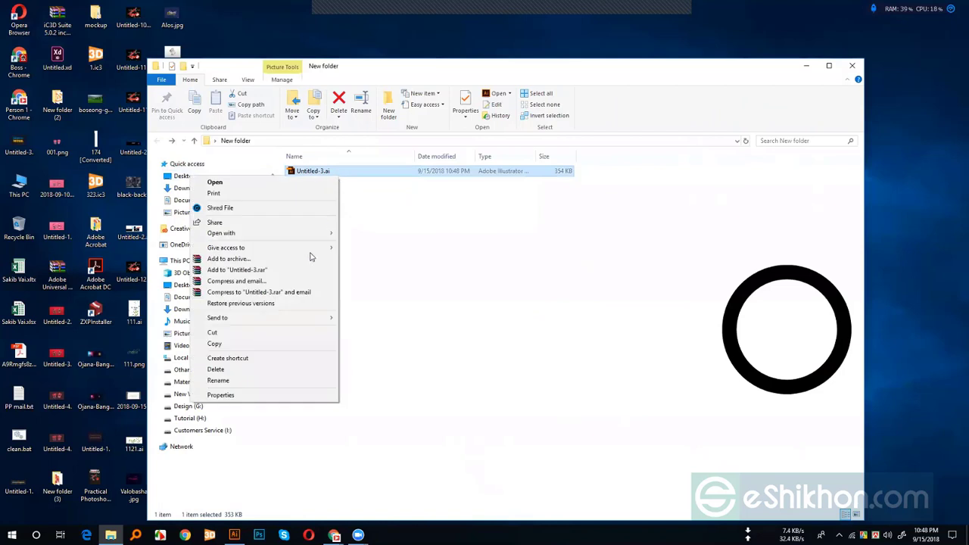
left_click(250, 370)
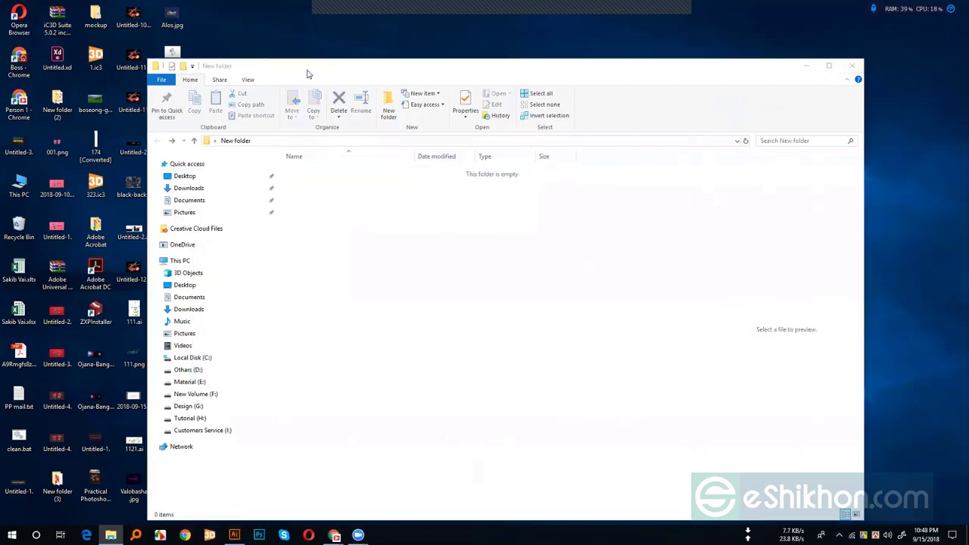
left_click_drag(307, 73, 574, 40)
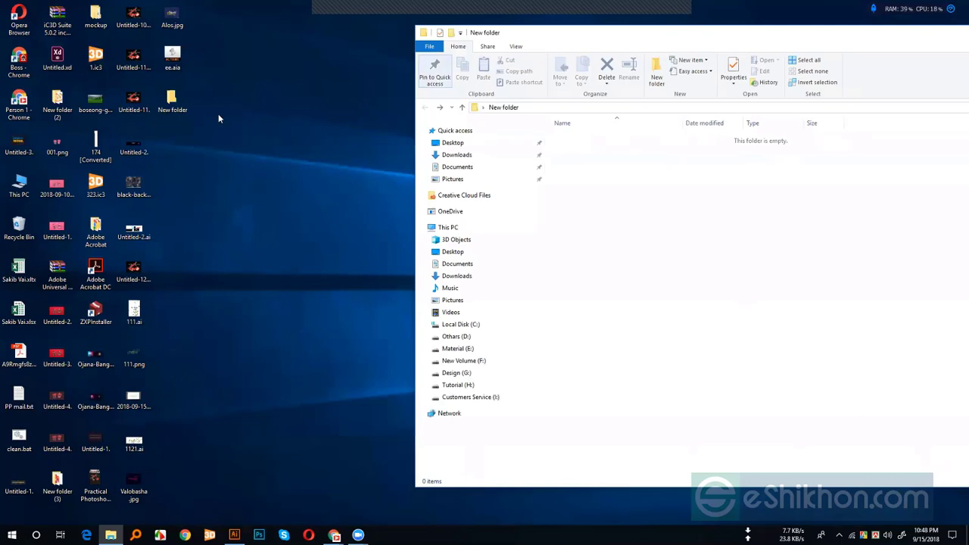
left_click(954, 55)
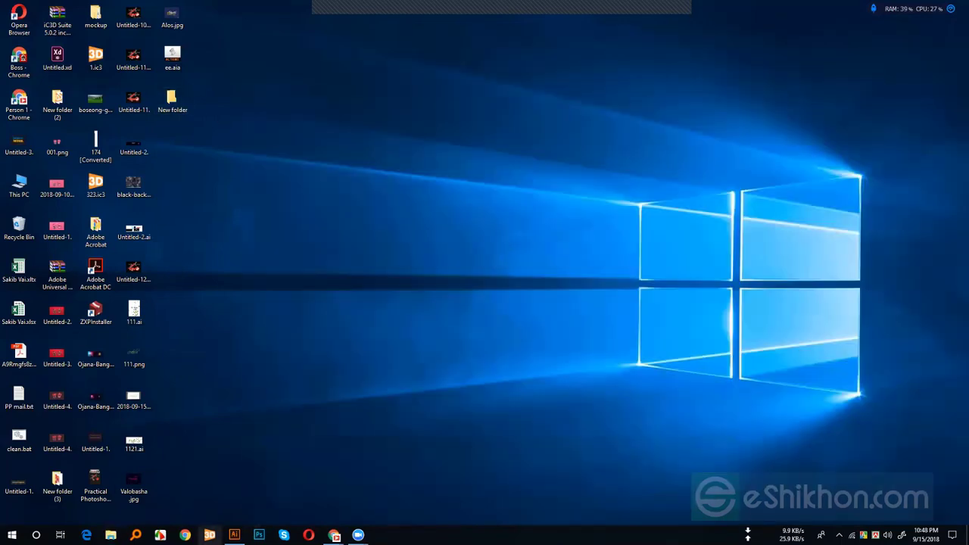
Step: Return to Illustrator and select Action 3 in Set 5, collapsing its list of recorded commands
key("alt+Tab")
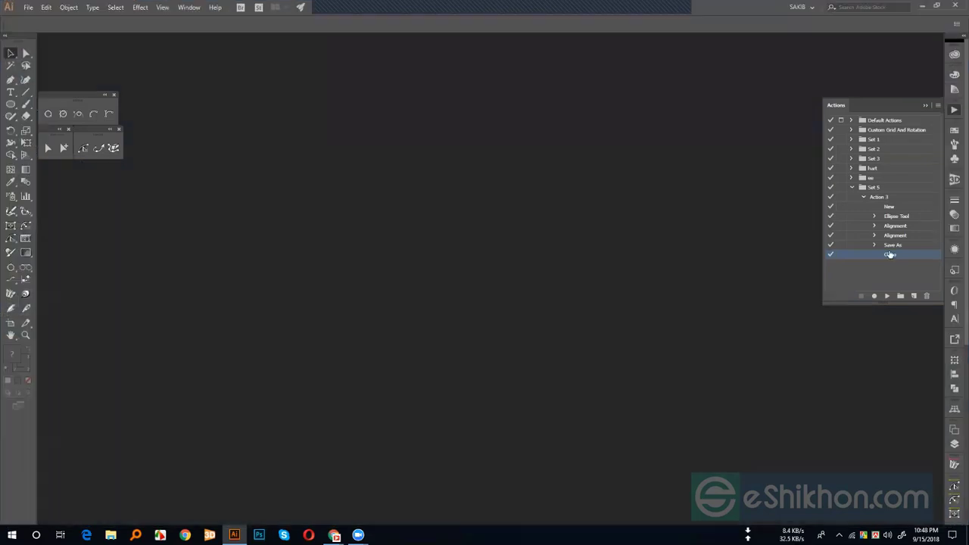
left_click(880, 198)
left_click(865, 199)
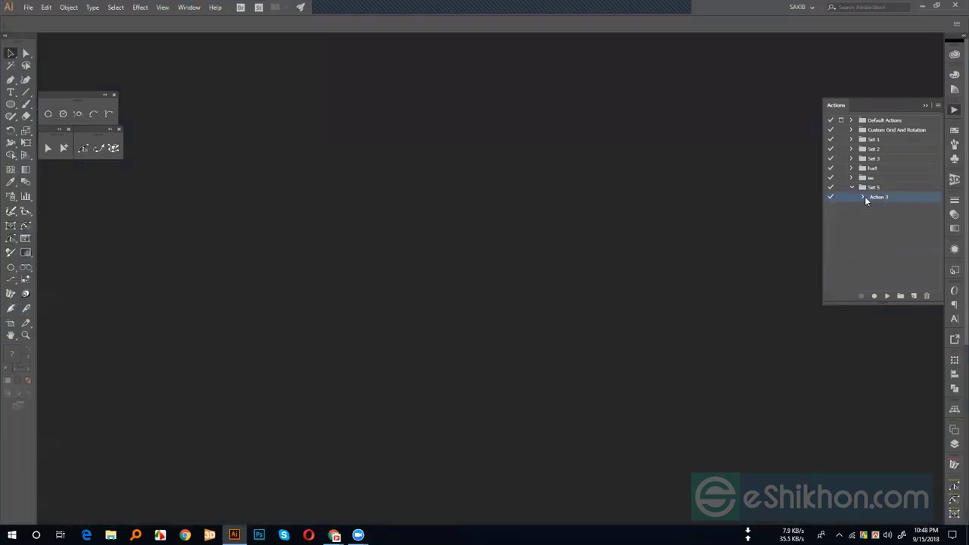
Step: Play Action 3 and check the saved Untitled-3.ai in New folder on the Windows desktop
left_click(888, 296)
left_click(922, 5)
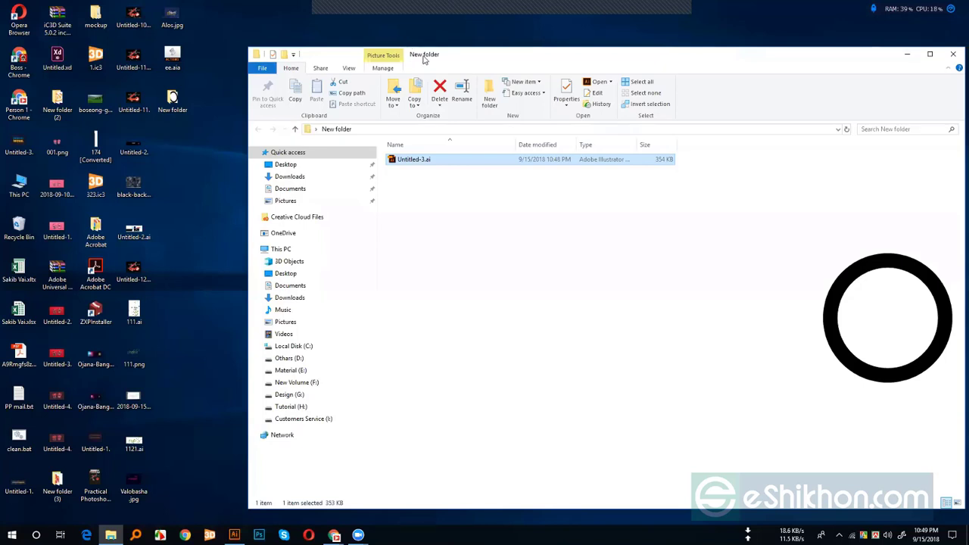
left_click_drag(424, 59, 340, 59)
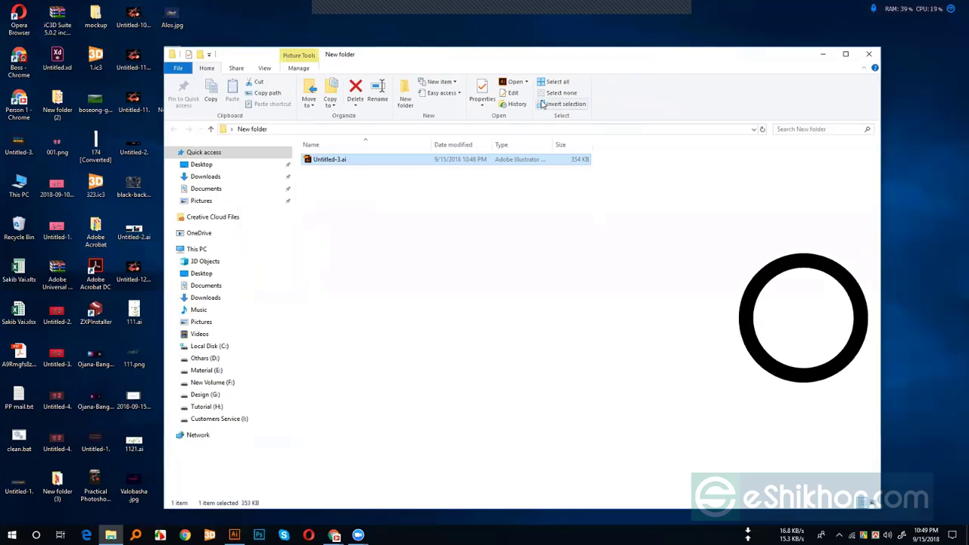
Step: Return to Illustrator and collapse Set 5 in the list of action sets
left_click(234, 535)
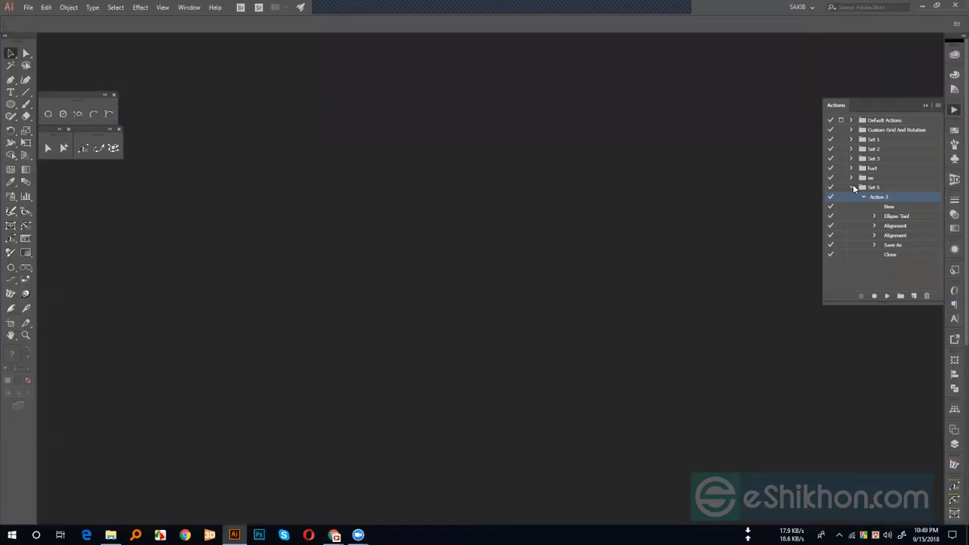
left_click(852, 187)
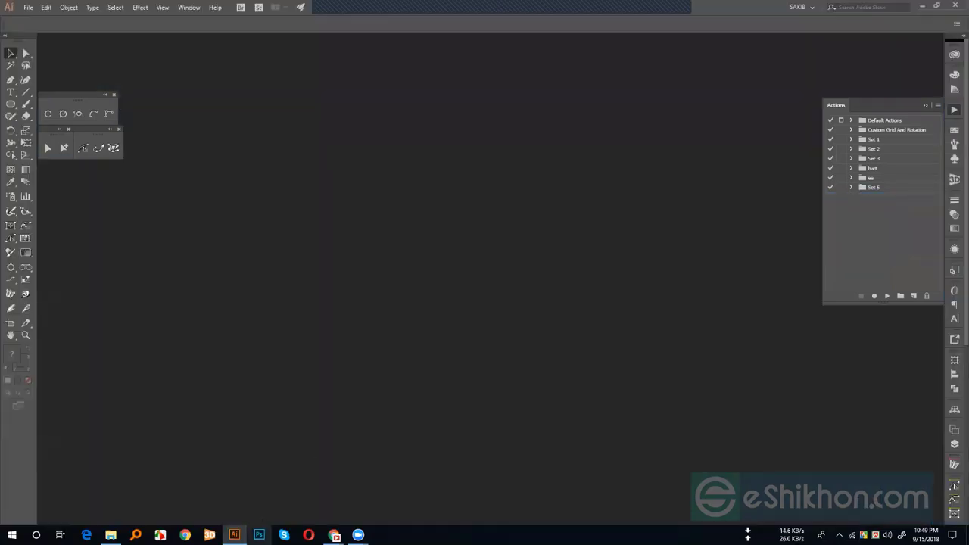
Step: Switch to Photoshop and open the Image Processor script, moving its dialog clear of the left-hand recent files
left_click(259, 534)
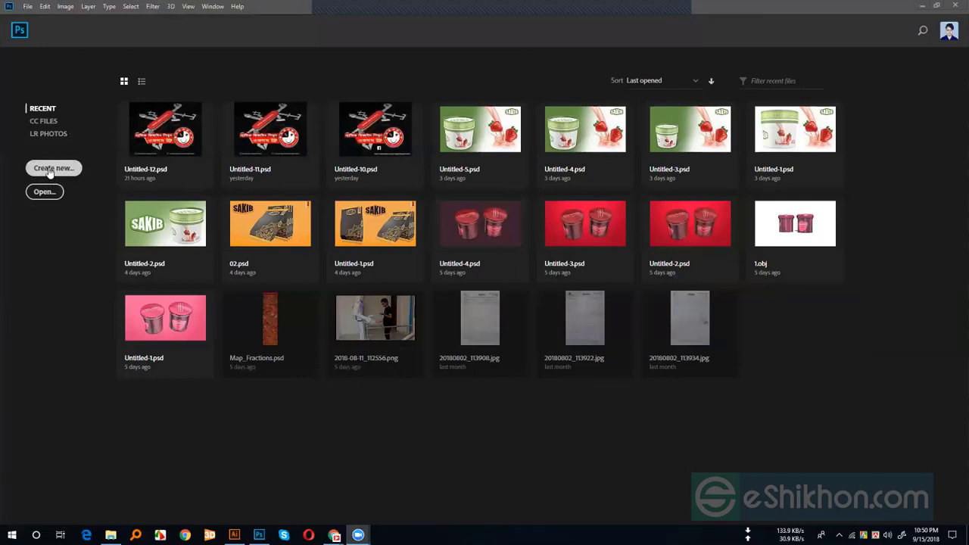
left_click(28, 7)
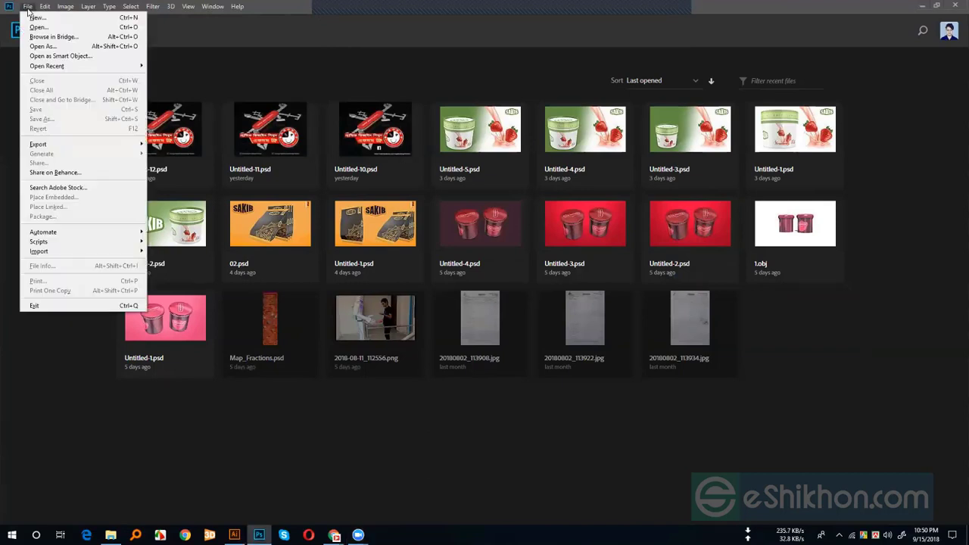
mouse_move(55, 243)
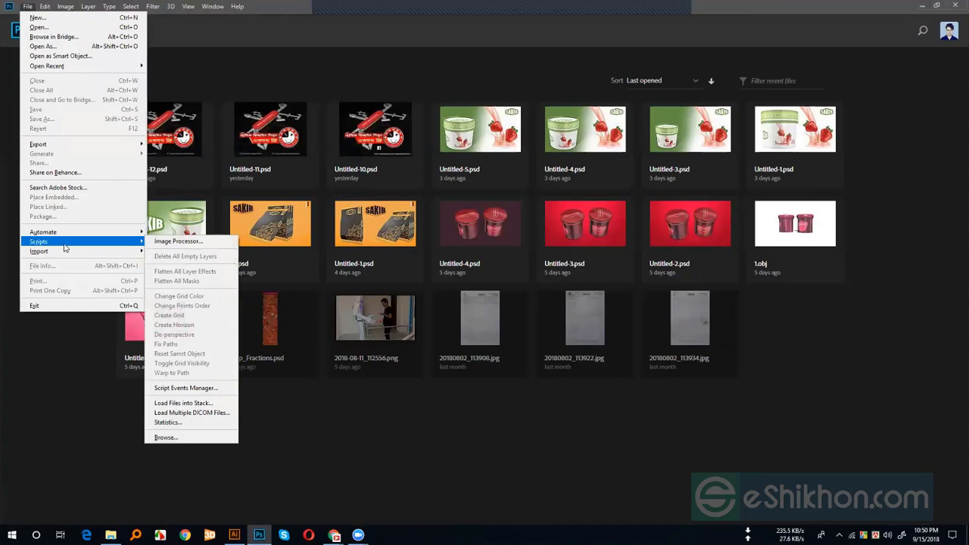
left_click(180, 241)
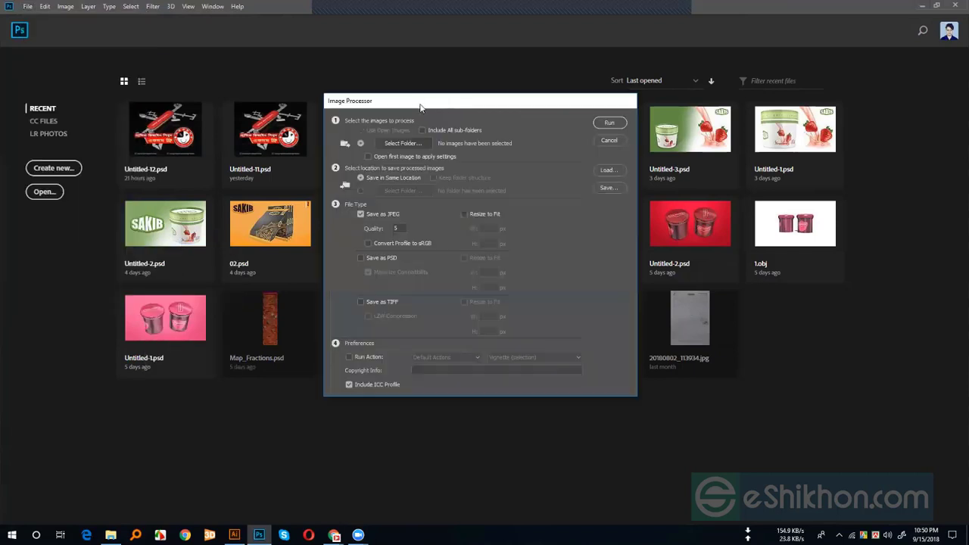
left_click_drag(429, 110, 676, 61)
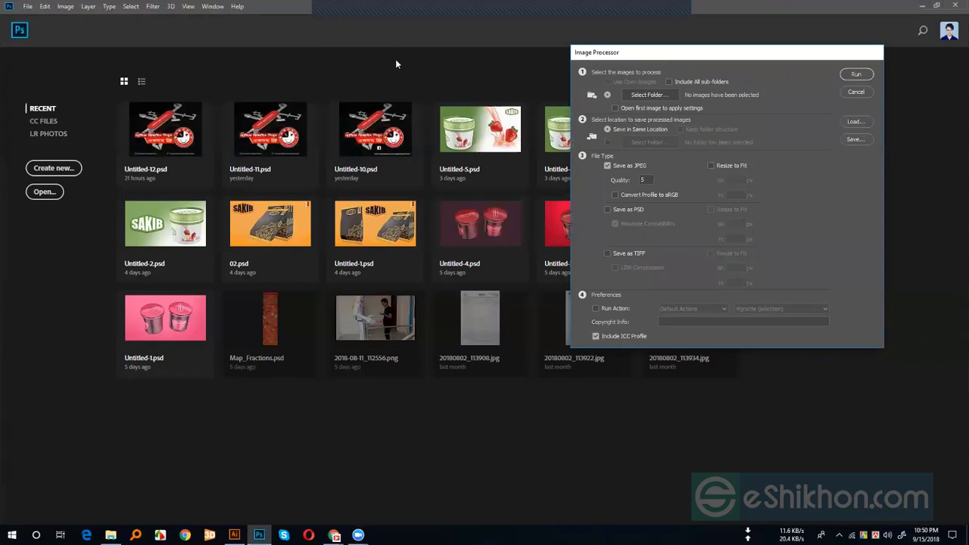
left_click_drag(668, 53, 338, 50)
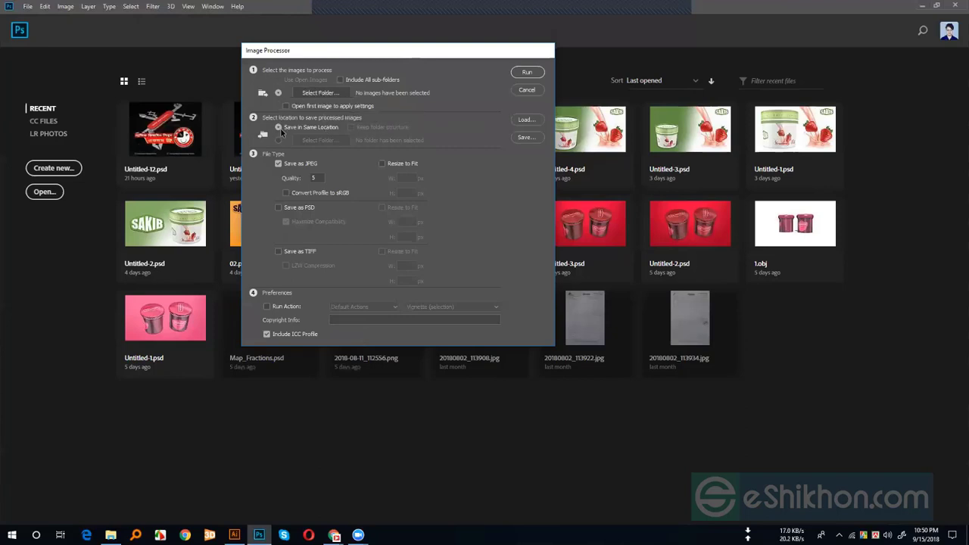
Step: Open the source folder selection for the images to process and look into New folder (3) on the Desktop
left_click(316, 93)
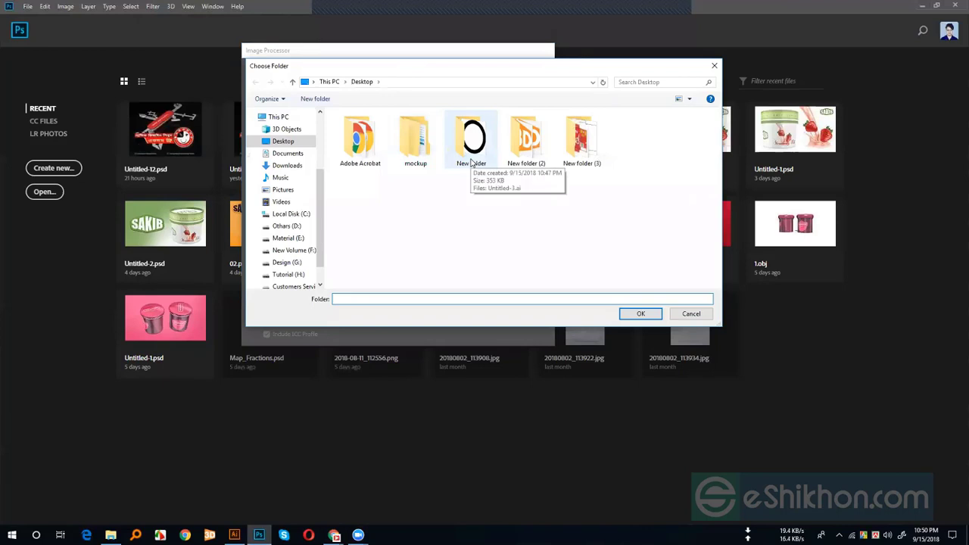
left_click(473, 162)
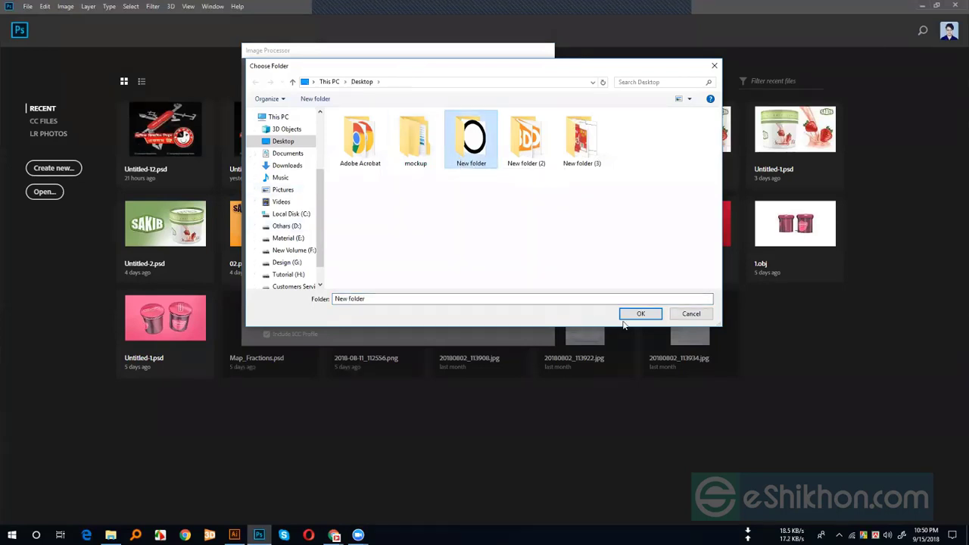
left_click(586, 150)
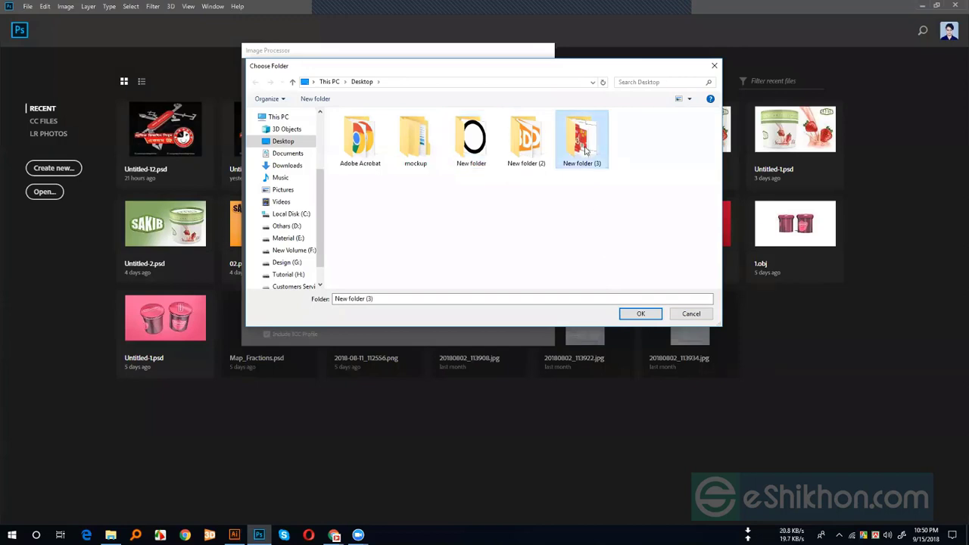
double_click(585, 151)
key("alt+Left")
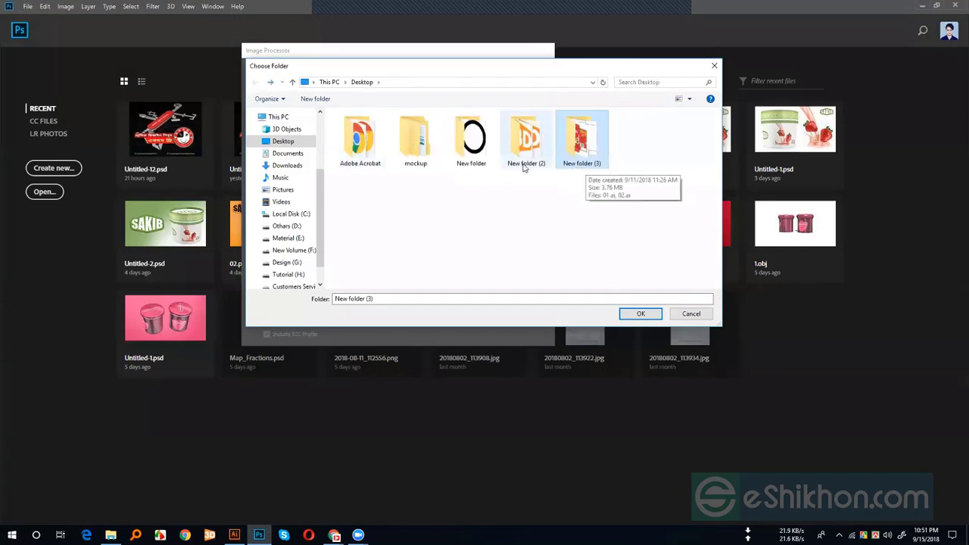
Step: Create another folder on the Desktop and choose the existing New folder as the source of images to process
left_click(541, 198)
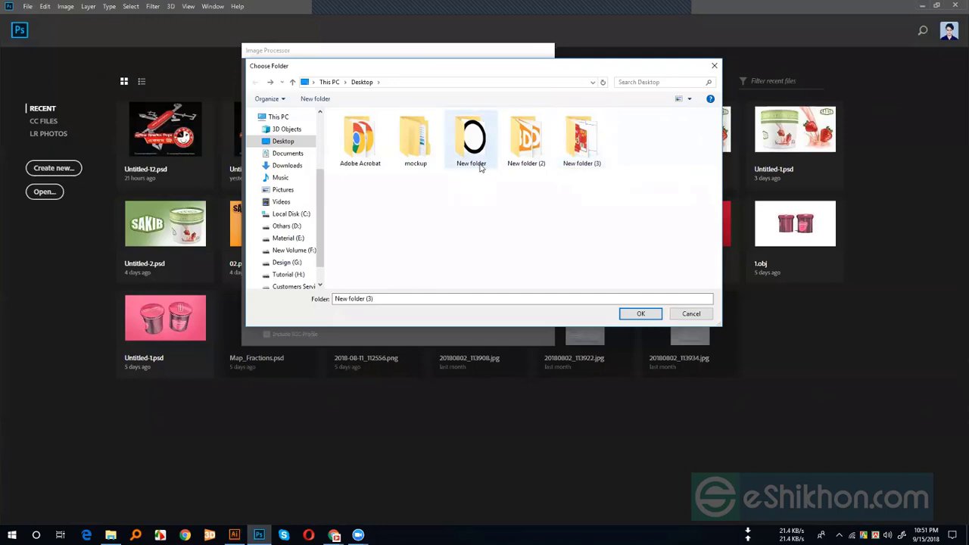
right_click(451, 191)
mouse_move(418, 296)
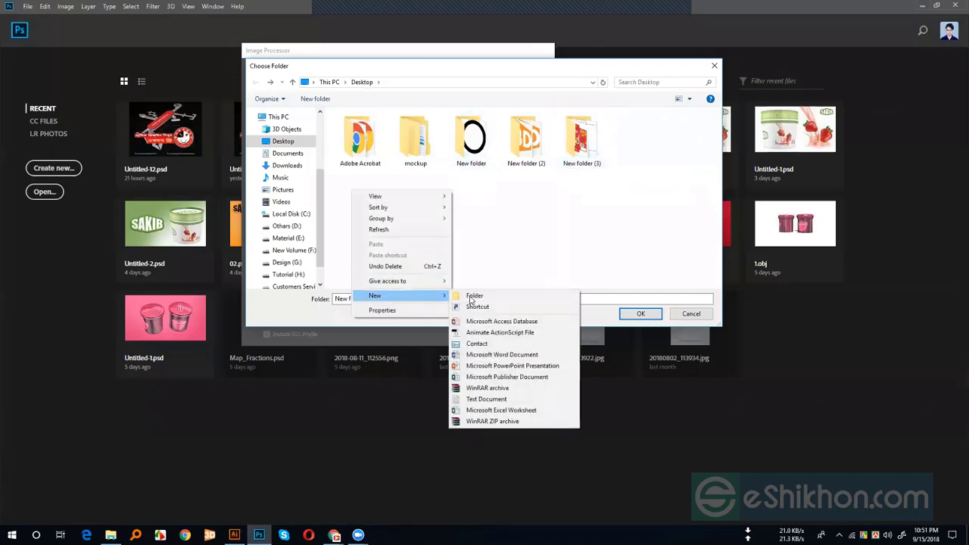
left_click(474, 296)
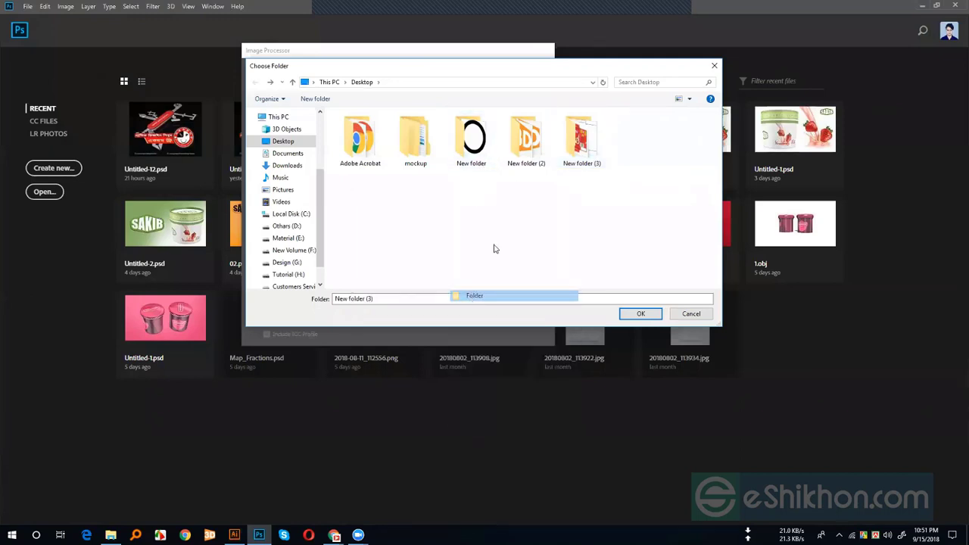
left_click(622, 193)
left_click(471, 138)
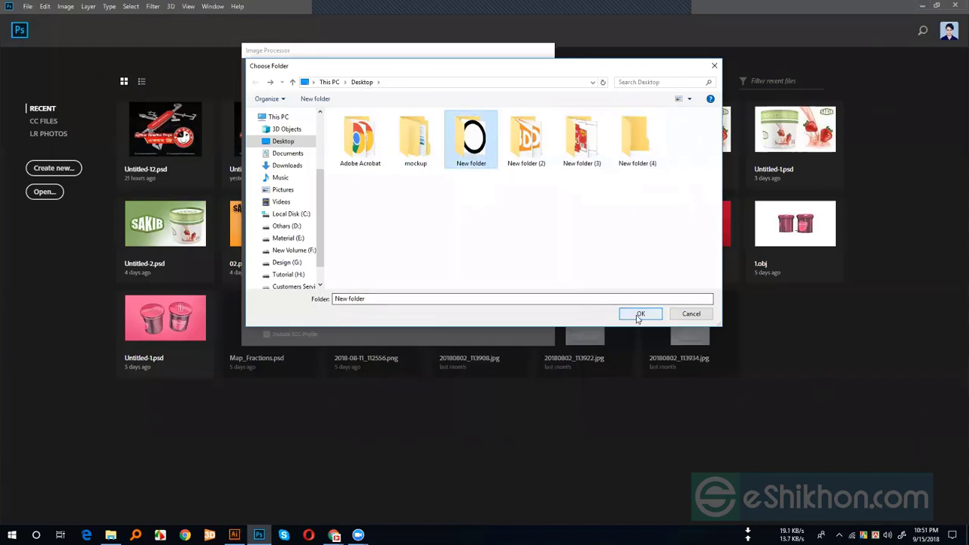
left_click(638, 316)
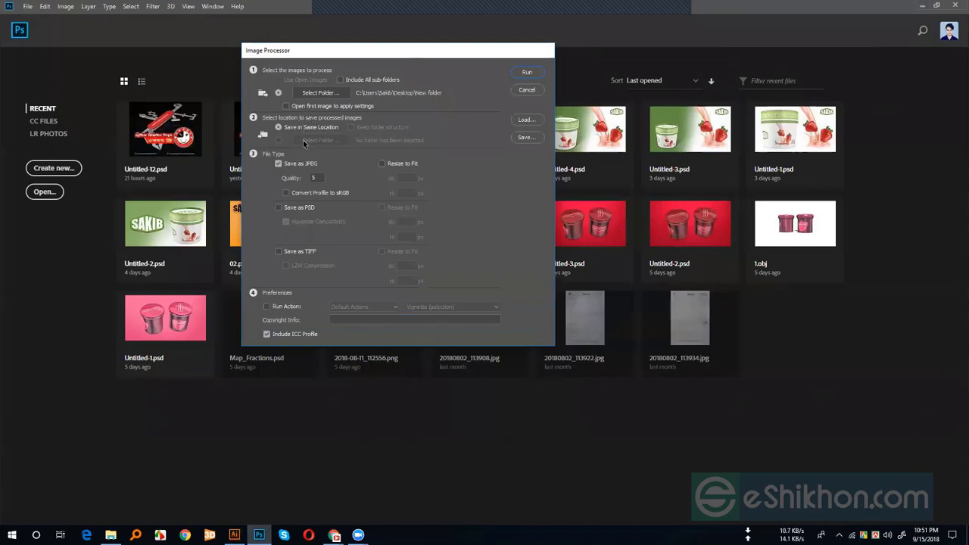
Step: Set the processed images to be saved in a separate location, the Desktop's New folder (4)
left_click(278, 140)
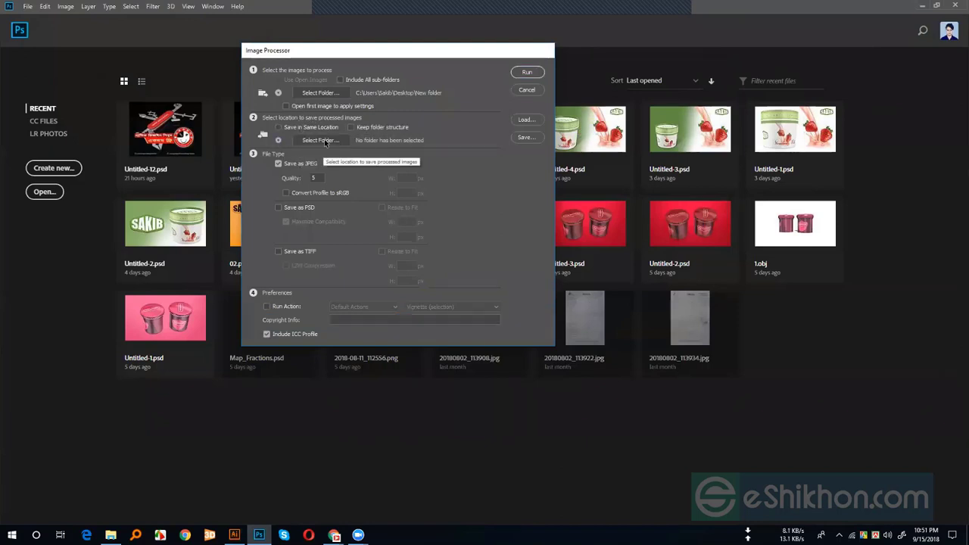
left_click(326, 142)
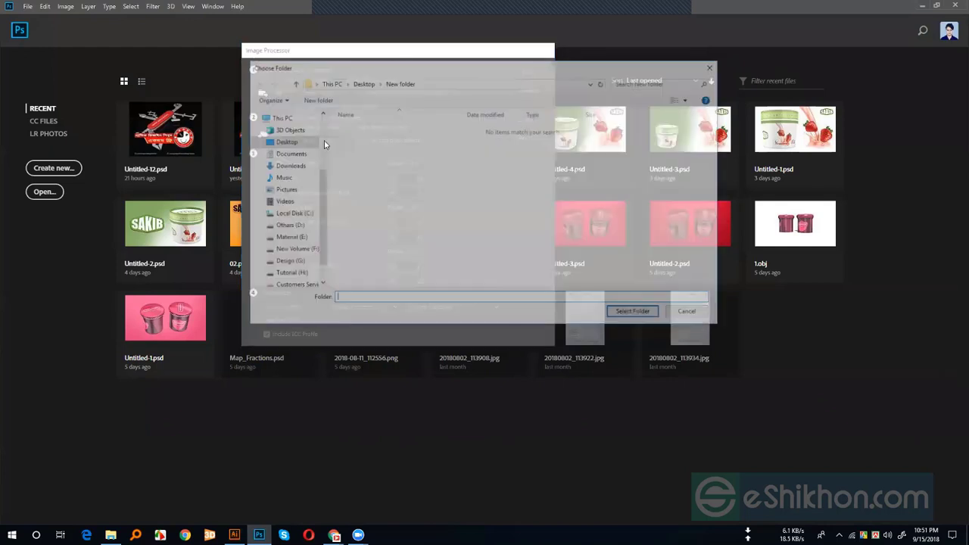
left_click(363, 81)
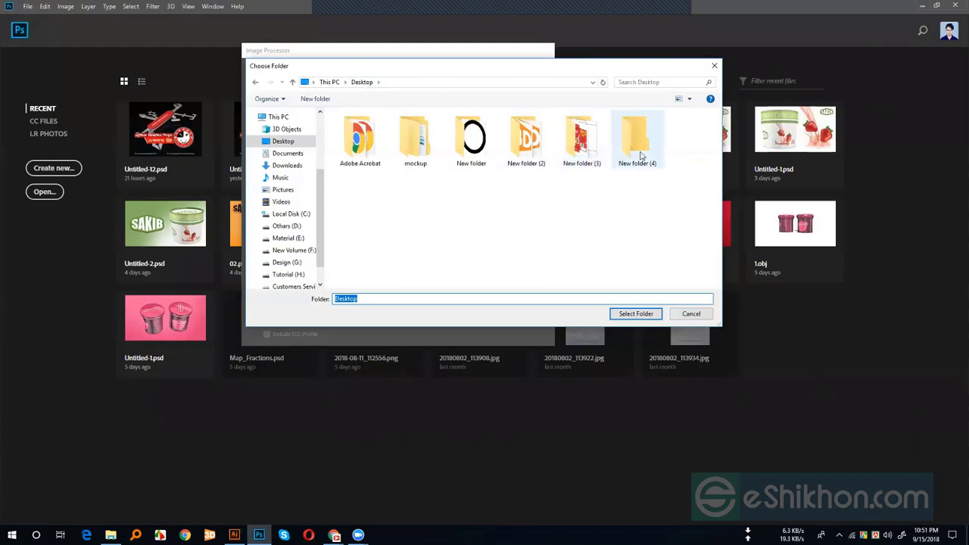
left_click(639, 144)
left_click(636, 314)
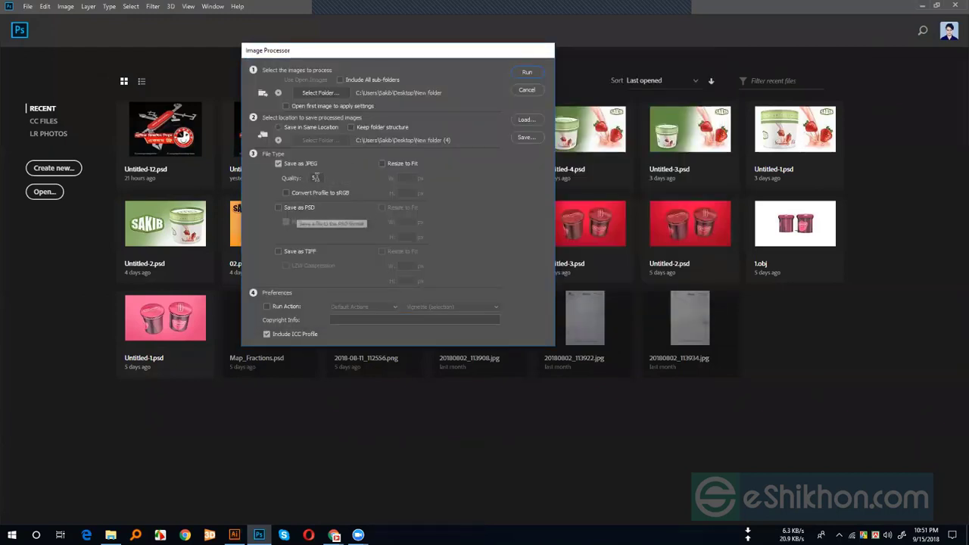
Step: Turn on Run Action to examine the Default Actions set and its list of actions, and turn it off again
double_click(317, 177)
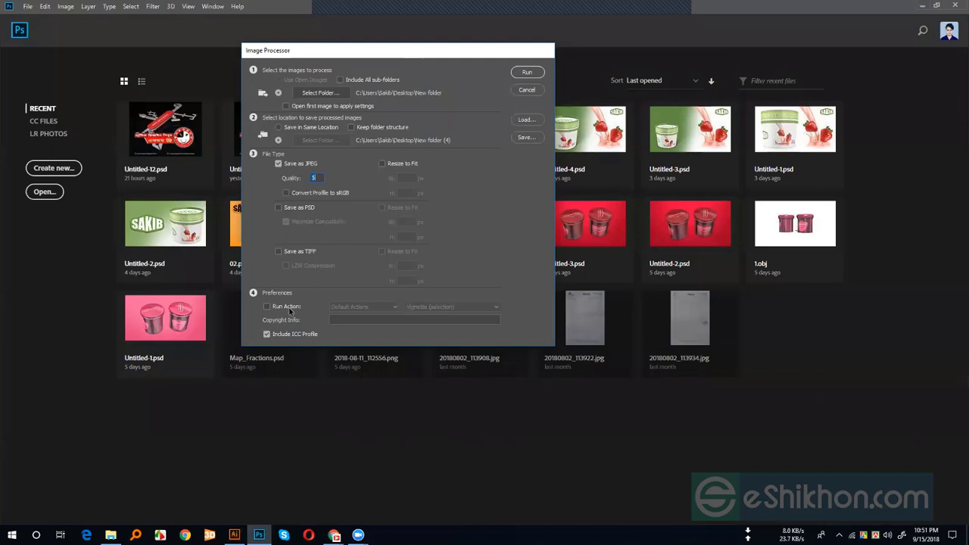
left_click(357, 318)
left_click(283, 308)
left_click(362, 307)
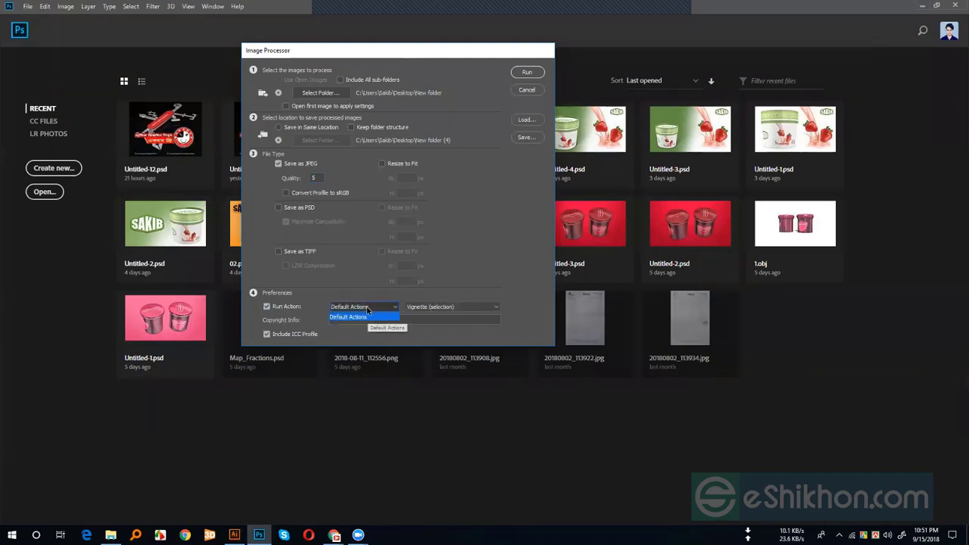
left_click(432, 309)
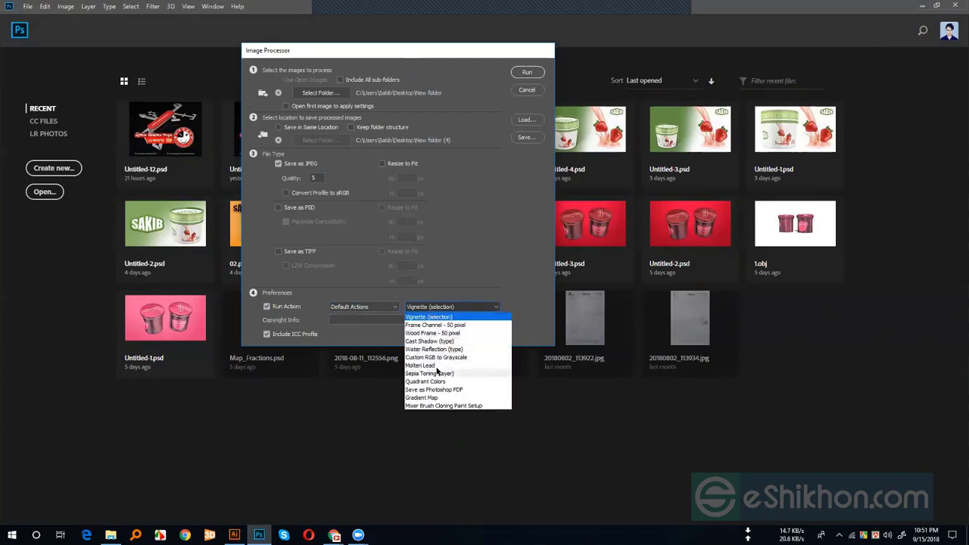
left_click(365, 307)
left_click(364, 307)
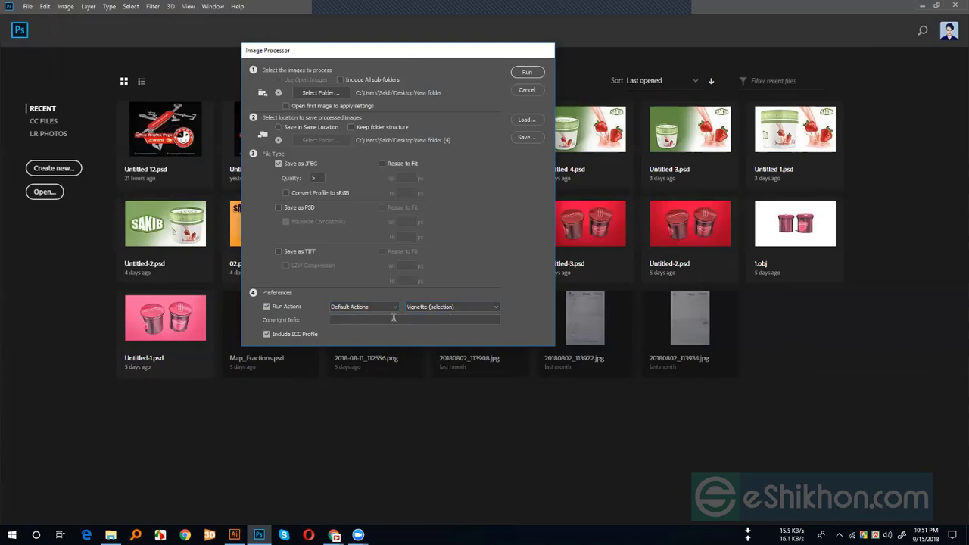
left_click(392, 320)
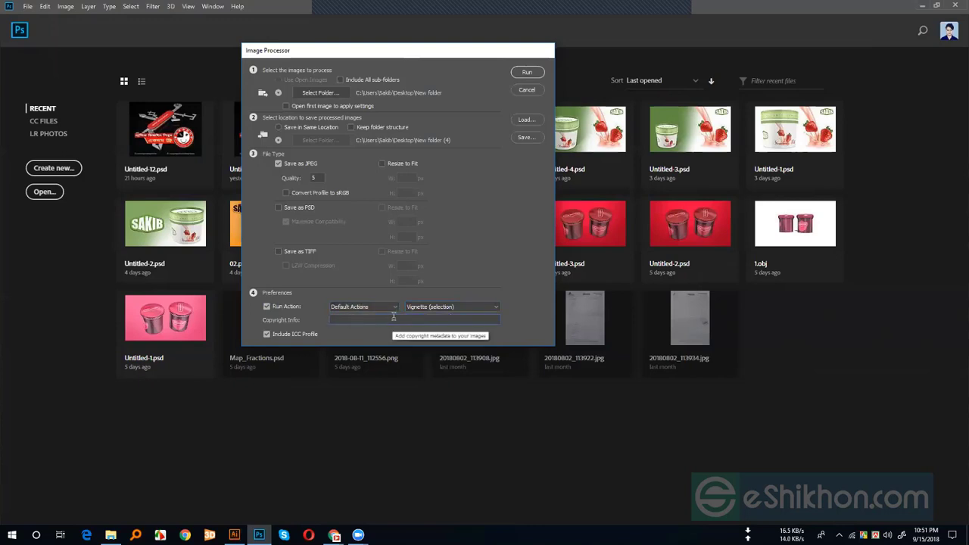
left_click(267, 307)
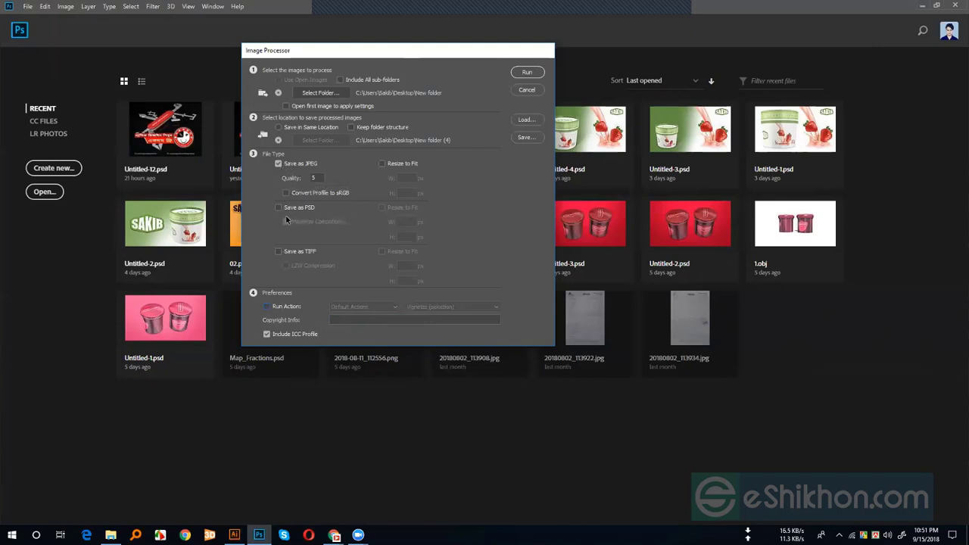
Step: Enable Resize to Fit for the JPEG output with a width and height of 99 px
left_click(382, 163)
left_click(405, 193)
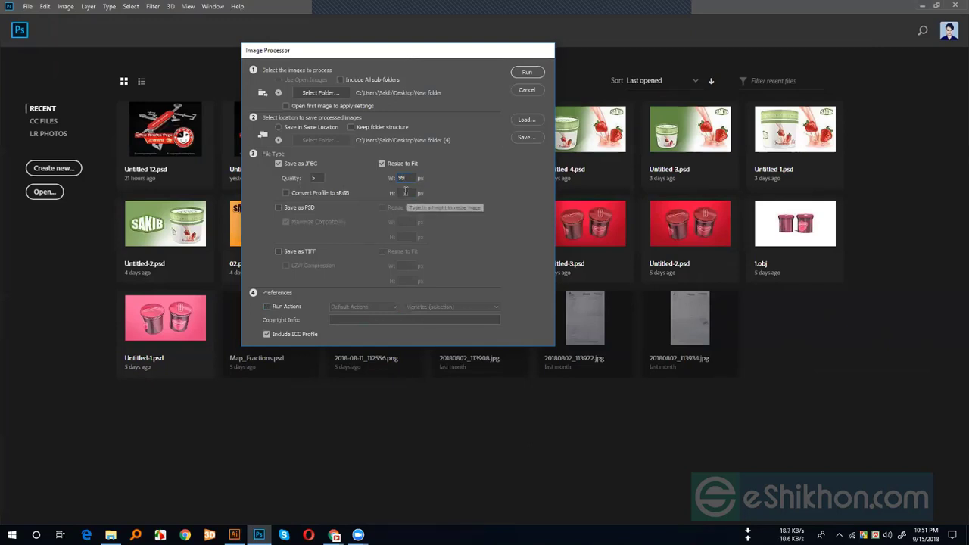
type("99")
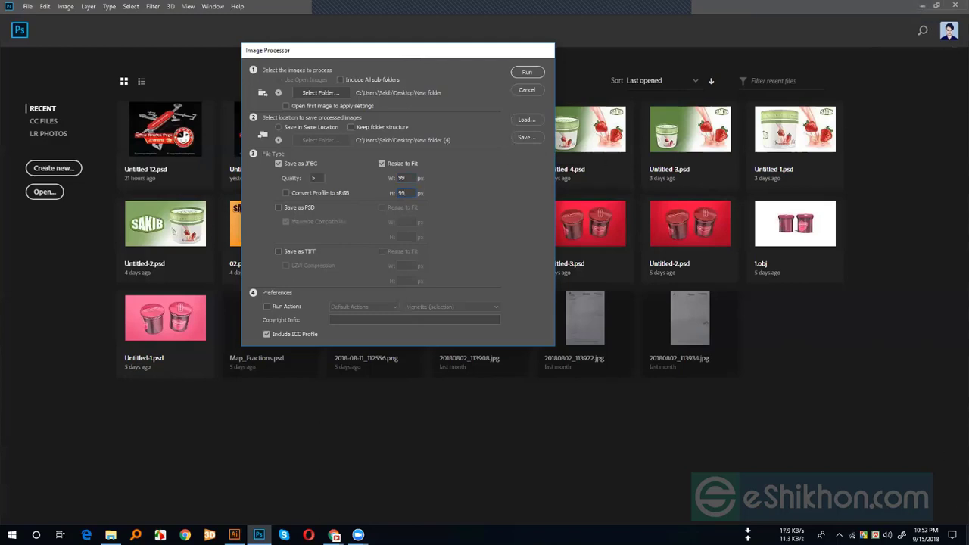
Step: Switch to the New folder window in File Explorer and delete Untitled-3.ai
left_click(921, 7)
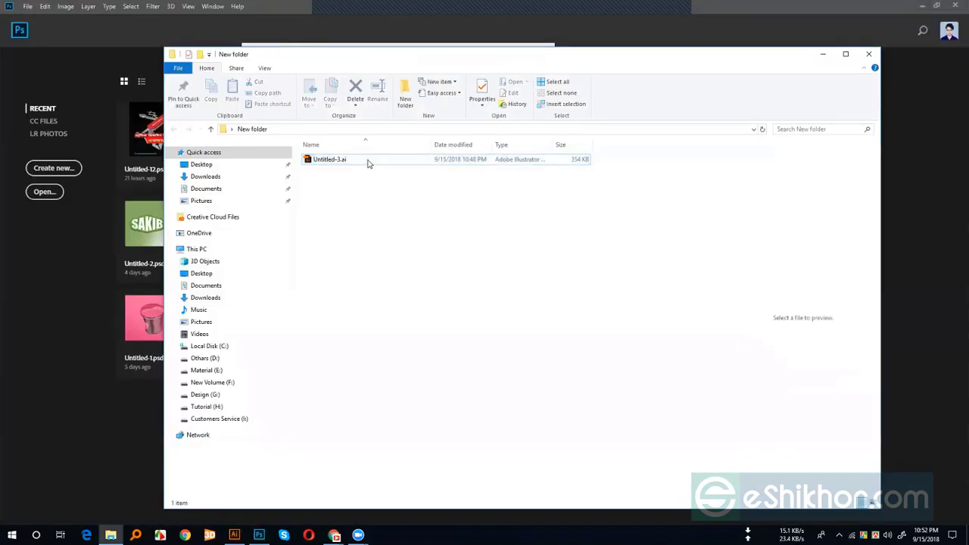
left_click(357, 161)
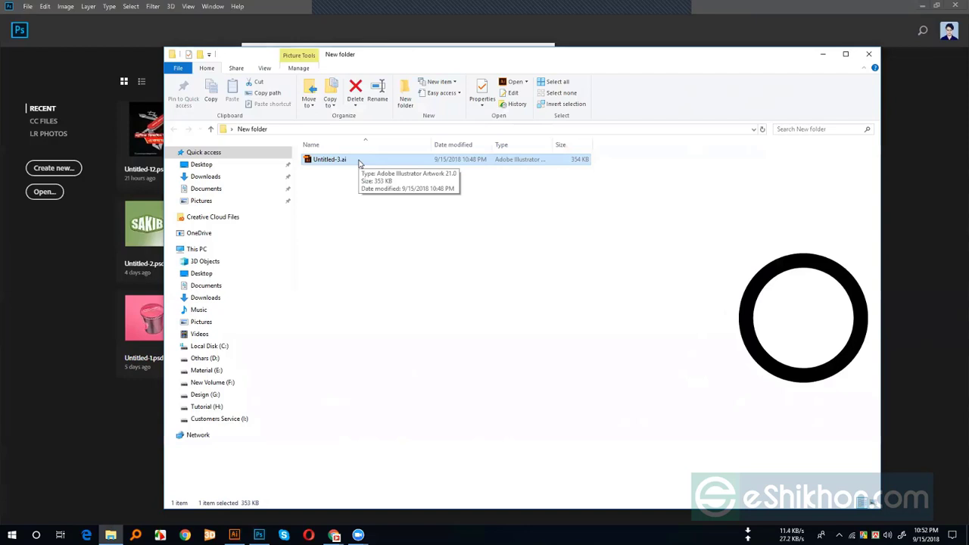
right_click(359, 161)
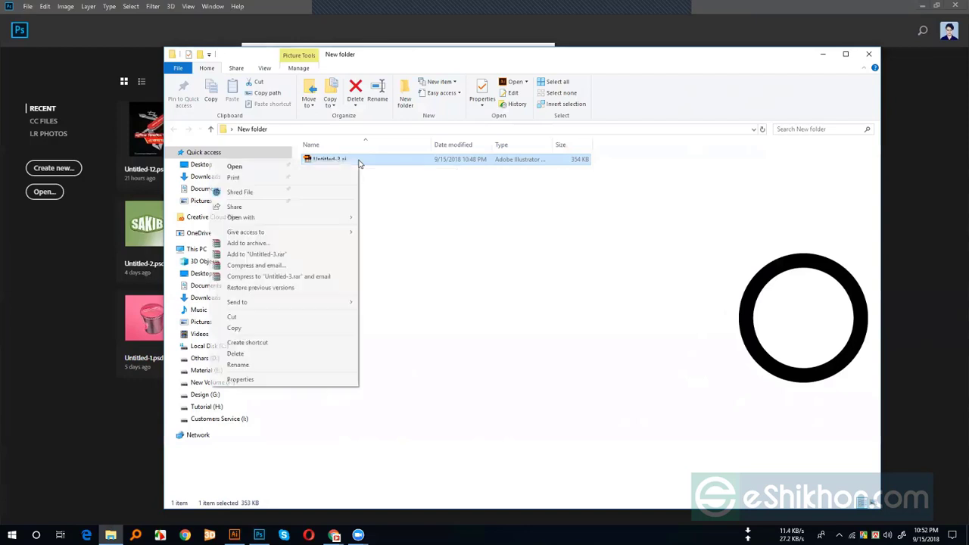
left_click(267, 354)
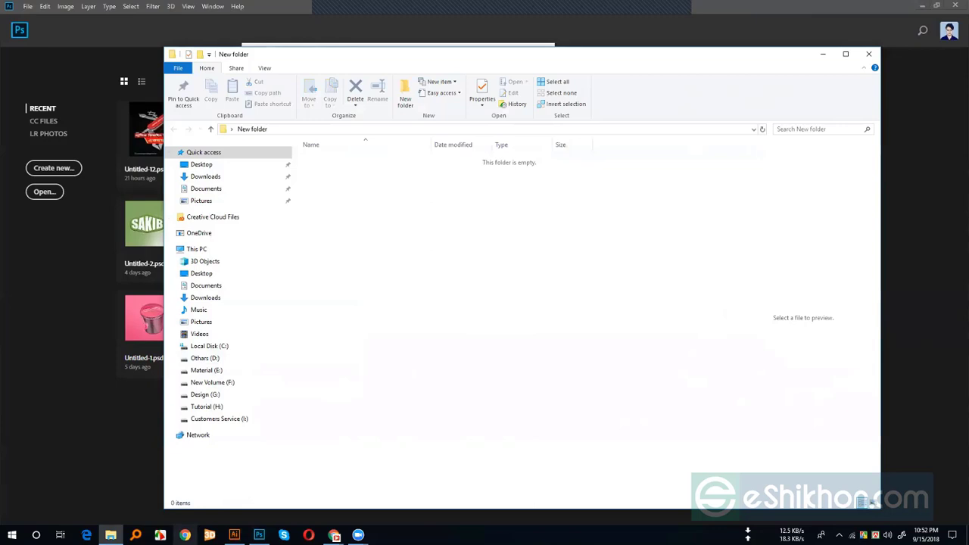
Step: Switch to Chrome and save the red die-cut business card image as download.jpeg in the Desktop's New folder
left_click(333, 535)
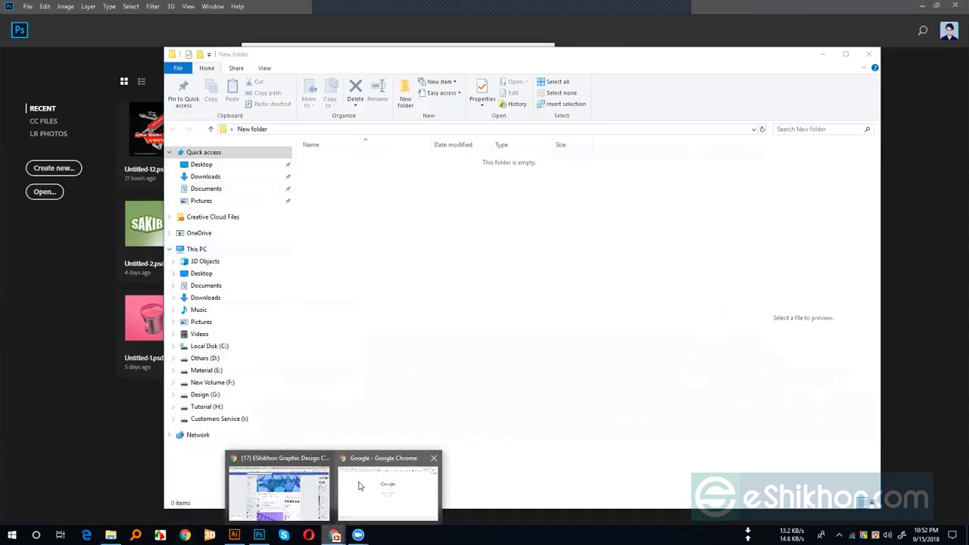
left_click(321, 488)
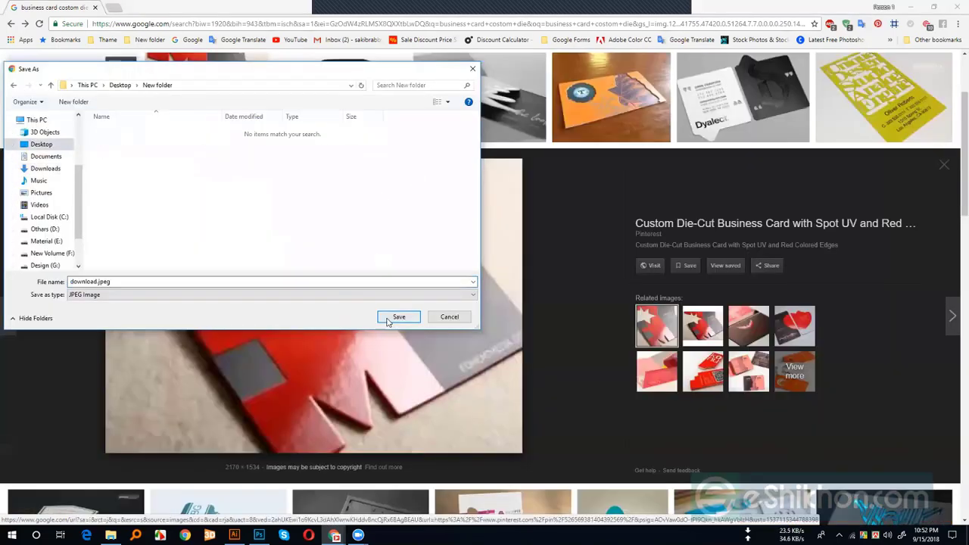
left_click(399, 317)
Step: Open the orange die-cut business card from the image results and save it as download (1).jpeg in the same folder
left_click(610, 99)
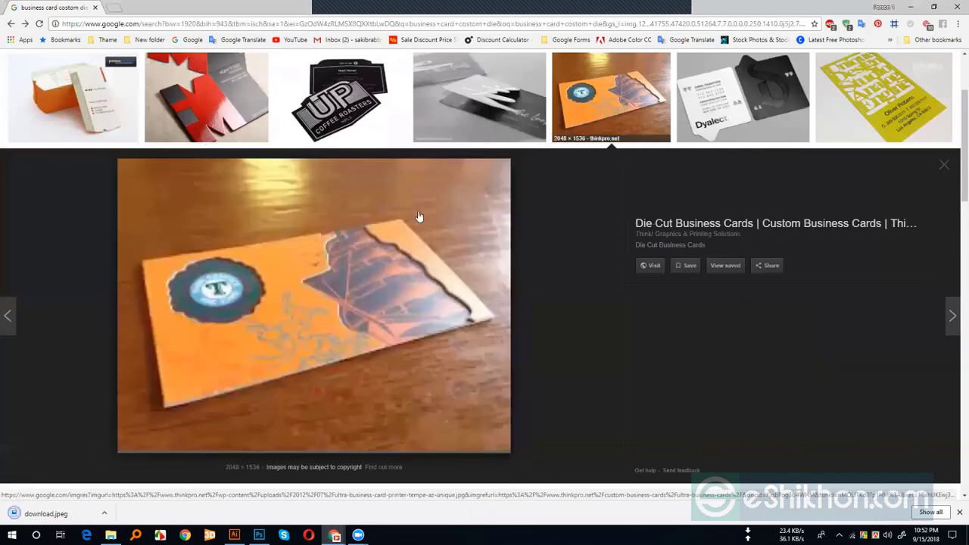
right_click(310, 235)
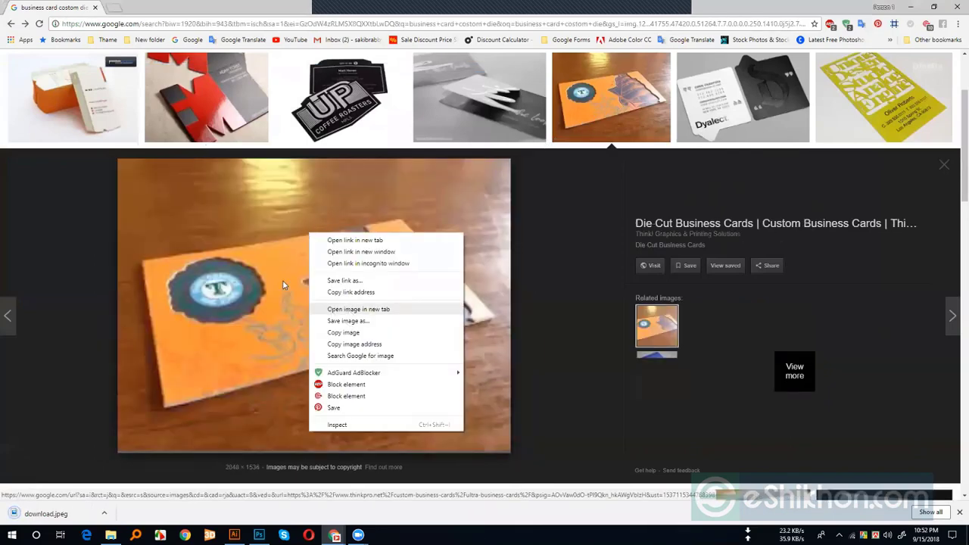
left_click(348, 321)
left_click(389, 322)
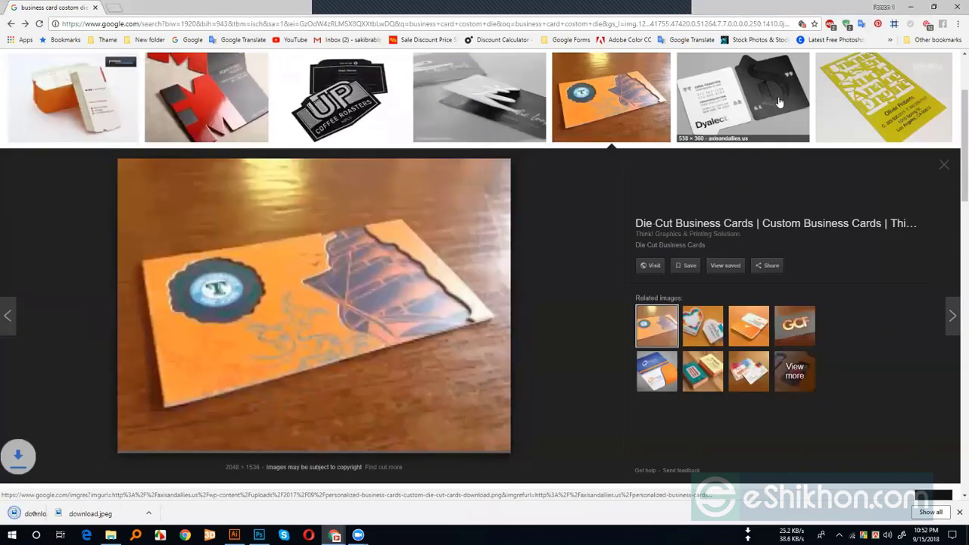
Step: Save the black-and-white Dyalect card as download (2).jpeg and the related Print Storm spot UV card as images.jpeg in New folder
key("Right")
right_click(326, 259)
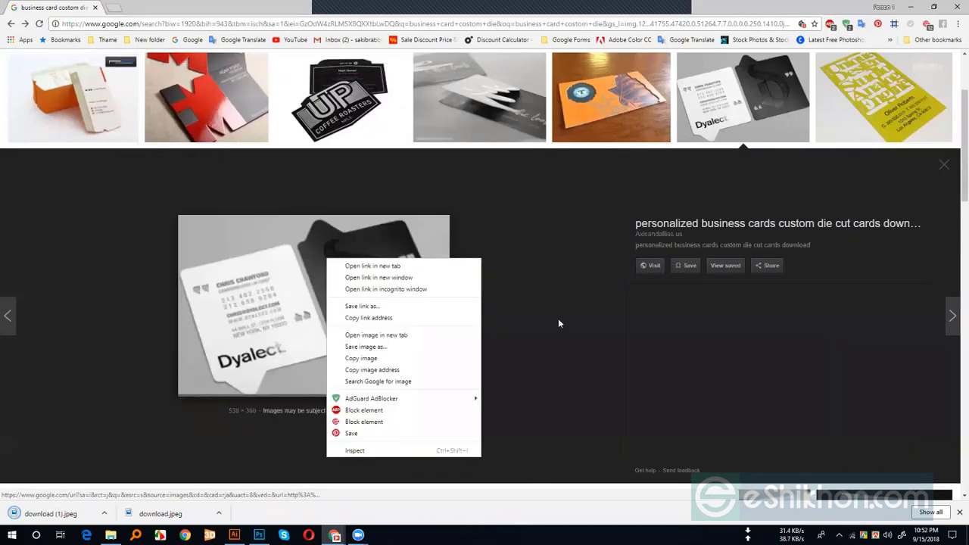
left_click(738, 327)
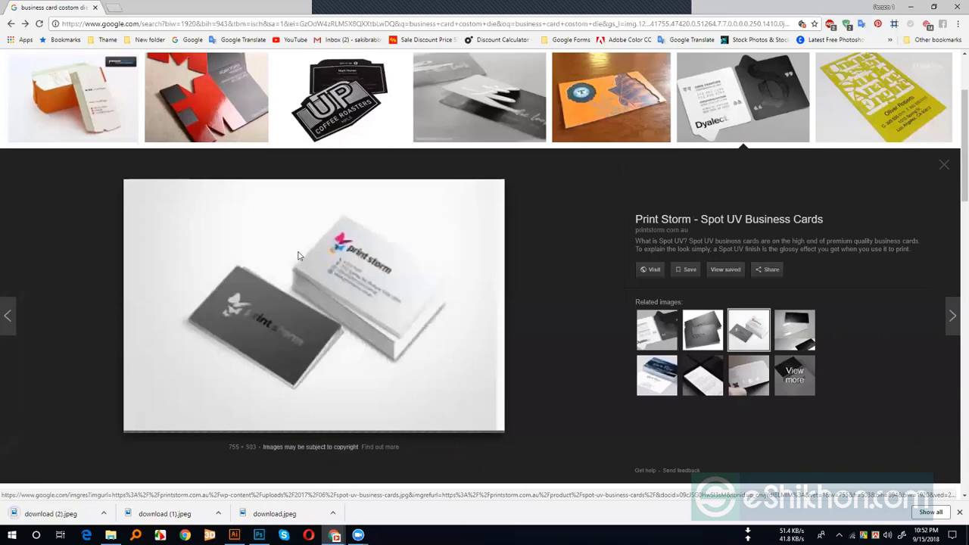
right_click(299, 255)
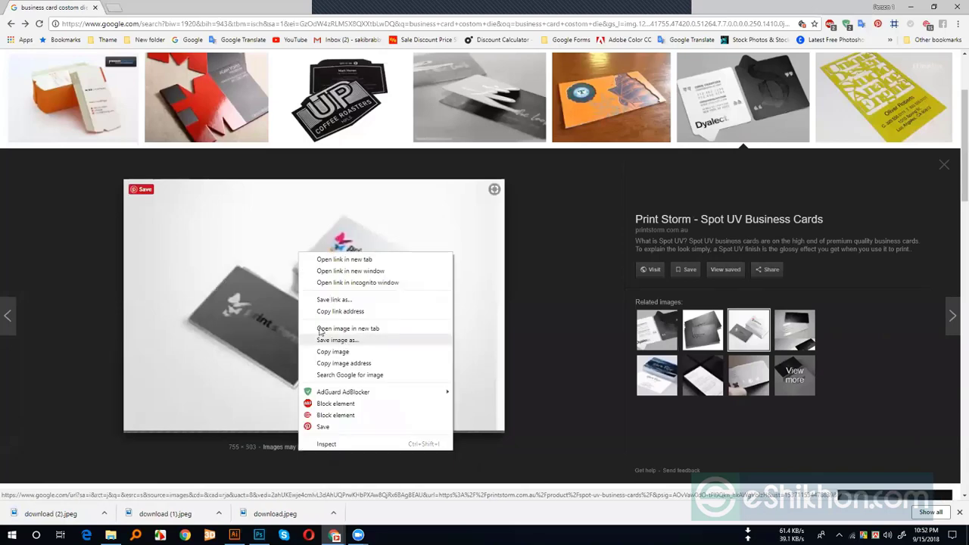
left_click(334, 341)
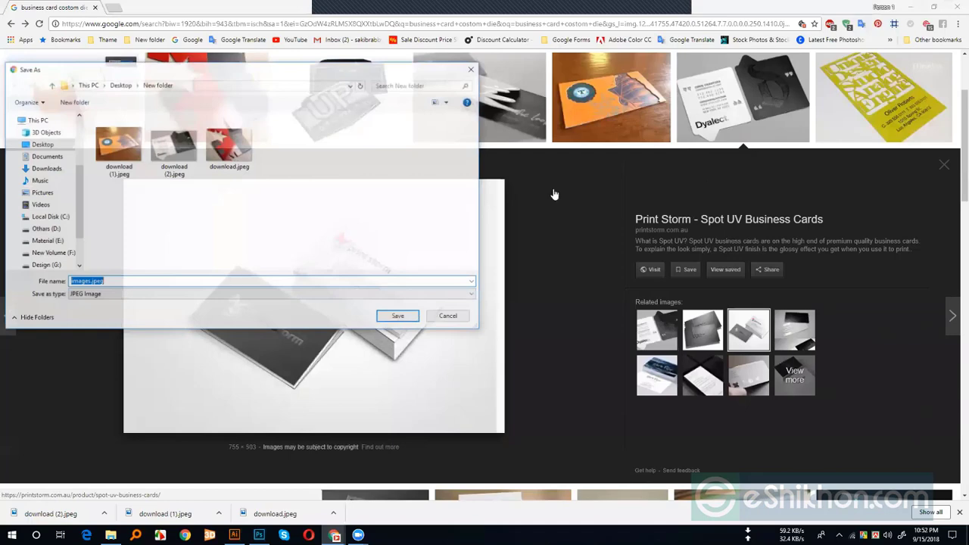
key("Return")
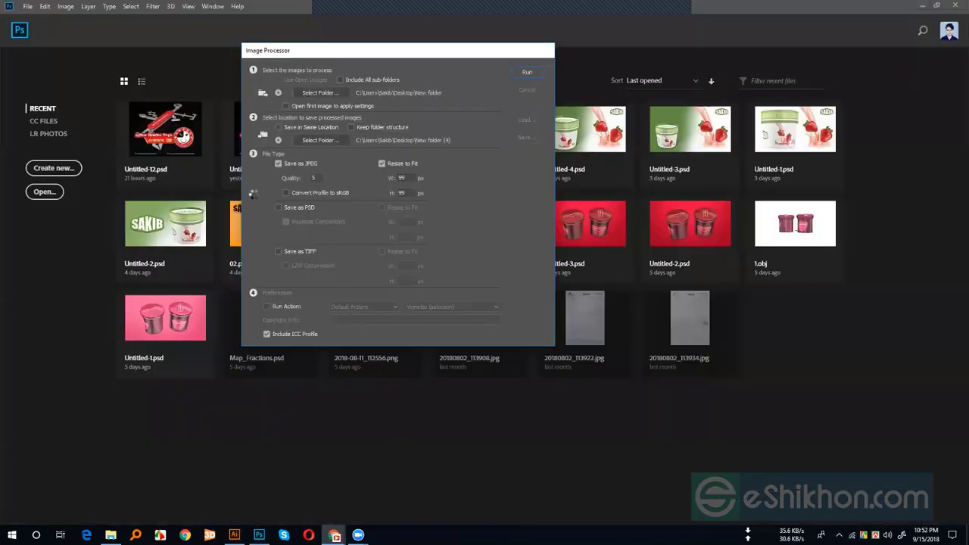
Step: Run Photoshop's Image Processor with the current settings, and show the desktop to select the source New folder
key("Return")
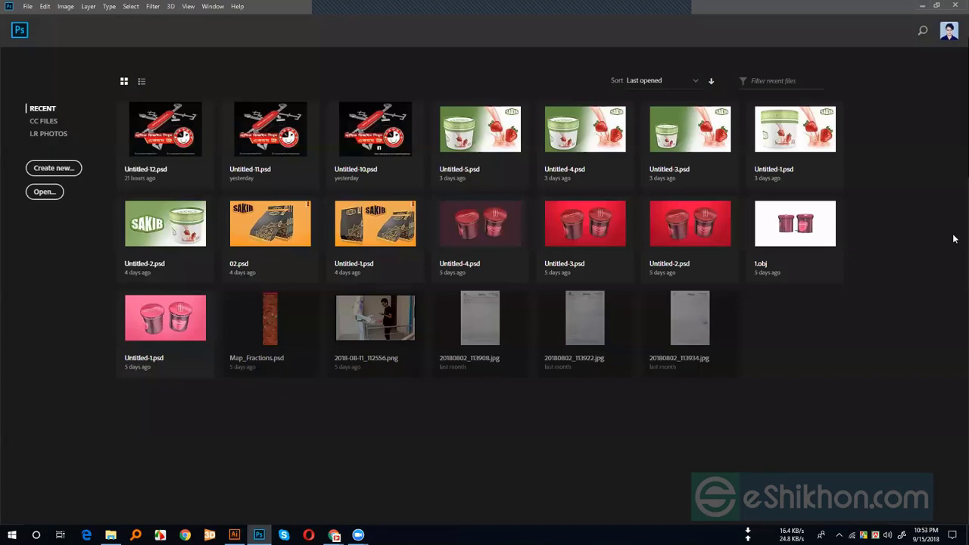
key("super+d")
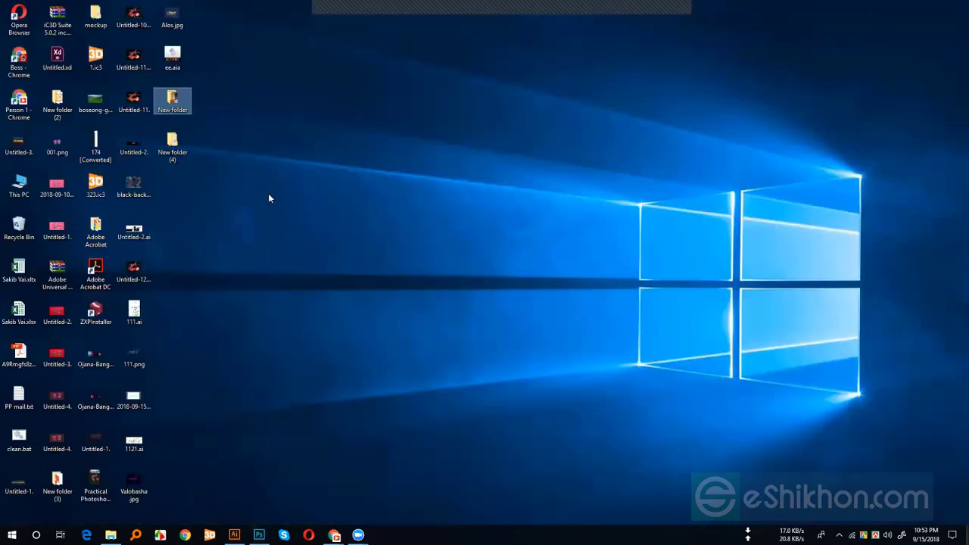
left_click(173, 100)
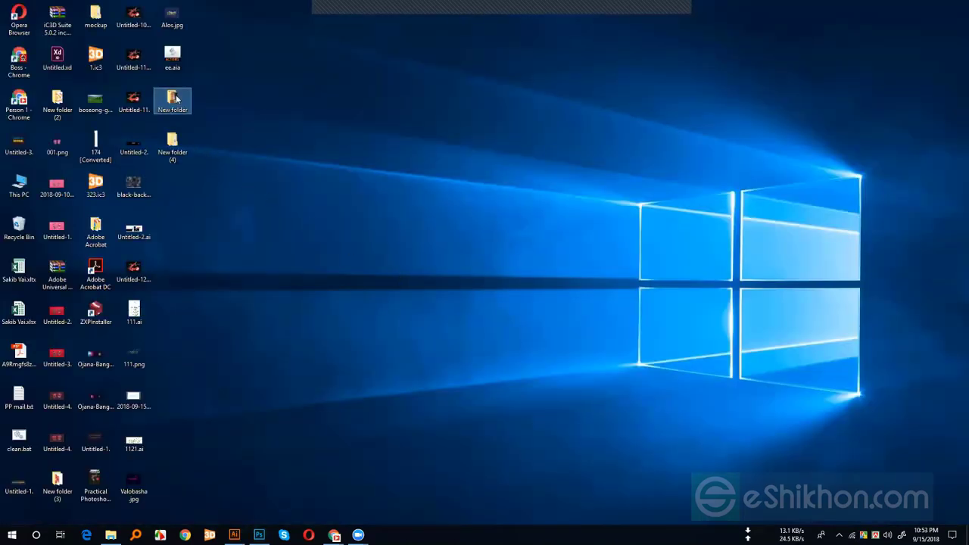